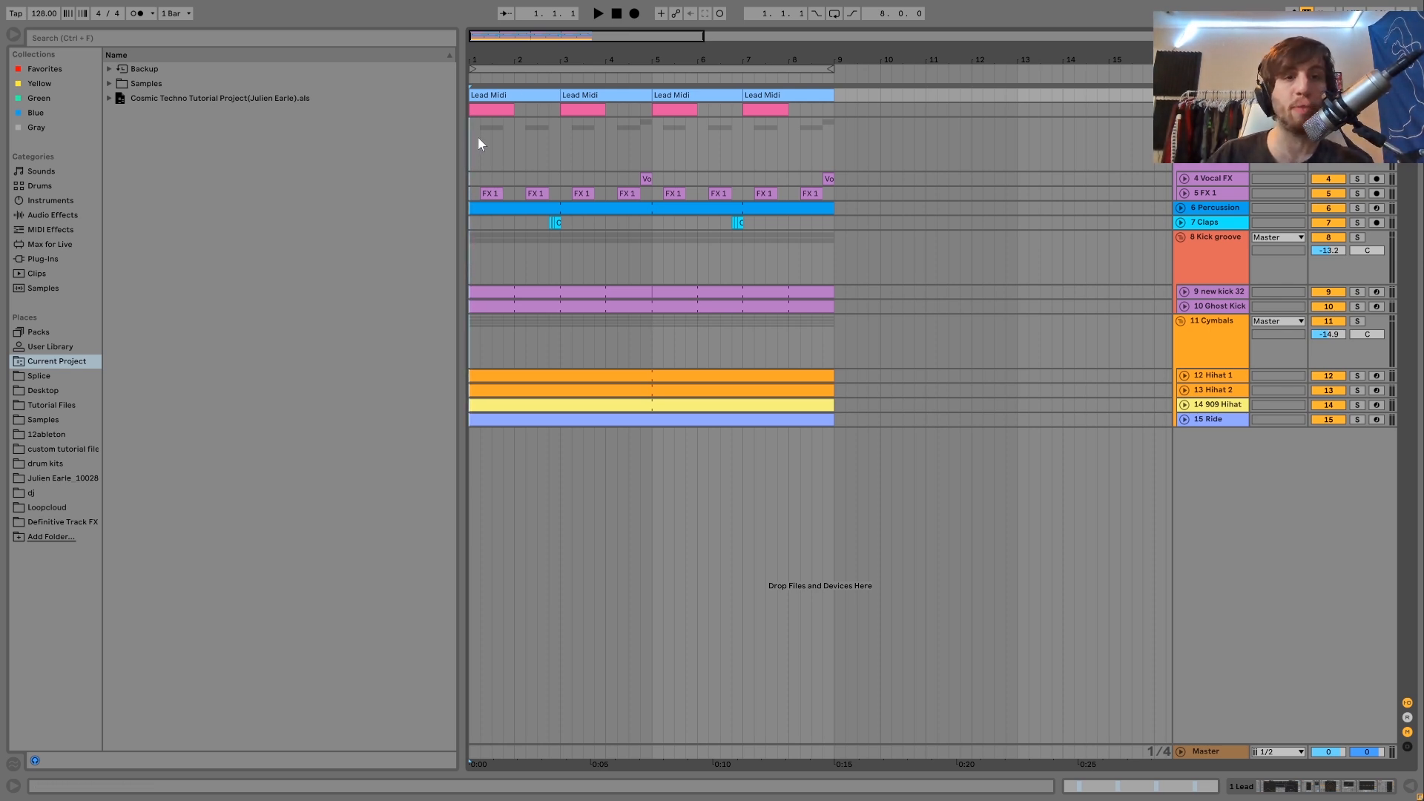
Step: Select bars 1 to 9 on the FX group and play back the eight-bar loop
click(813, 183)
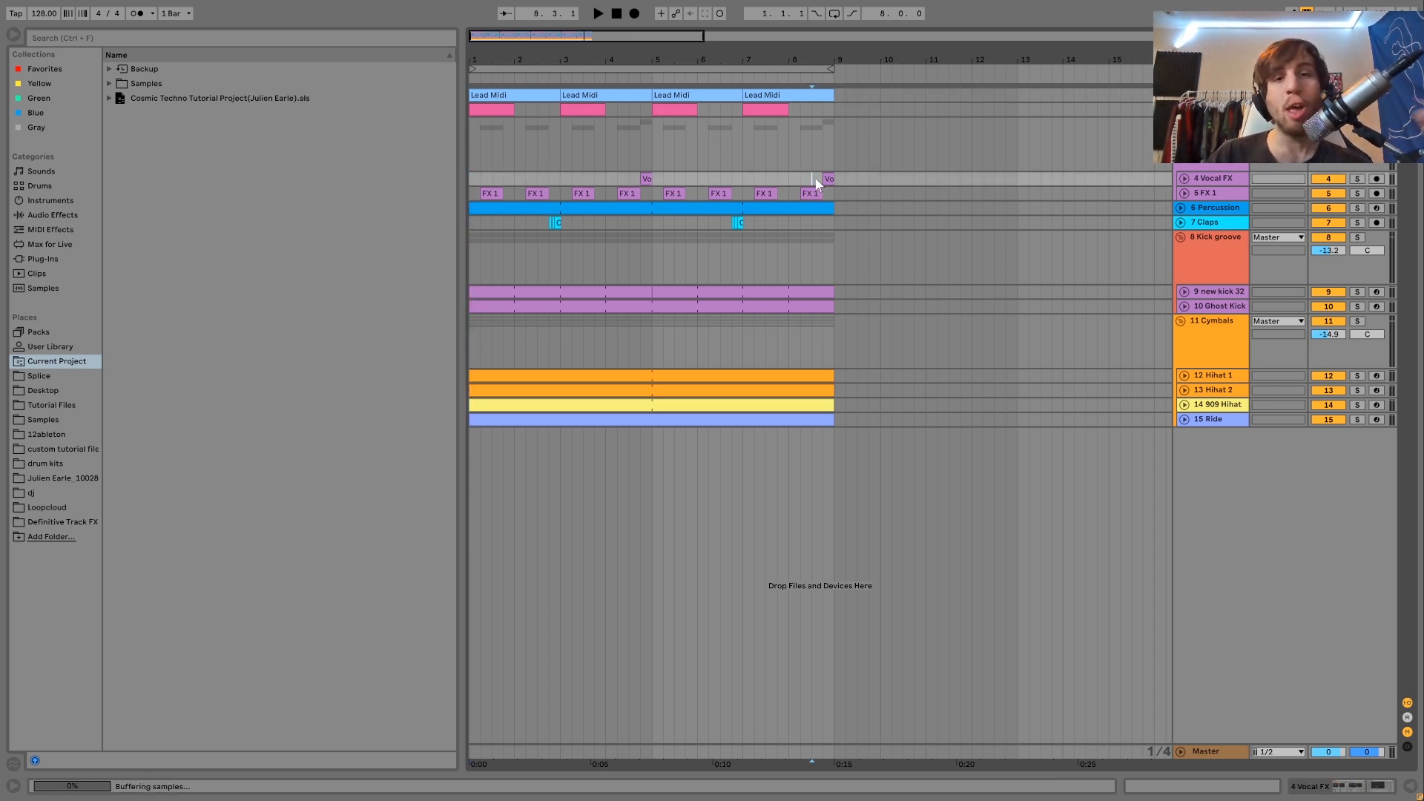
drag(818, 157, 464, 166)
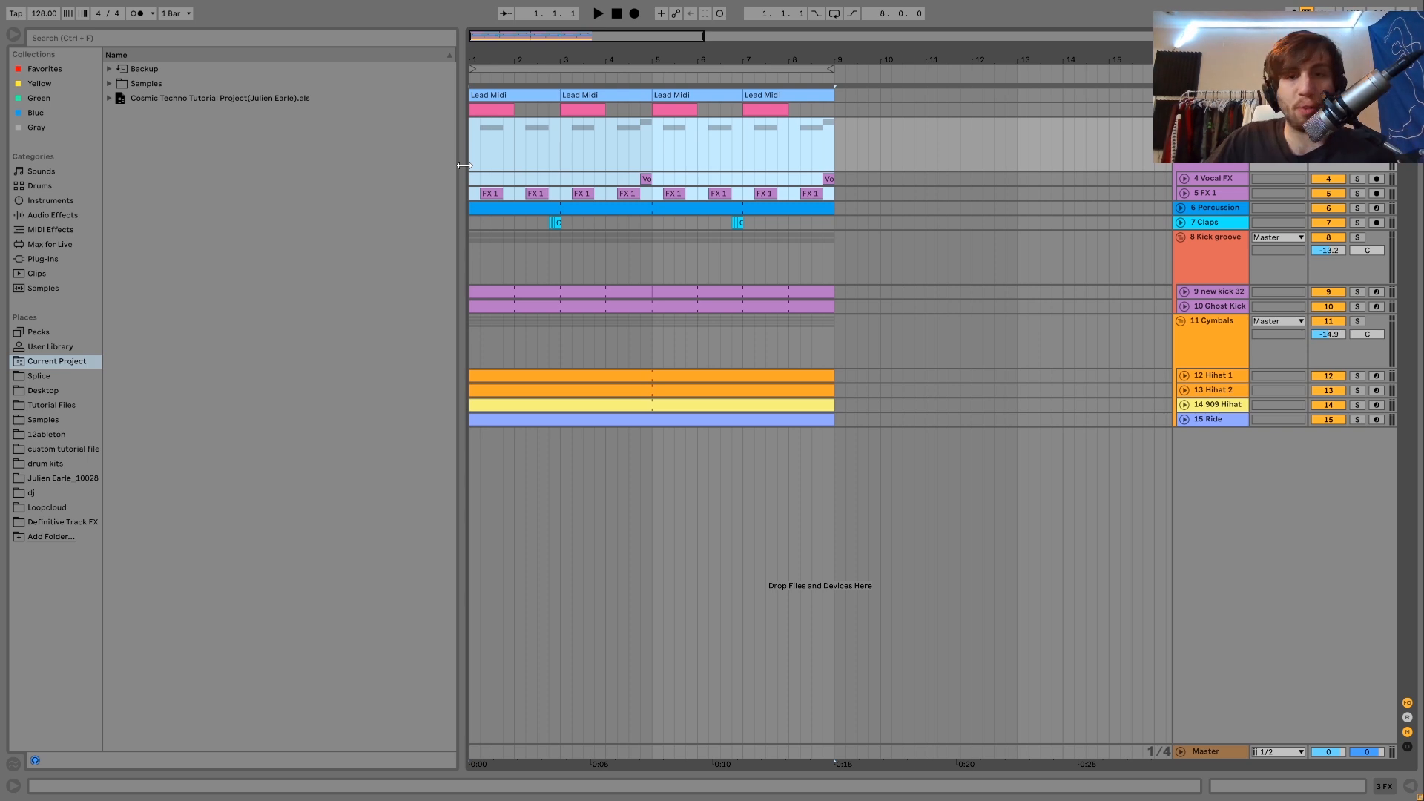
key(space)
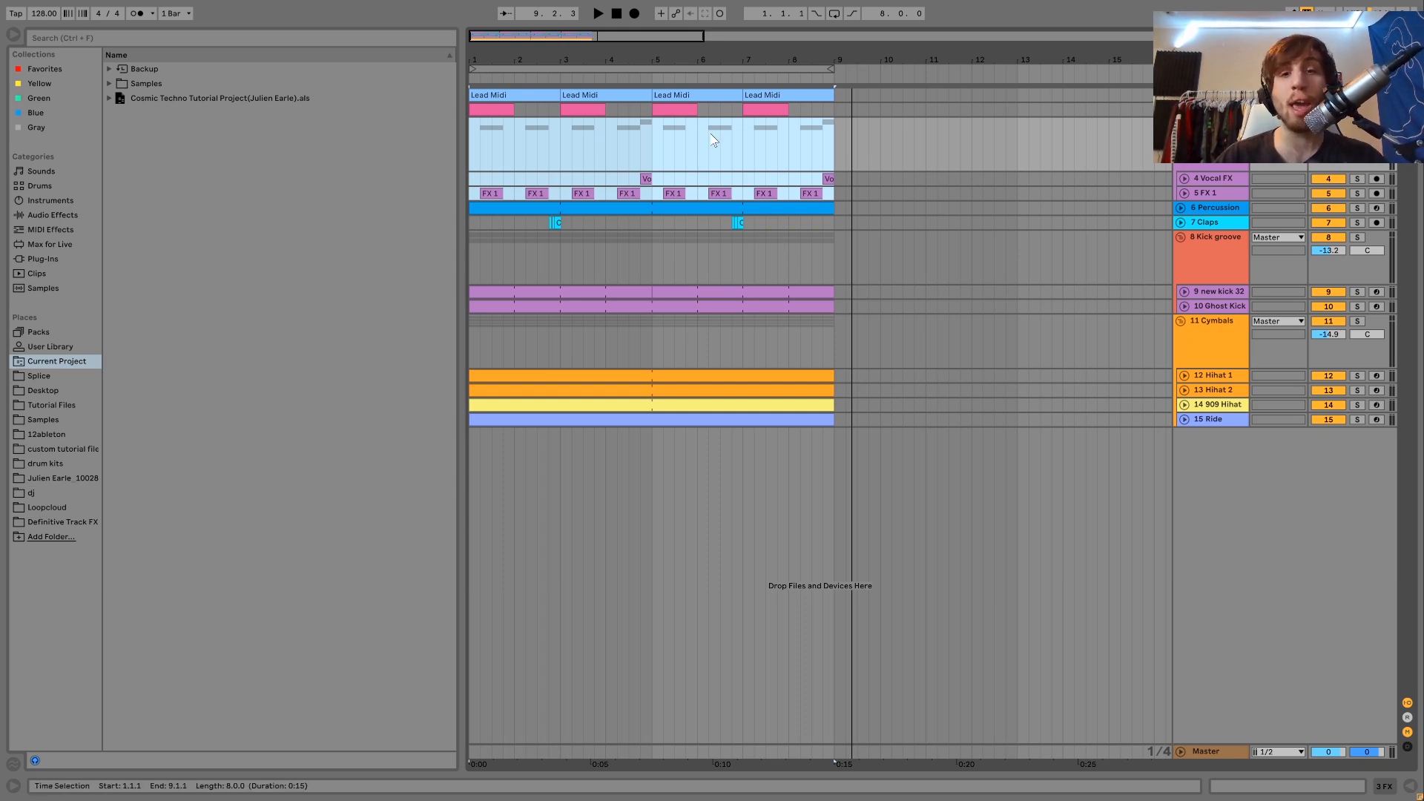
Step: Cut all clips of the eight-bar loop at bar 1 and paste them at bar 49
click(471, 133)
drag(487, 60, 474, 22)
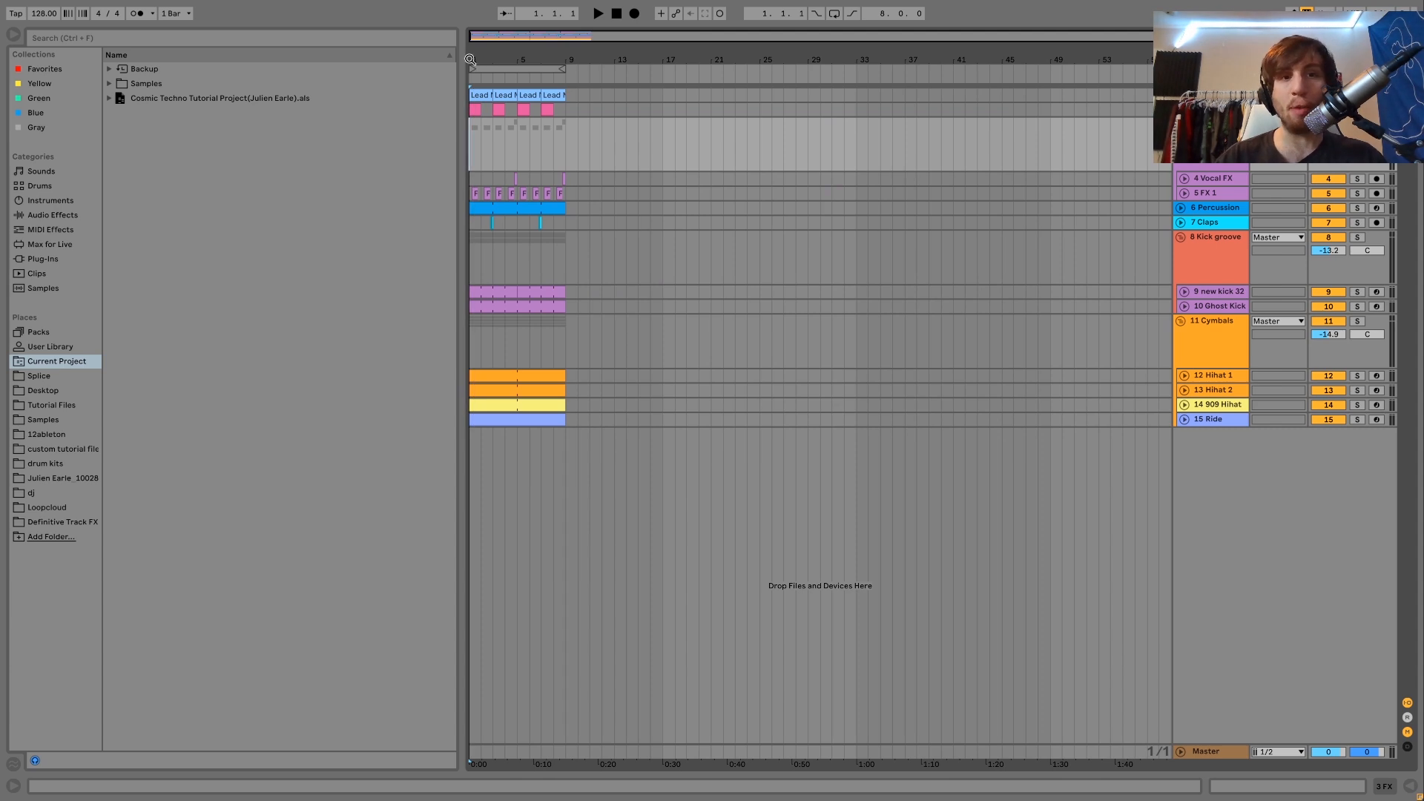
click(477, 95)
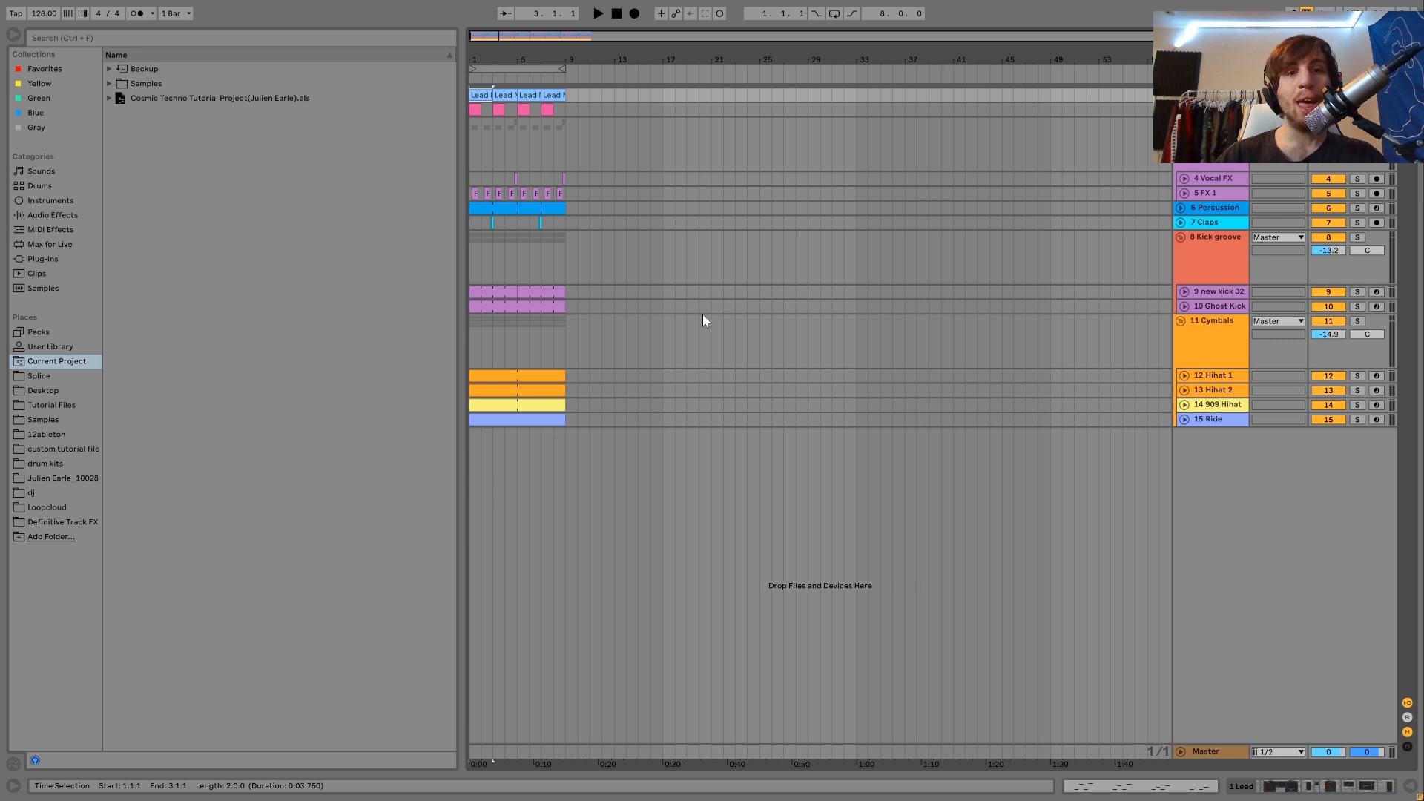
key(ctrl+a)
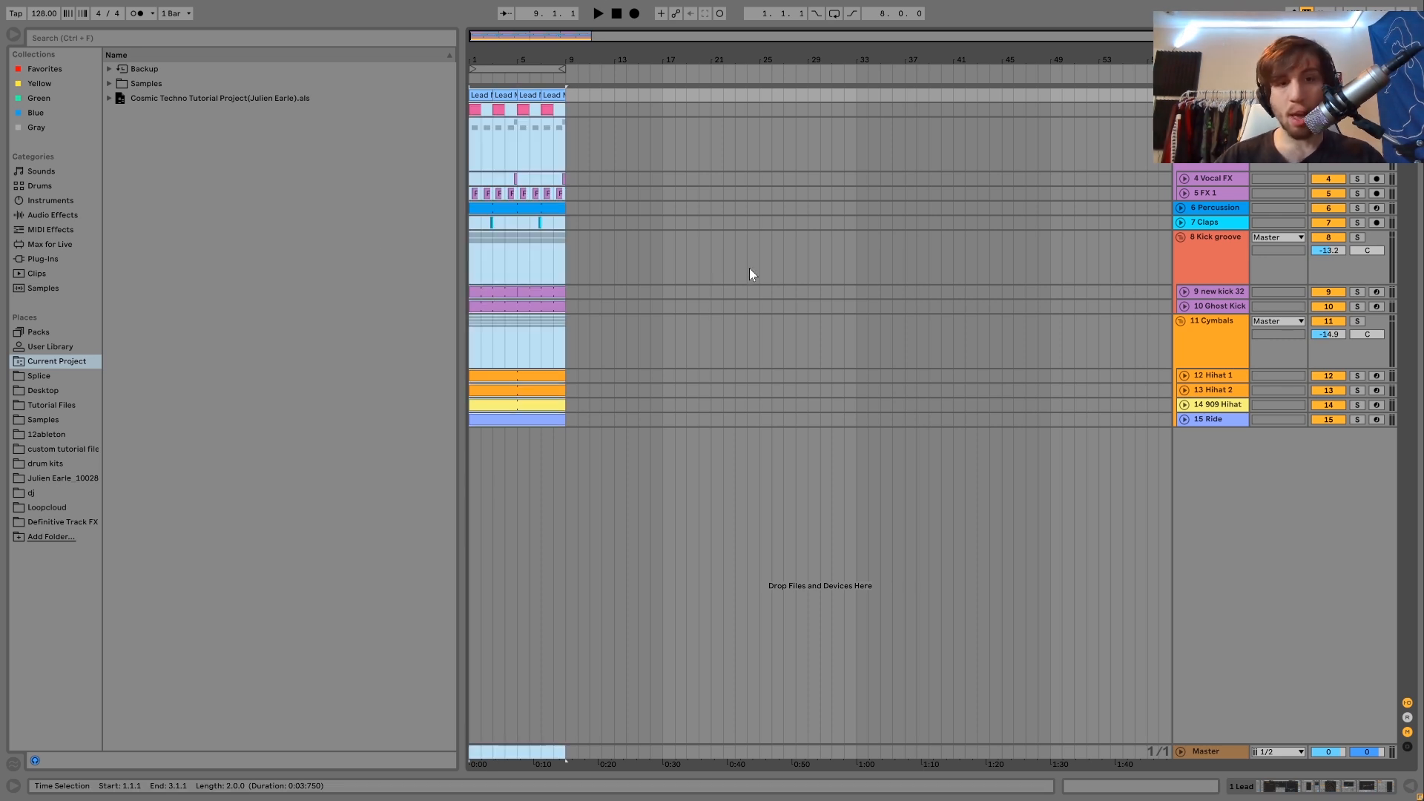
key(Delete)
click(1053, 91)
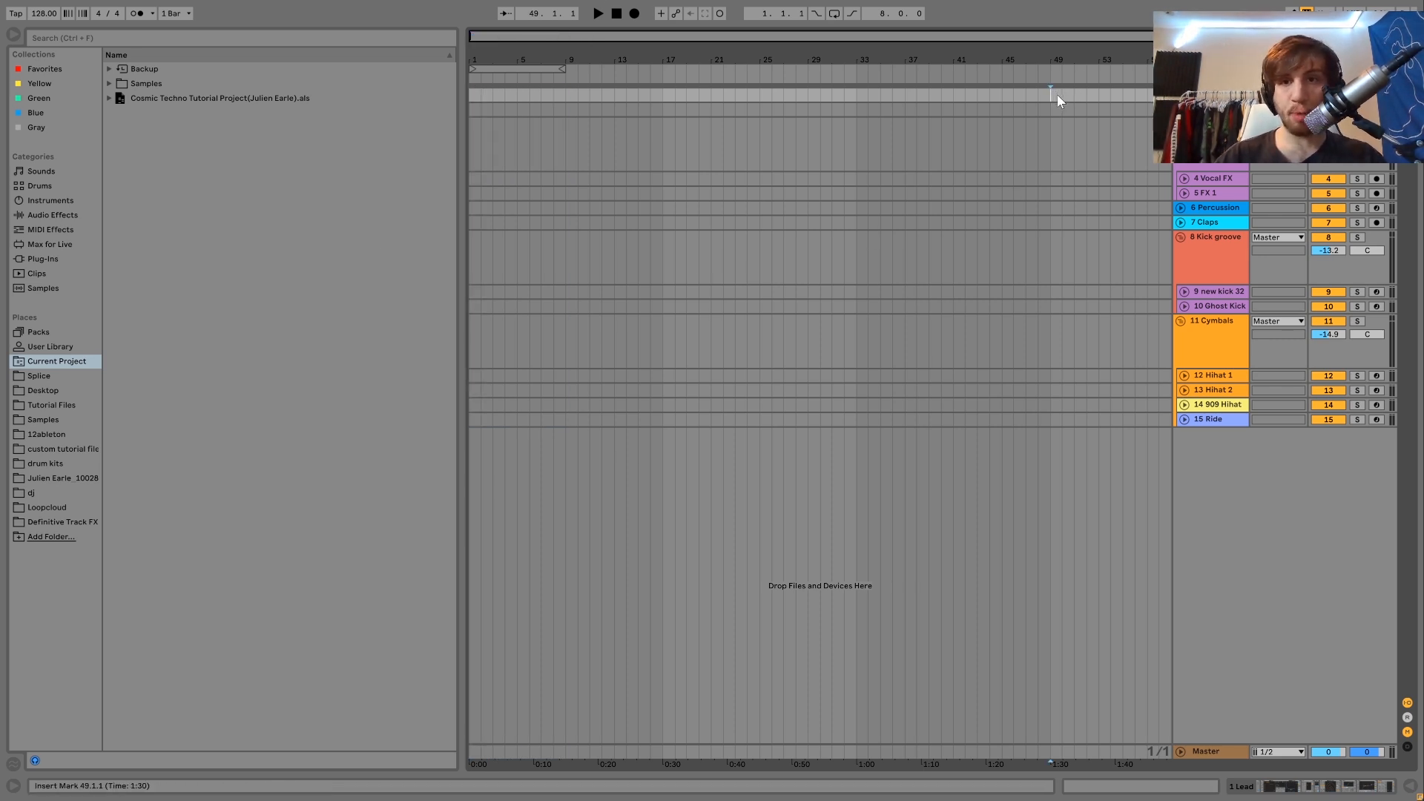
key(ctrl+v)
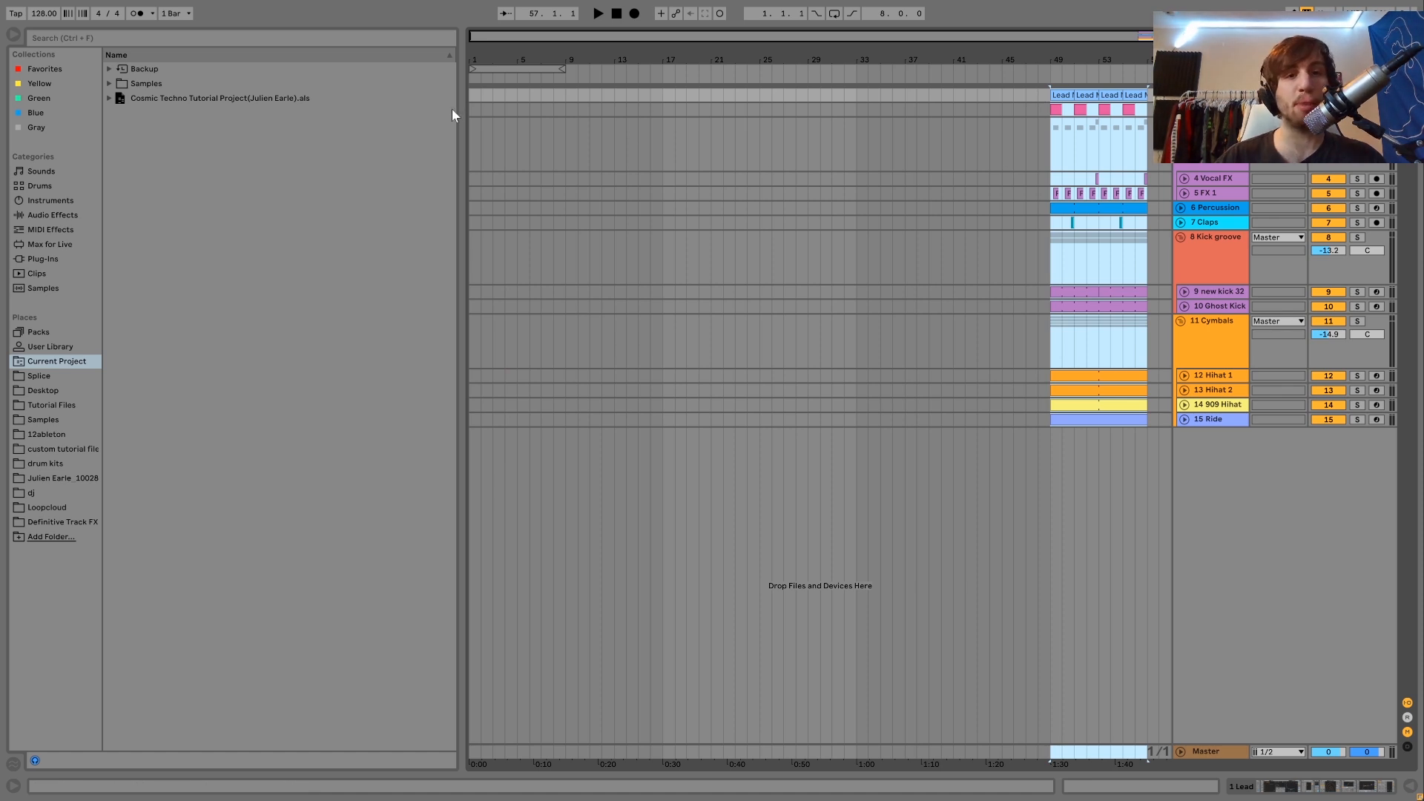
Step: Copy the new kick and Ghost Kick clips from bars 49 to 57 and paste them four times in a row from bar 1 to bar 33
click(472, 97)
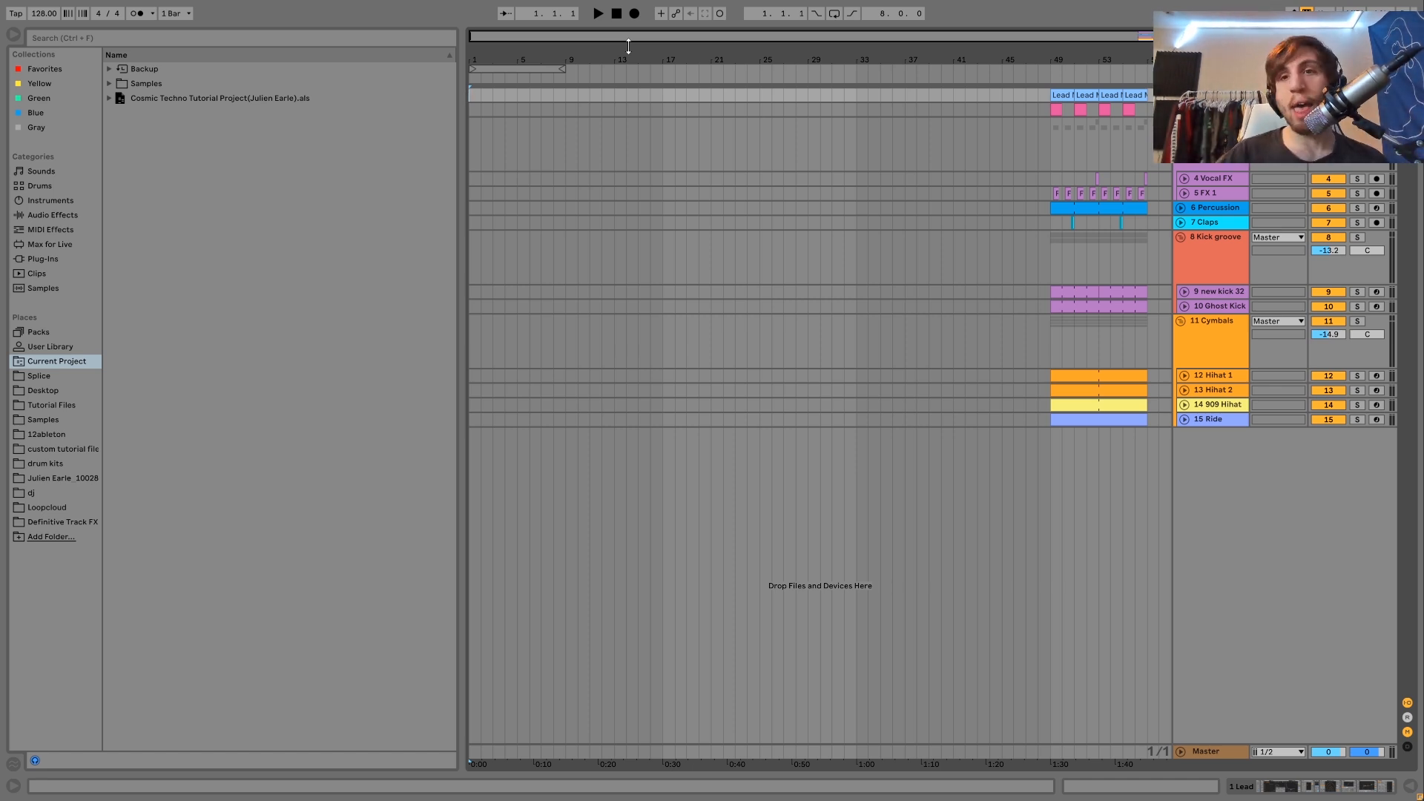
scroll(768, 152, right, 3)
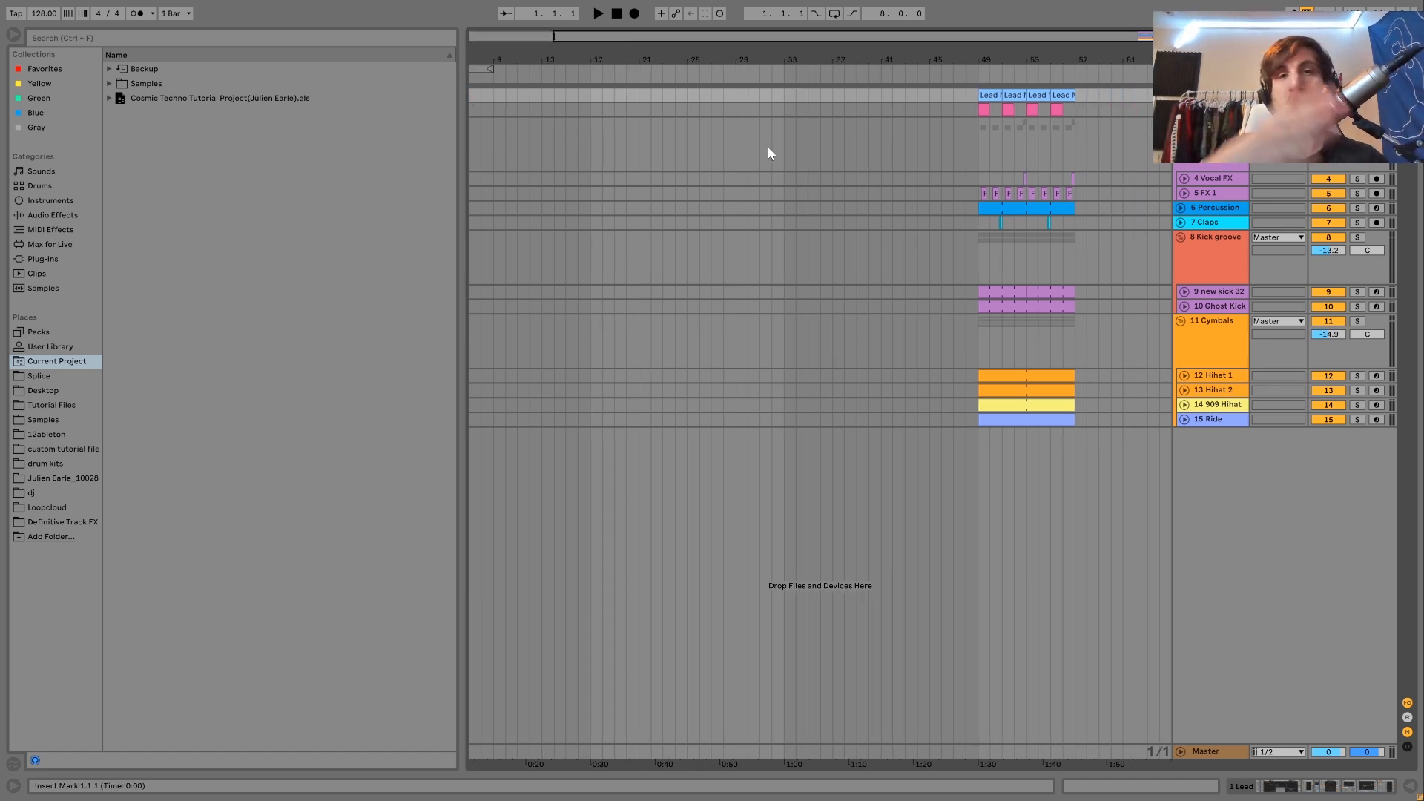
scroll(767, 146, left, 3)
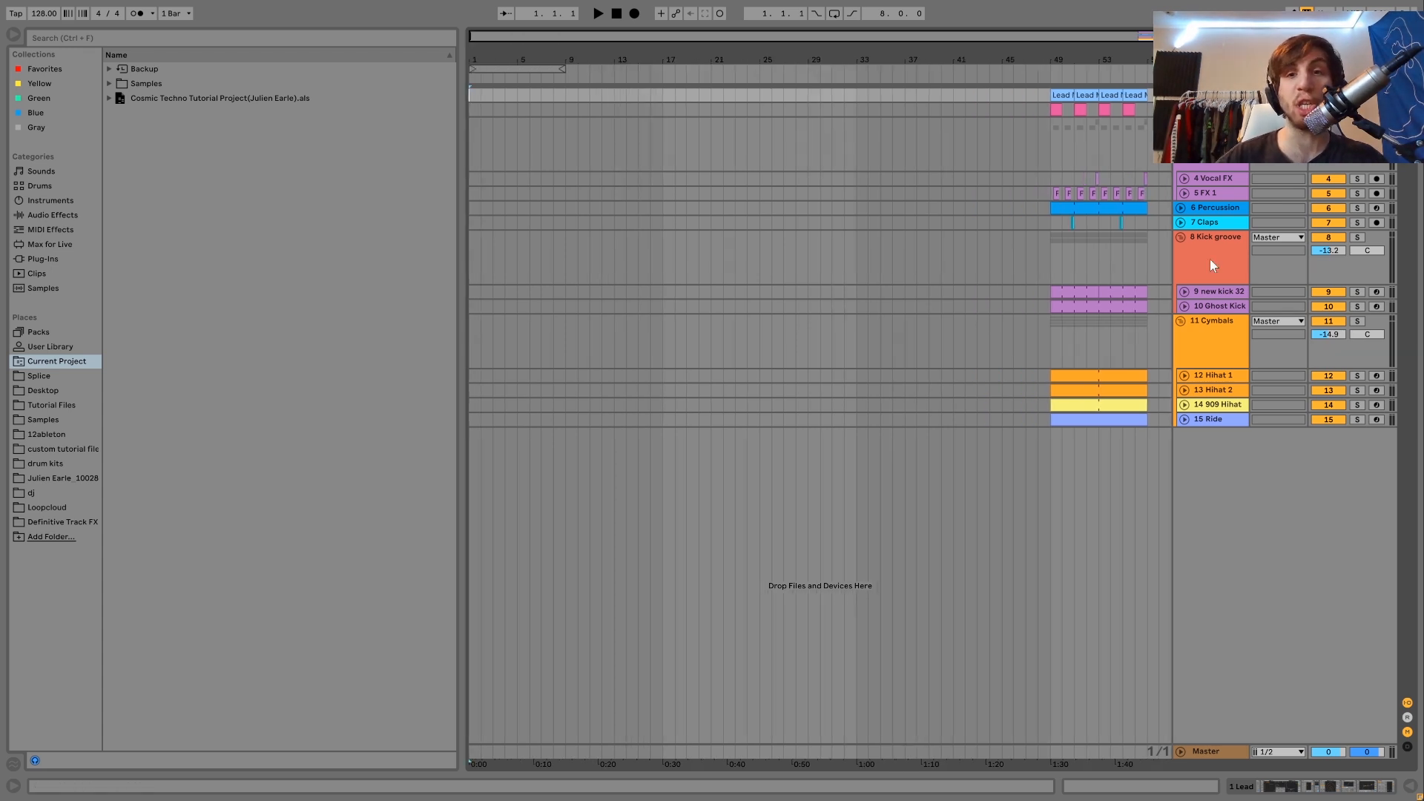
click(1083, 423)
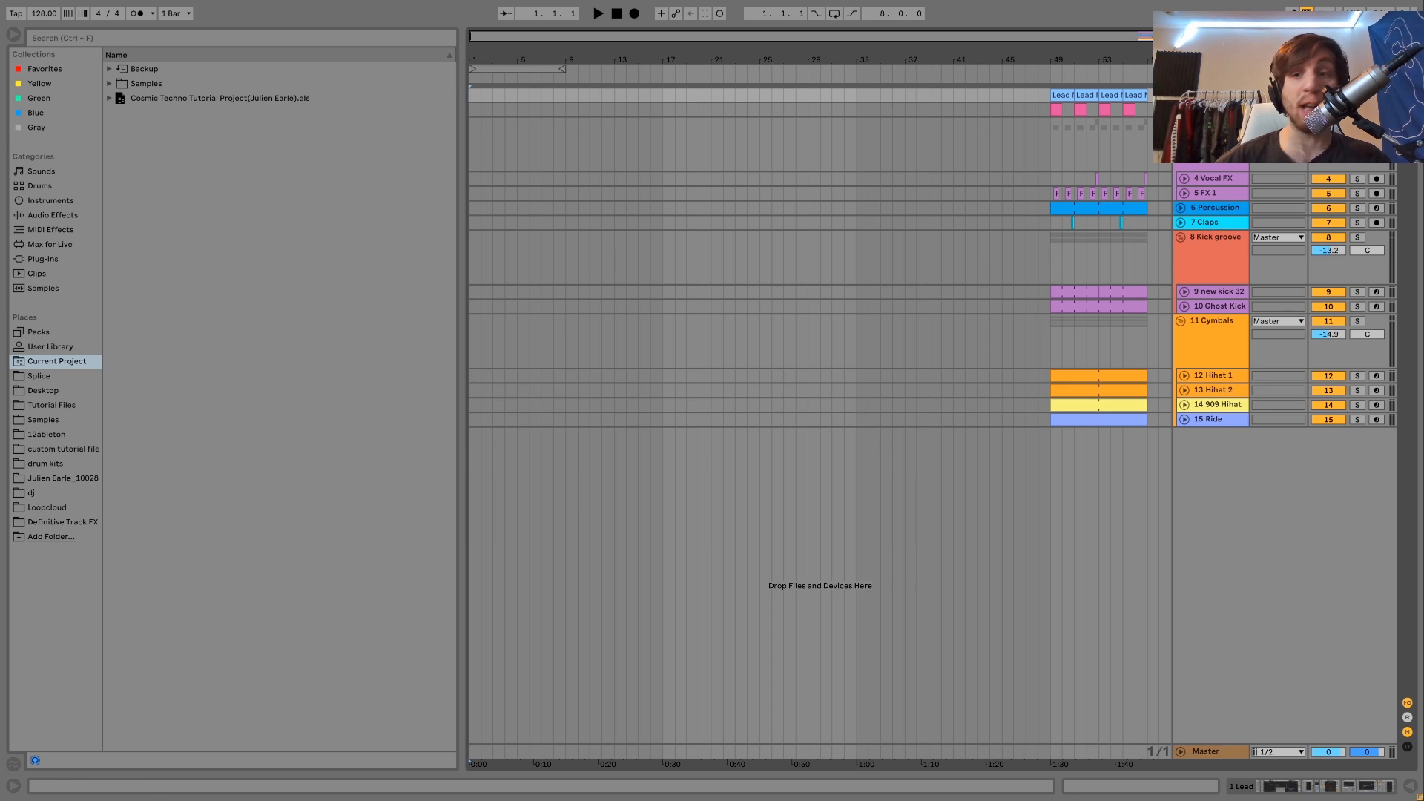
click(1073, 295)
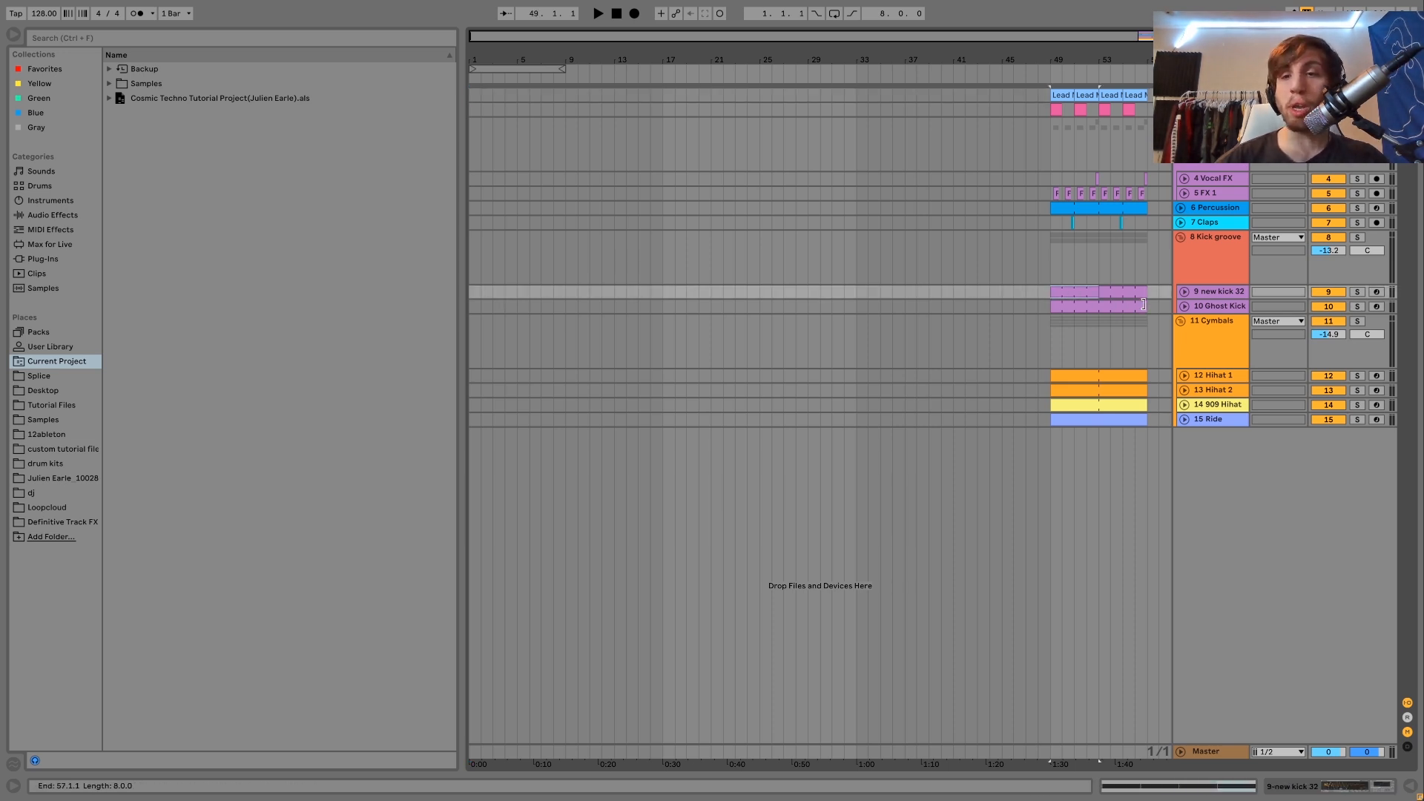
click(1143, 304)
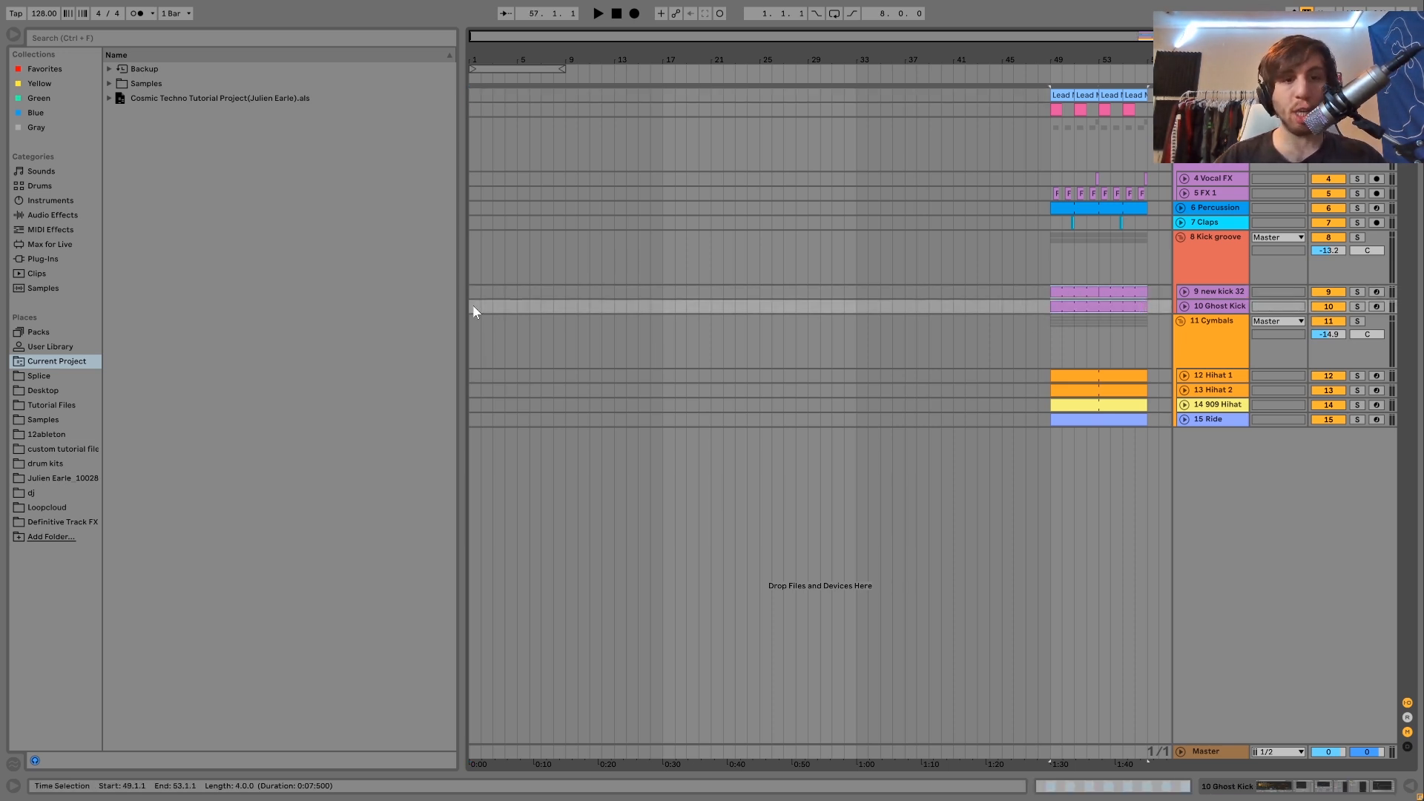
click(470, 289)
key(ctrl+v)
key(ctrl+v)
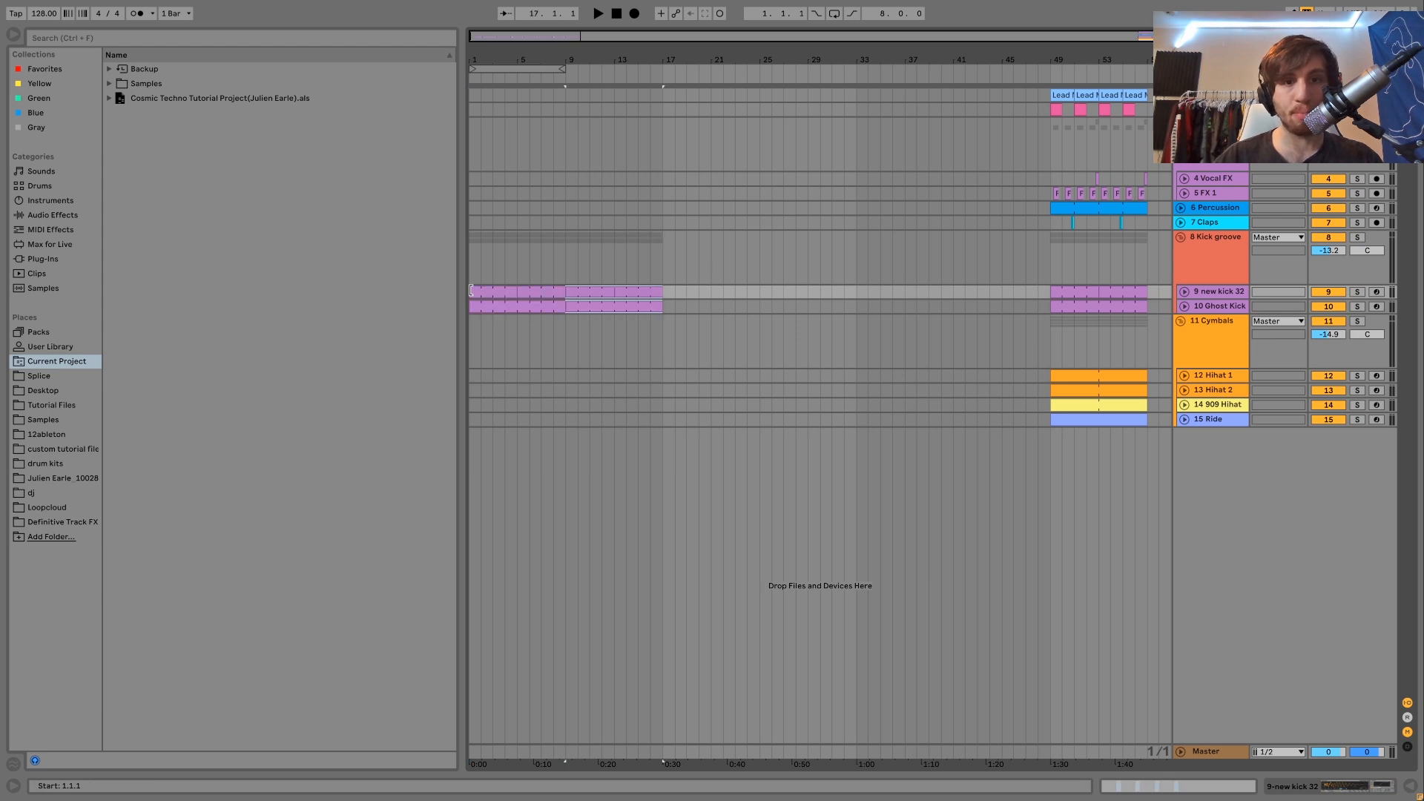
key(ctrl+v)
key(ctrl+v)
Step: Play the kicks from bar 1 and show the Kick groove group's effect devices
click(471, 289)
key(space)
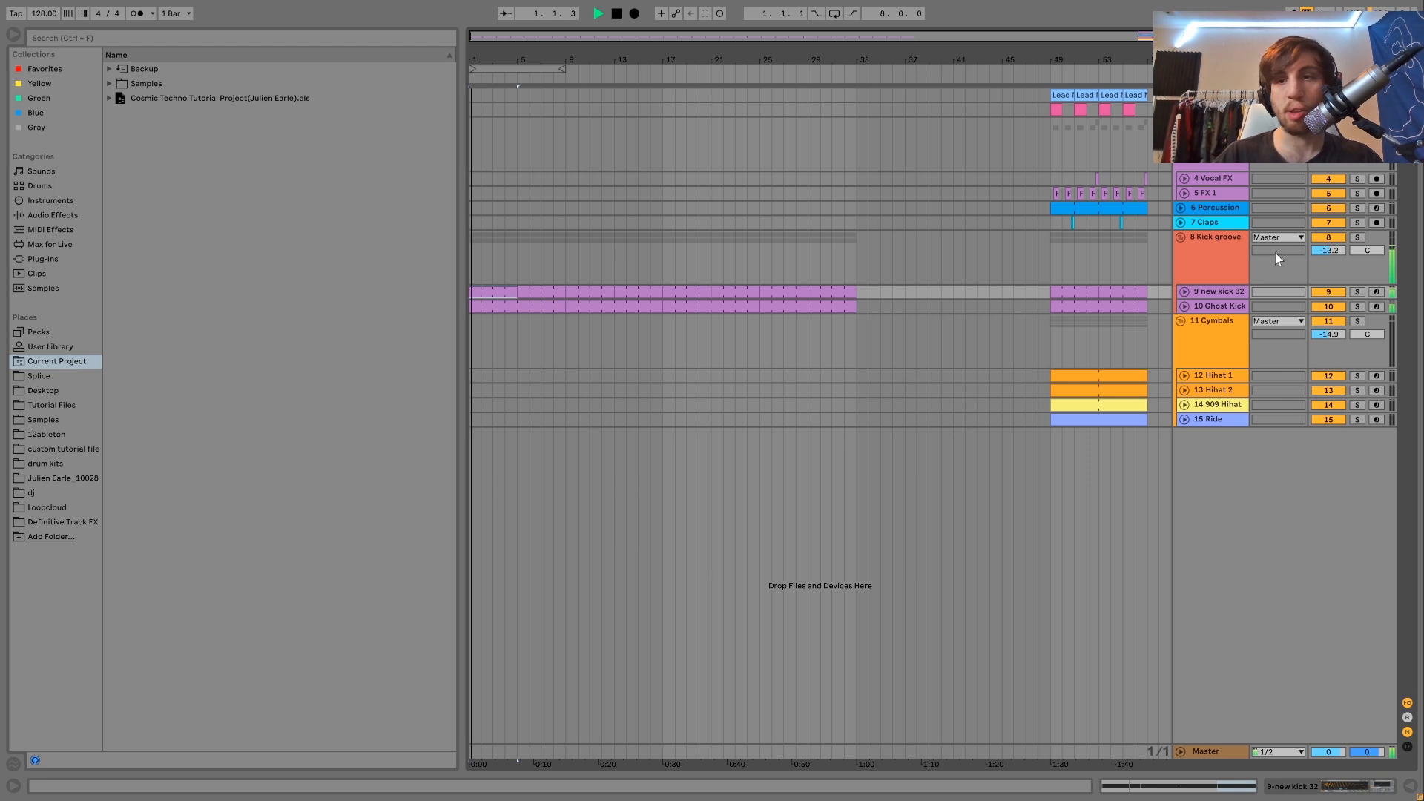
double_click(1218, 246)
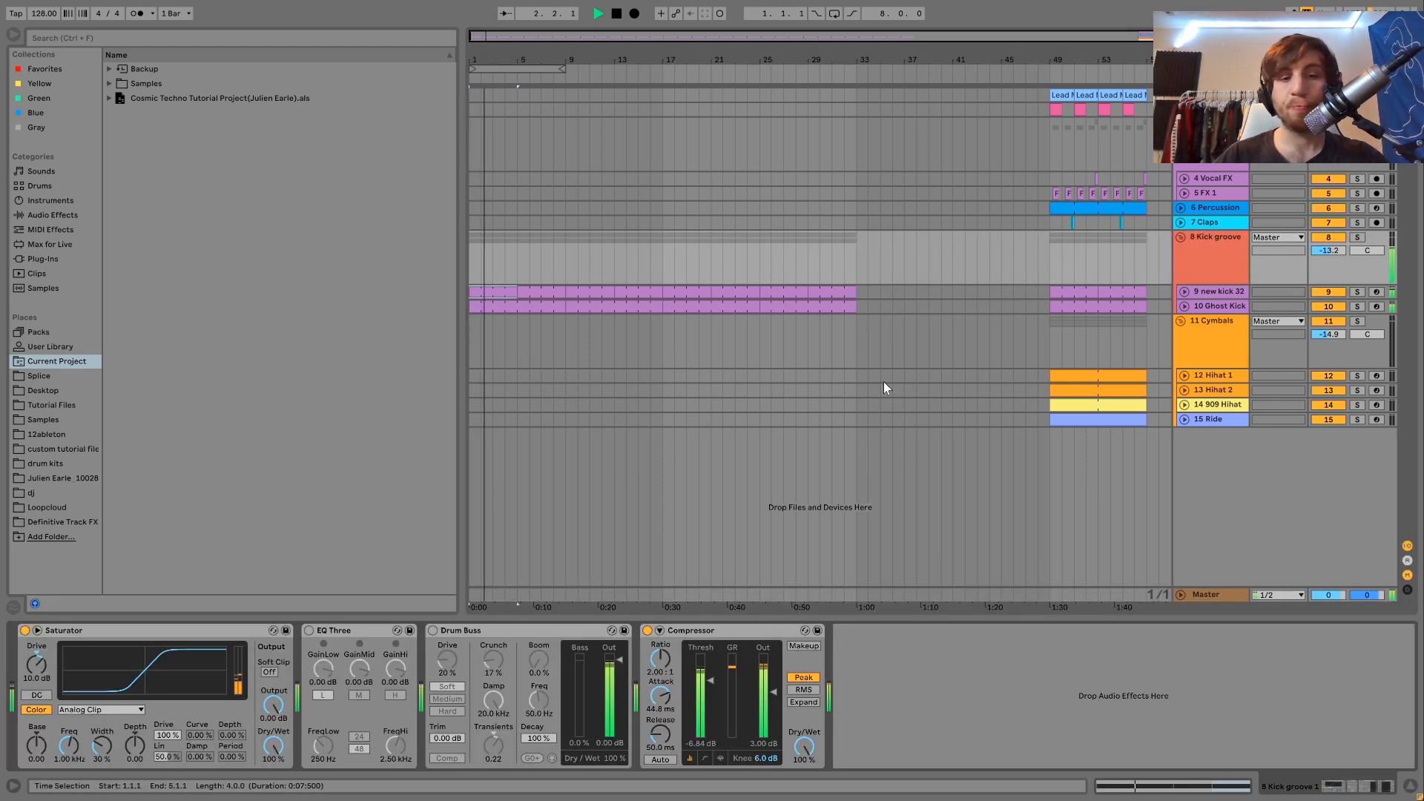
key(space)
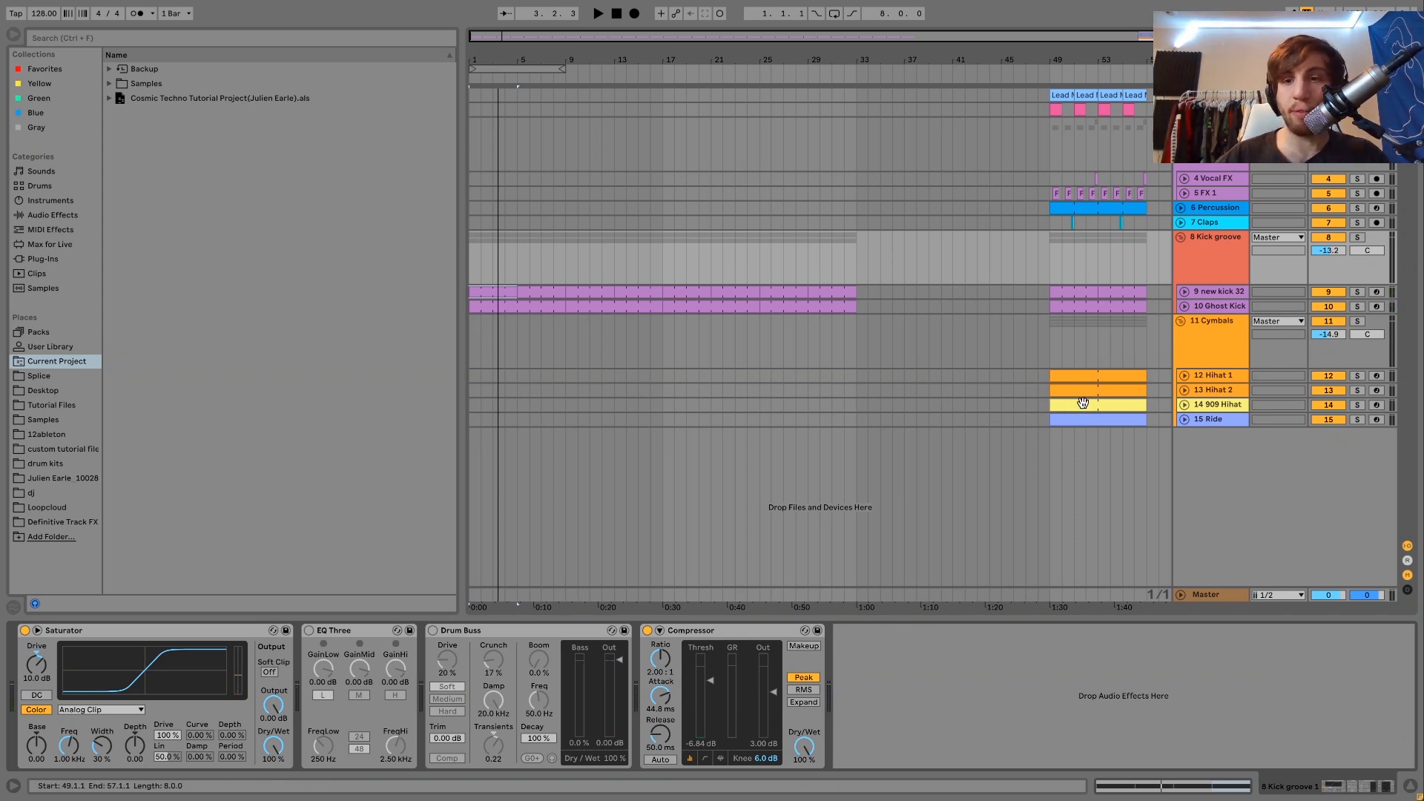
Step: Unfold the Hihat 1 and Hihat 2 tracks, copy the Hihat 1 clips from bar 49 to bar 9, and duplicate them up to bar 33
click(1081, 373)
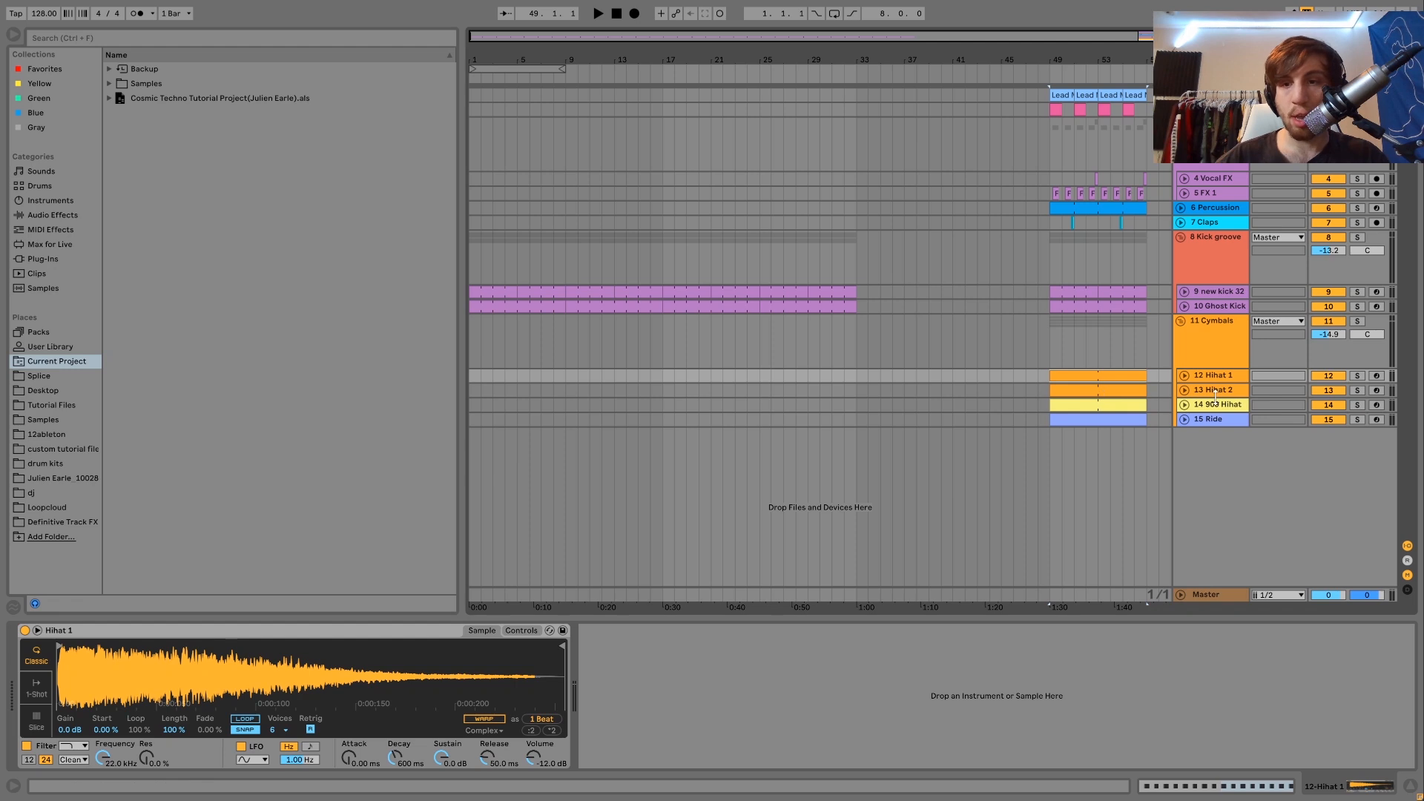
click(1184, 390)
click(1184, 375)
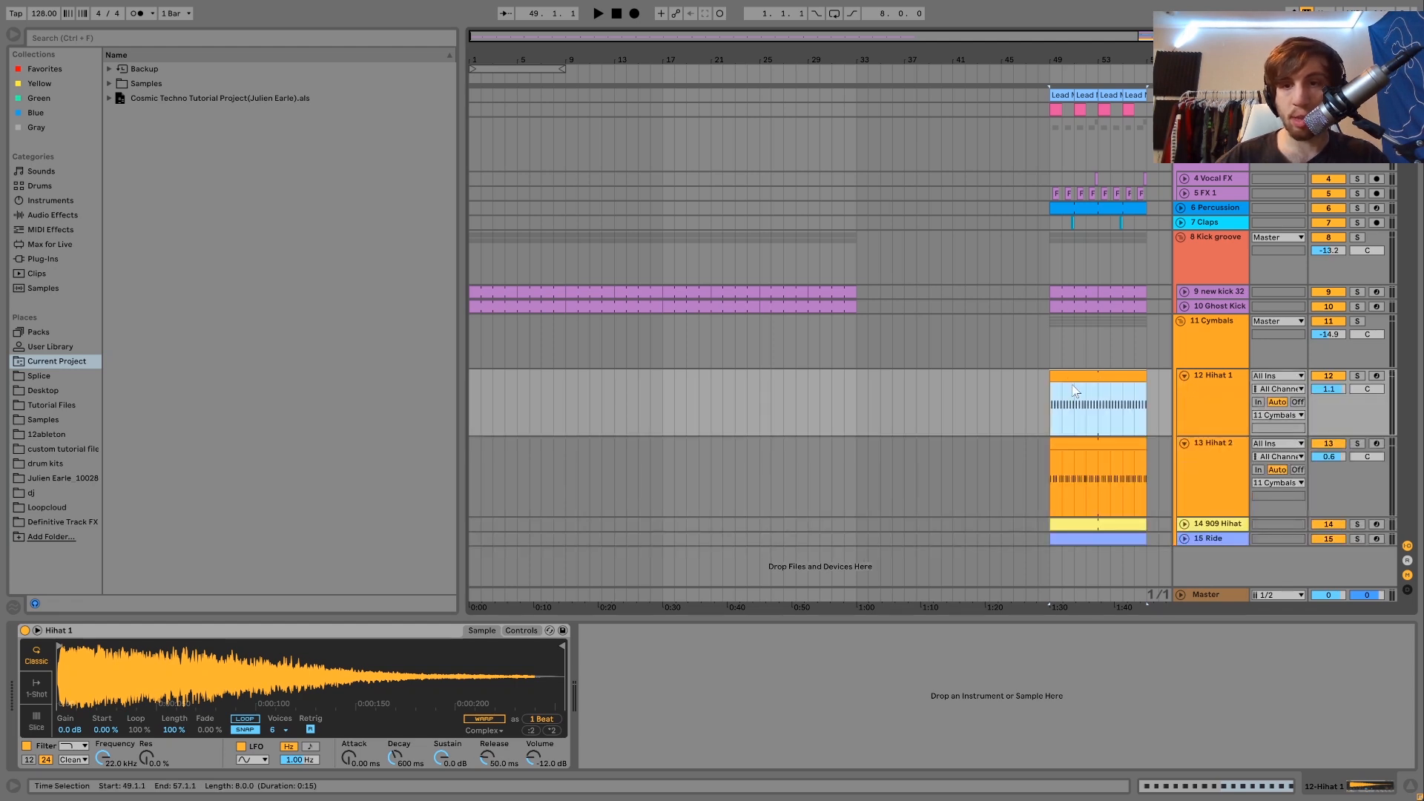
click(565, 390)
key(ctrl+v)
key(space)
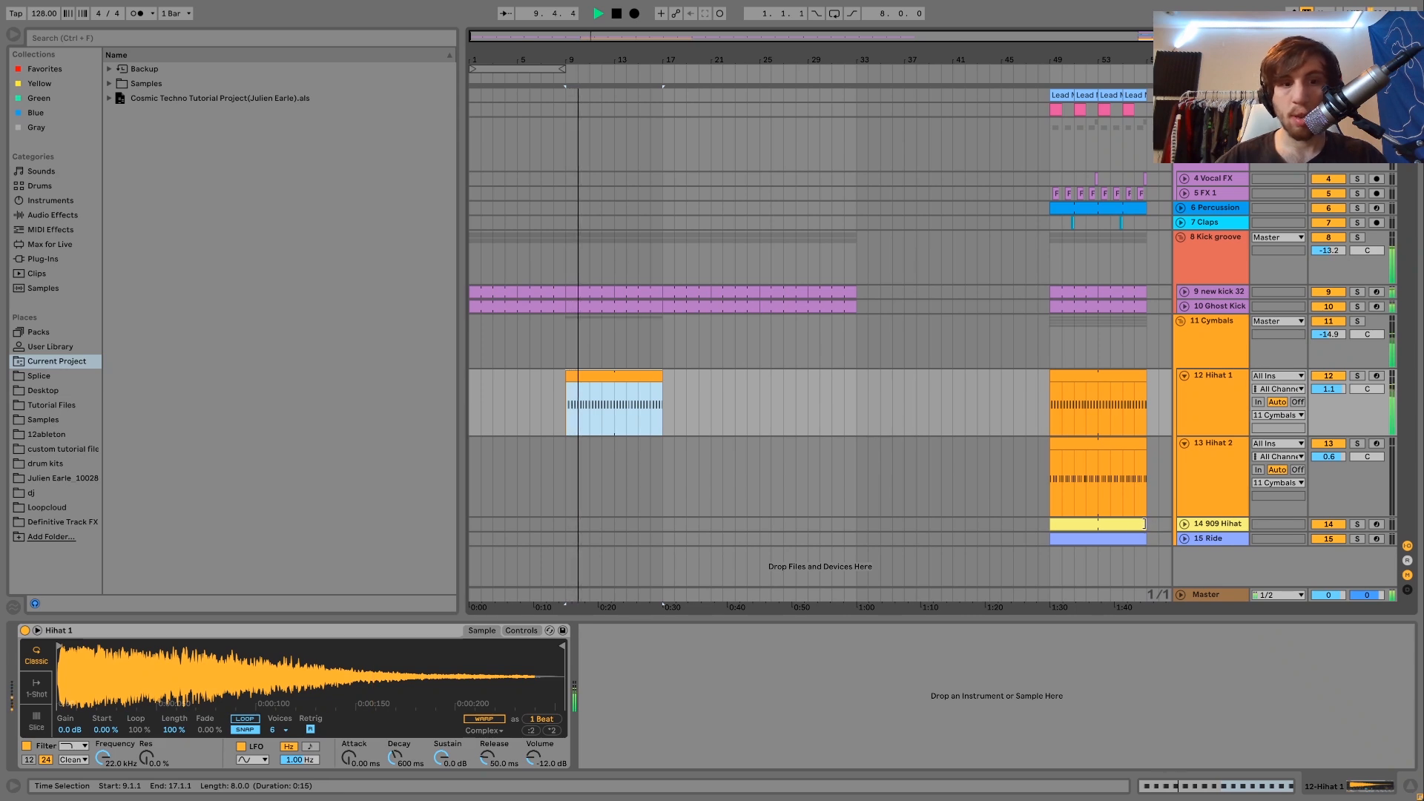
key(ctrl+d)
key(ctrl+d)
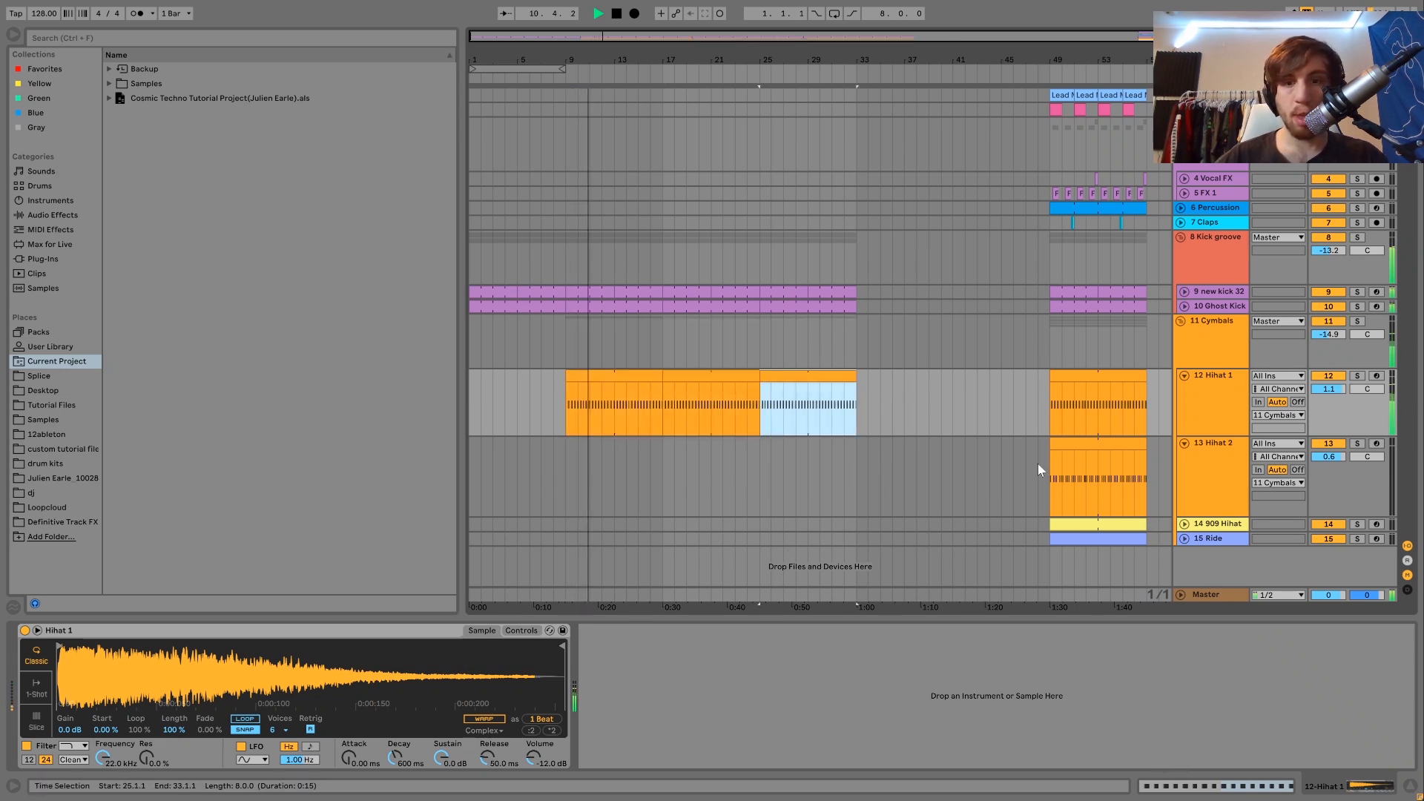
Step: Copy the Hihat 2 clips from bar 49 to bar 17 and duplicate them once to reach bar 33
click(1096, 525)
click(1080, 446)
key(ctrl+c)
click(659, 457)
key(ctrl+v)
key(ctrl+d)
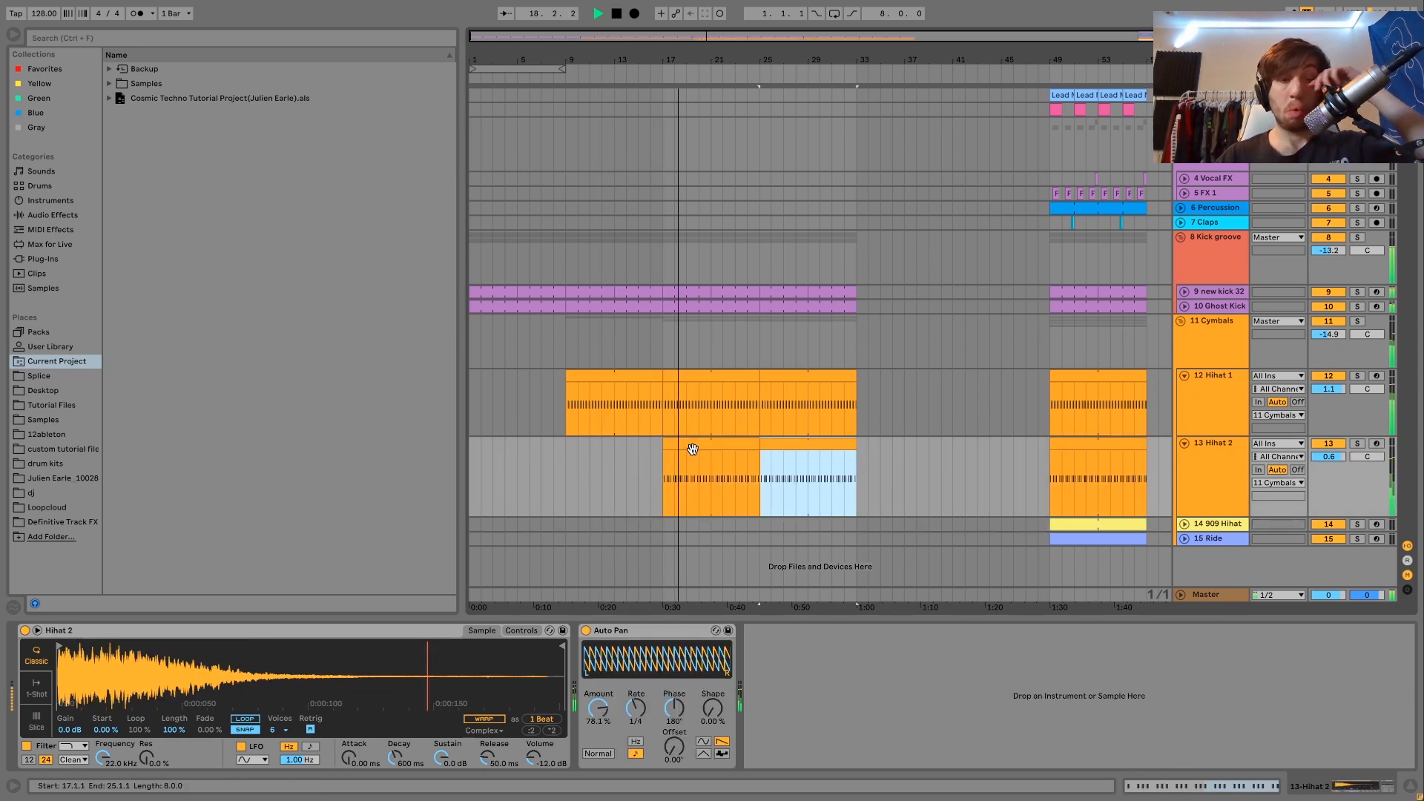
Step: Play the start of each intro section from bars 1, 9 and 17
click(692, 449)
click(473, 463)
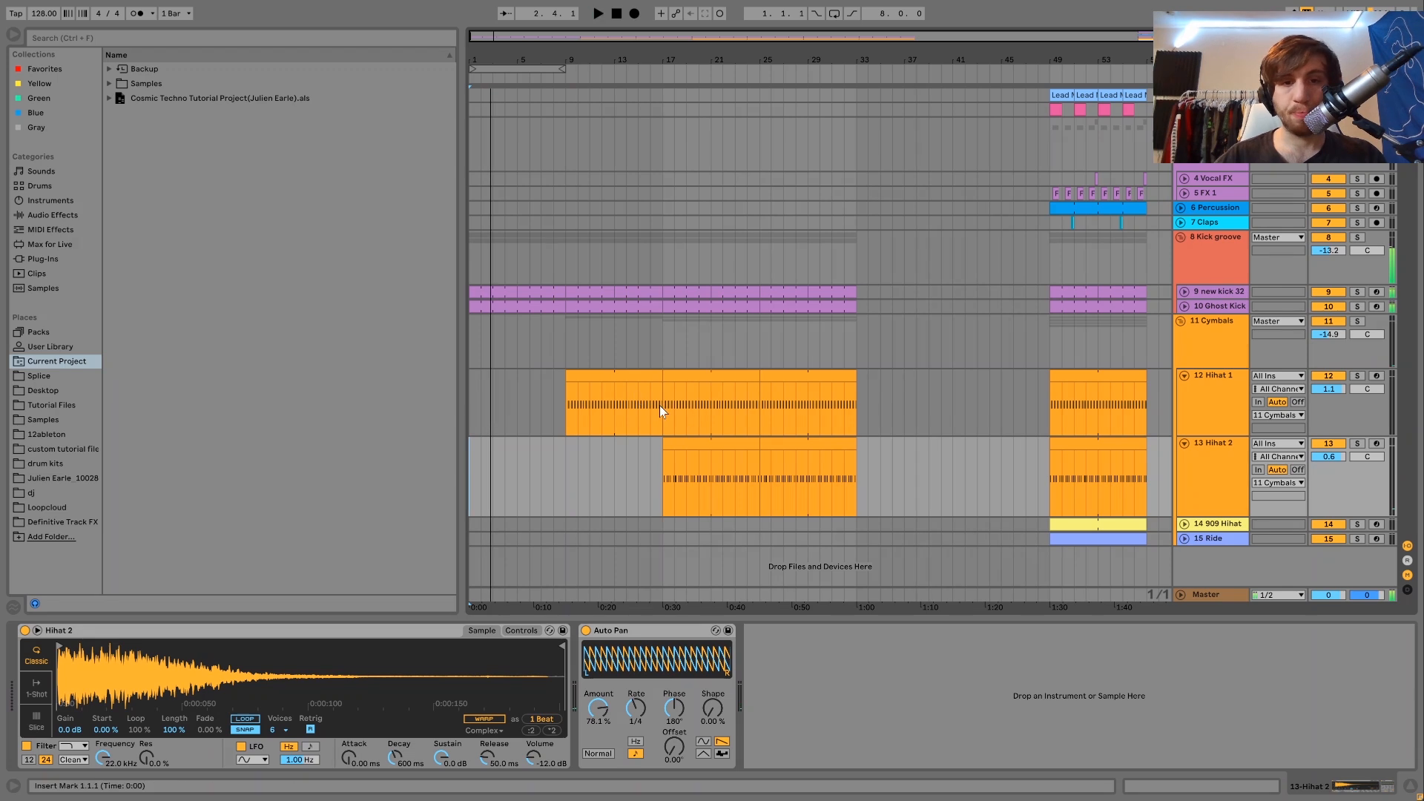
click(628, 377)
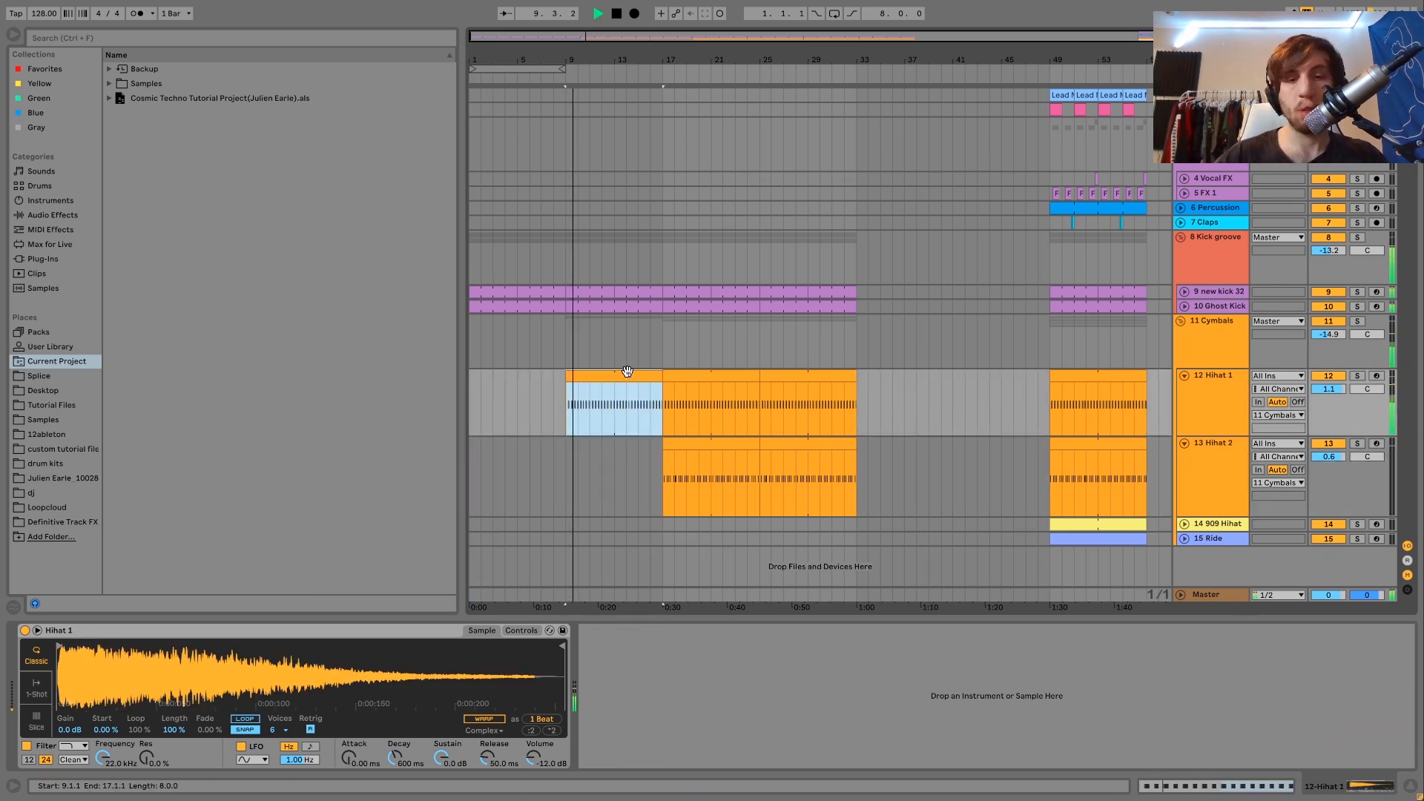
click(716, 447)
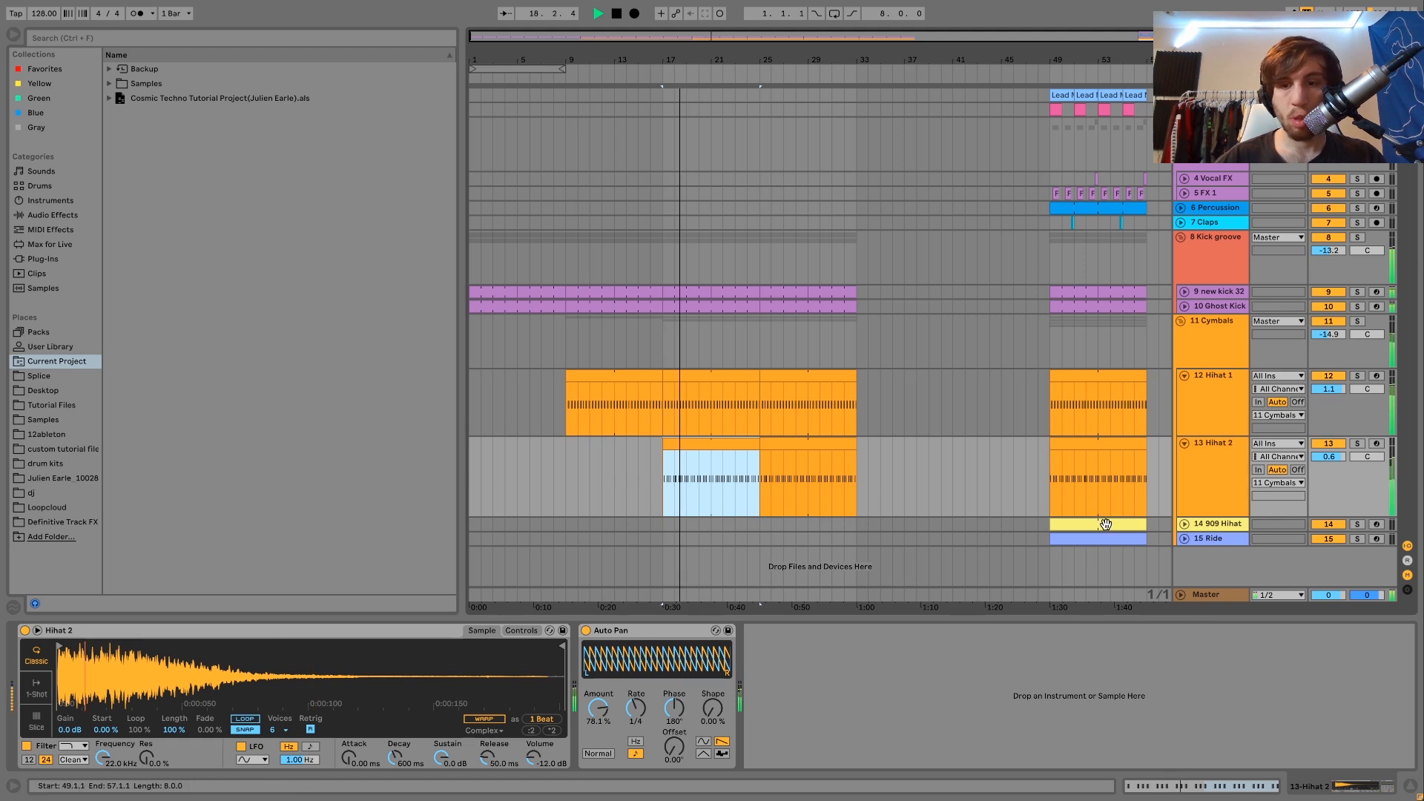
Step: Copy the 909 Hihat clips from bar 49 to bars 25 to 33 and play that section
click(764, 525)
key(ctrl+v)
key(space)
key(space)
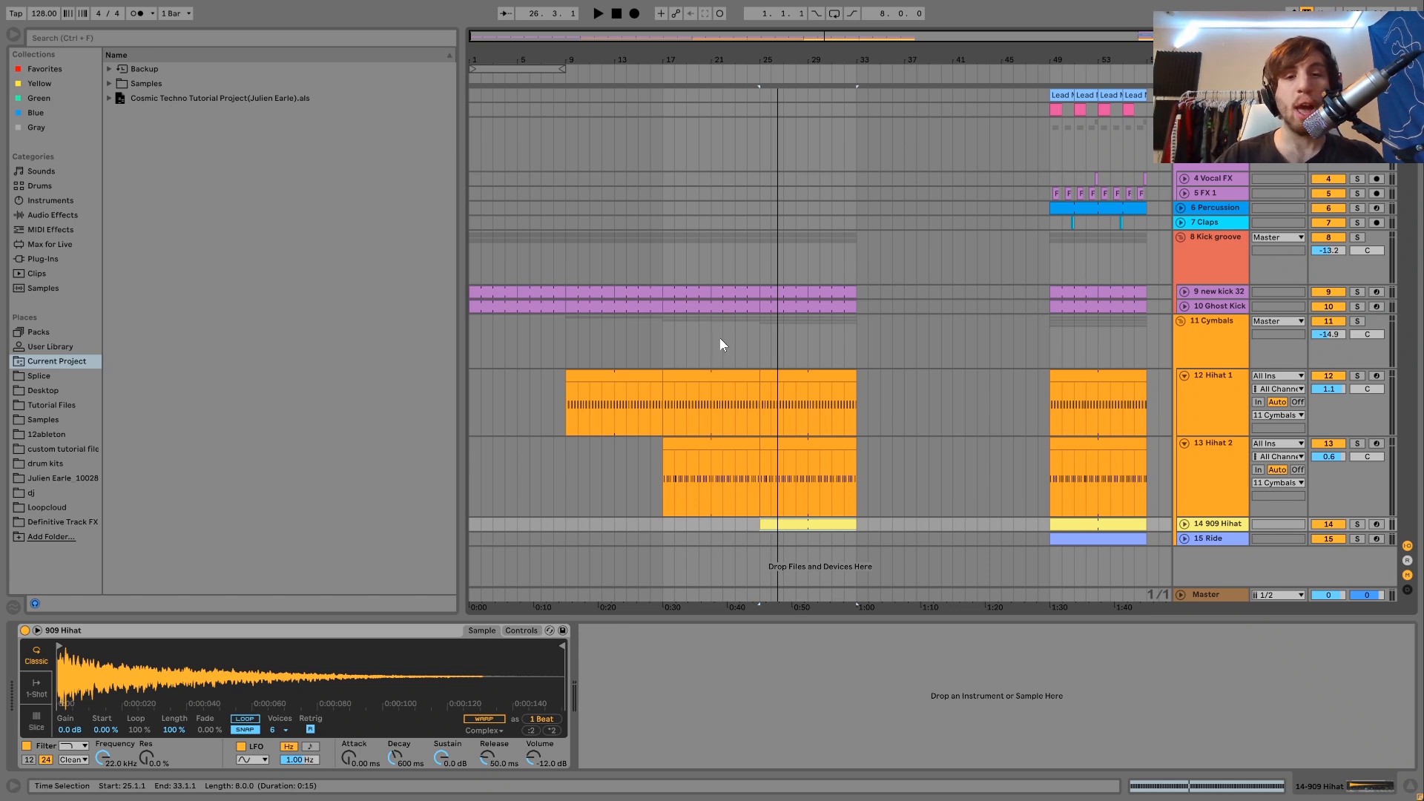
Step: Compare the intro sections by playing from bar 17 and from the 909 Hihat entry at bar 25
click(660, 341)
key(space)
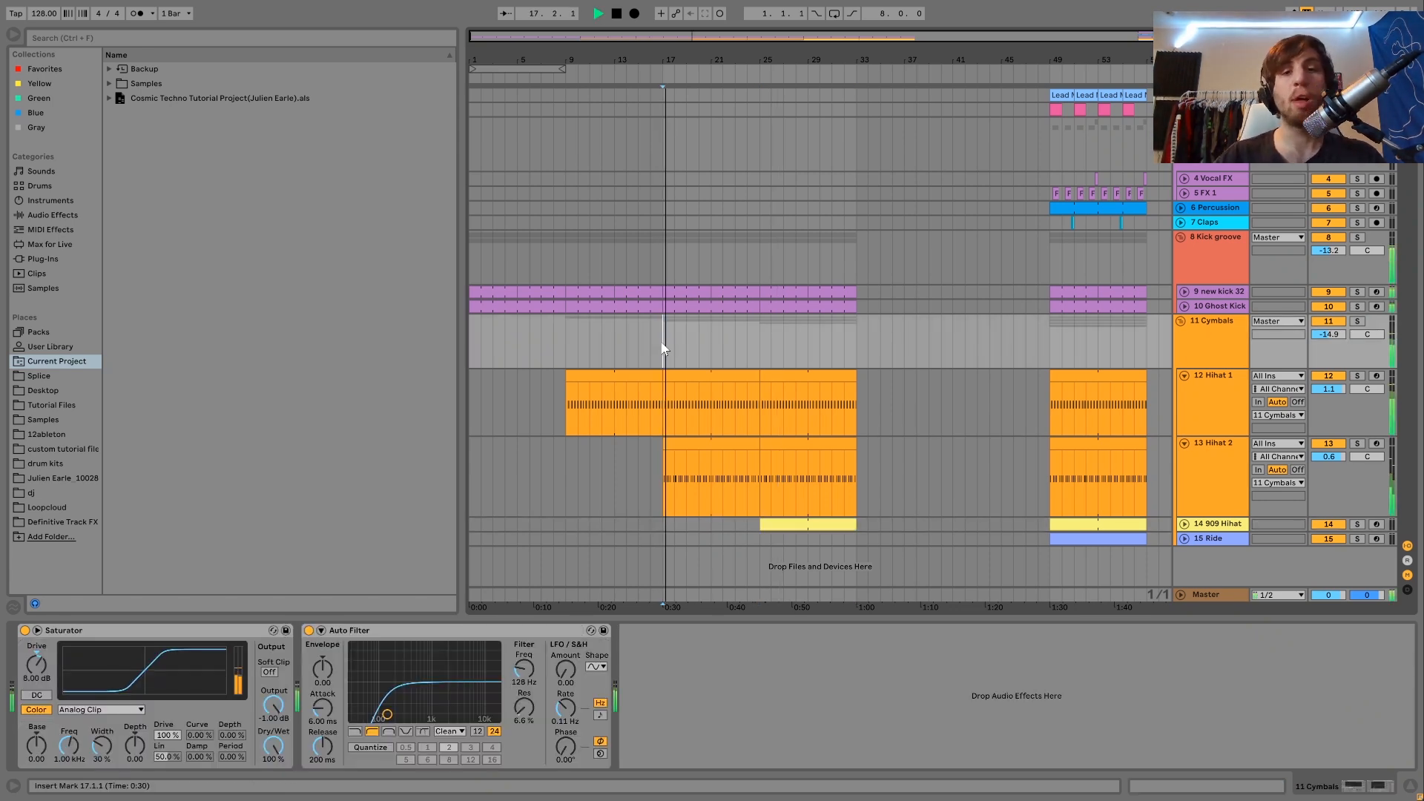
click(858, 355)
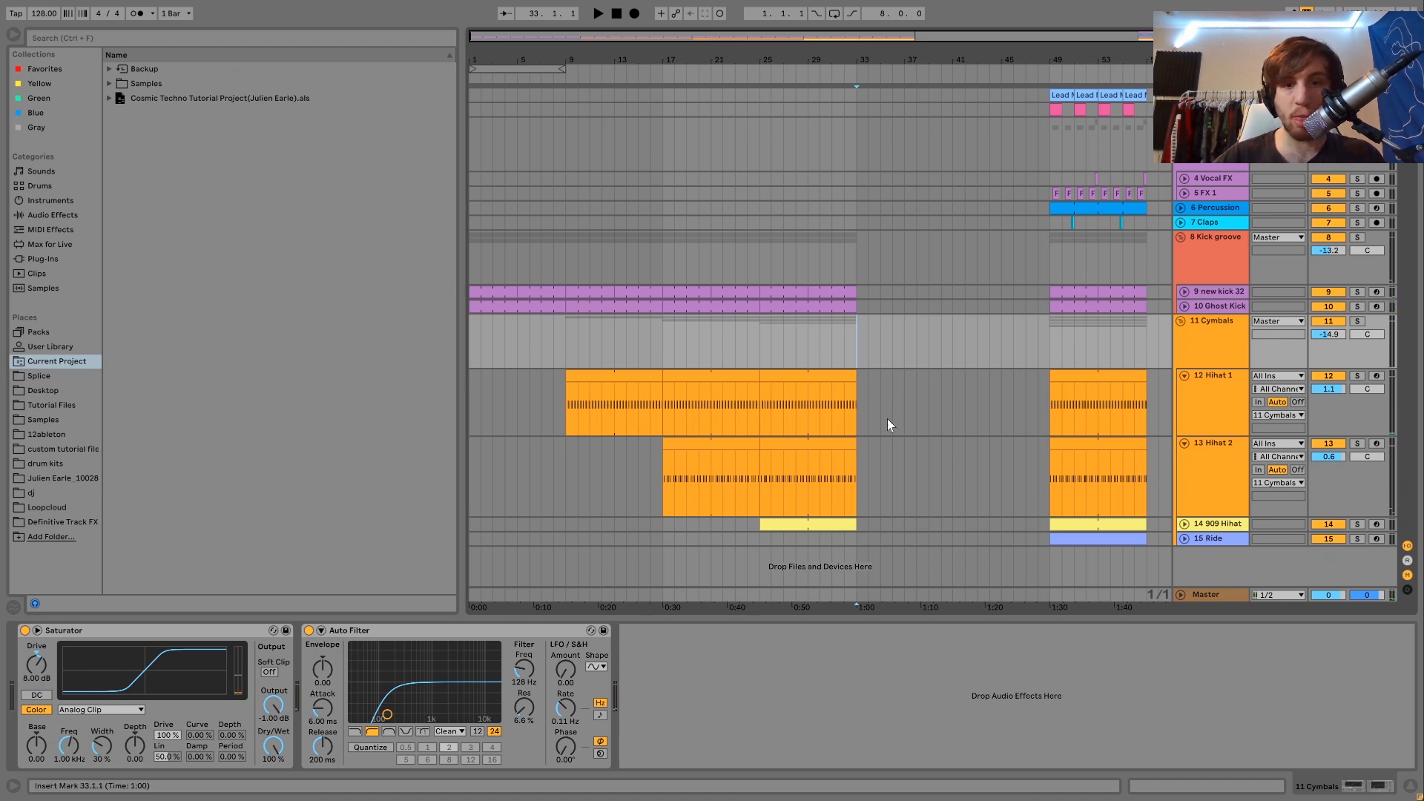
click(834, 523)
key(space)
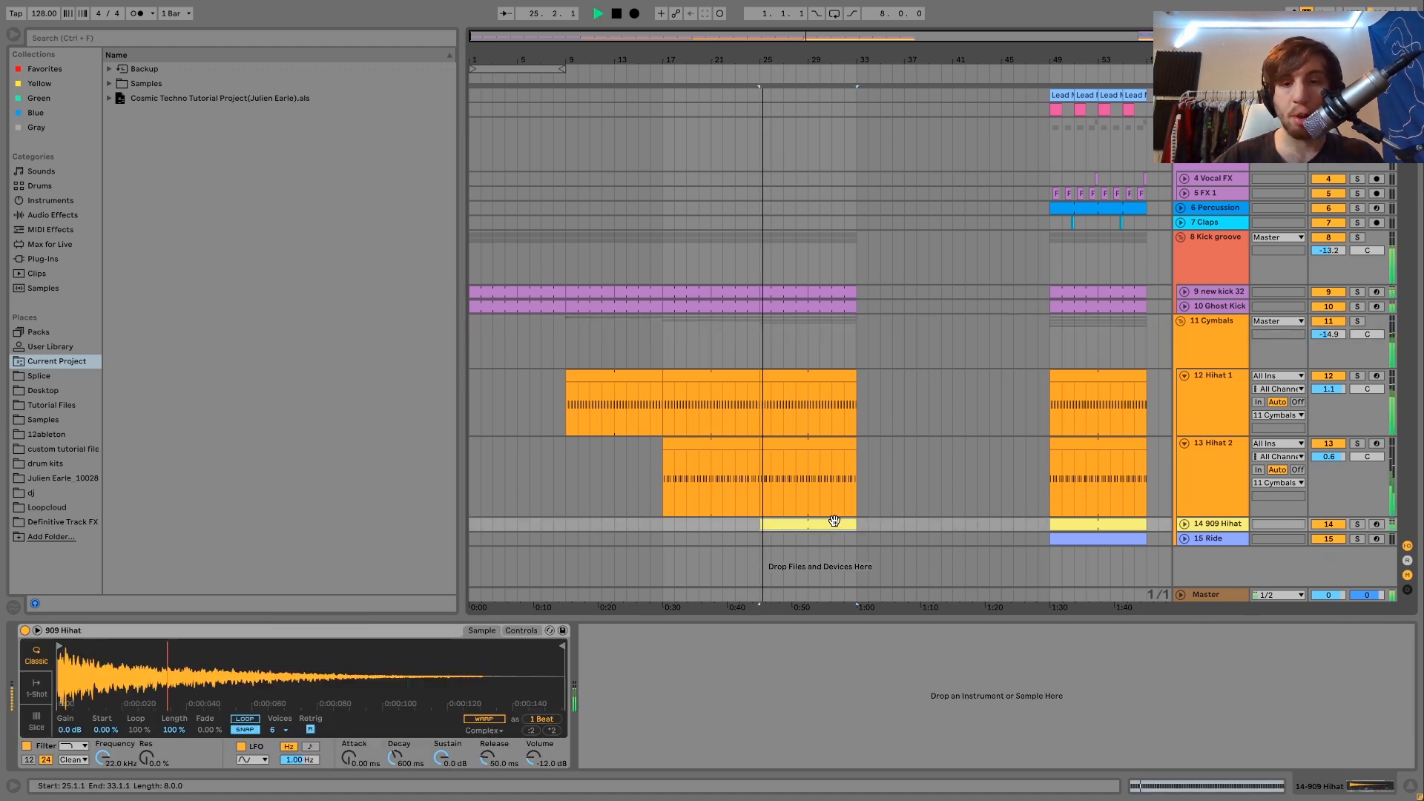
key(space)
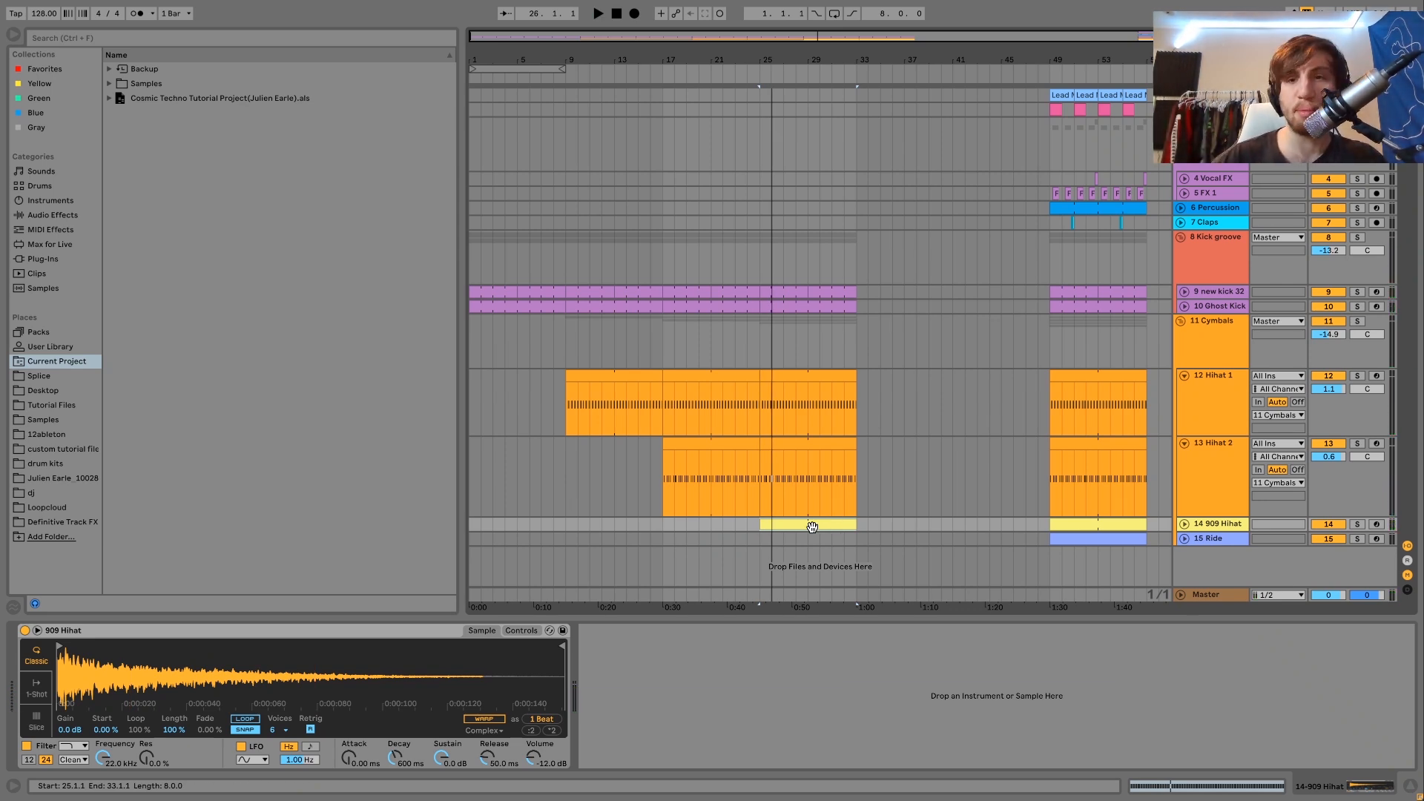
Step: Copy the FX 1 section from bars 49 to 57 and paste it four times in a row from bar 1 to bar 33
drag(1047, 191, 1150, 197)
key(ctrl+c)
click(474, 194)
key(ctrl+v)
key(ctrl+z)
click(469, 193)
key(ctrl+v)
key(space)
key(ctrl+v)
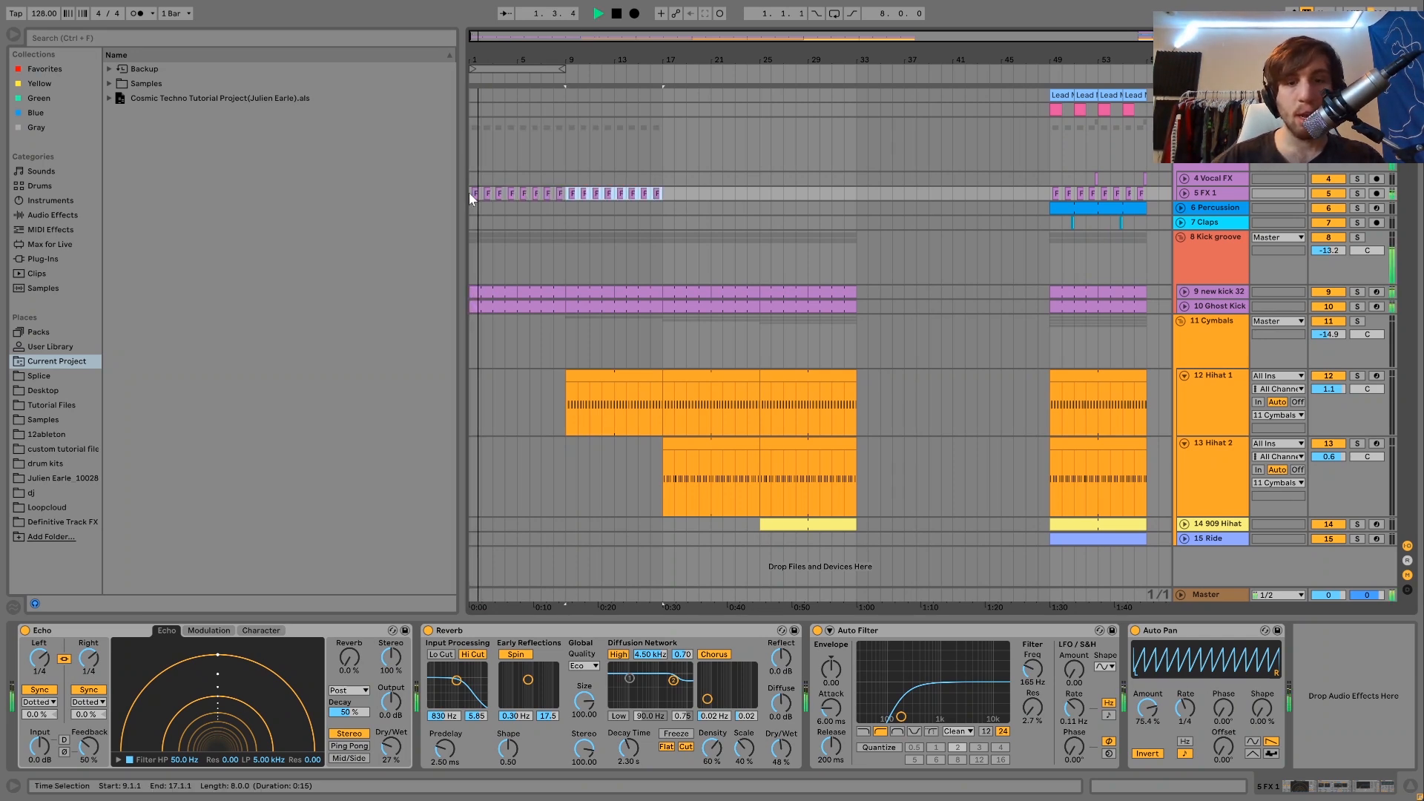
key(ctrl+v)
key(ctrl+v)
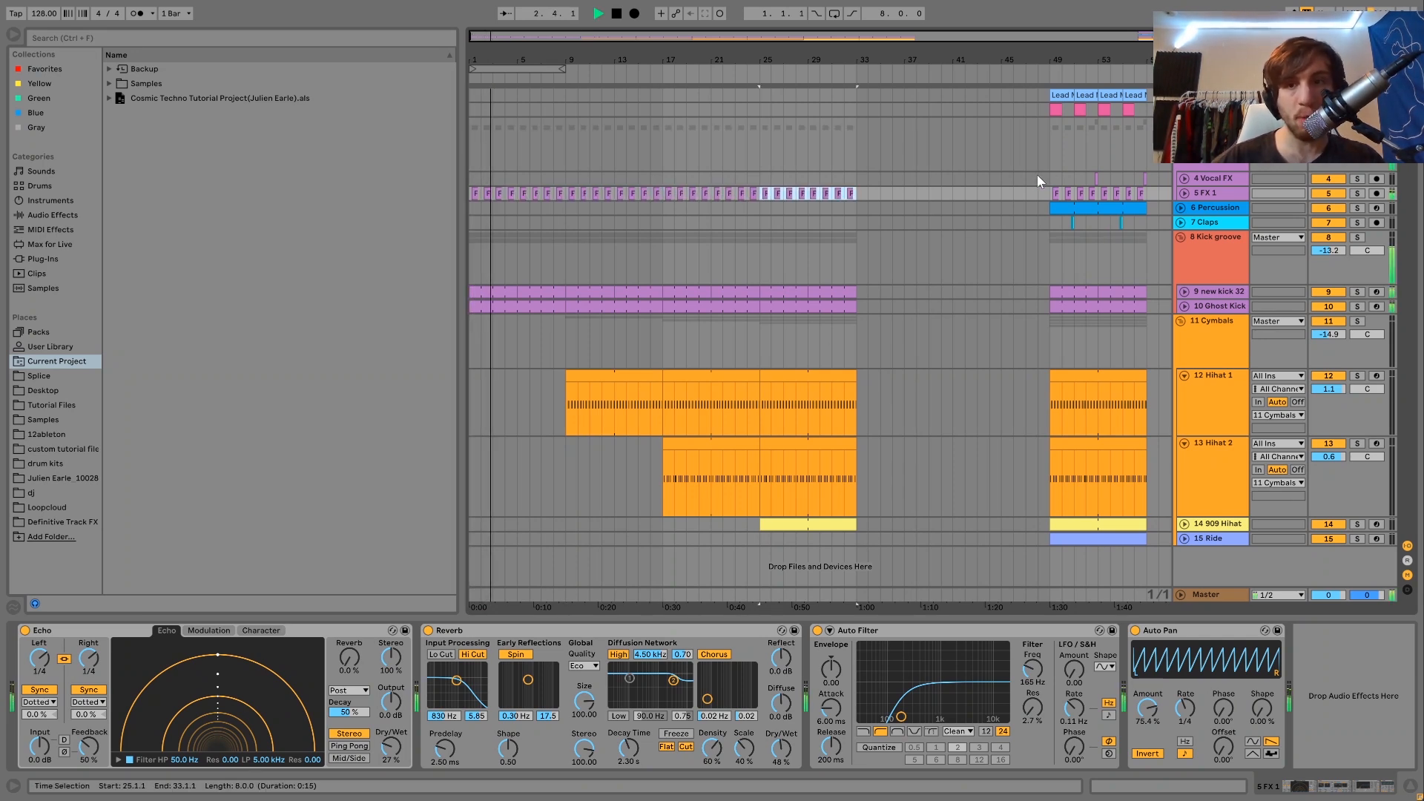
Step: Copy the Vocal FX section from bars 49 to 57 and paste it three times in a row from bar 9 to bar 33
drag(1051, 178, 1147, 184)
key(ctrl+c)
click(565, 178)
key(ctrl+v)
key(ctrl+v)
key(ctrl+v)
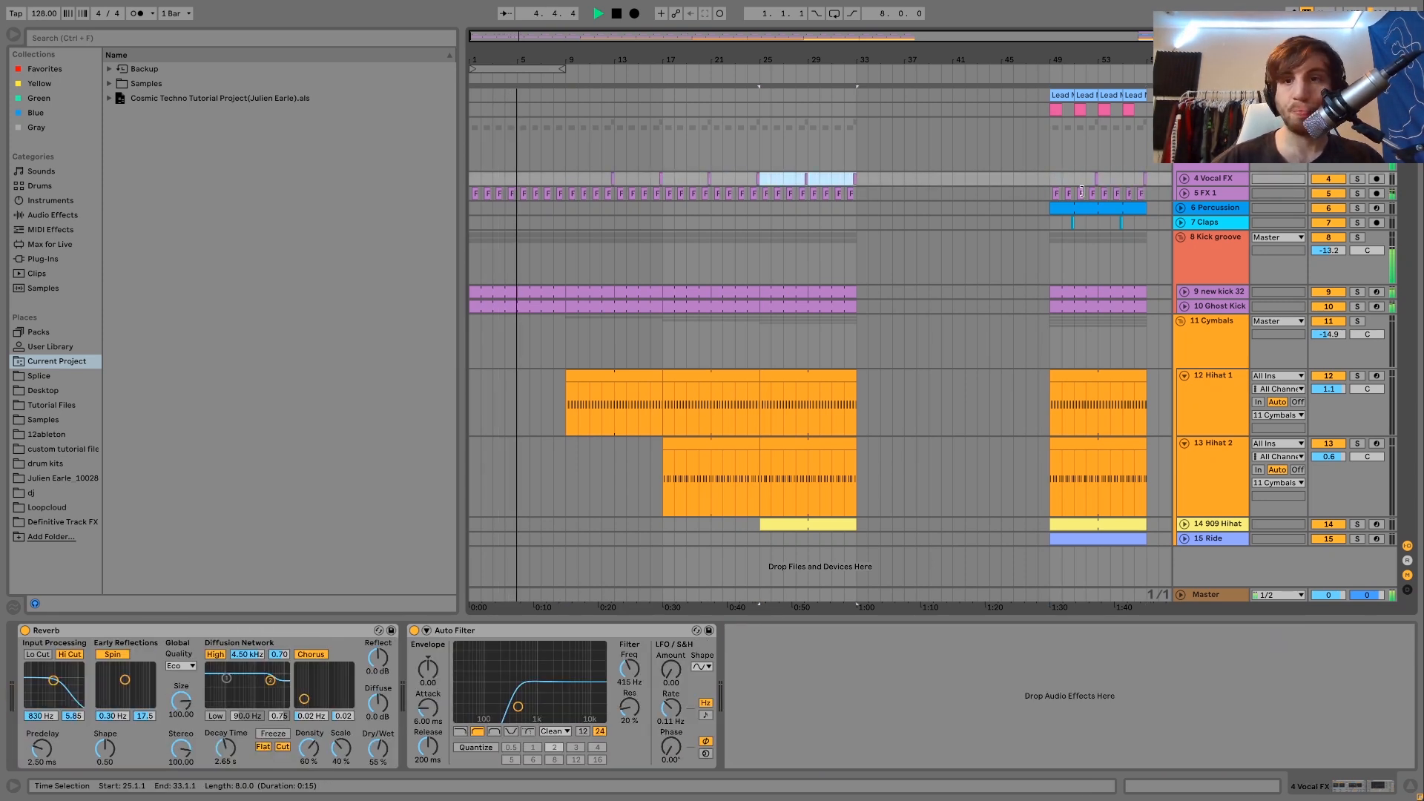
Step: Copy the Claps section from bars 49 to 57, paste it twice from bar 17 to bar 33, and listen from bar 18
drag(1049, 226, 1146, 225)
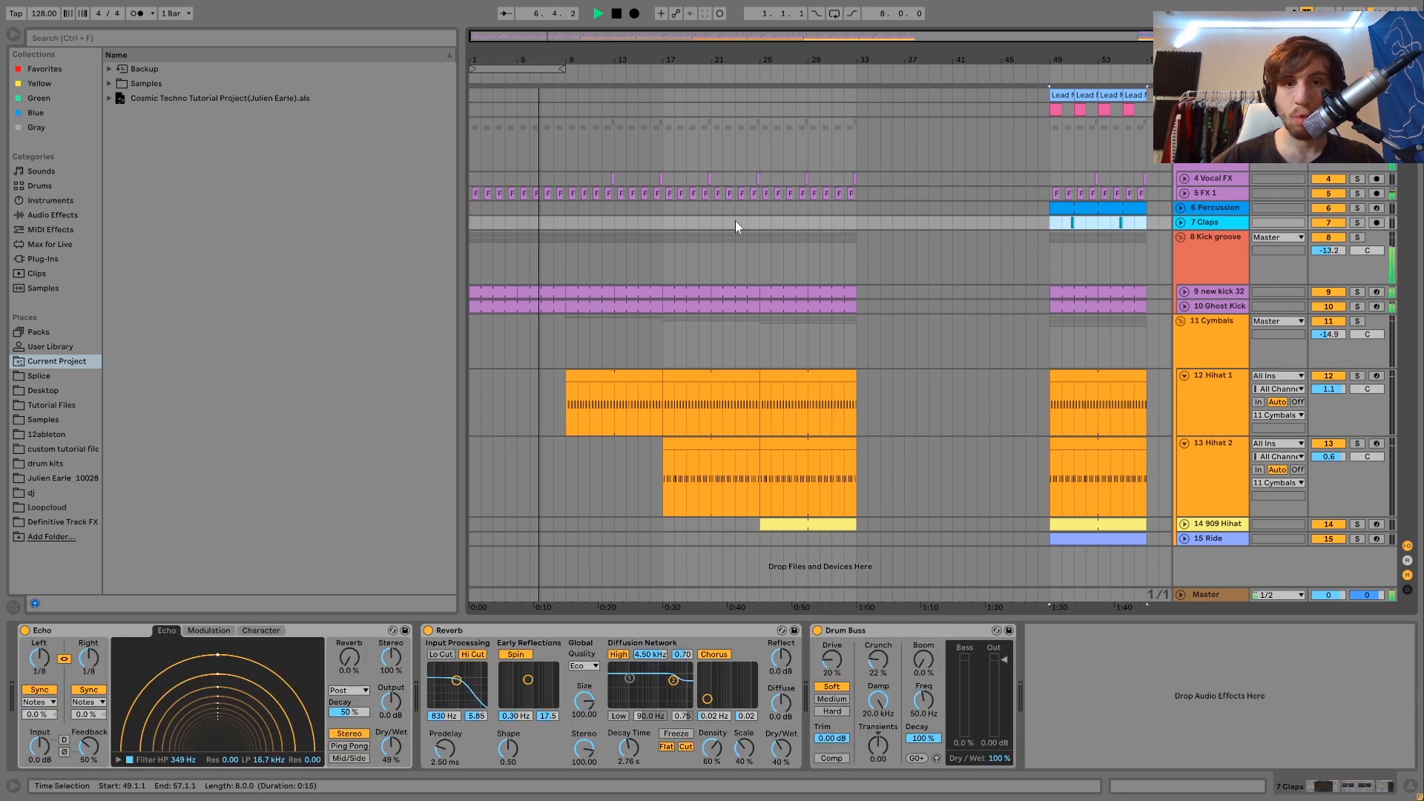
click(666, 221)
key(ctrl+v)
key(ctrl+v)
click(664, 223)
click(674, 224)
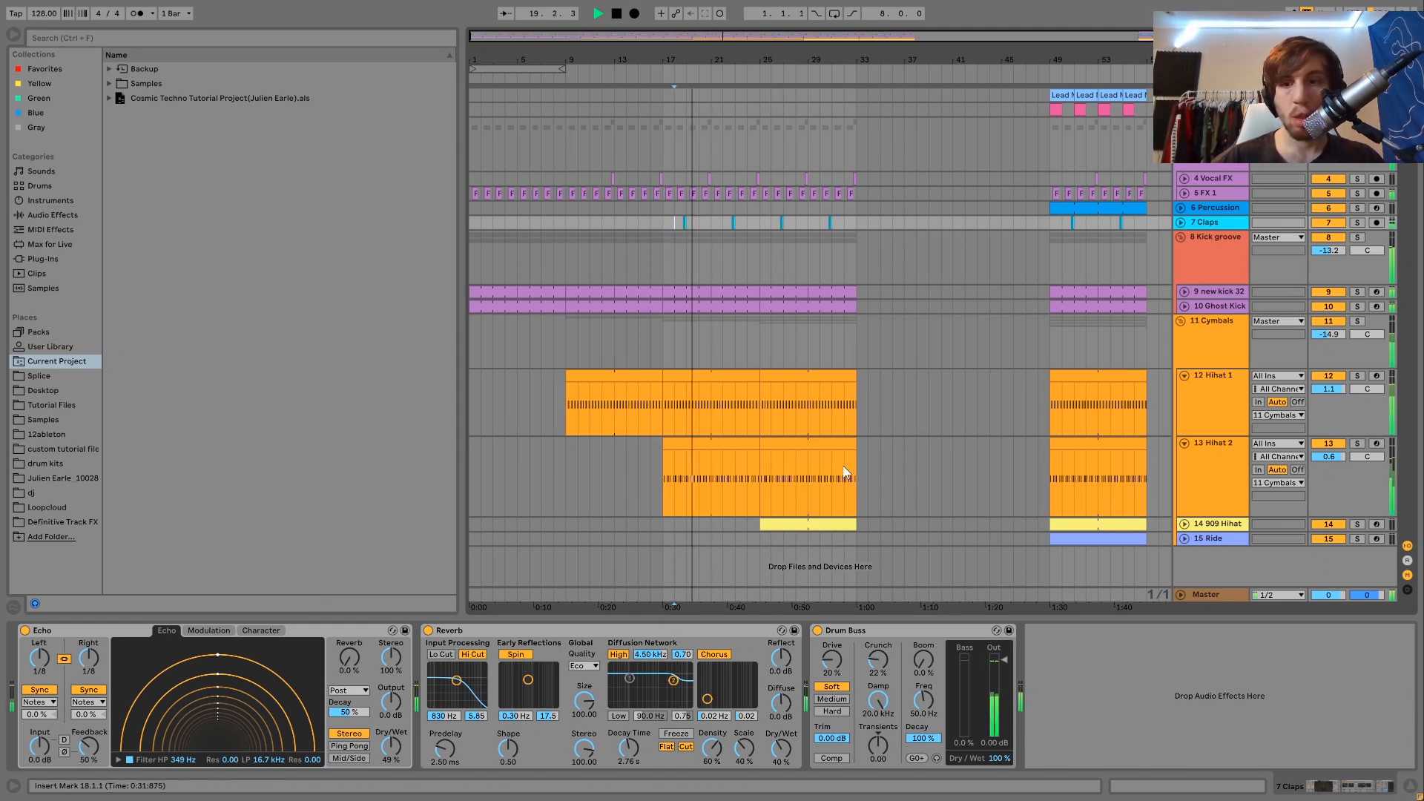
Step: Duplicate bars 25 to 33 of the FX to 909 Hihat tracks twice, up to bar 49, and loop bars 33 to 49
click(838, 523)
key(space)
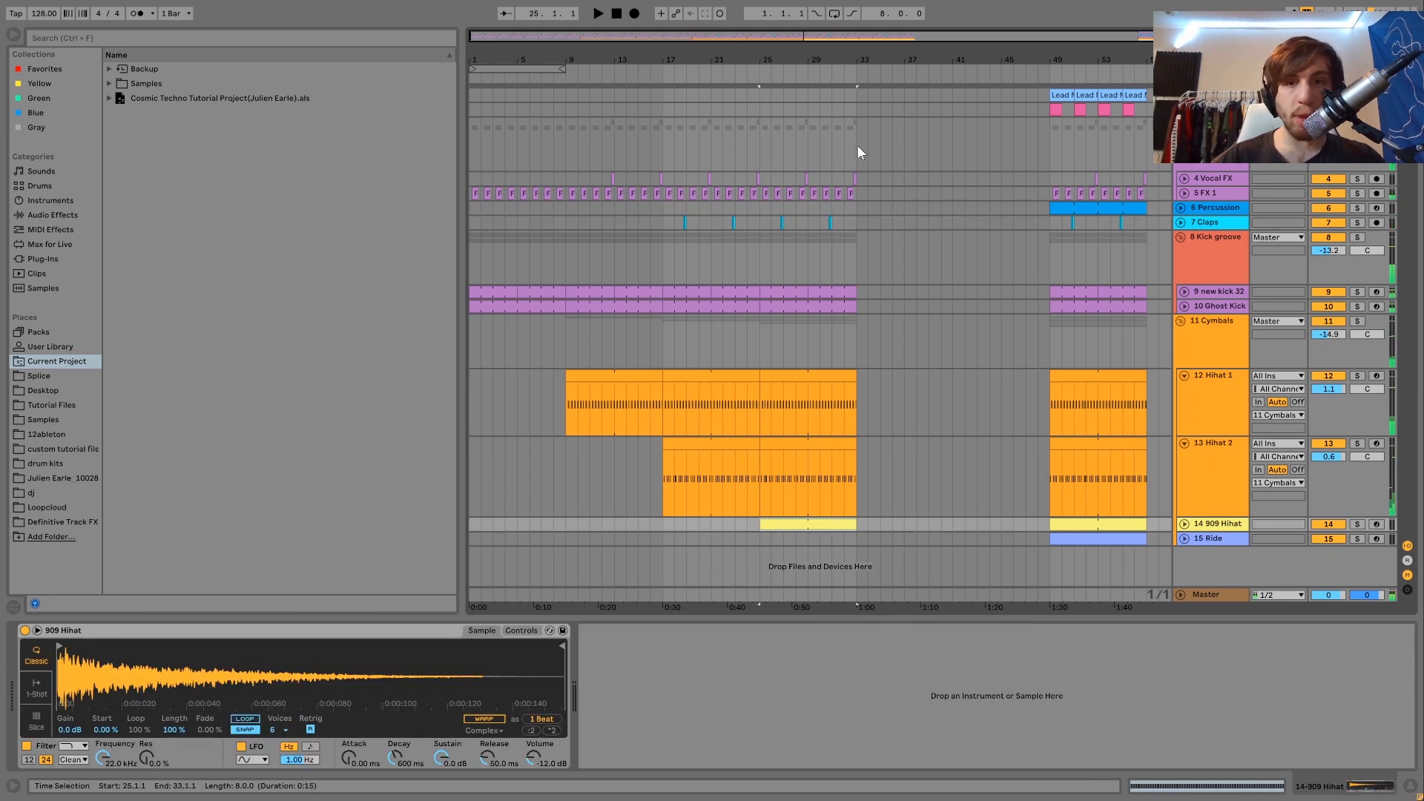
shift+click(856, 123)
key(ctrl+d)
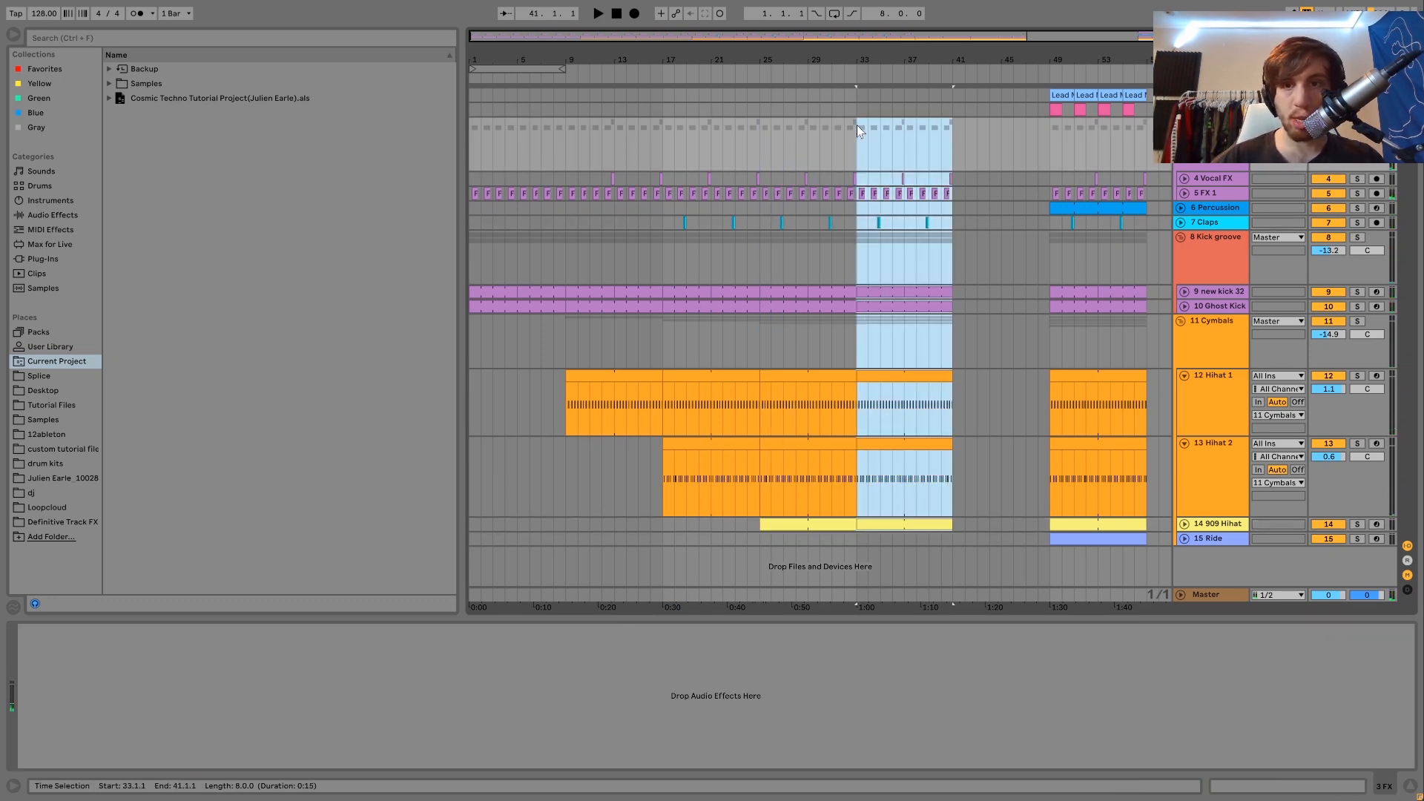
key(ctrl+d)
shift+click(856, 122)
key(ctrl+l)
Step: Cut the full main section at bar 49 across all tracks and paste it at bar 61
click(1059, 94)
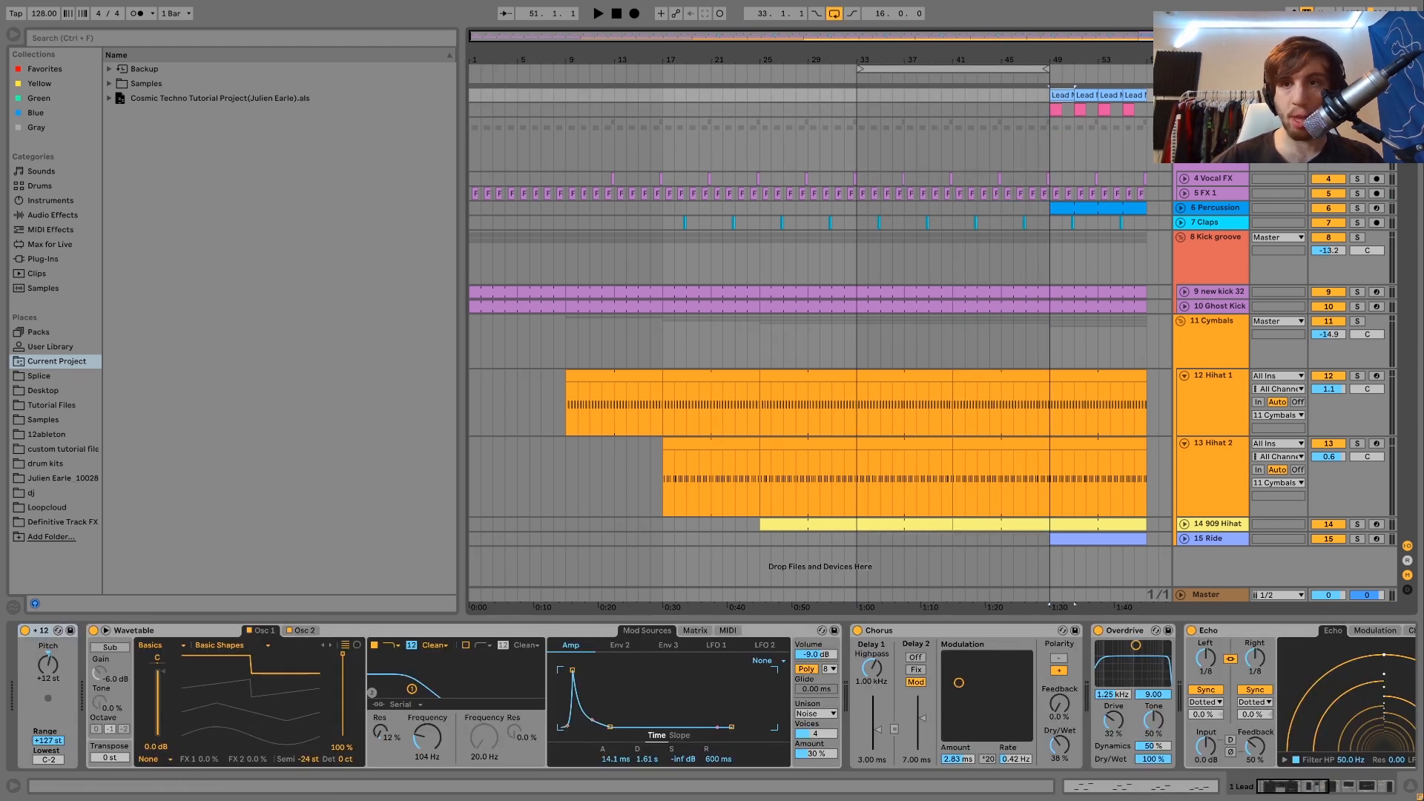
drag(1048, 65, 999, 61)
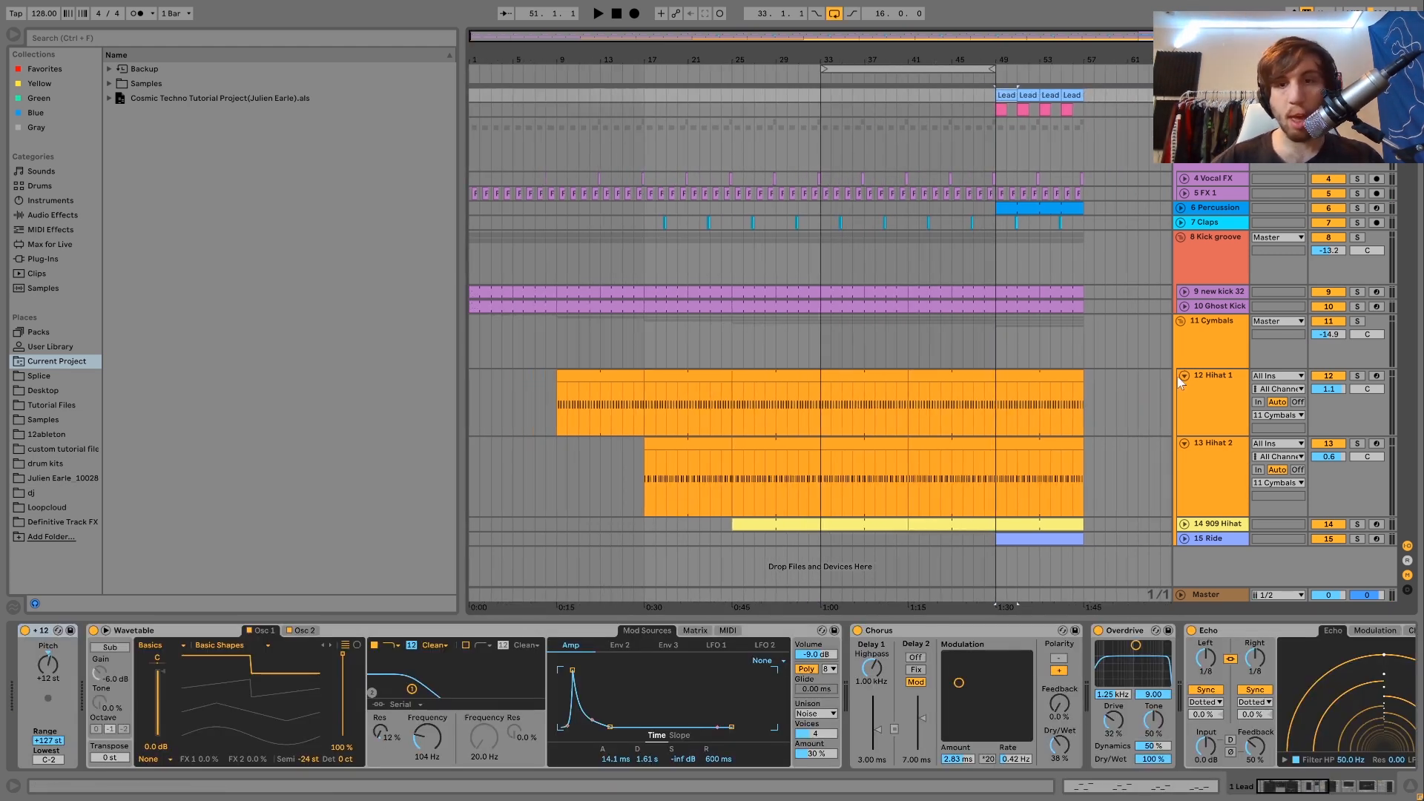
shift+click(1145, 540)
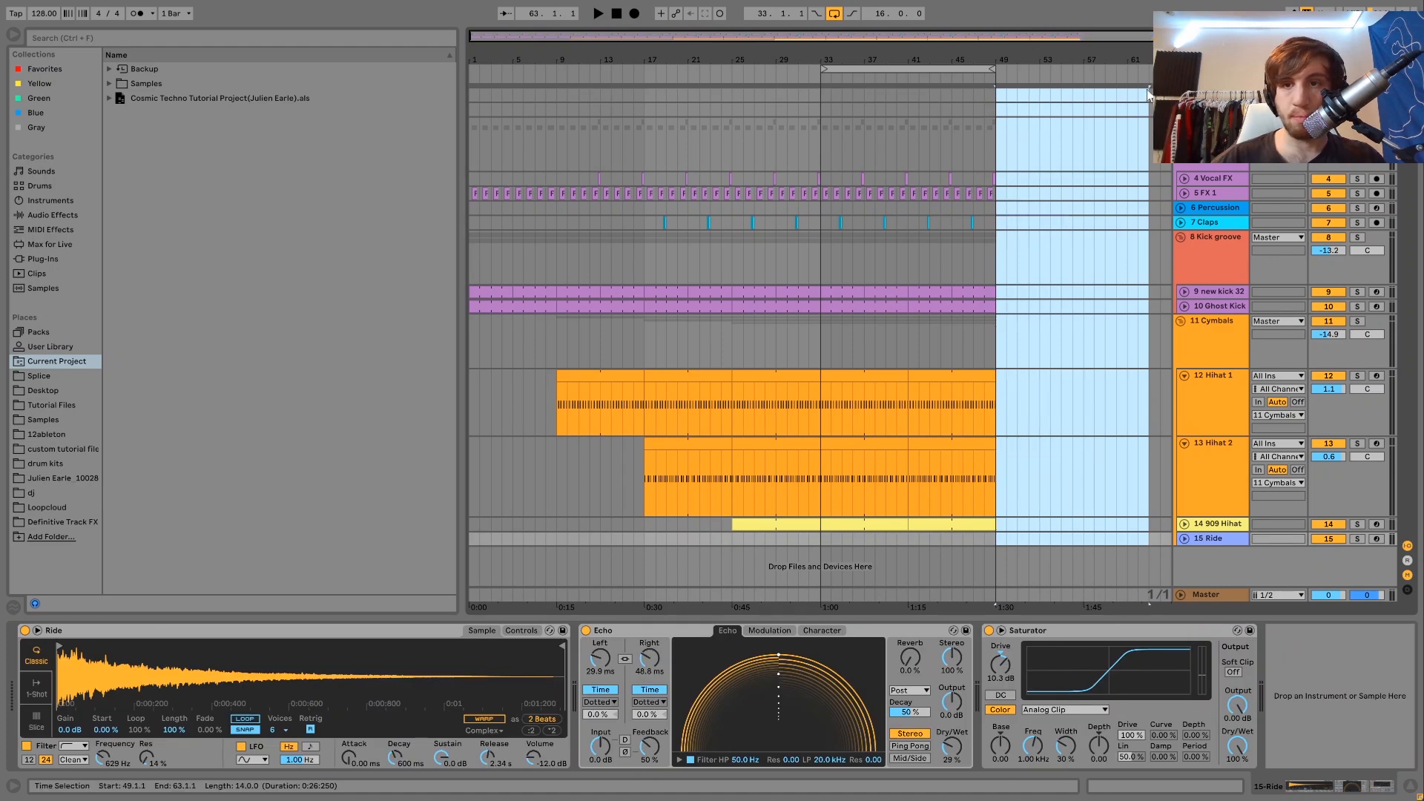
key(ctrl+x)
click(1127, 91)
key(ctrl+v)
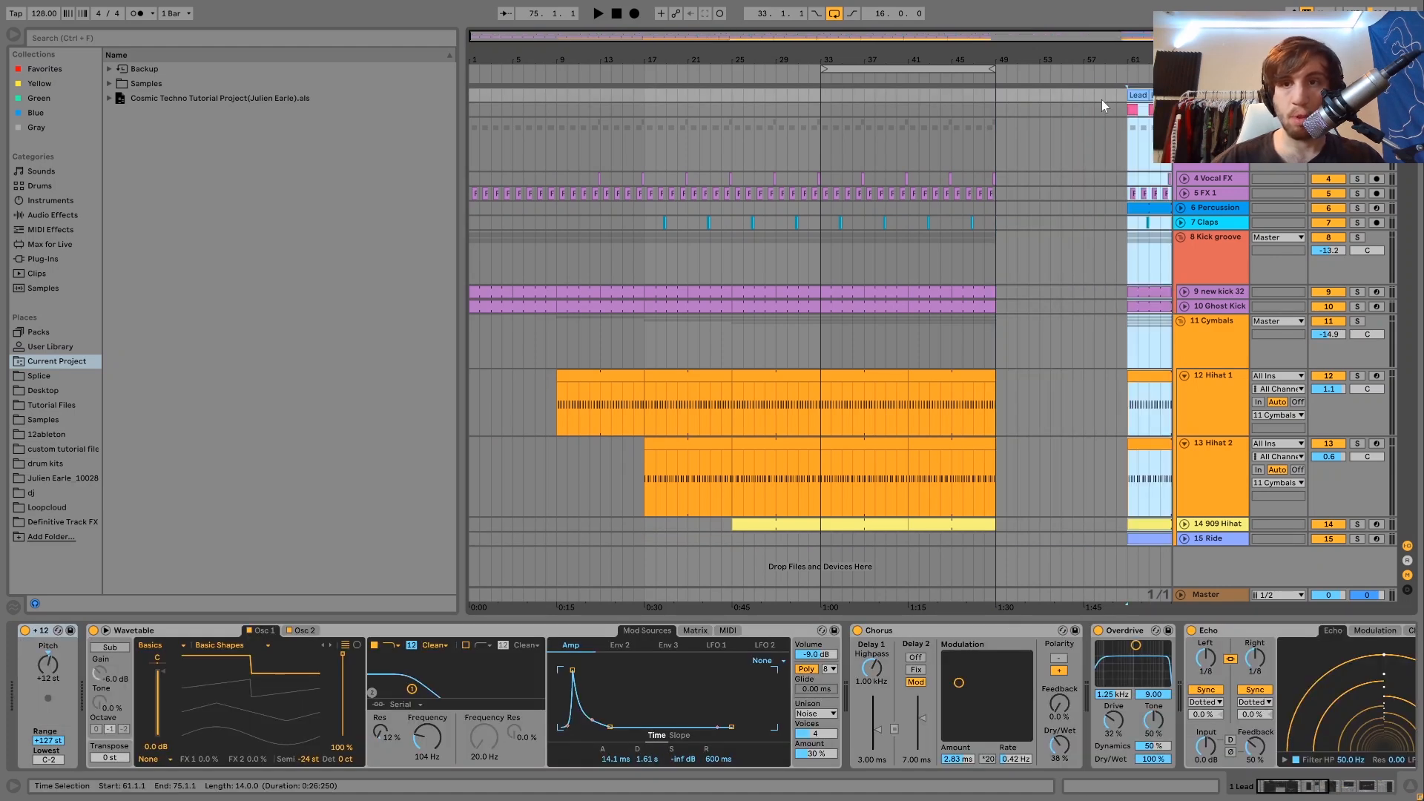
Step: Play the end of the intro from bar 43
click(997, 96)
key(space)
click(930, 98)
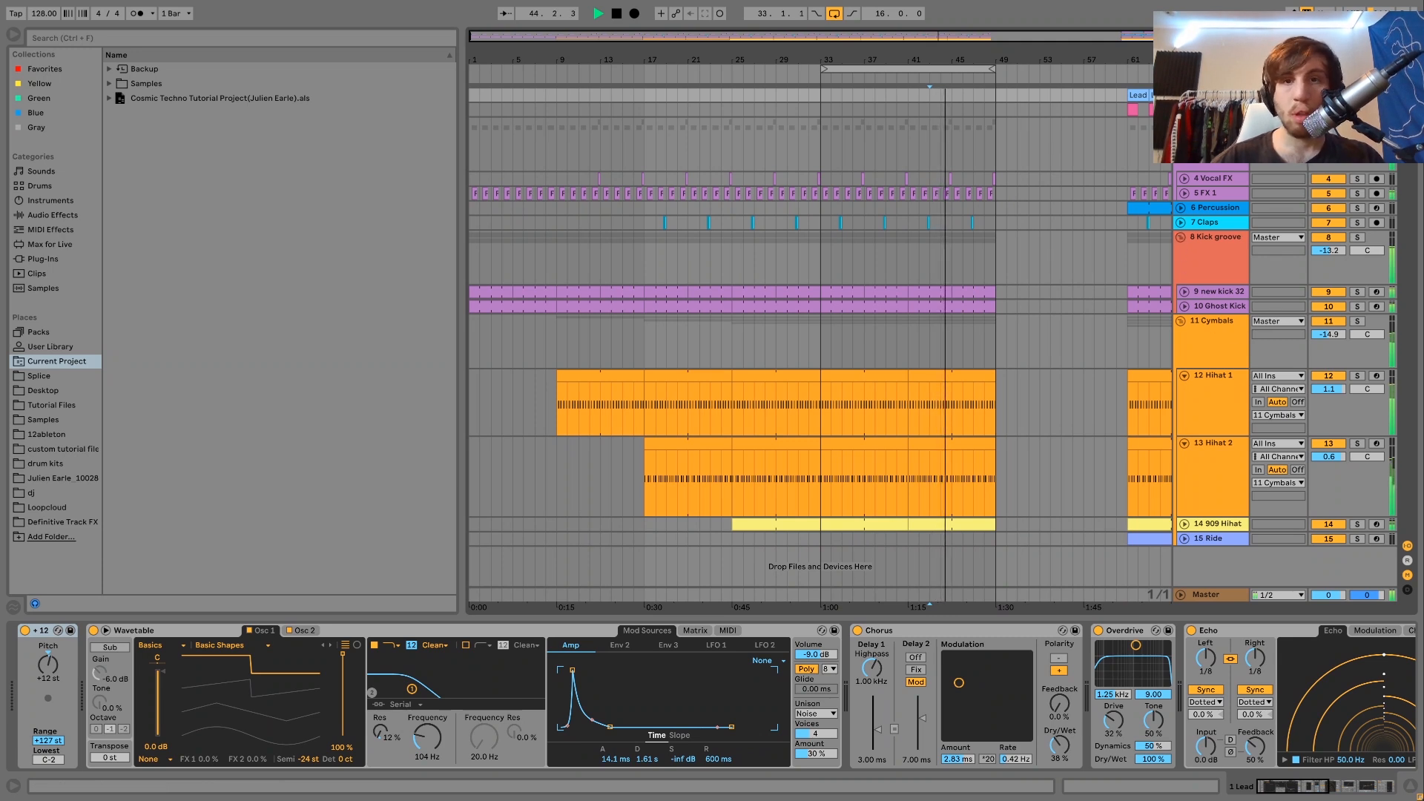
key(space)
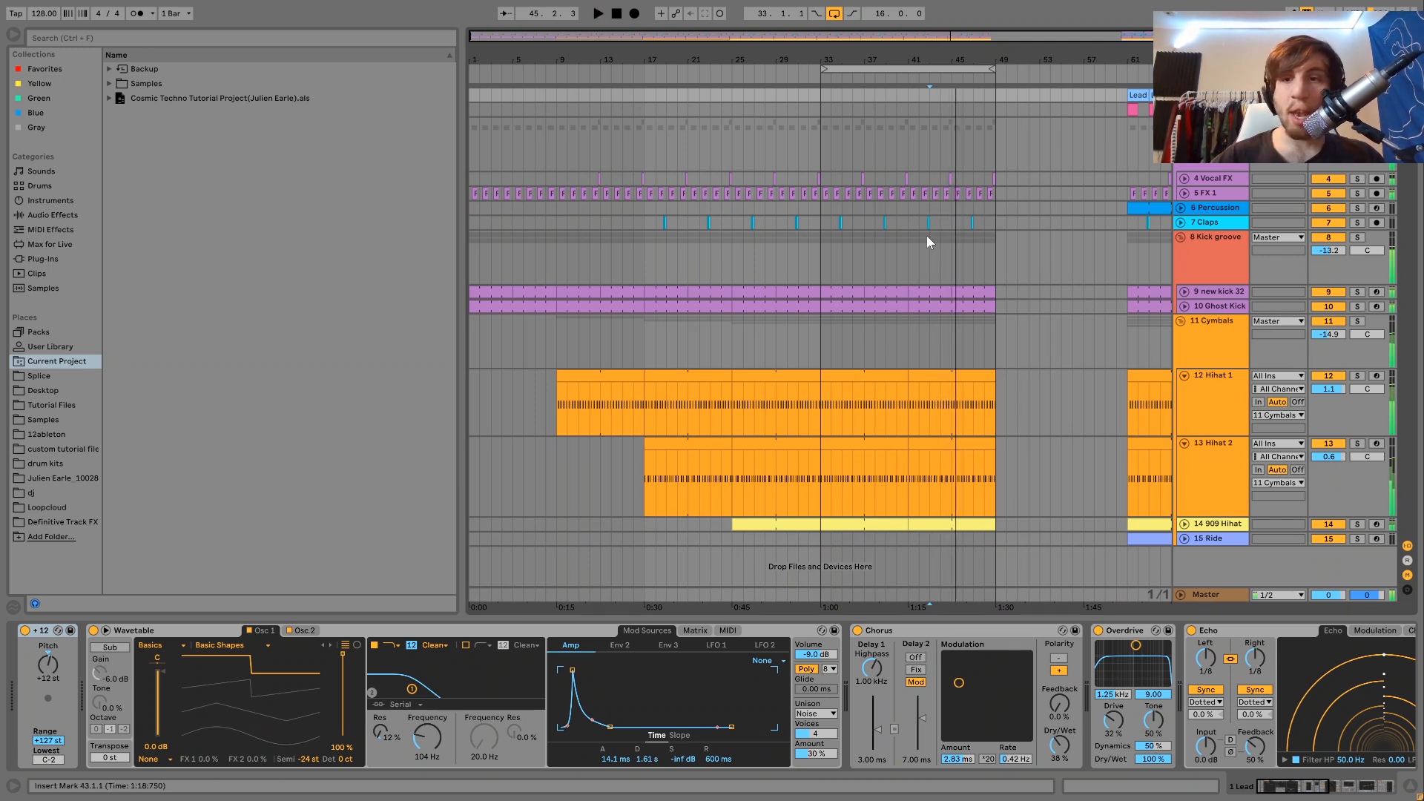
Step: Add an Auto Filter to the Kick groove group, make it a high-pass at 100 Hz with 23% resonance, and switch the device off
click(1200, 261)
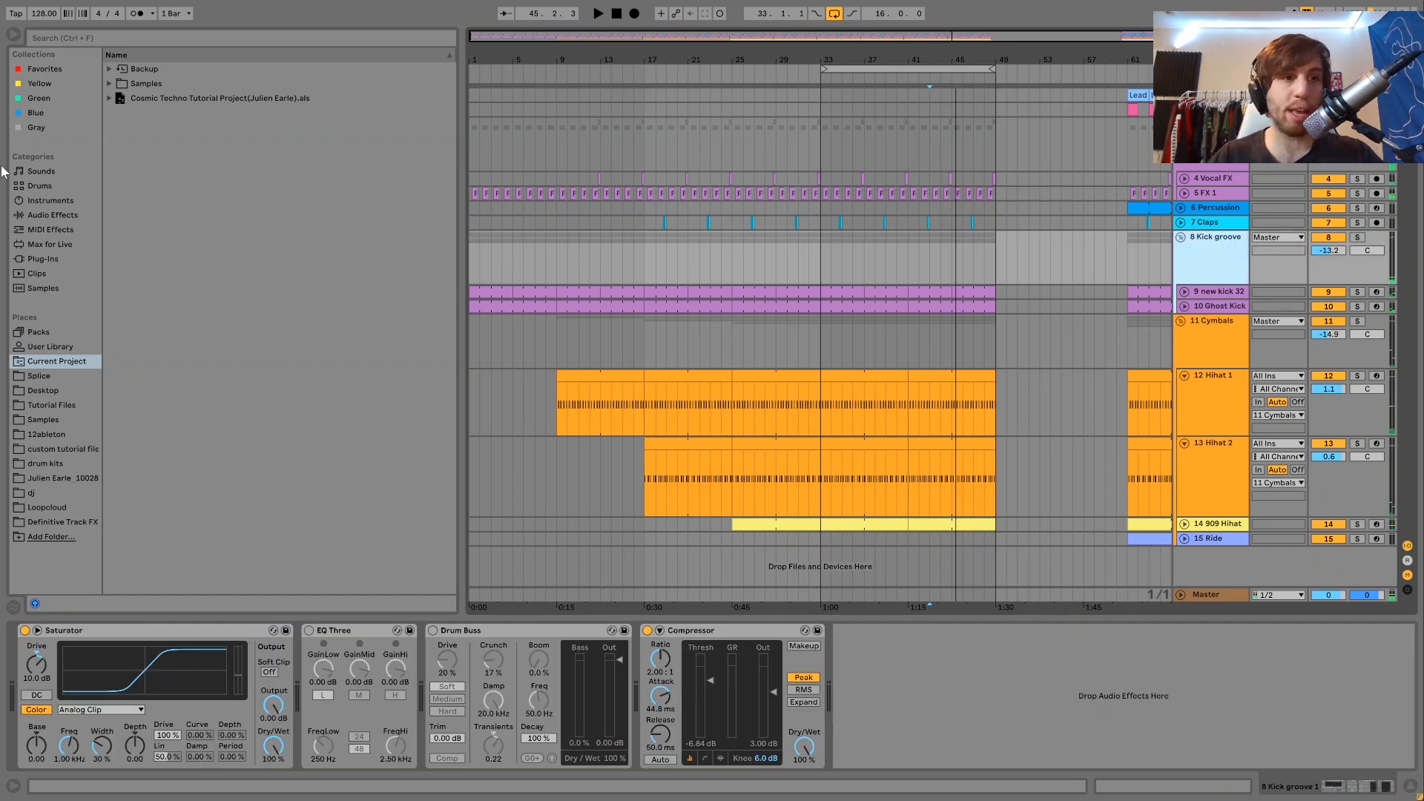
click(53, 215)
click(144, 103)
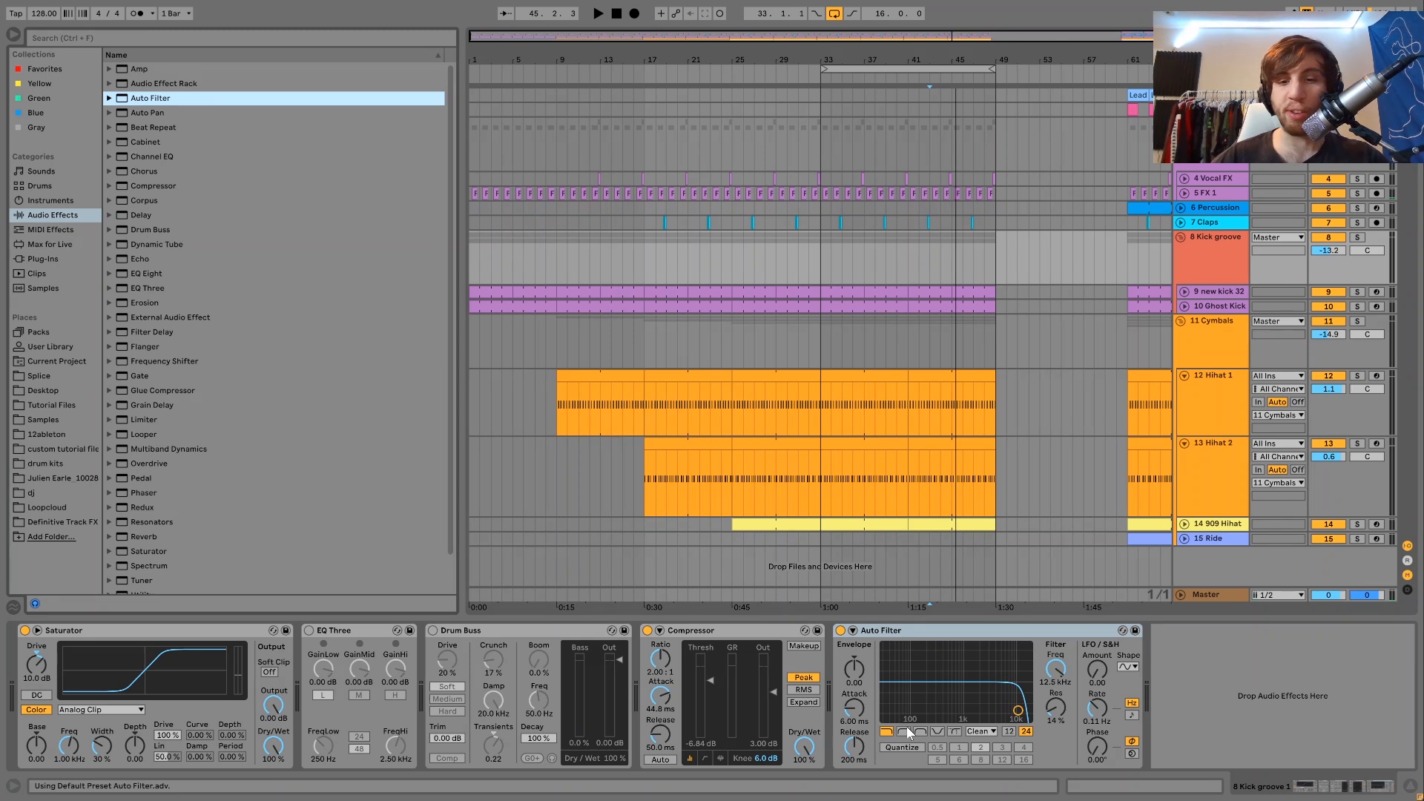
click(905, 732)
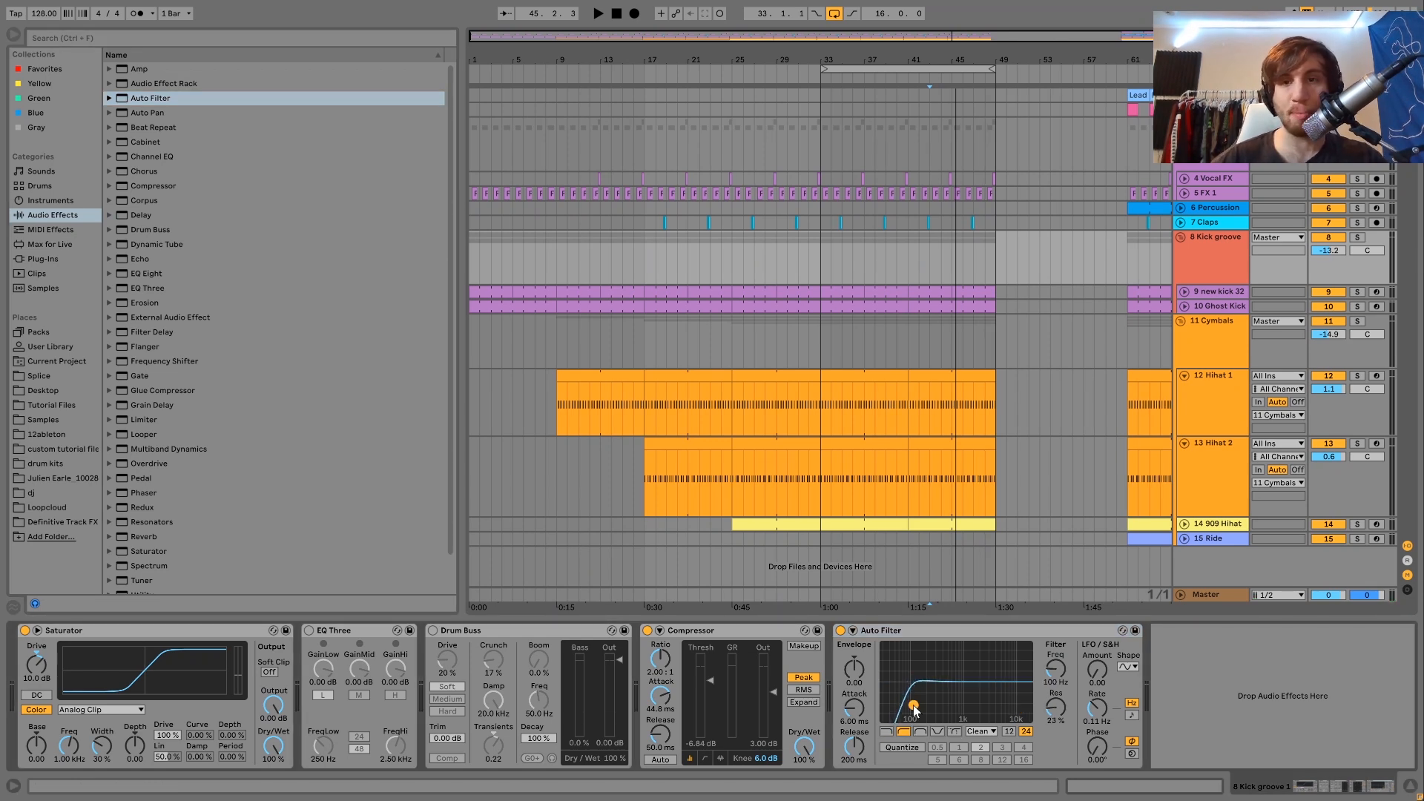
click(840, 630)
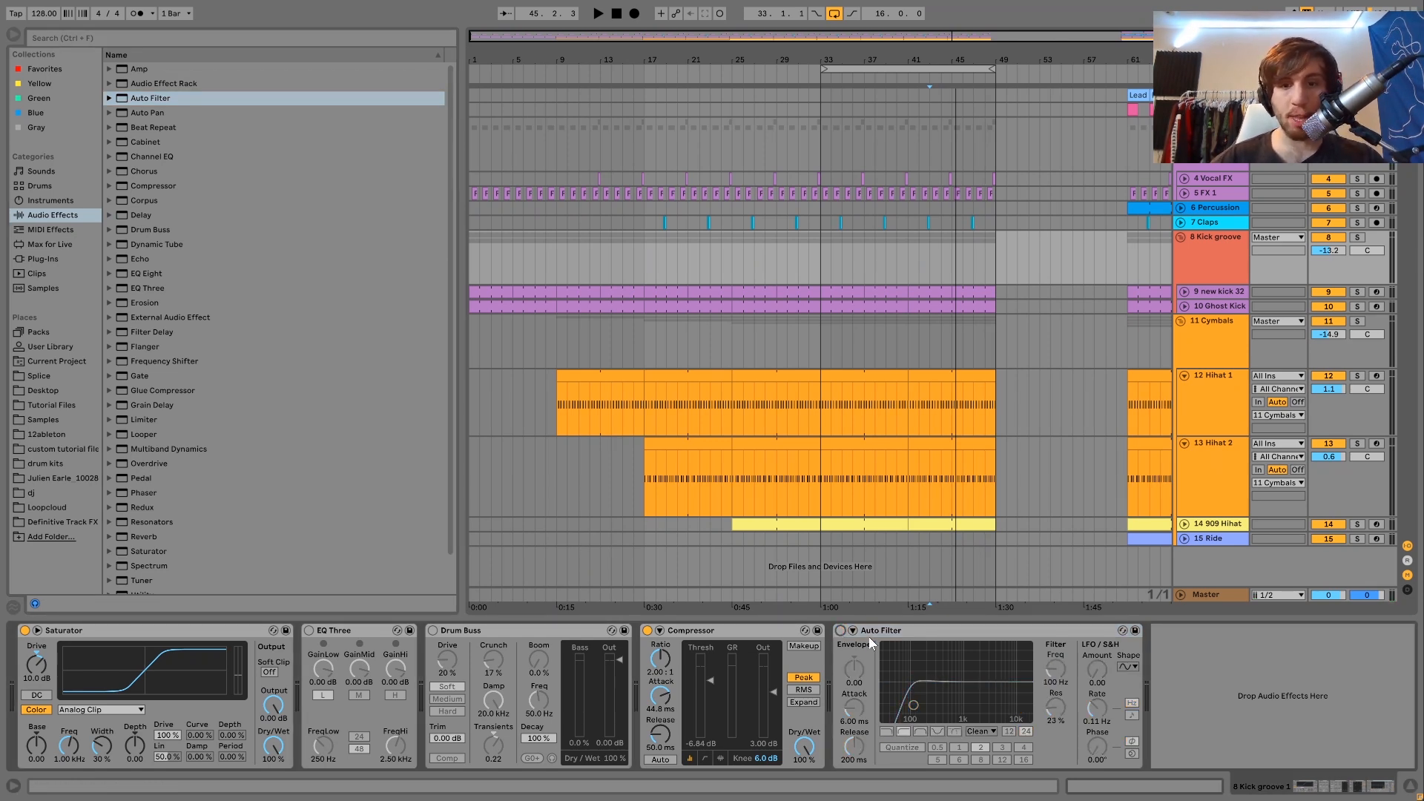
Step: Automate the Kick groove Auto Filter to be on from bar 41 to bar 50 and play from bar 44
key(a)
drag(959, 257, 996, 241)
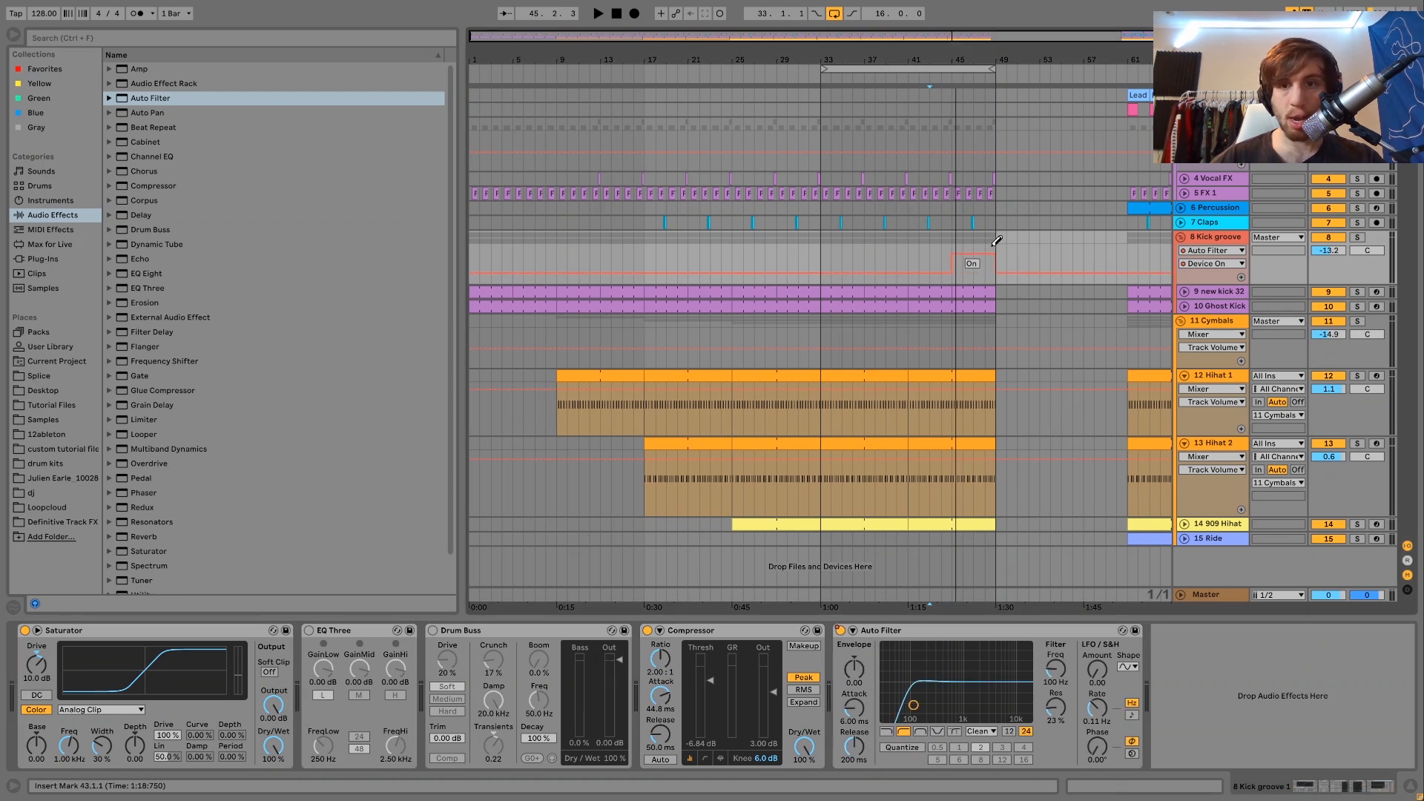
click(942, 233)
key(space)
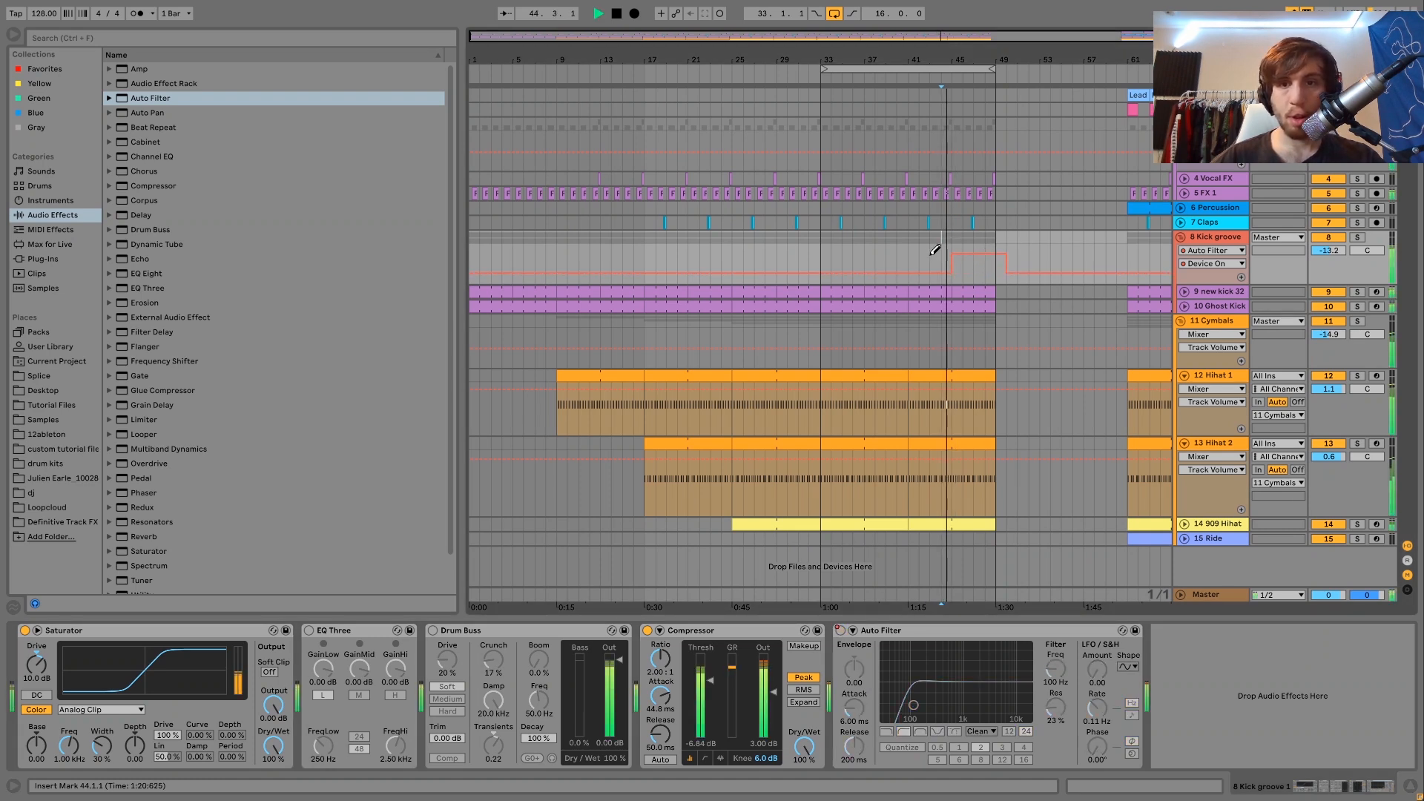
click(918, 249)
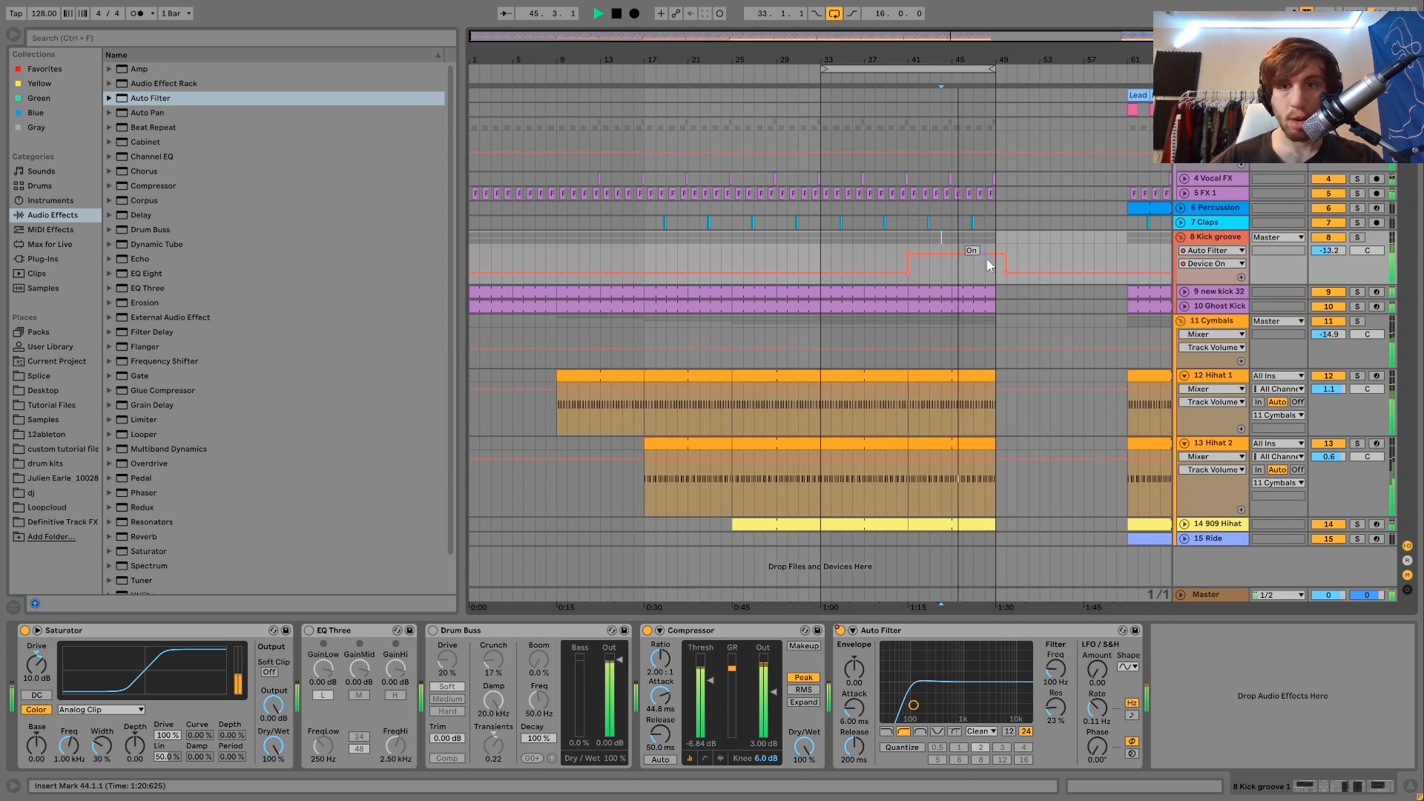
Step: Delete the Kick groove and Hihat 1 clips from bar 48 to bar 49 and play from bar 46
click(1180, 237)
click(1006, 238)
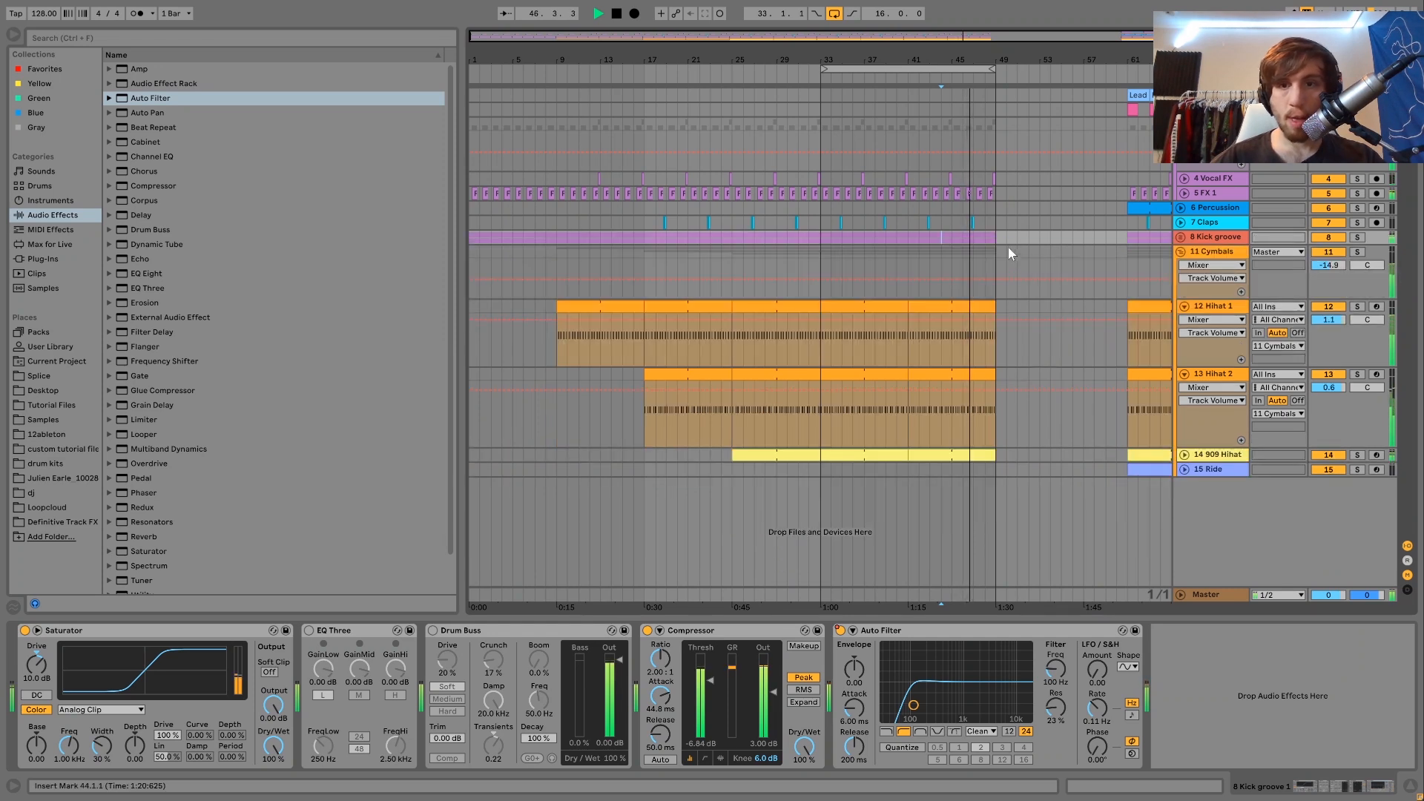
drag(1003, 242, 987, 238)
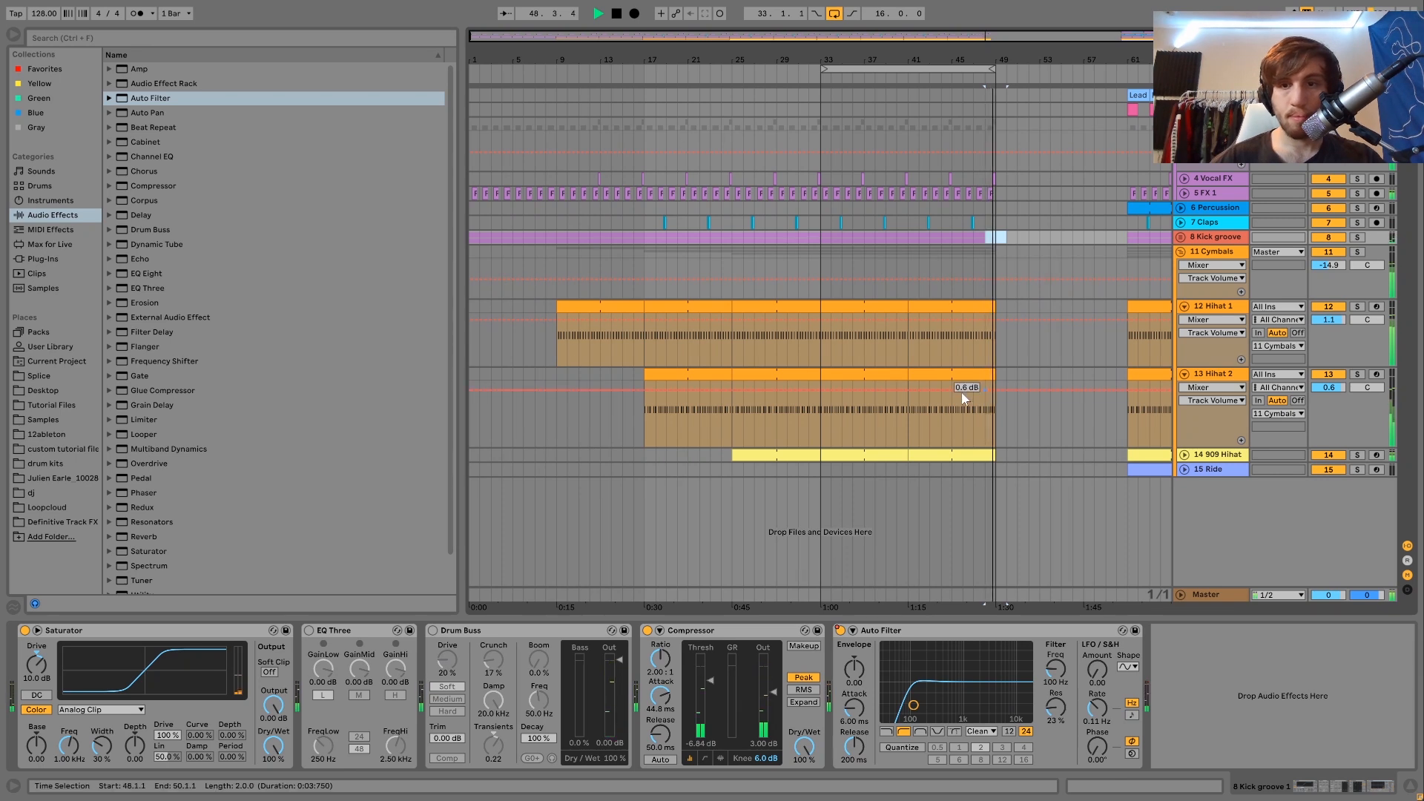
drag(1023, 305, 986, 309)
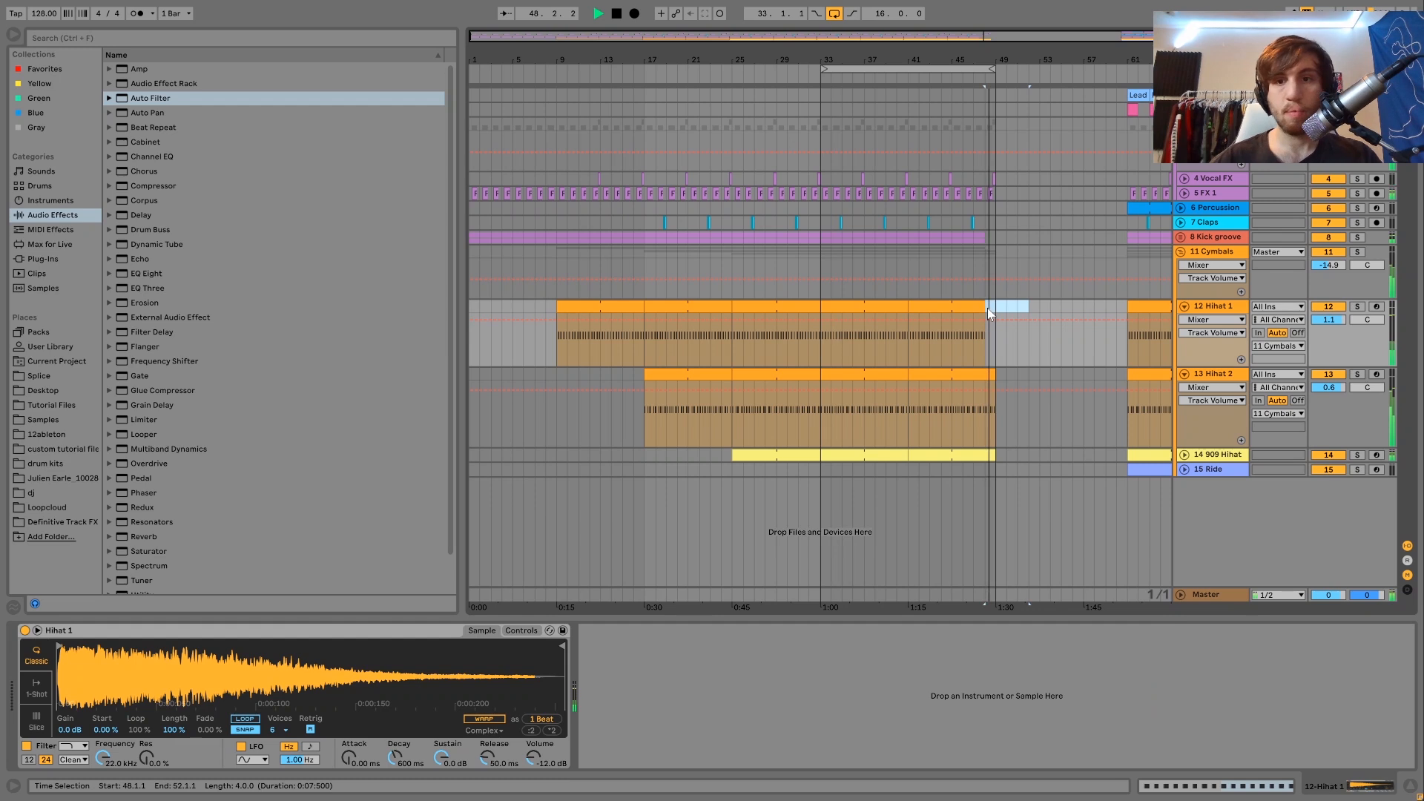
click(961, 255)
key(space)
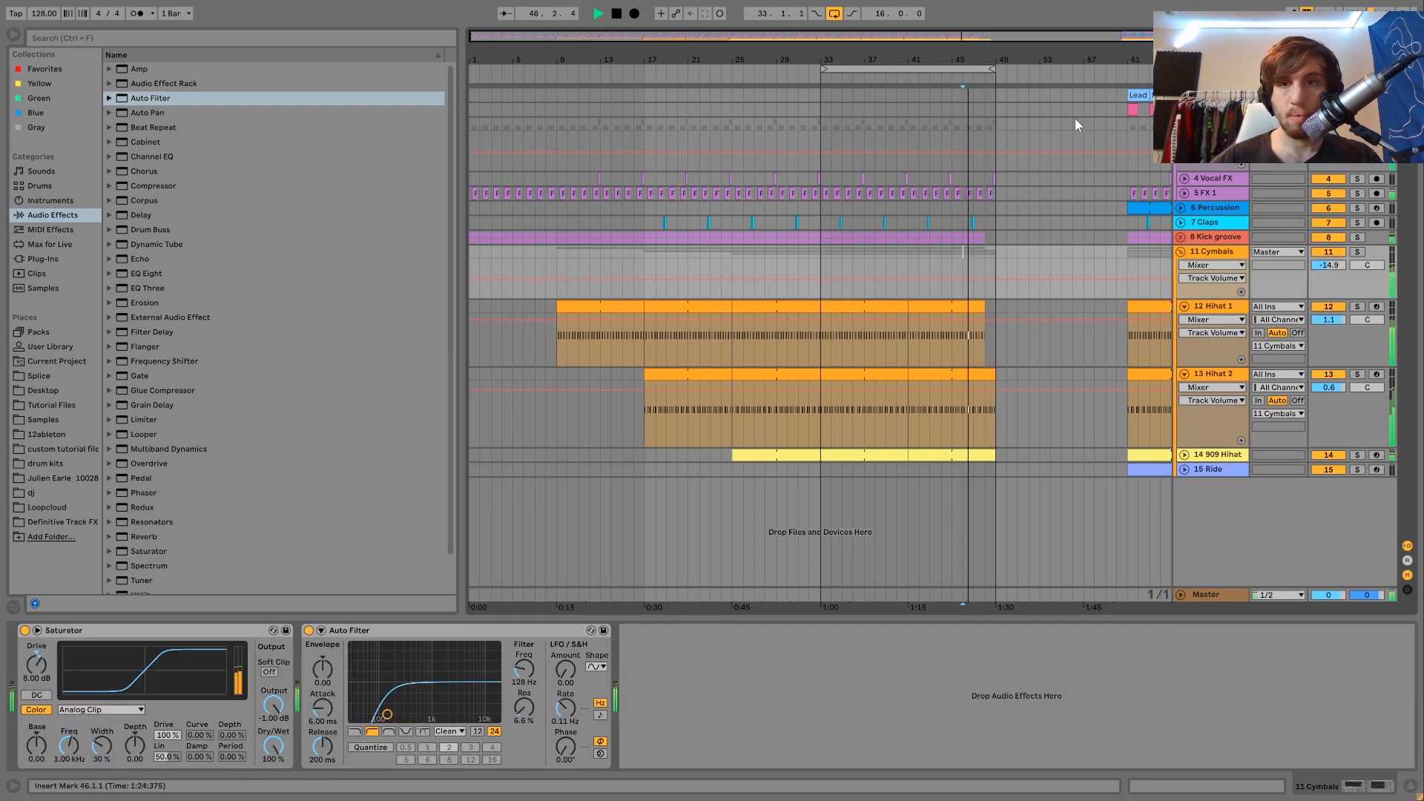
Step: Copy bars 33 to 41 of the FX to 909 Hihat tracks and paste them at bar 49
drag(1027, 57, 903, 46)
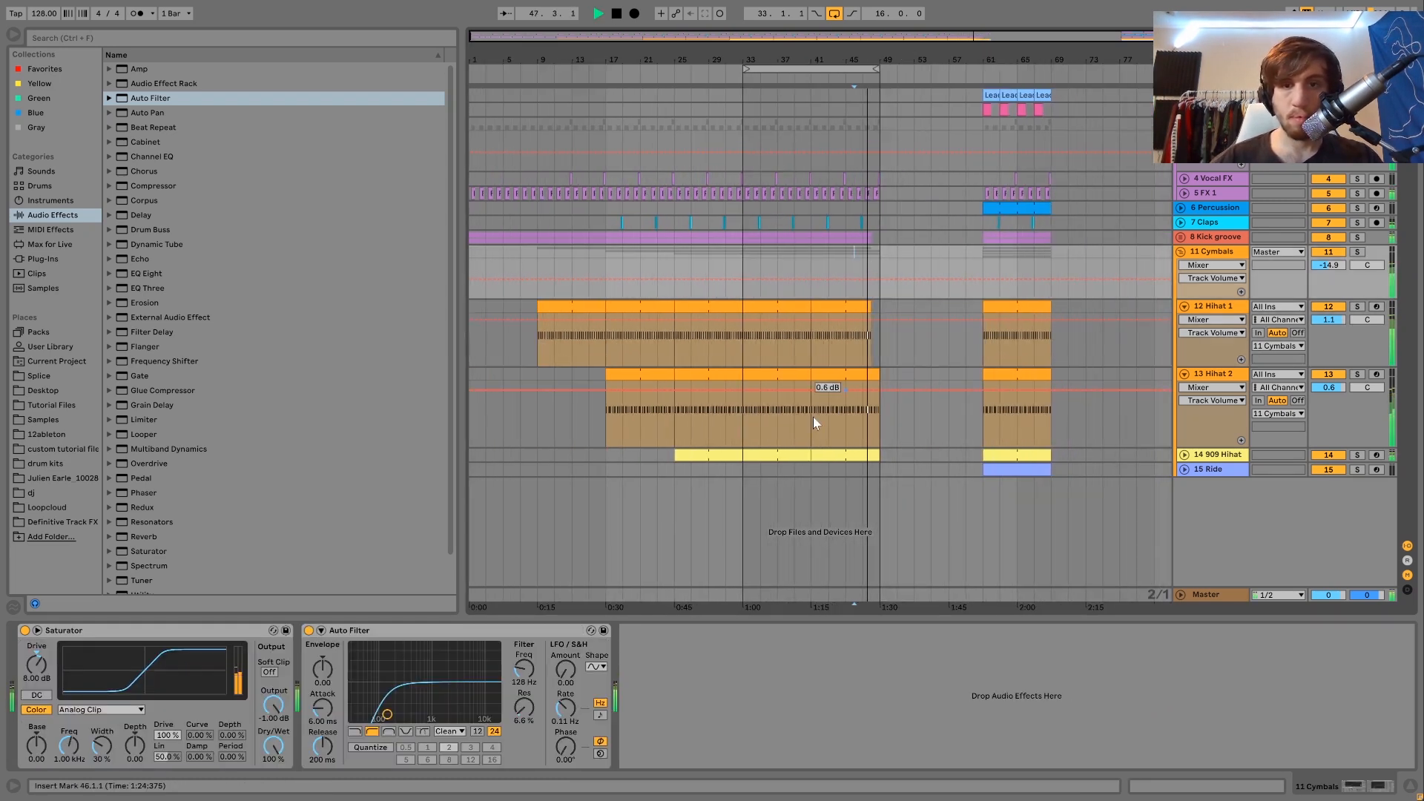
drag(794, 453, 743, 454)
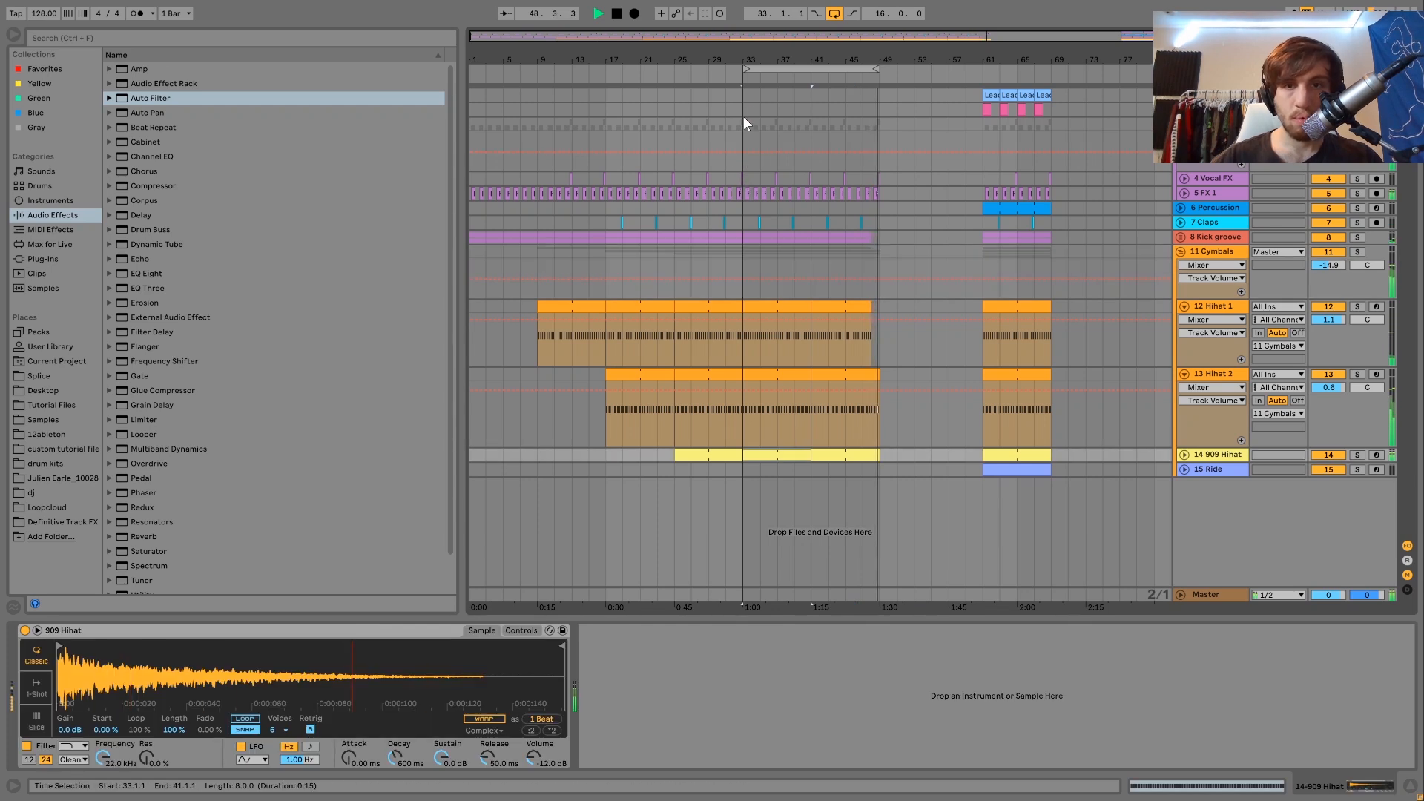
drag(743, 117, 744, 119)
key(ctrl+c)
click(882, 123)
key(ctrl+v)
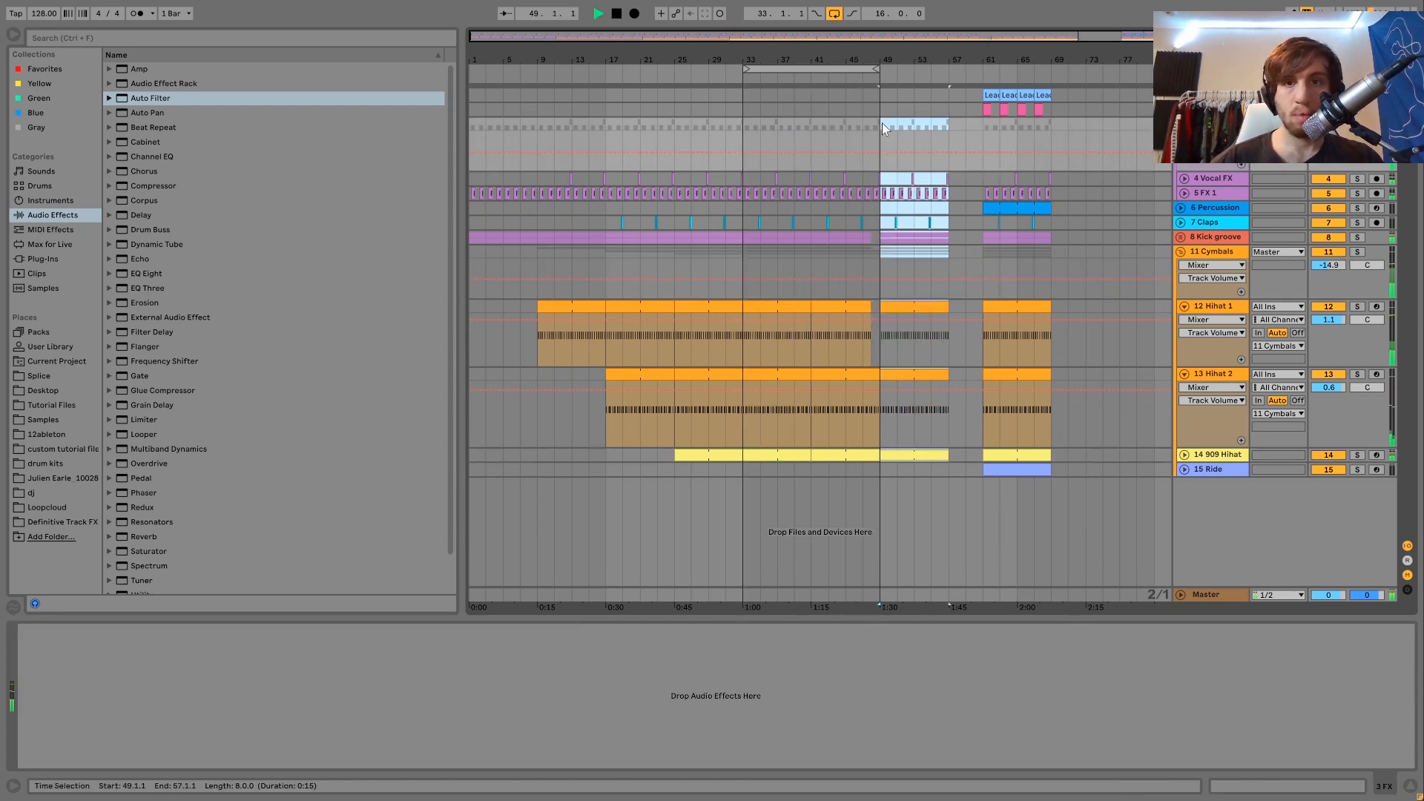
Step: Stop playback and set the Kick groove Auto Filter automation to off from bar 49
key(space)
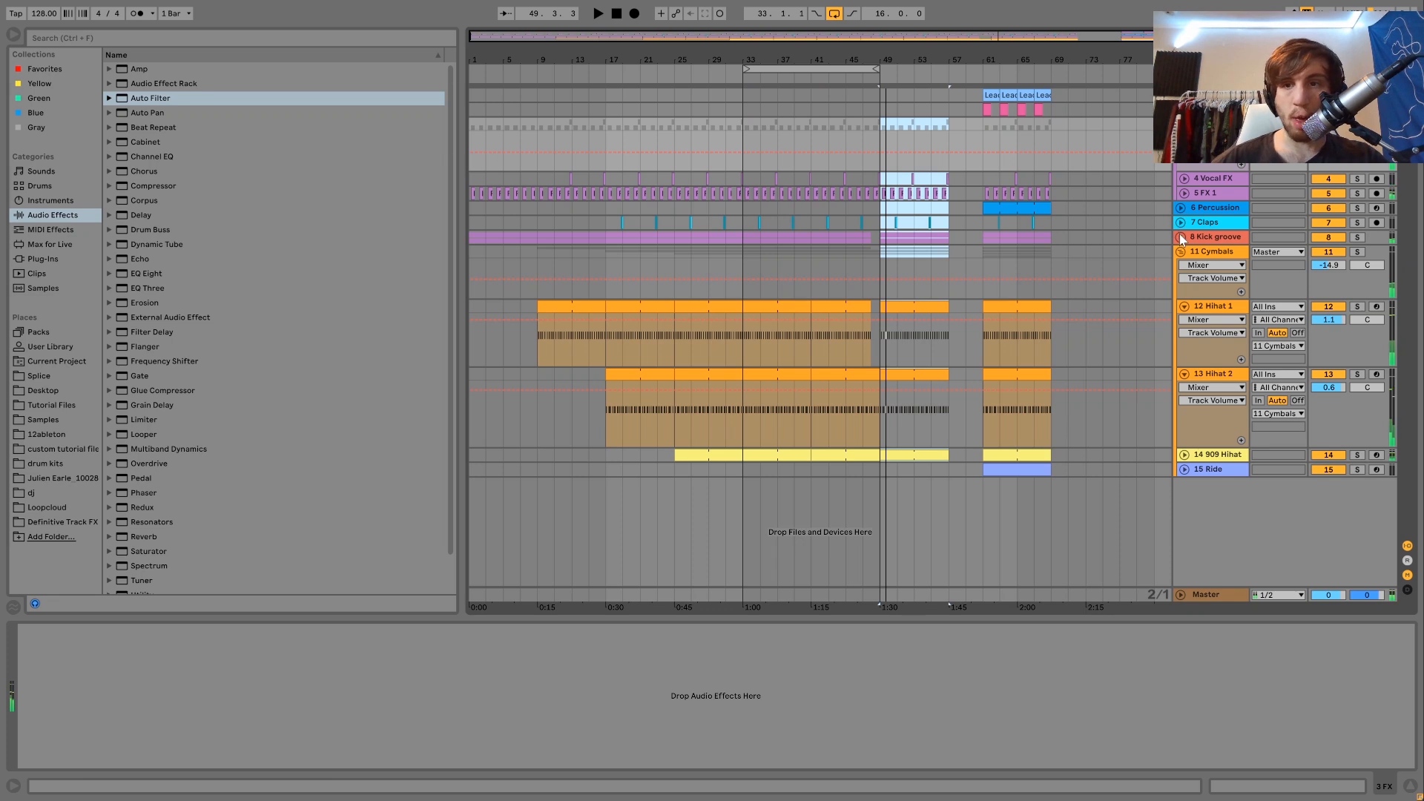
click(1180, 236)
click(887, 275)
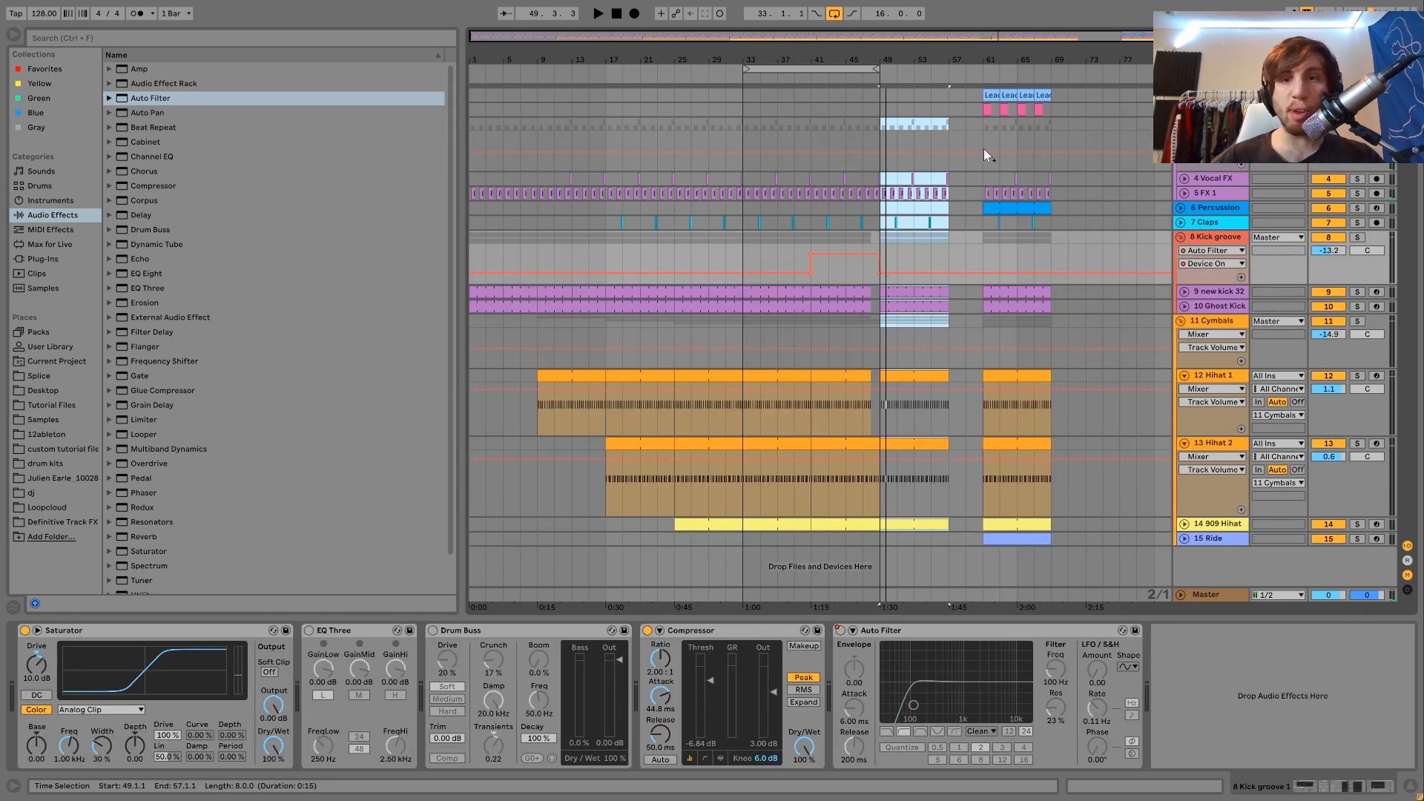
Step: Move the main section with the leads from bar 61 to bar 81 across all tracks
click(980, 92)
shift+click(1145, 536)
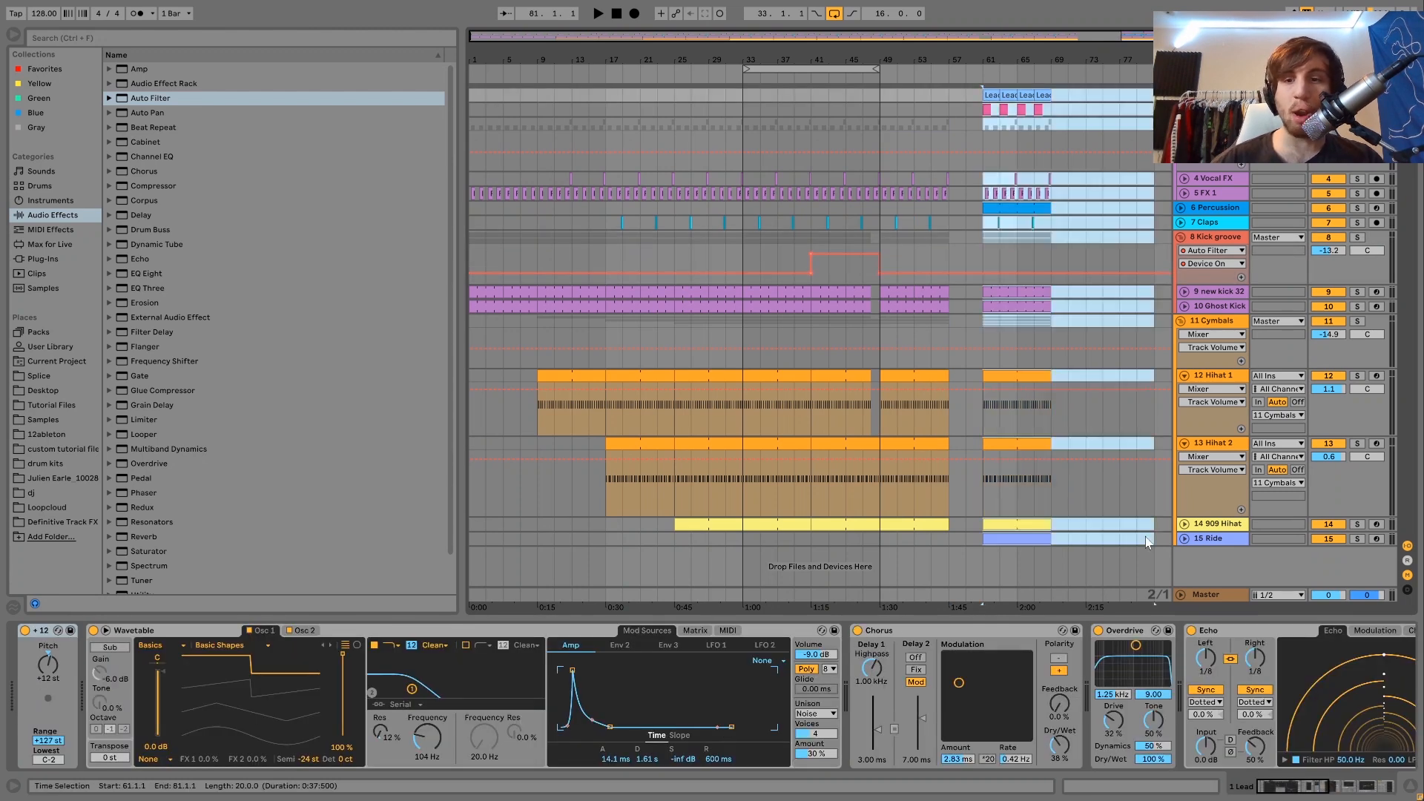
drag(1085, 61, 1081, 52)
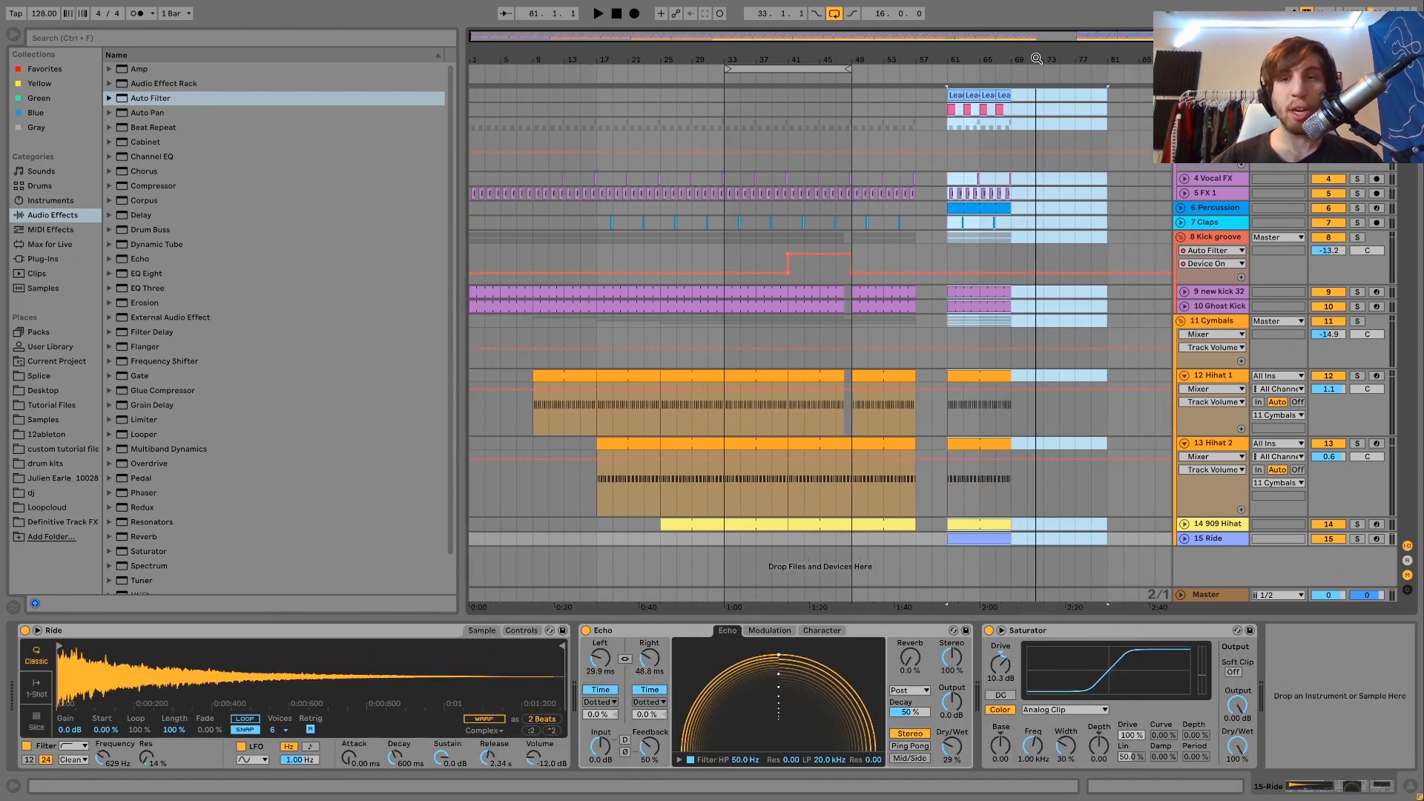
key(Delete)
click(1107, 91)
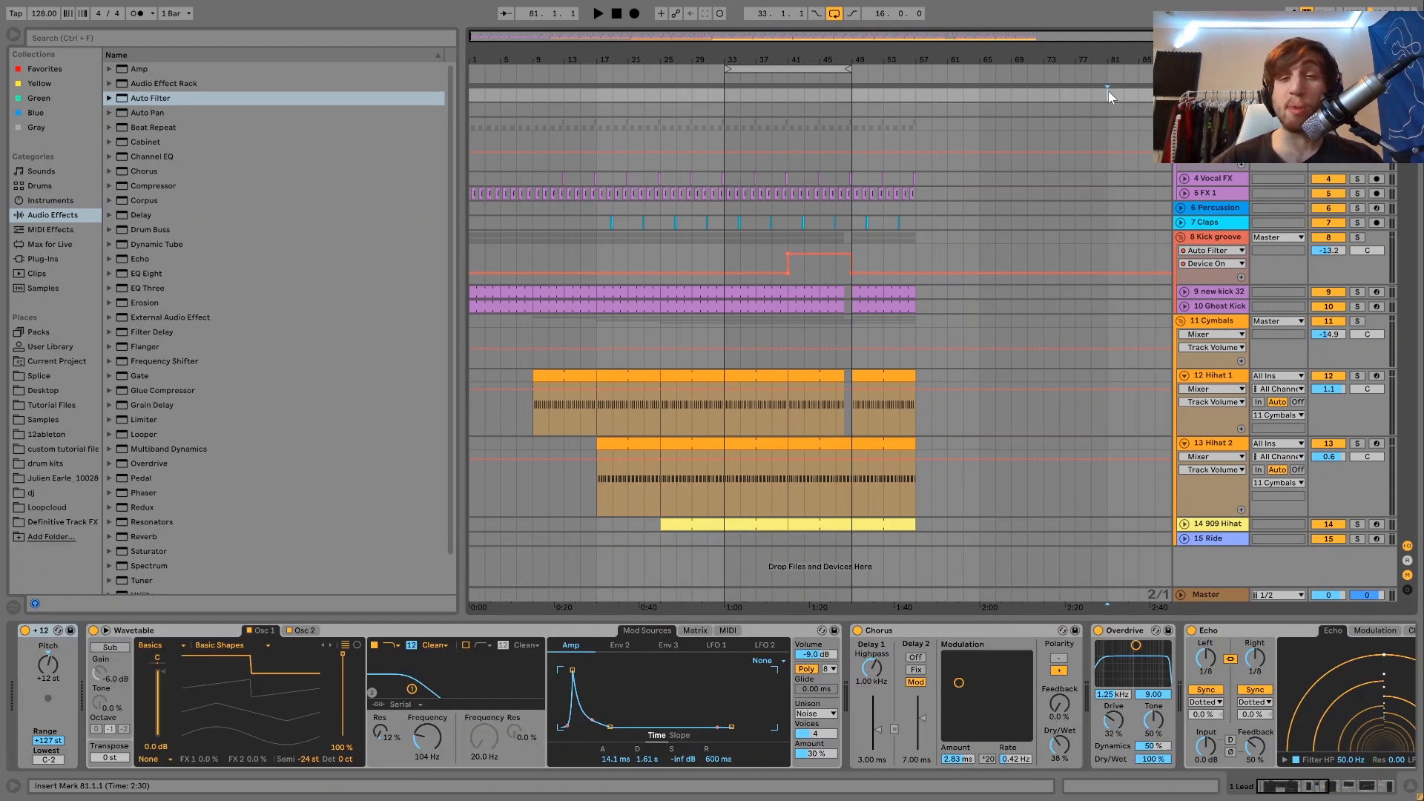
key(ctrl+v)
Step: Duplicate bars 49 to 57 of all tracks down to the 909 Hihat so the section extends to bar 65
click(852, 92)
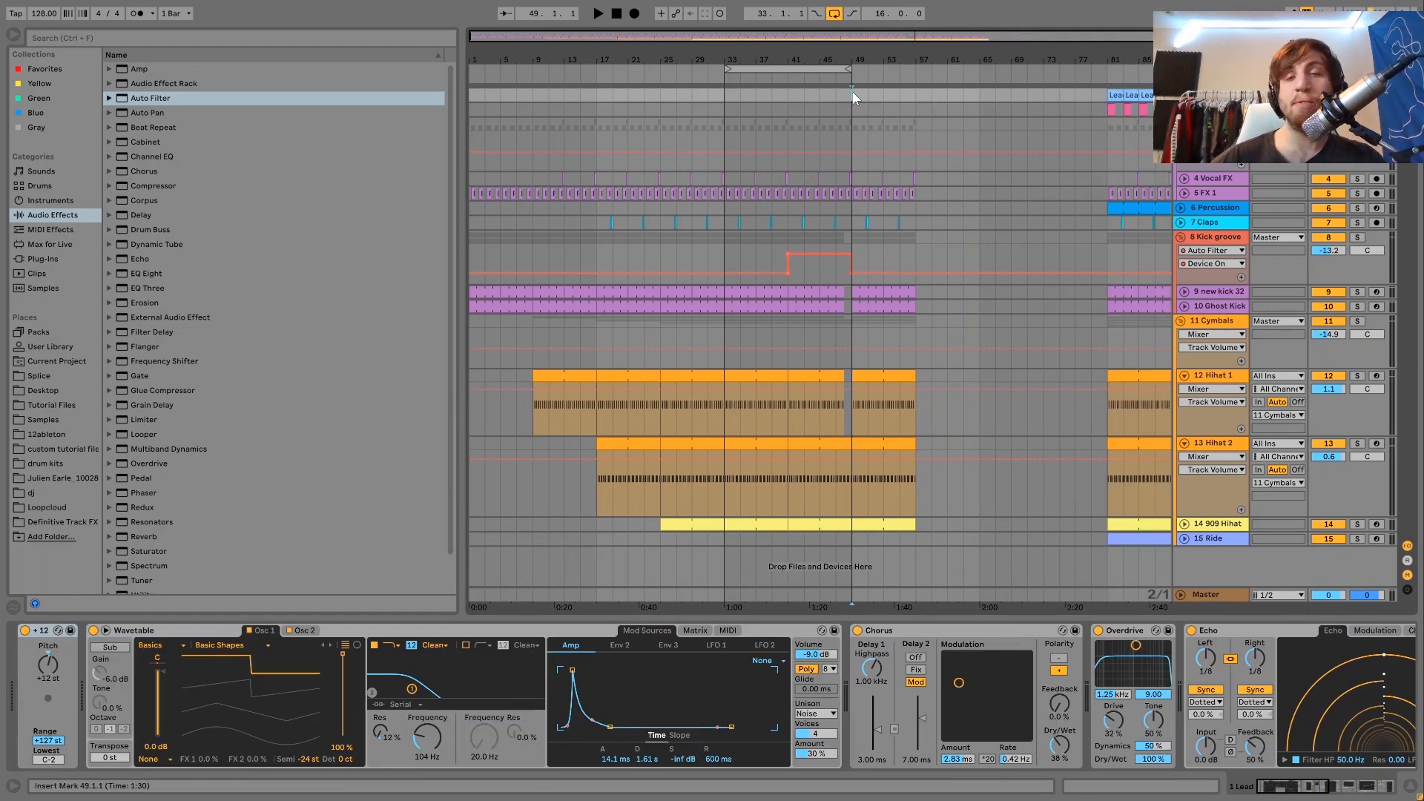
shift+click(897, 525)
key(ctrl+d)
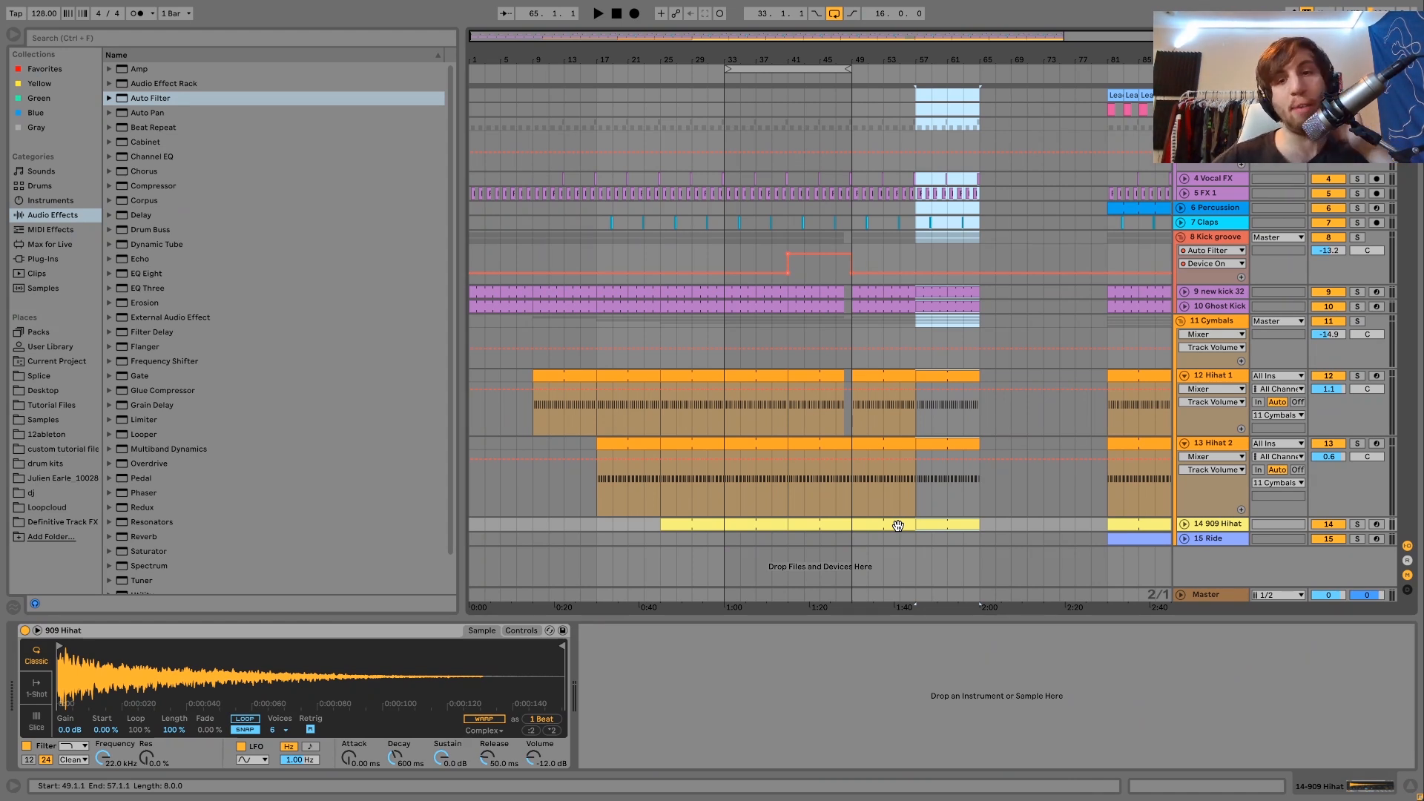
Step: Copy the Percussion section from bar 81, paste it twice from bar 49 to bar 65, play it, and unfold the Percussion track
click(898, 525)
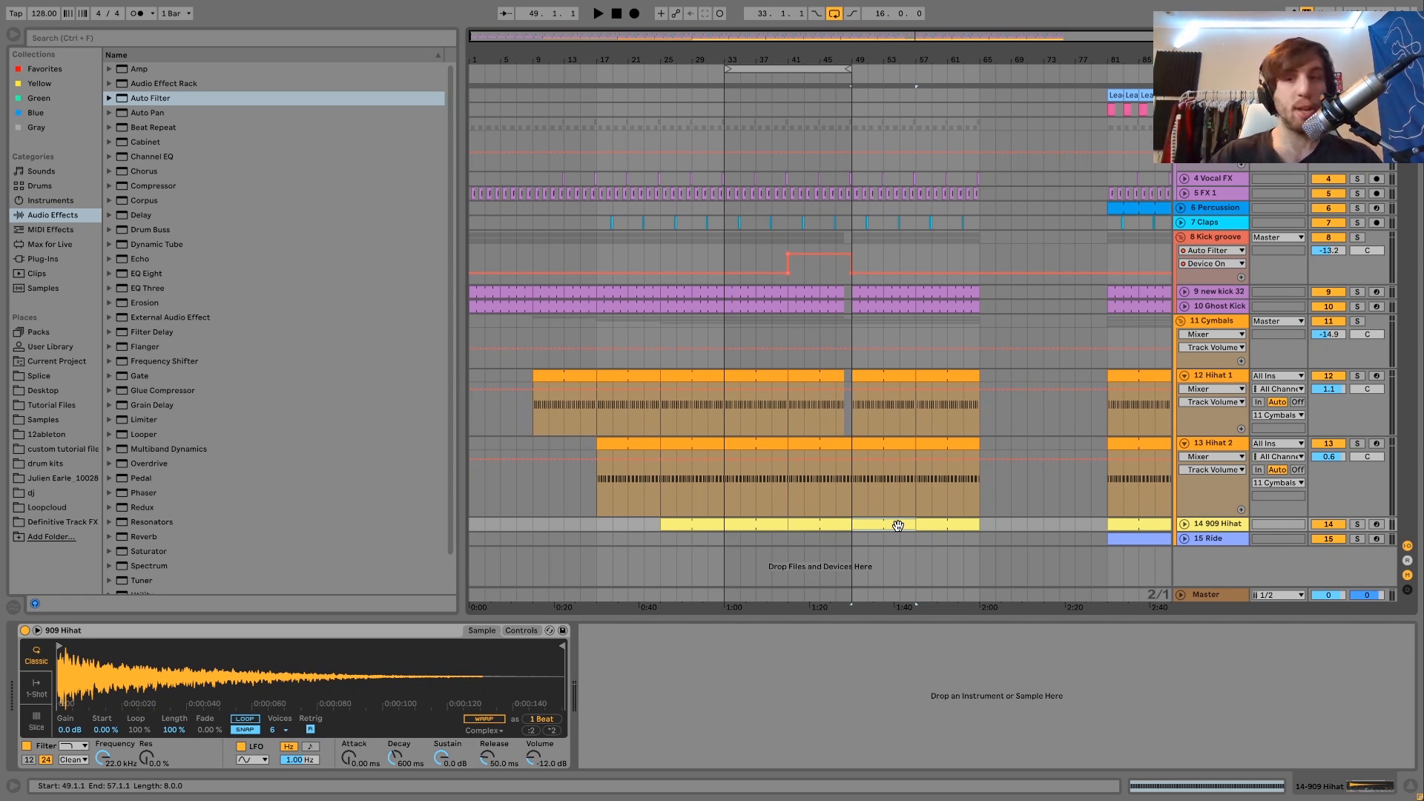
scroll(897, 525, right, 3)
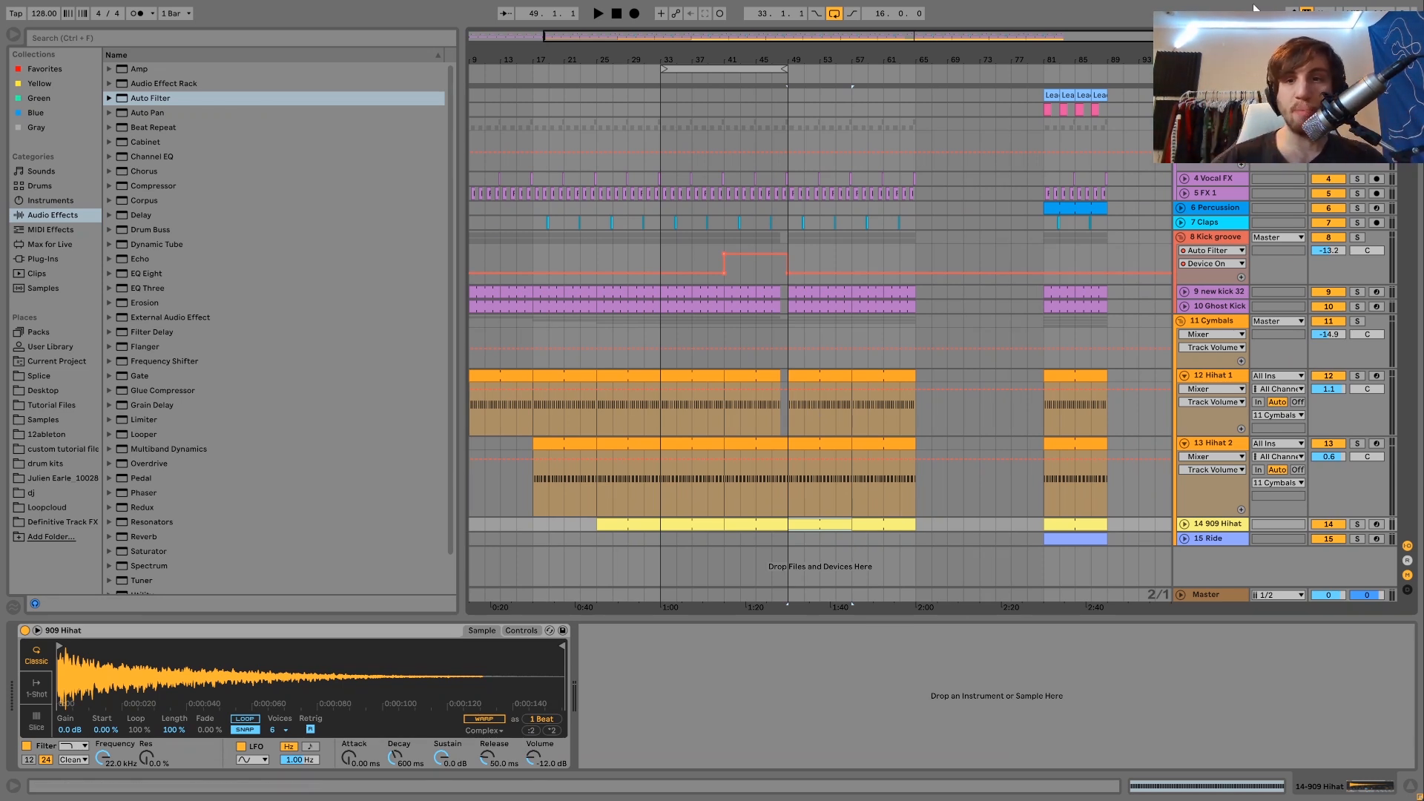
click(1069, 210)
click(790, 213)
key(ctrl+v)
key(ctrl+v)
key(space)
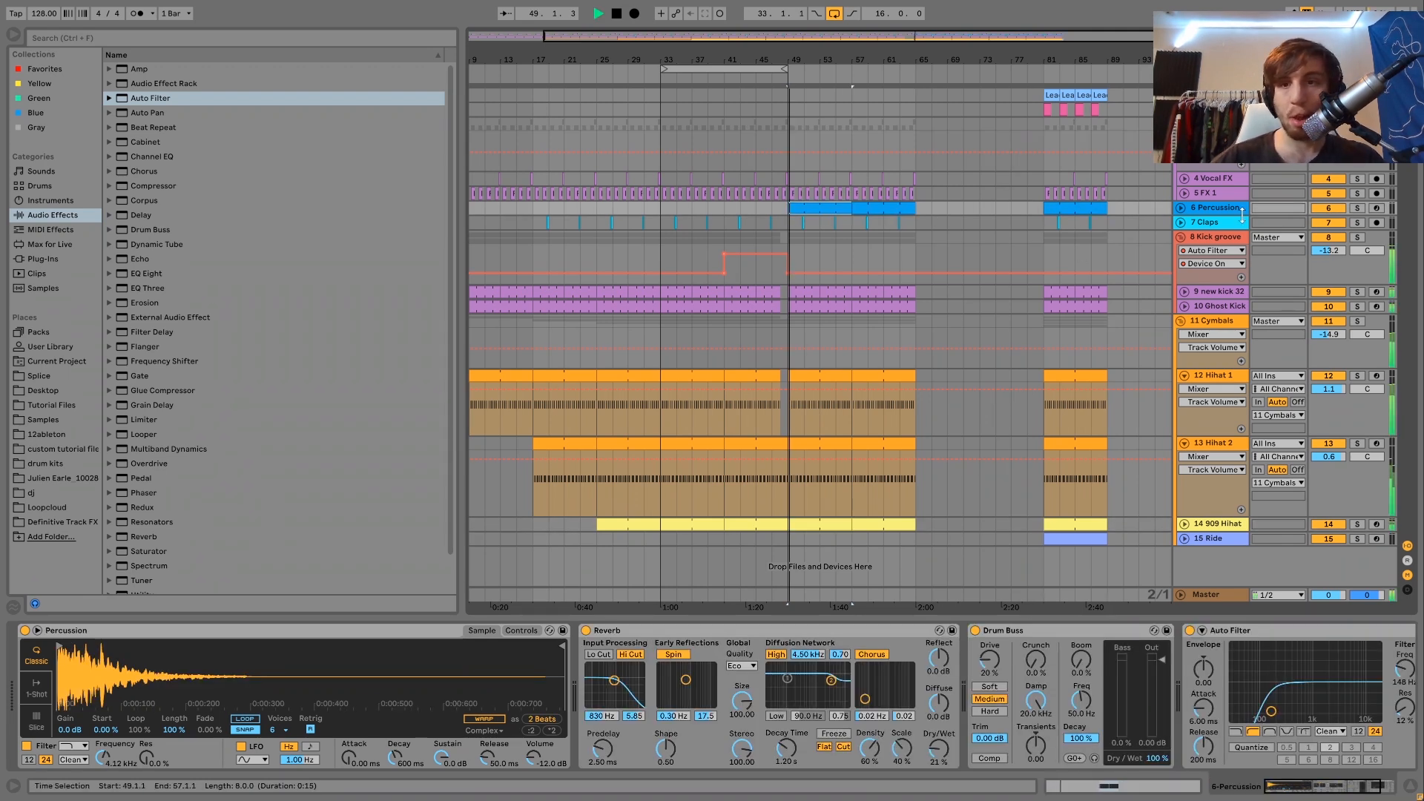
click(1182, 210)
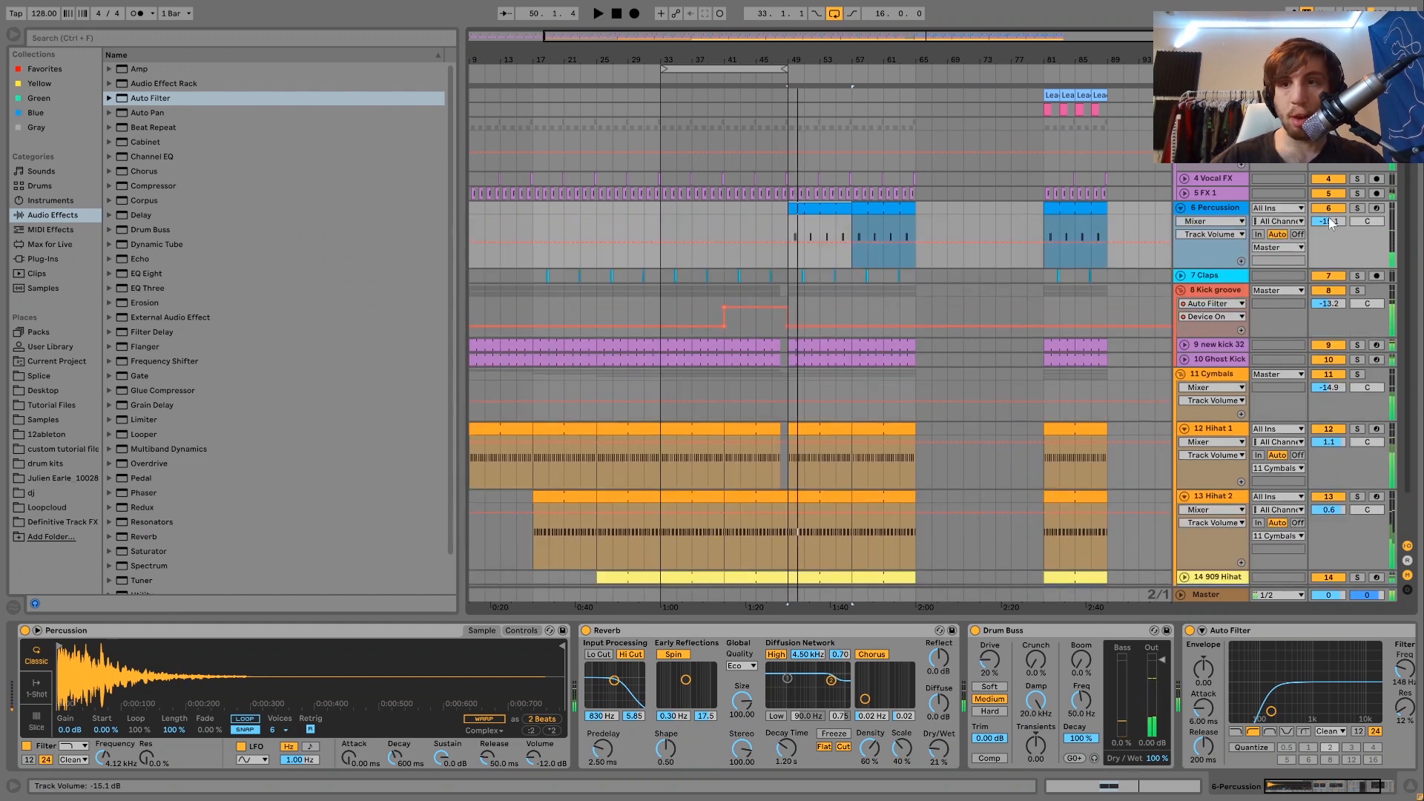
Step: Move the Stab clips from bar 81 to bar 41, repeat them up to bar 65, and play from bar 49
click(1182, 110)
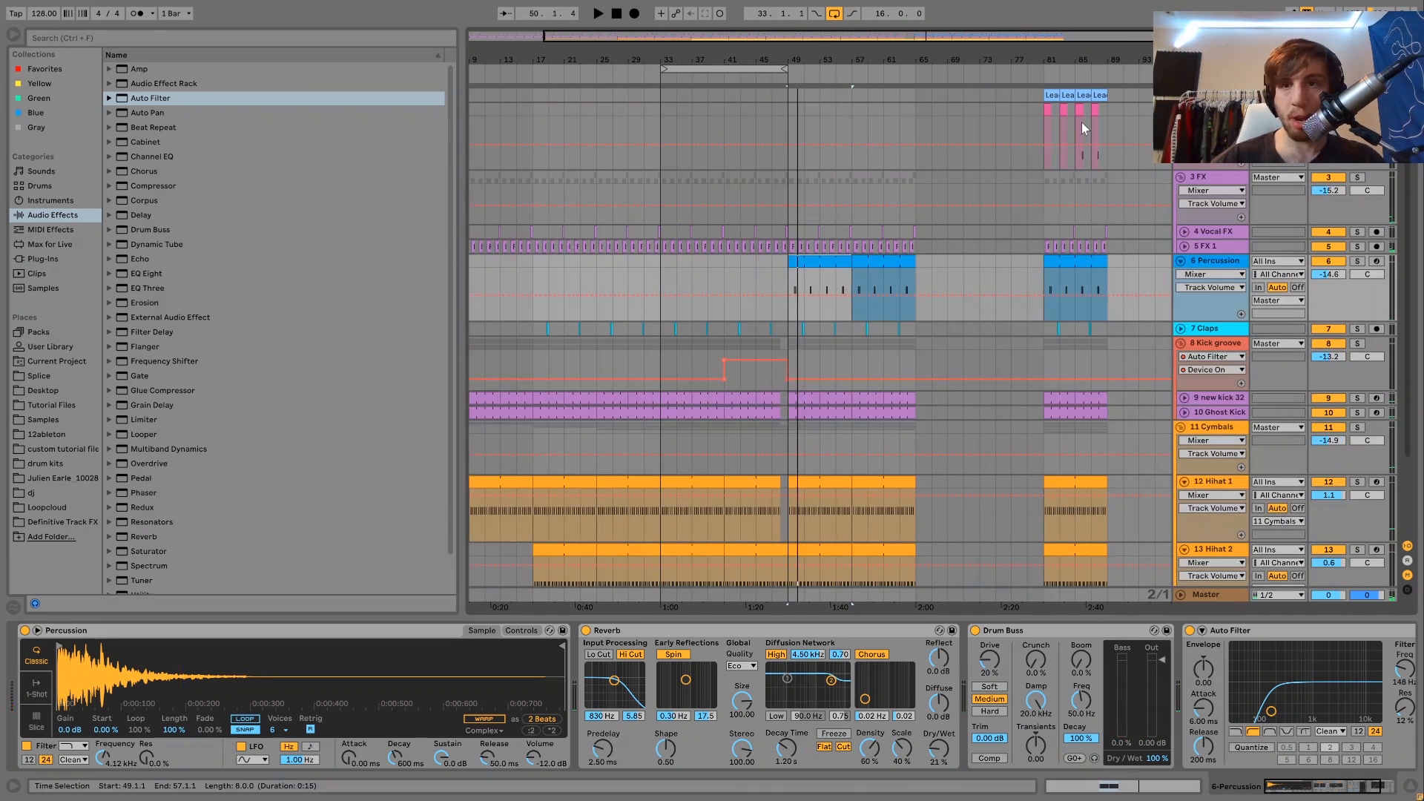
click(1047, 110)
shift+click(1109, 111)
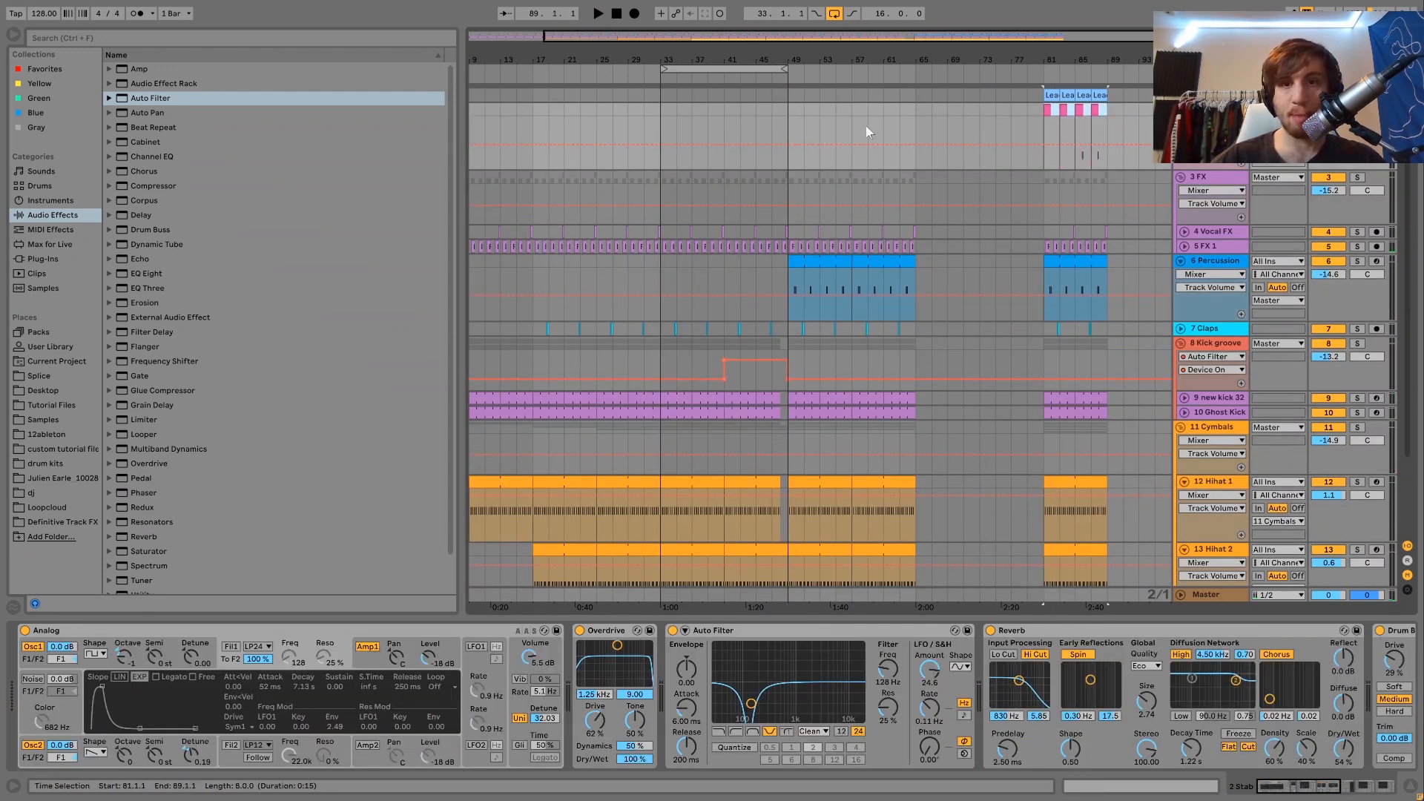
key(ctrl+x)
click(789, 108)
key(ctrl+v)
click(723, 110)
key(ctrl+v)
key(ctrl+d)
key(ctrl+d)
click(791, 109)
key(space)
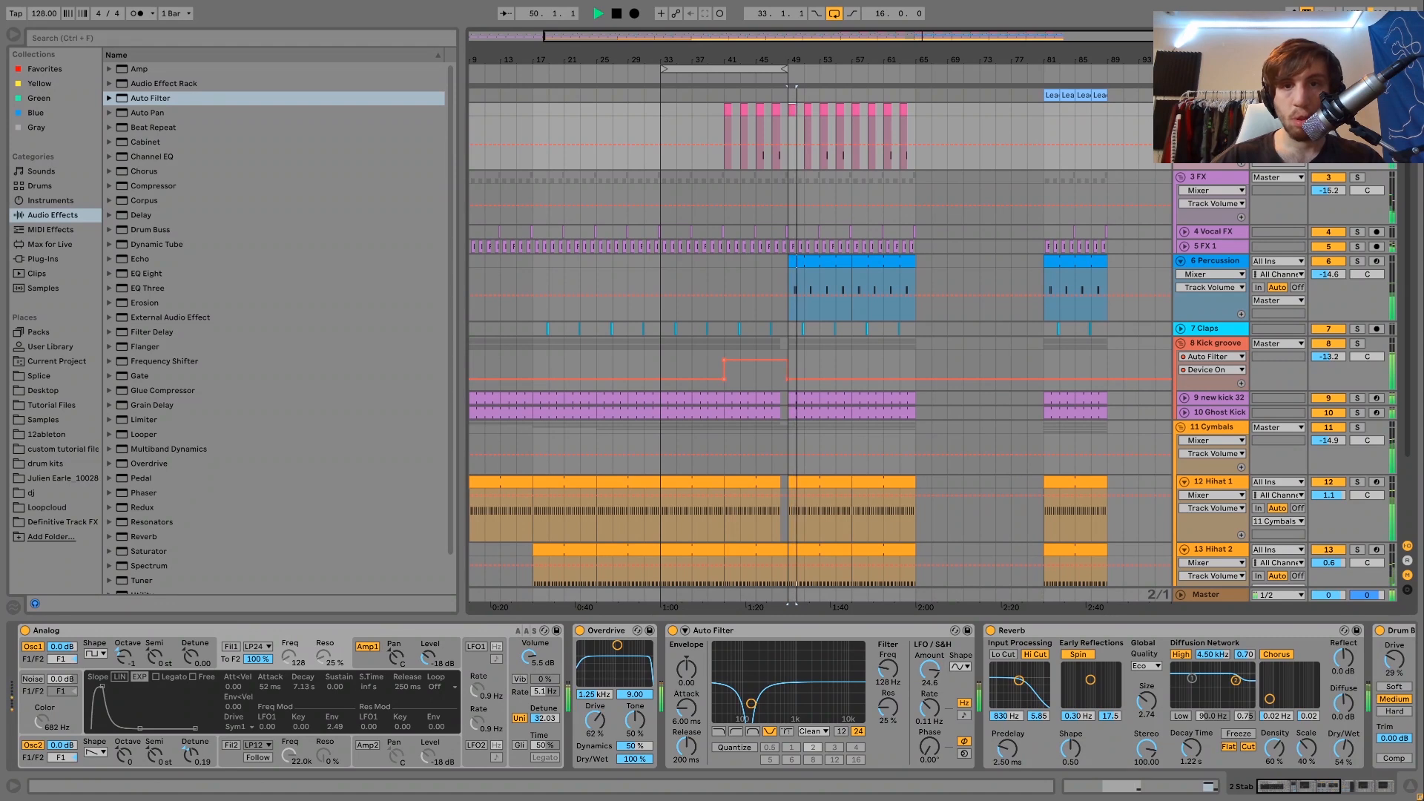
key(space)
Step: Unfold the Lead track and copy its first clip from bar 81 to bar 49
click(1048, 96)
click(1048, 96)
shift+click(1101, 96)
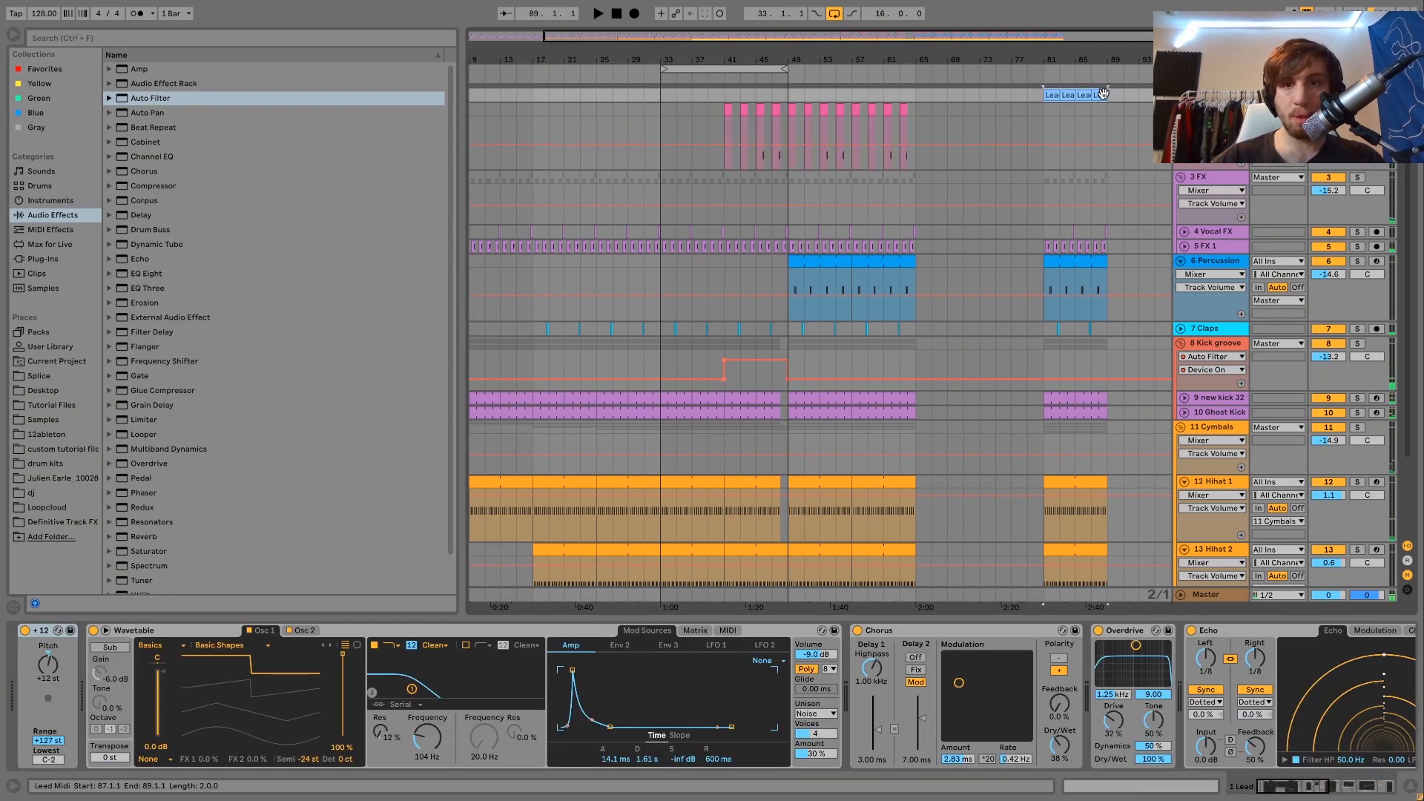
click(1181, 96)
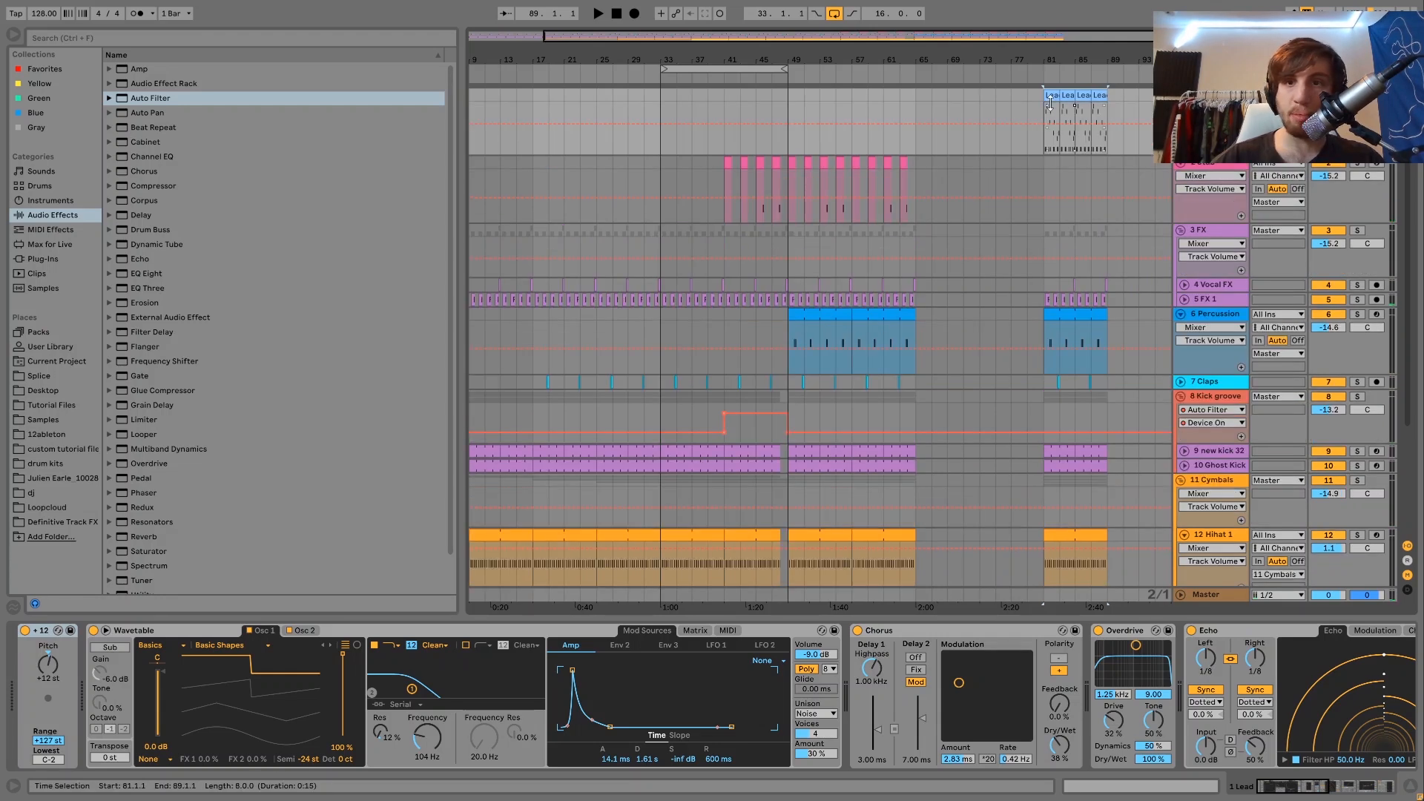
click(1051, 96)
click(789, 96)
key(ctrl+v)
Step: Shorten the Lead clip at bar 49 to half a bar, play it, and duplicate bars 49 to 53 of the track
drag(792, 58, 791, 134)
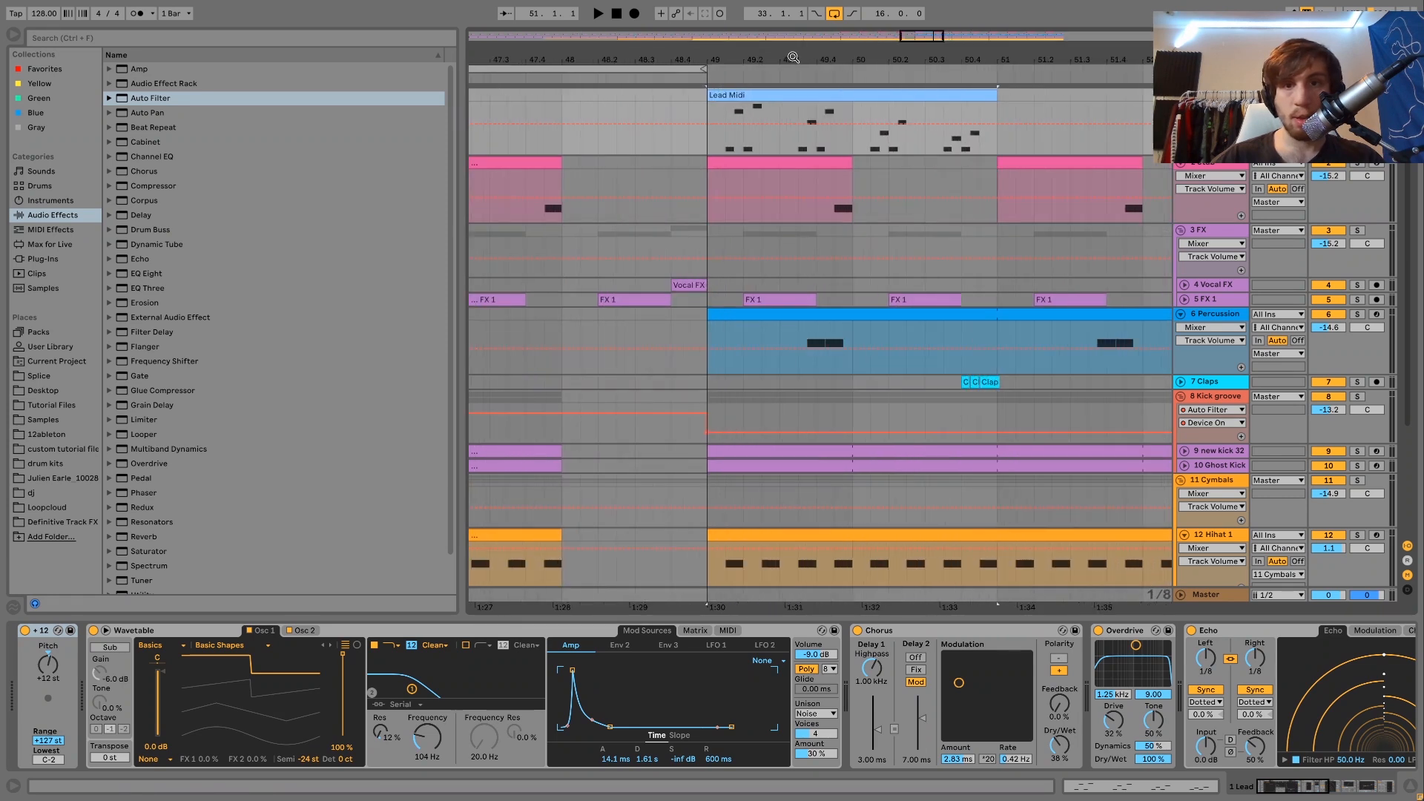
drag(994, 98, 665, 15)
key(space)
shift+click(791, 95)
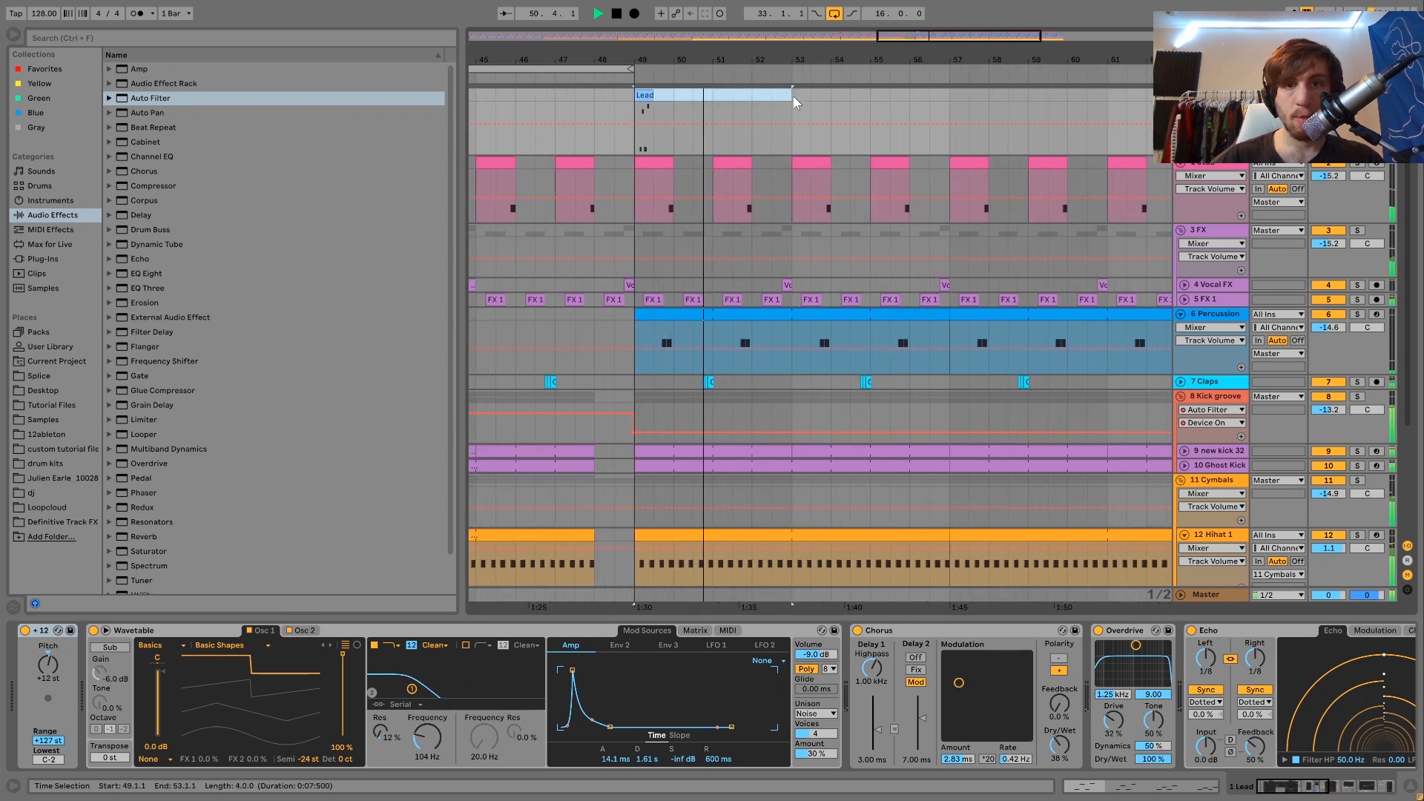
drag(809, 59, 808, 37)
key(ctrl+d)
Step: Delete the last two notes of the Lead clip at bar 53 and stop playback
double_click(803, 95)
drag(879, 633, 1069, 362)
key(Delete)
key(space)
Step: Duplicate bars 49 to 57 of the Lead track so its pattern extends to bar 65
drag(922, 96, 667, 99)
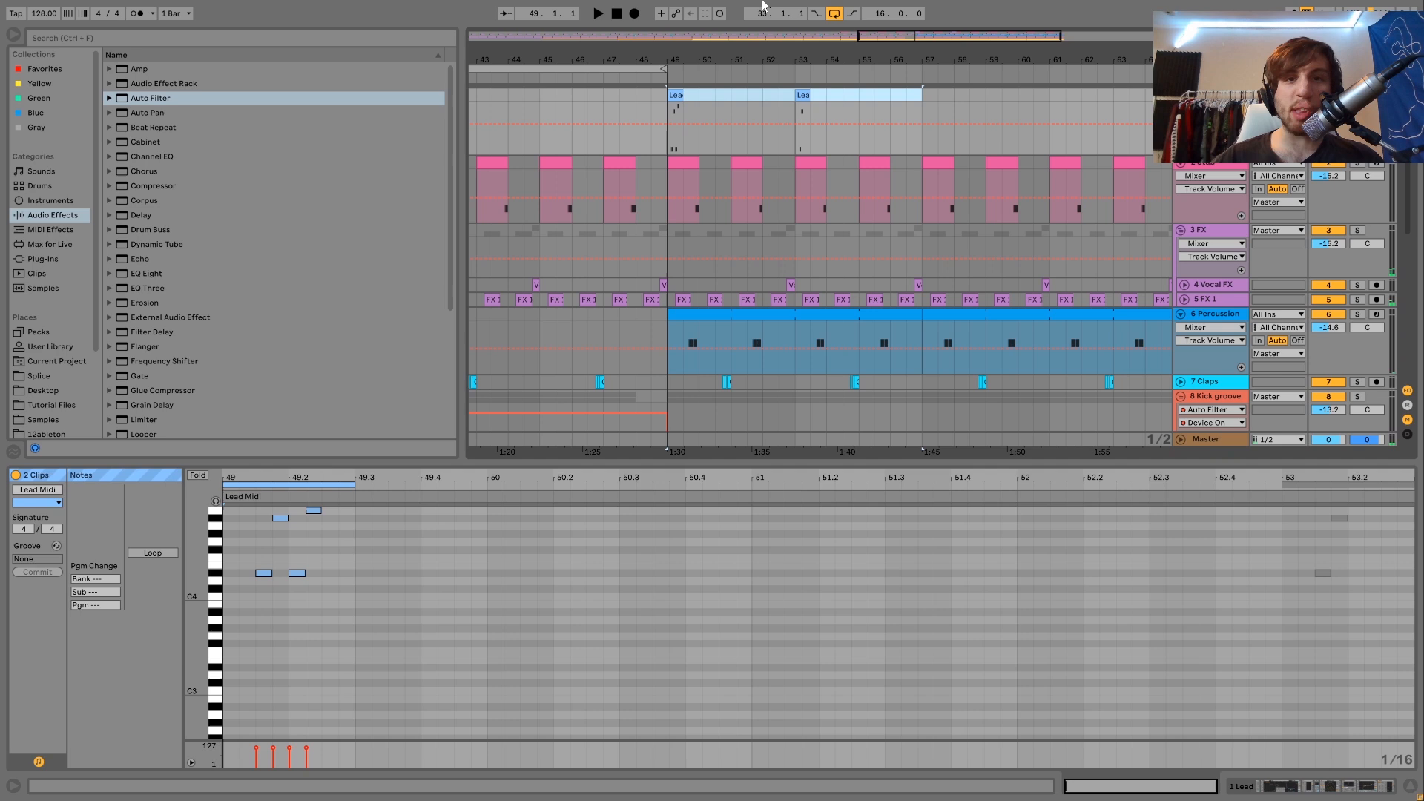
drag(762, 63, 762, 17)
key(ctrl+d)
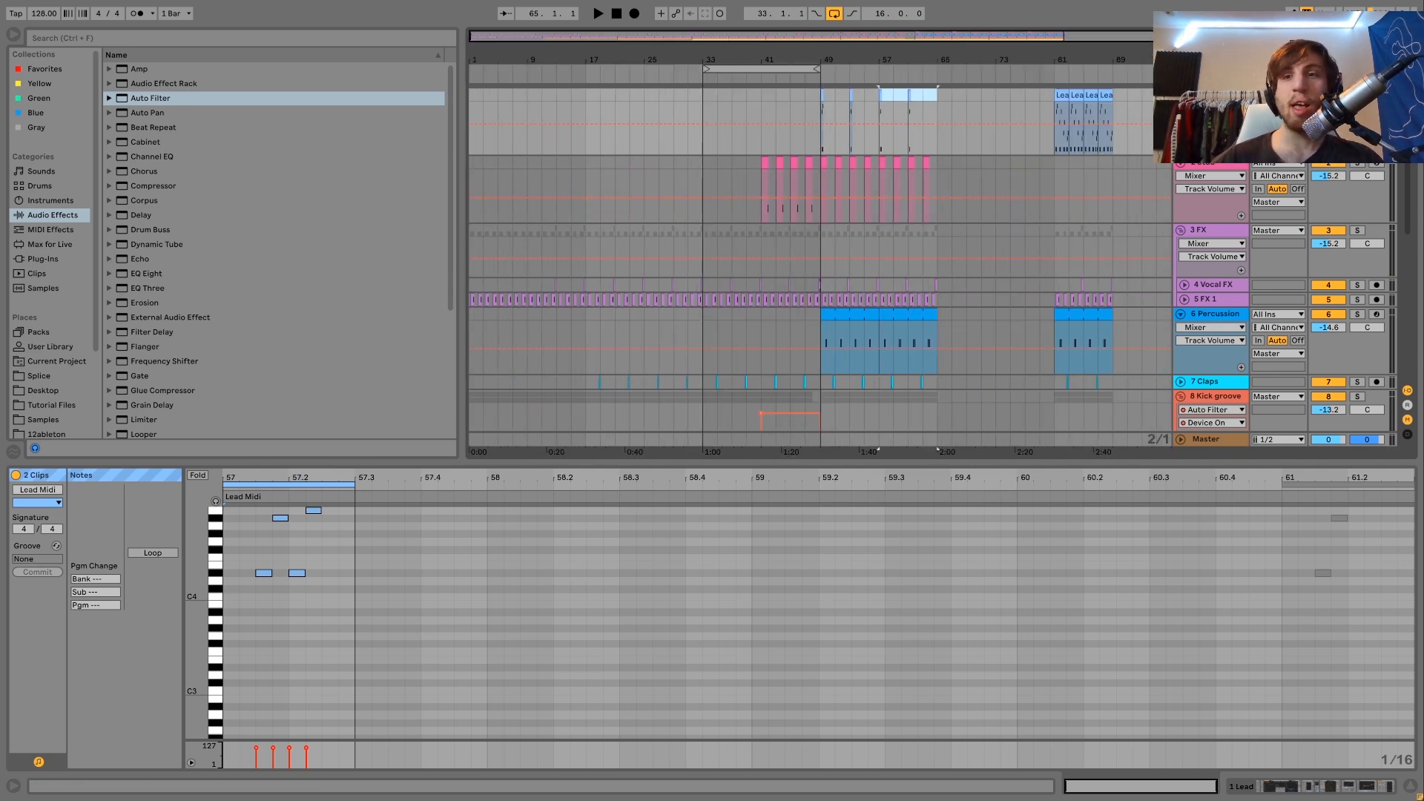
Step: Show the Lead track's devices and listen to the main section from bar 81
key(shift+Tab)
click(1056, 101)
key(space)
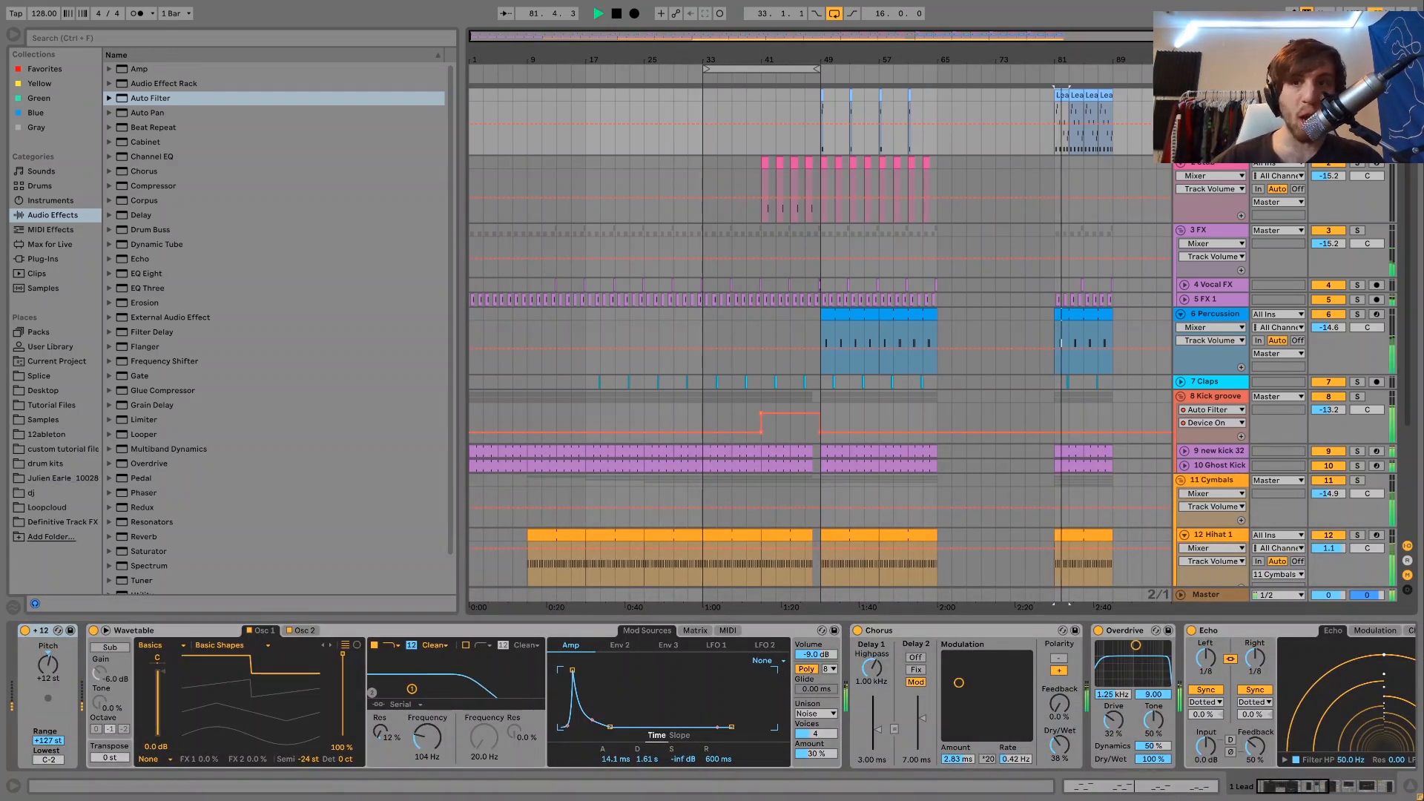
key(space)
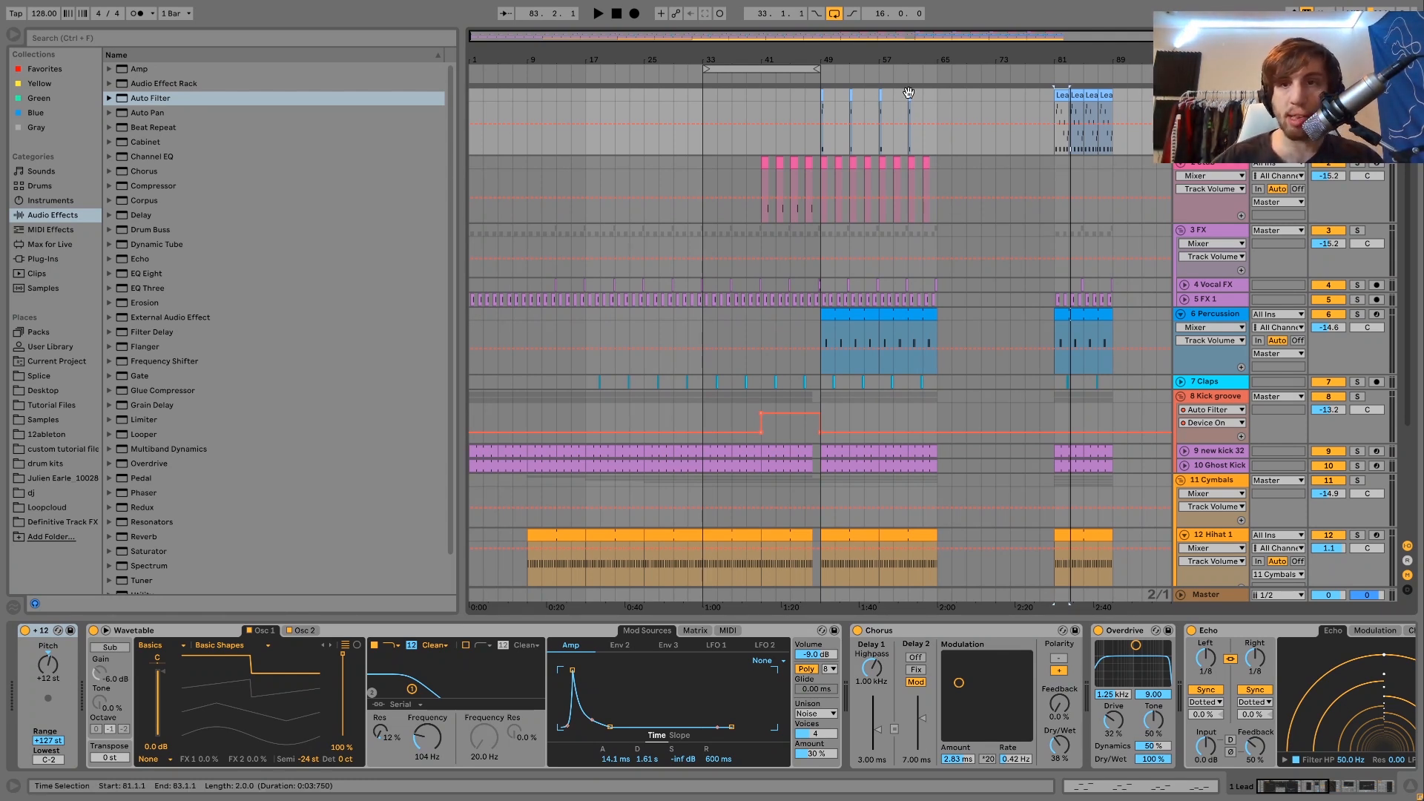
Step: Fold all tracks, duplicate bars 57 to 65 across them so the section extends to bar 73, and play from bar 65
key(ctrl+a)
key(u)
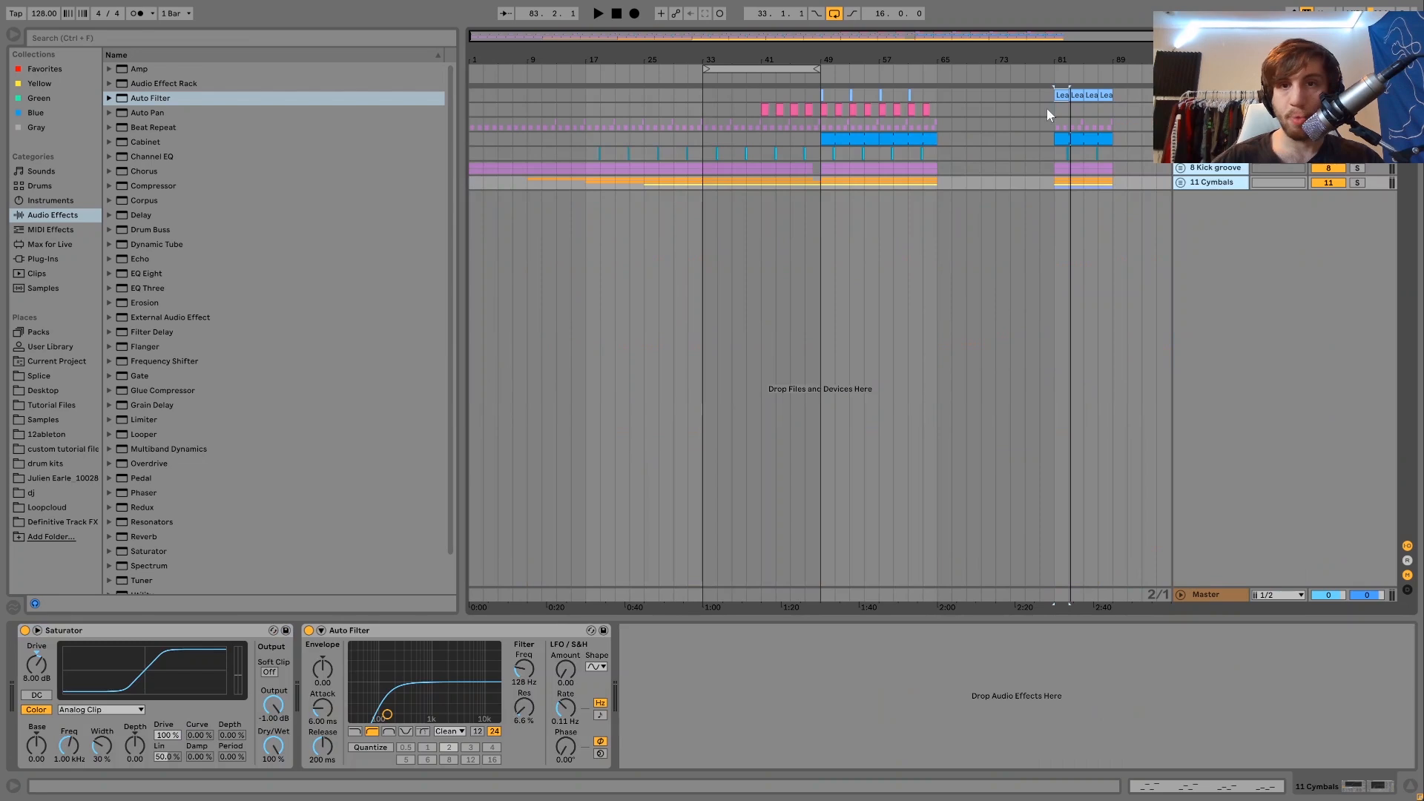
click(872, 94)
shift+click(937, 183)
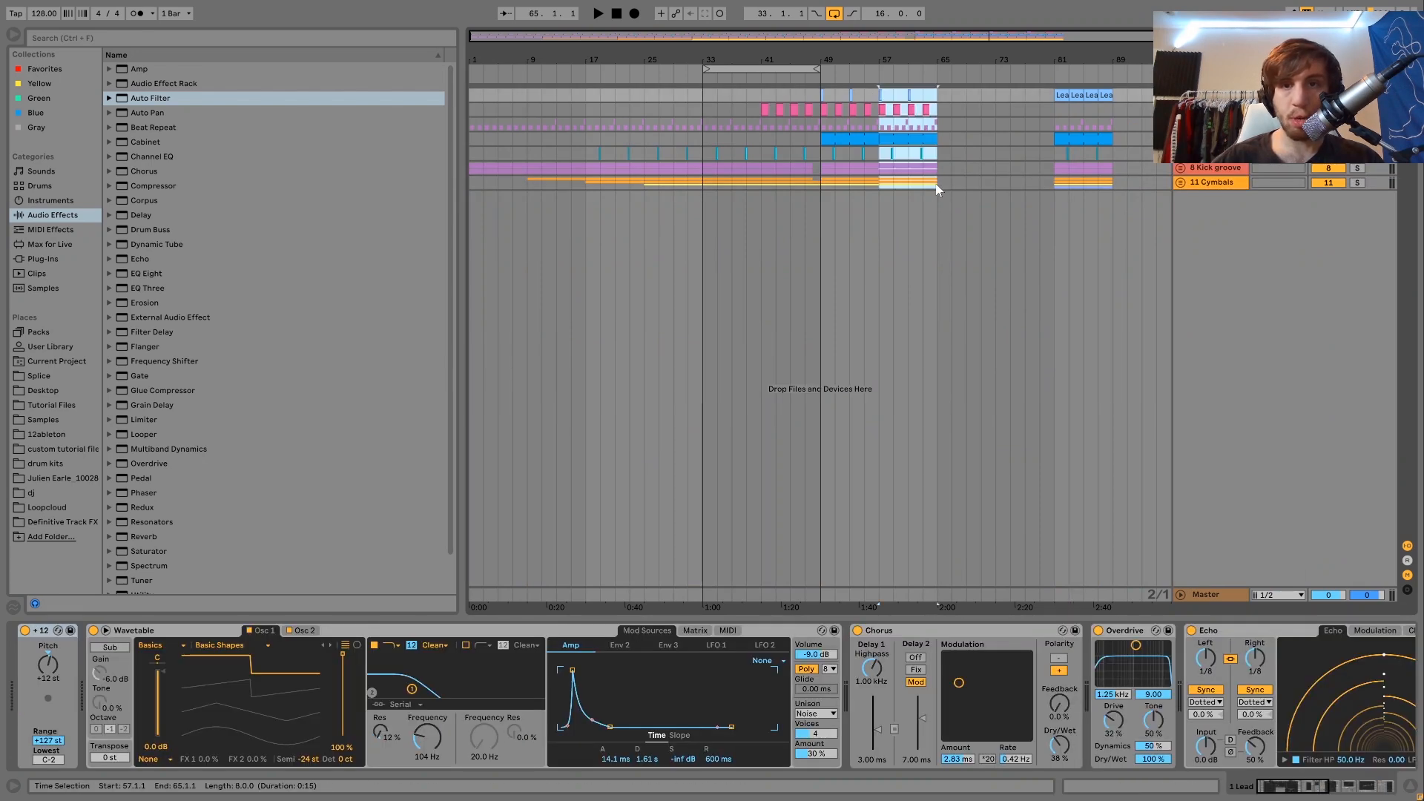
key(ctrl+d)
key(space)
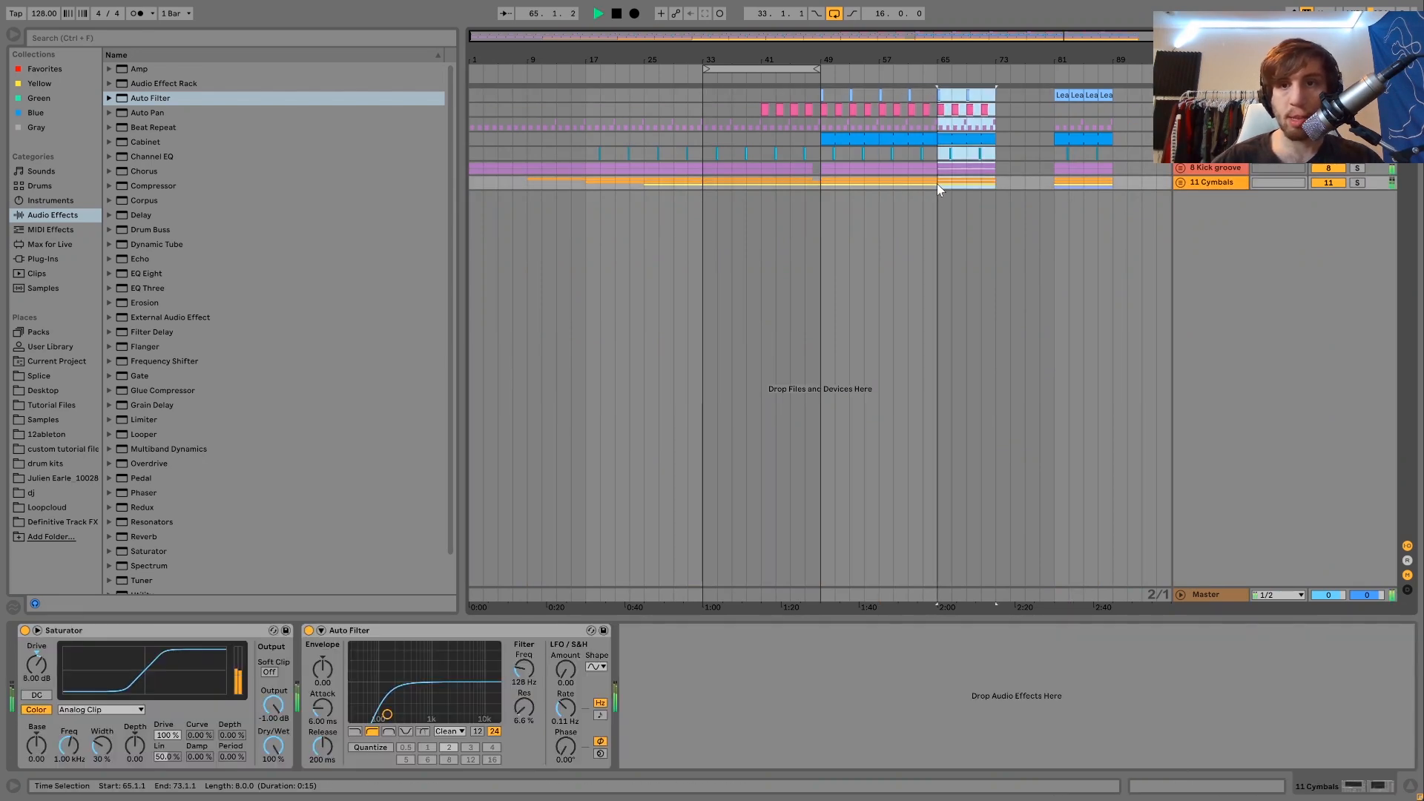
Step: Unfold the Kick groove group and draw its Auto Filter automation as on from bar 69 to bar 73
click(1216, 169)
click(1181, 168)
key(b)
drag(976, 185, 995, 183)
key(b)
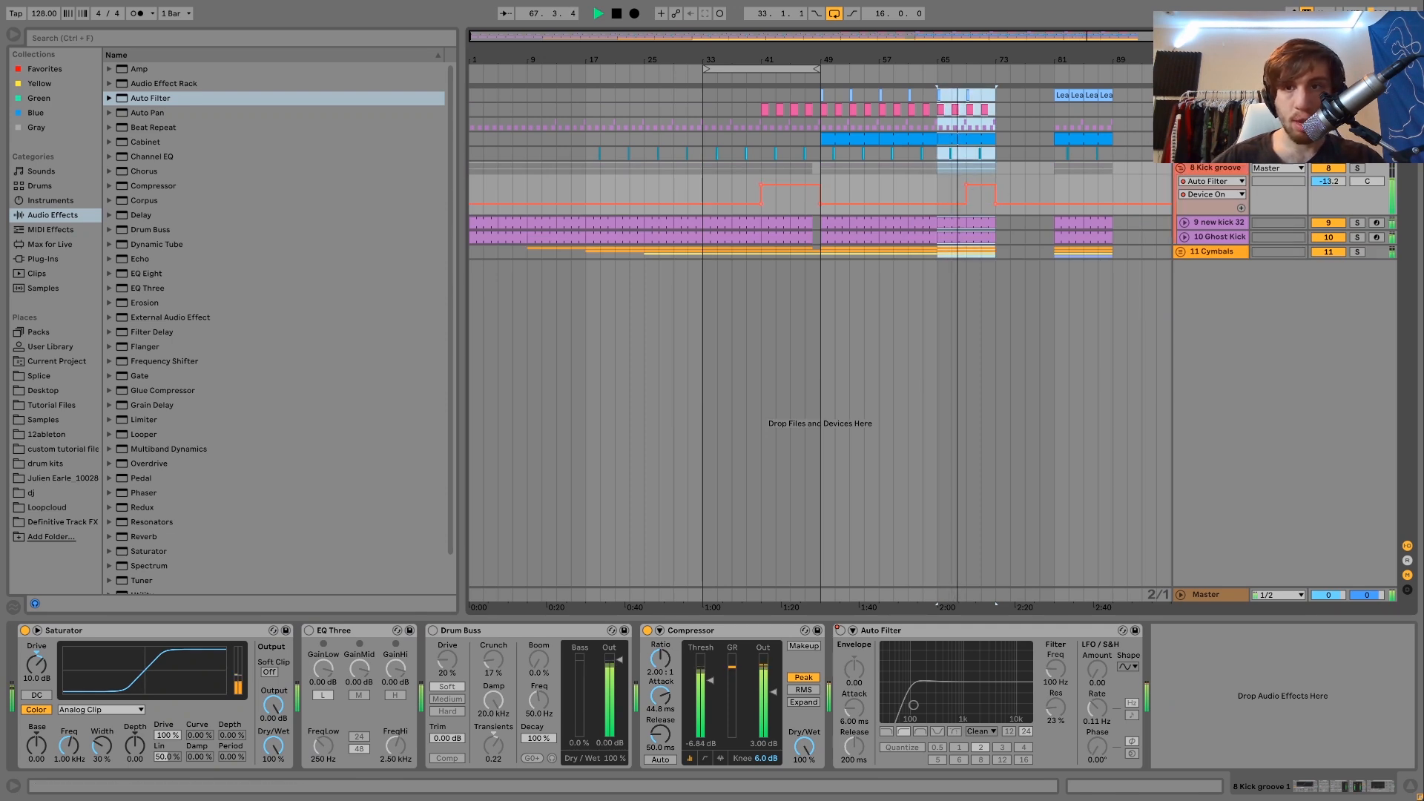
Step: Copy the first Lead clip from bar 81 to bar 65, shorten it to one bar, and play it
click(1181, 95)
key(space)
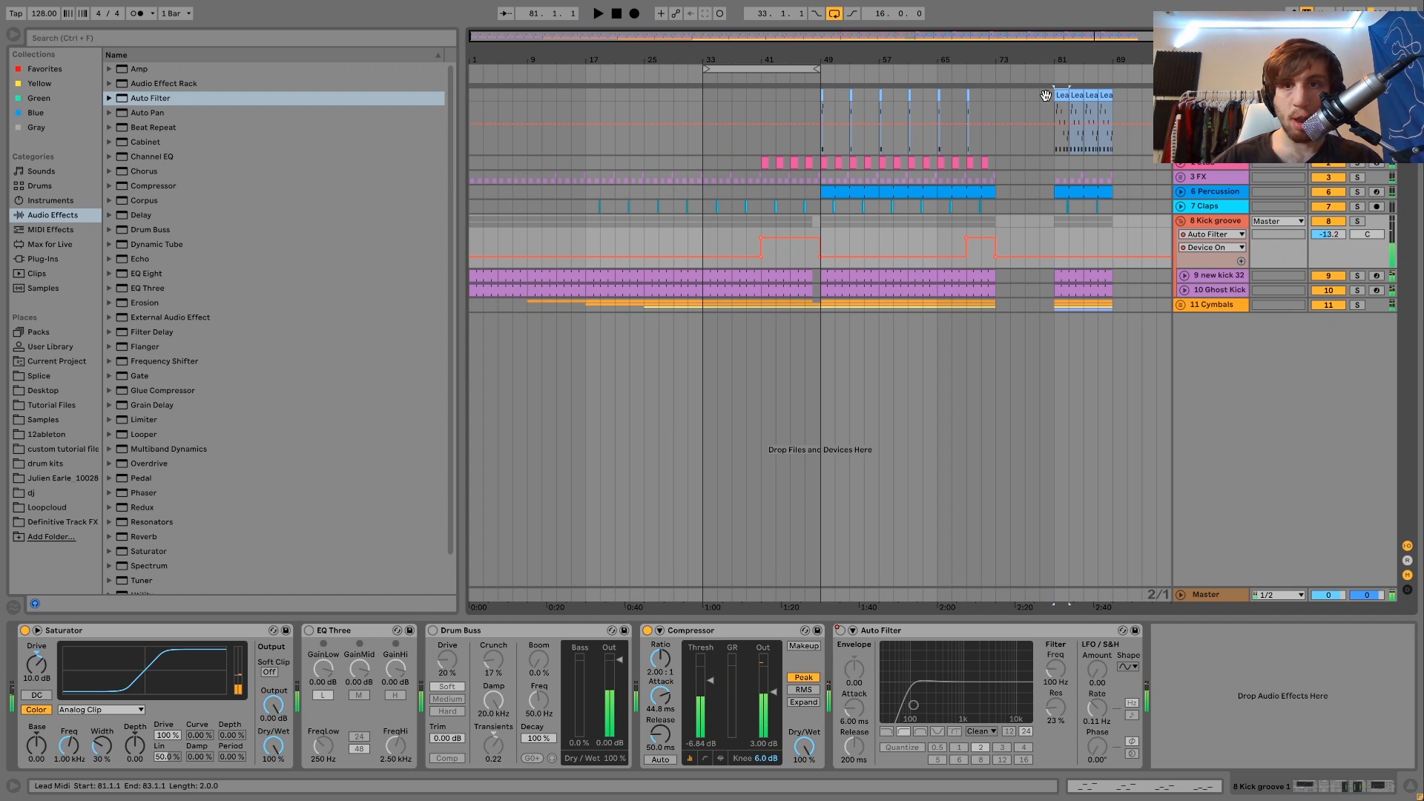
click(938, 97)
key(ctrl+v)
drag(947, 59, 932, 95)
key(space)
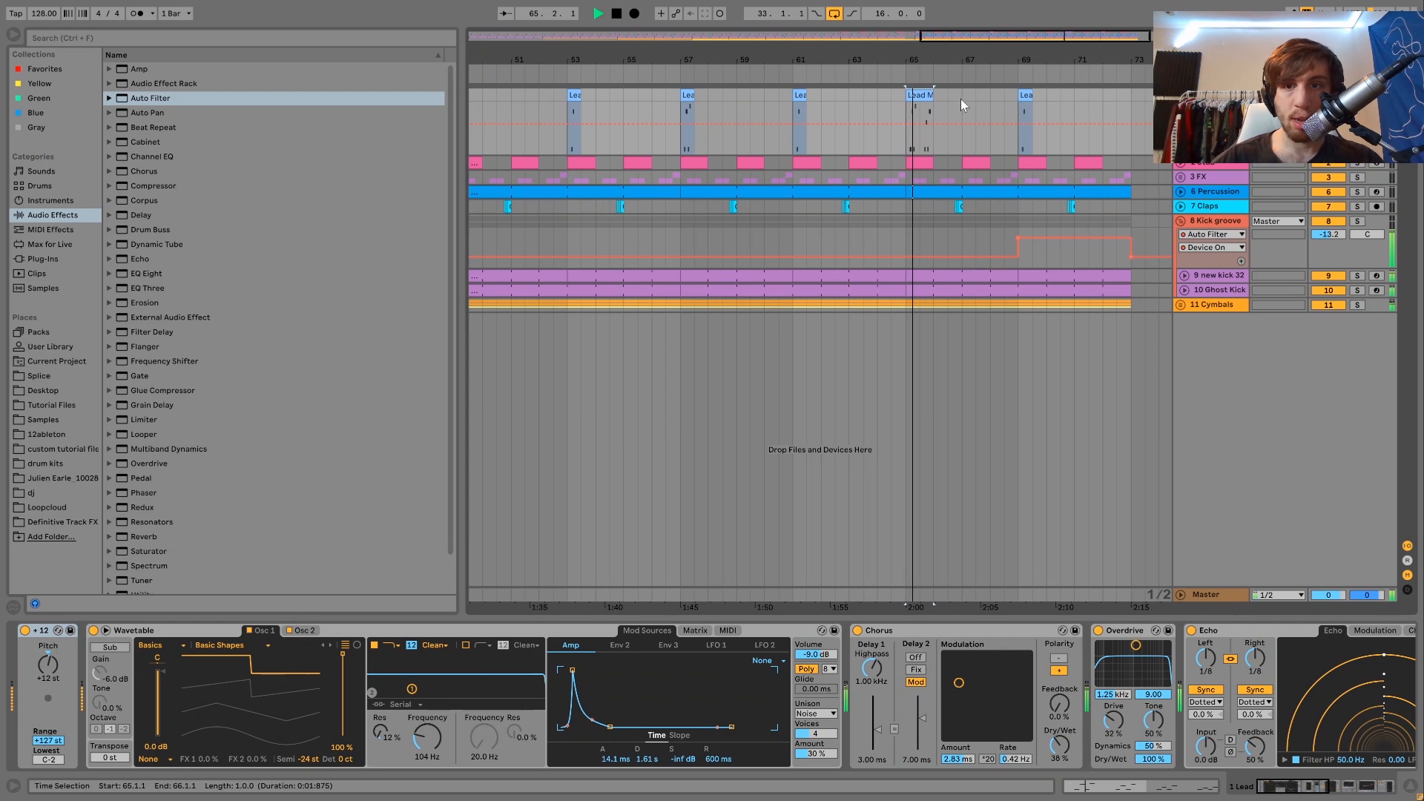
Step: Duplicate bars 65 to 69 of the Lead track onto bars 69 to 73
shift+click(1014, 98)
key(ctrl+d)
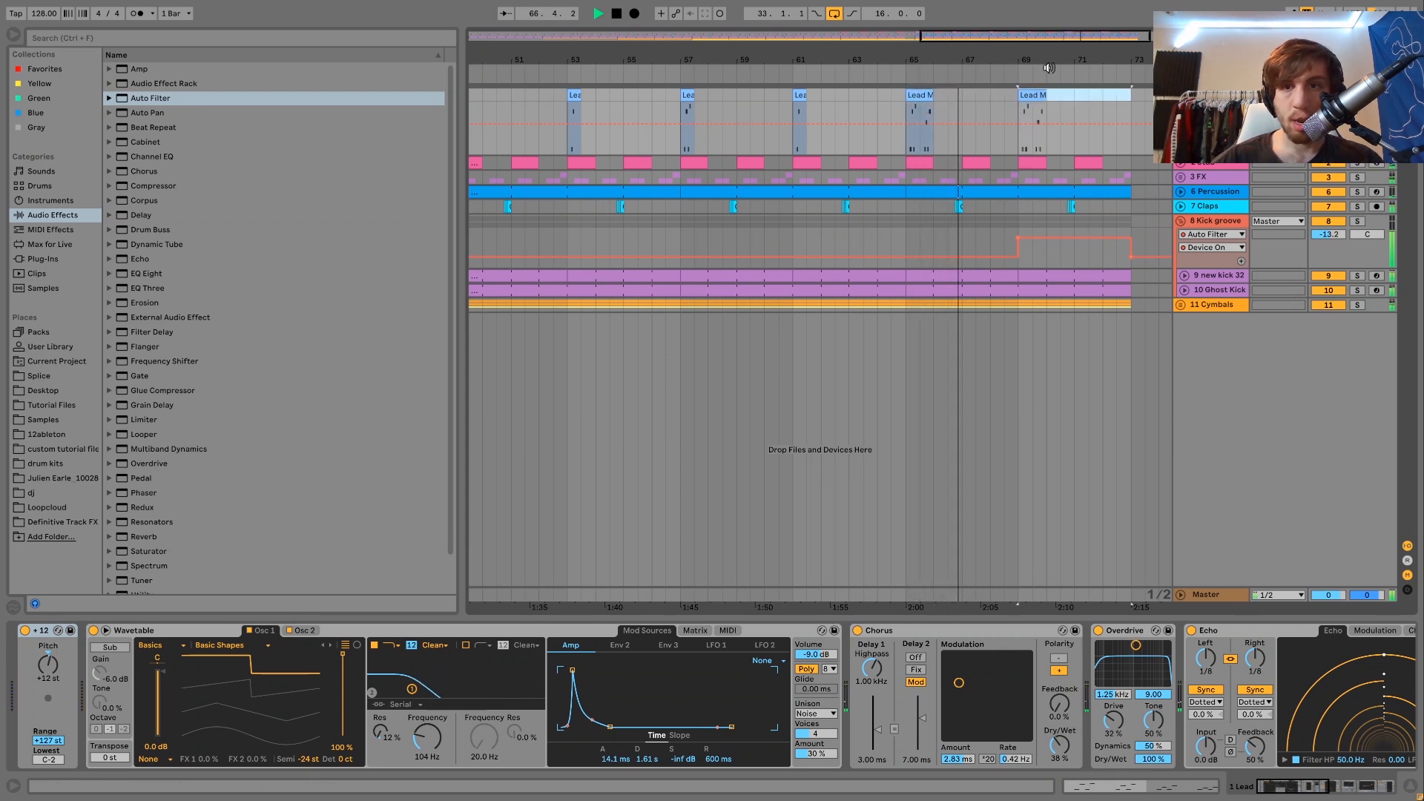
drag(1080, 57, 810, 31)
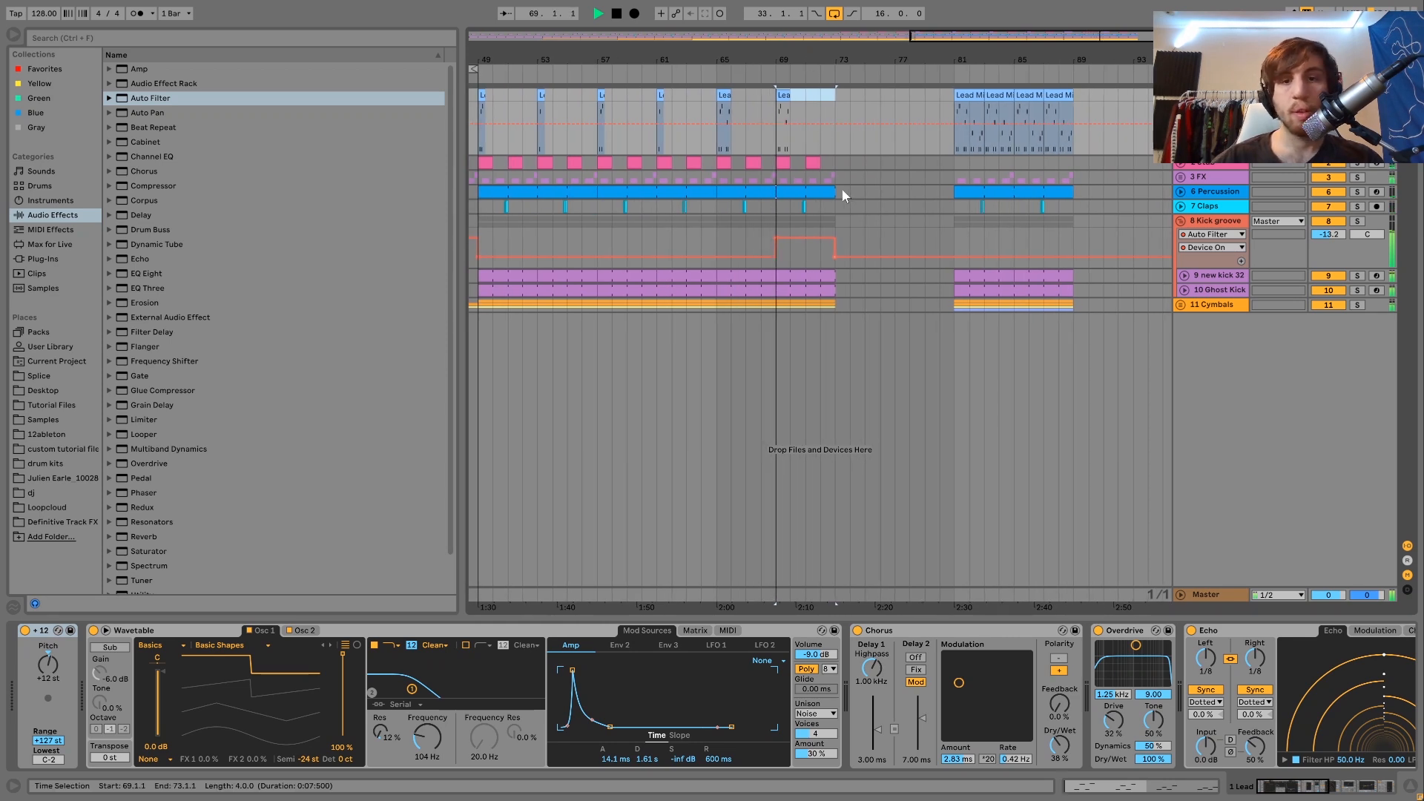
click(839, 304)
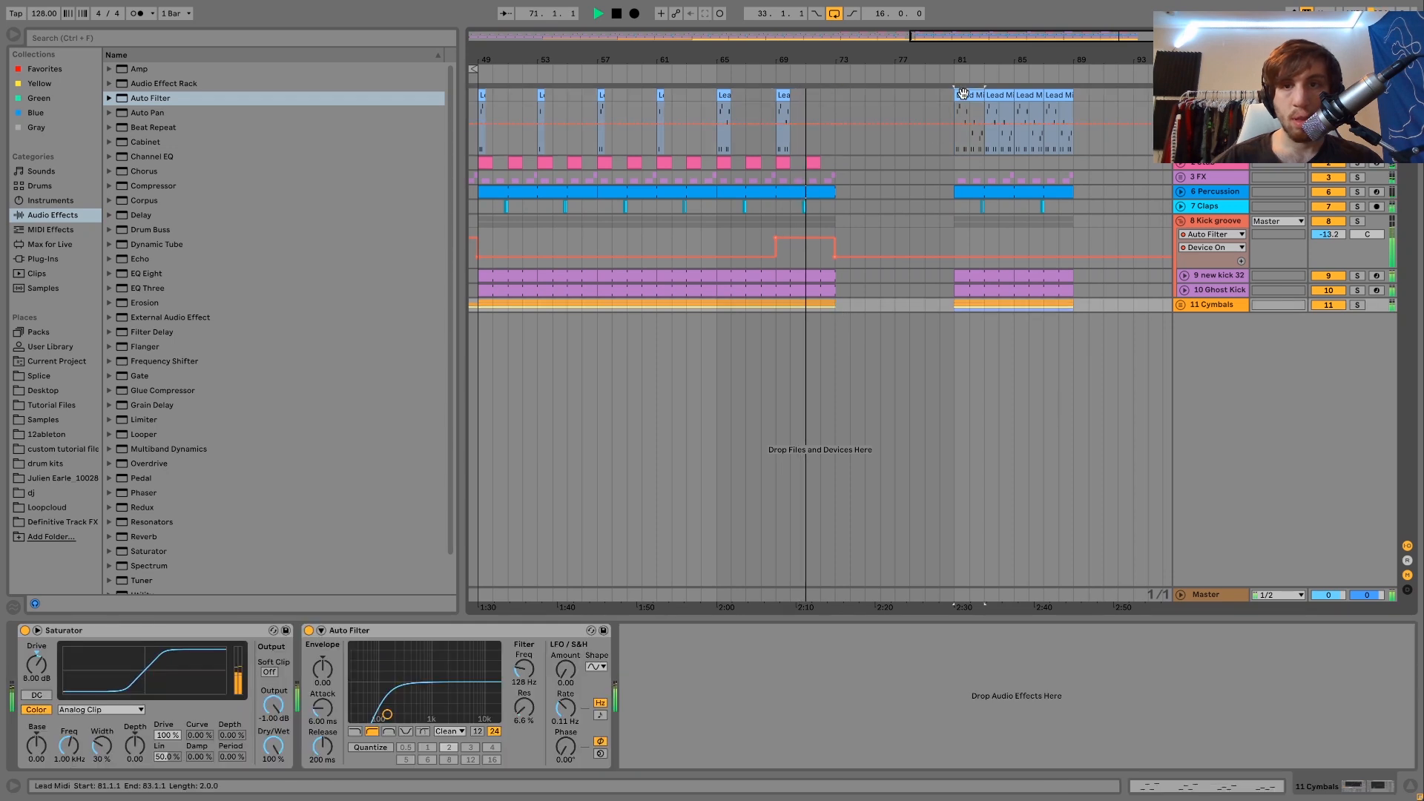
Step: Move the main section from bar 81 to bar 97 across all tracks
click(963, 95)
drag(961, 59, 957, 28)
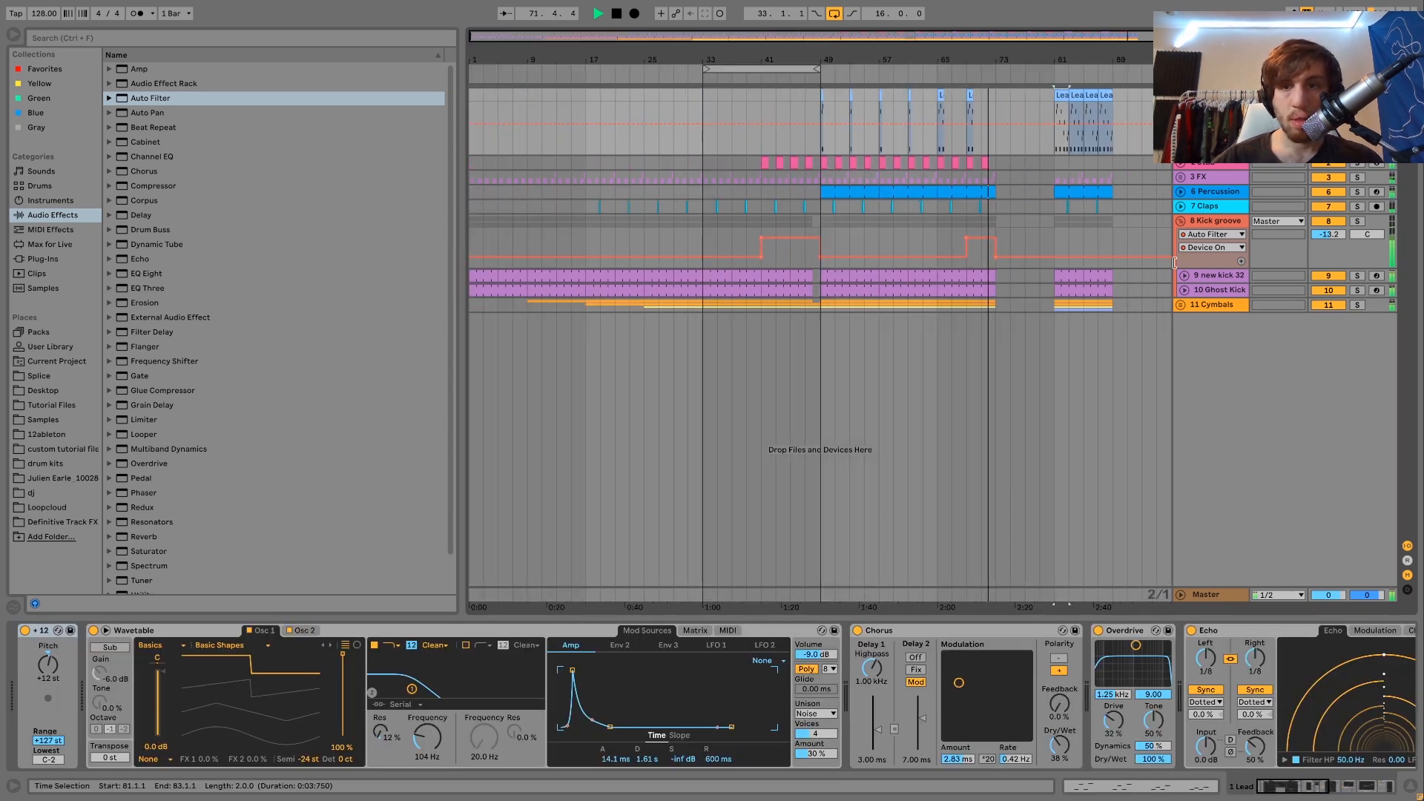
shift+click(1141, 307)
key(Delete)
key(space)
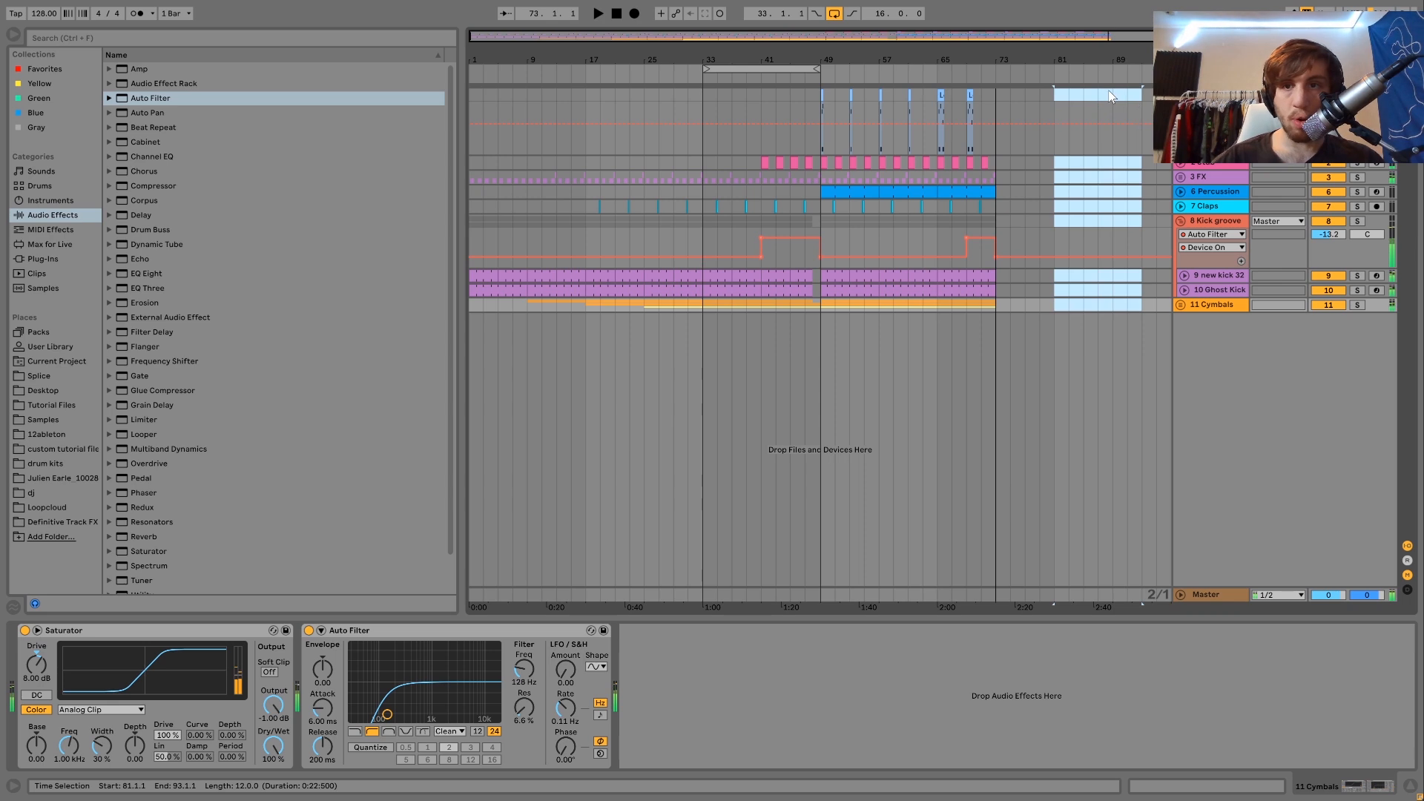
click(1110, 94)
scroll(1110, 93, right, 1)
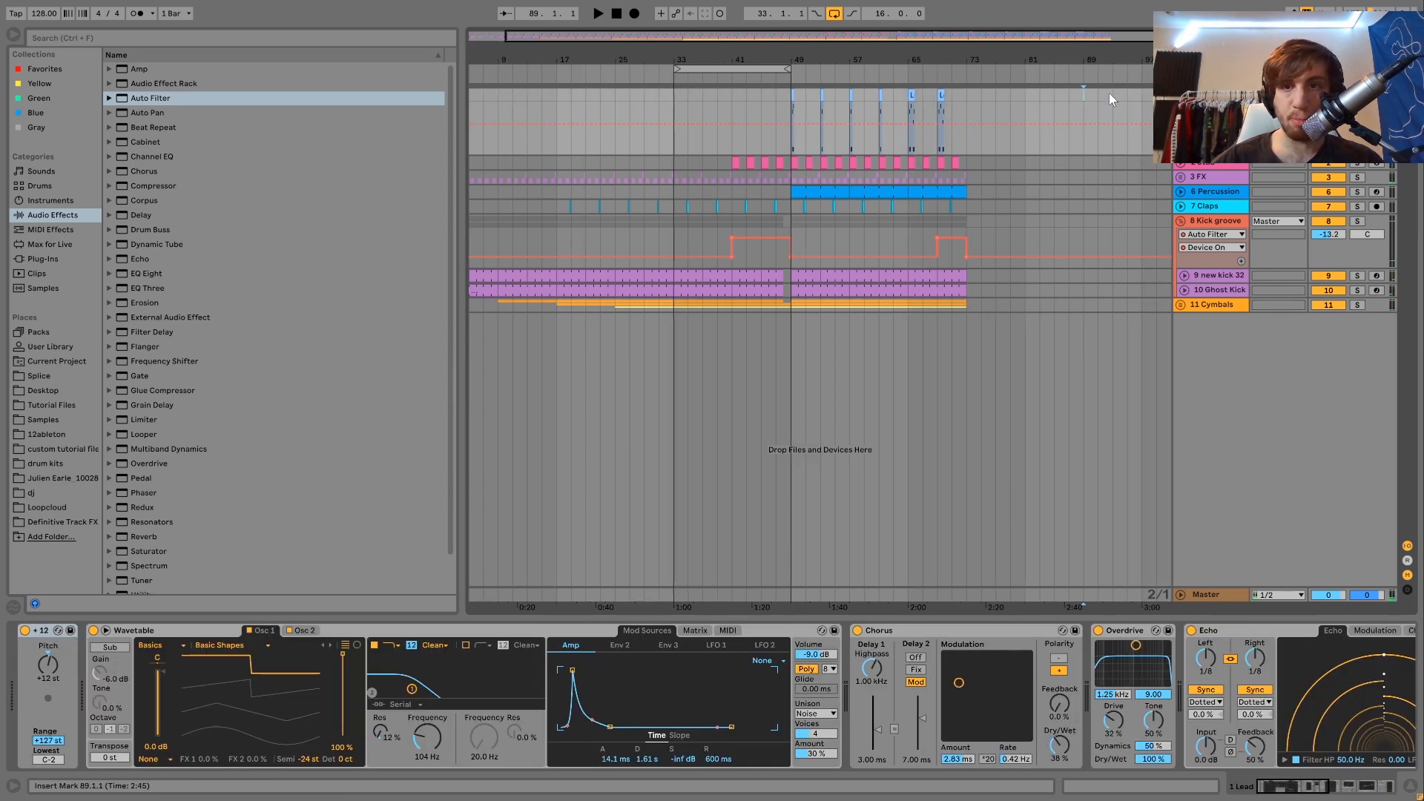
click(1142, 94)
key(ctrl+v)
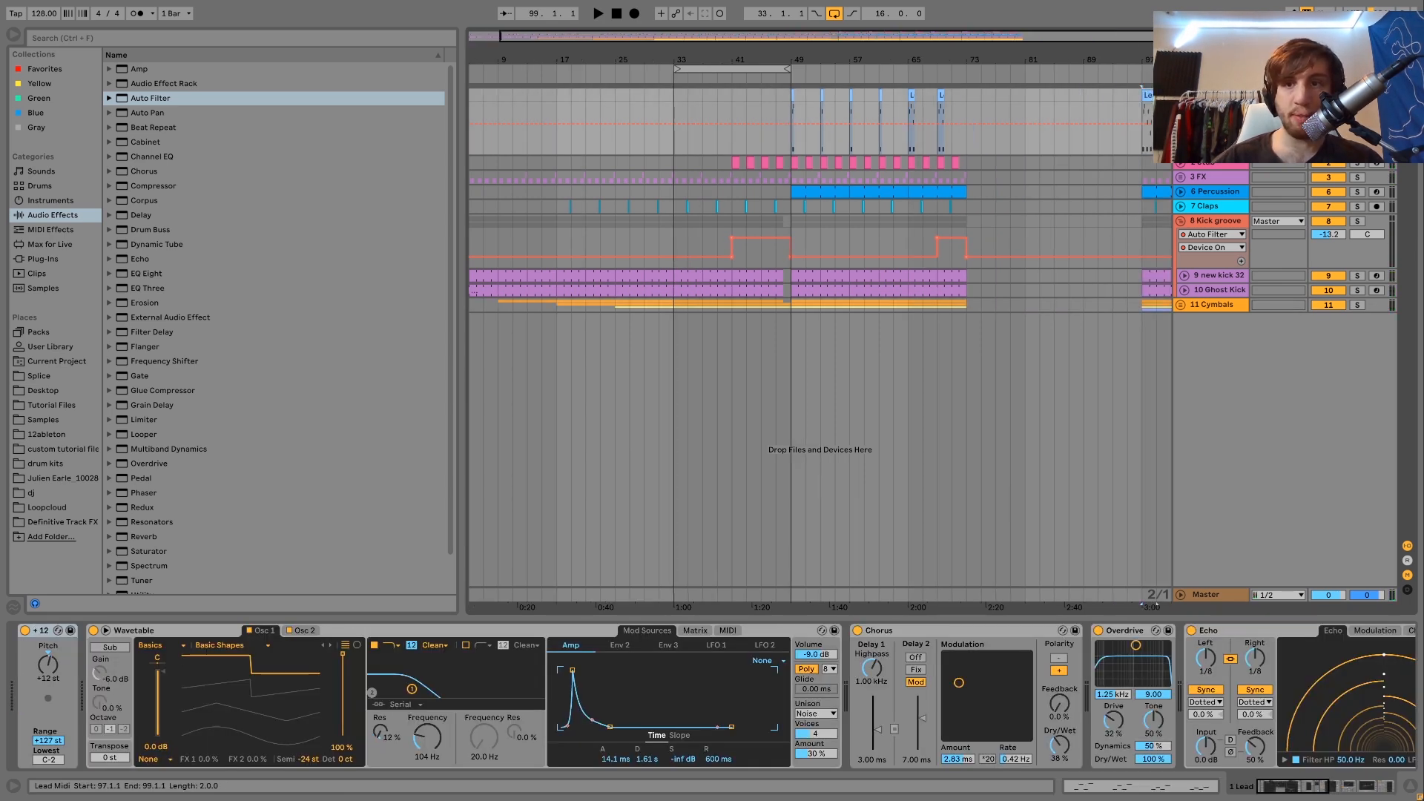
Step: Paste two full Lead clips from bar 73 and duplicate the Stab clips of bars 65 to 73 up to bar 81
click(967, 95)
key(ctrl+v)
drag(967, 166, 917, 160)
key(ctrl+d)
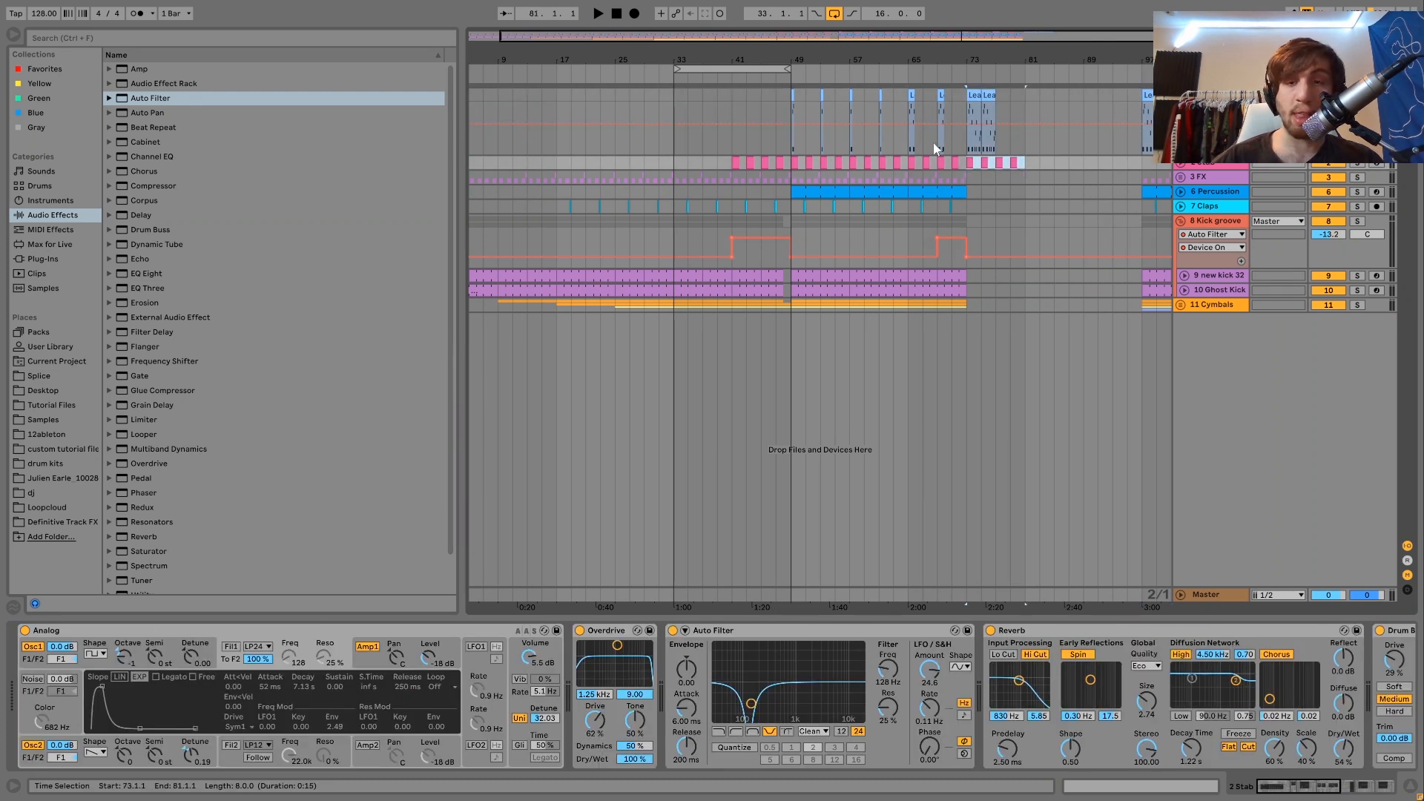
Step: Duplicate the two Lead clips at bar 73 so they extend to bar 81, and play them
click(972, 97)
shift+click(985, 96)
key(ctrl+d)
key(space)
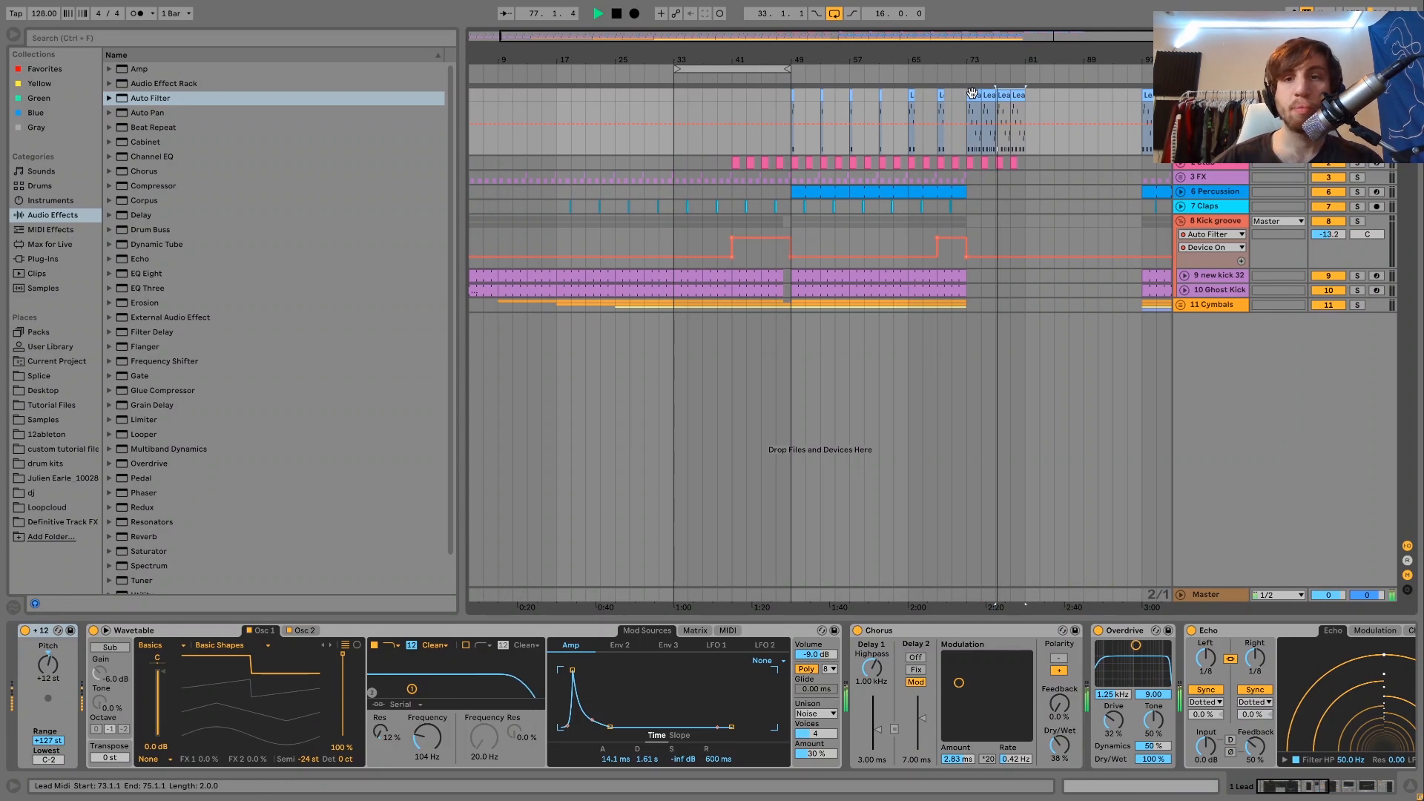
Step: Unfold the Cymbals group, copy the Ride clip from bar 97 to bar 57, duplicate it up to bar 73, and play it
click(952, 95)
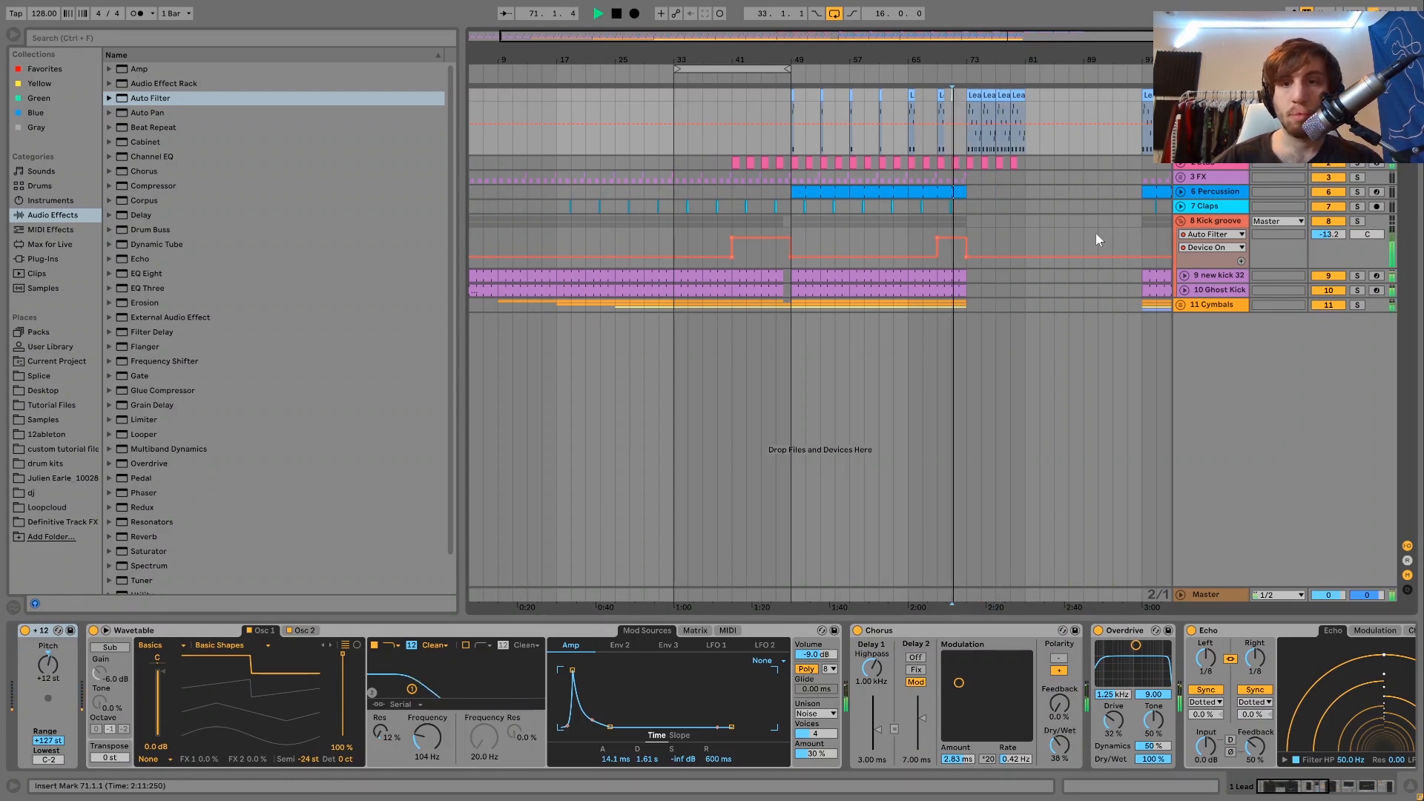
scroll(1069, 277, right, 3)
click(1182, 304)
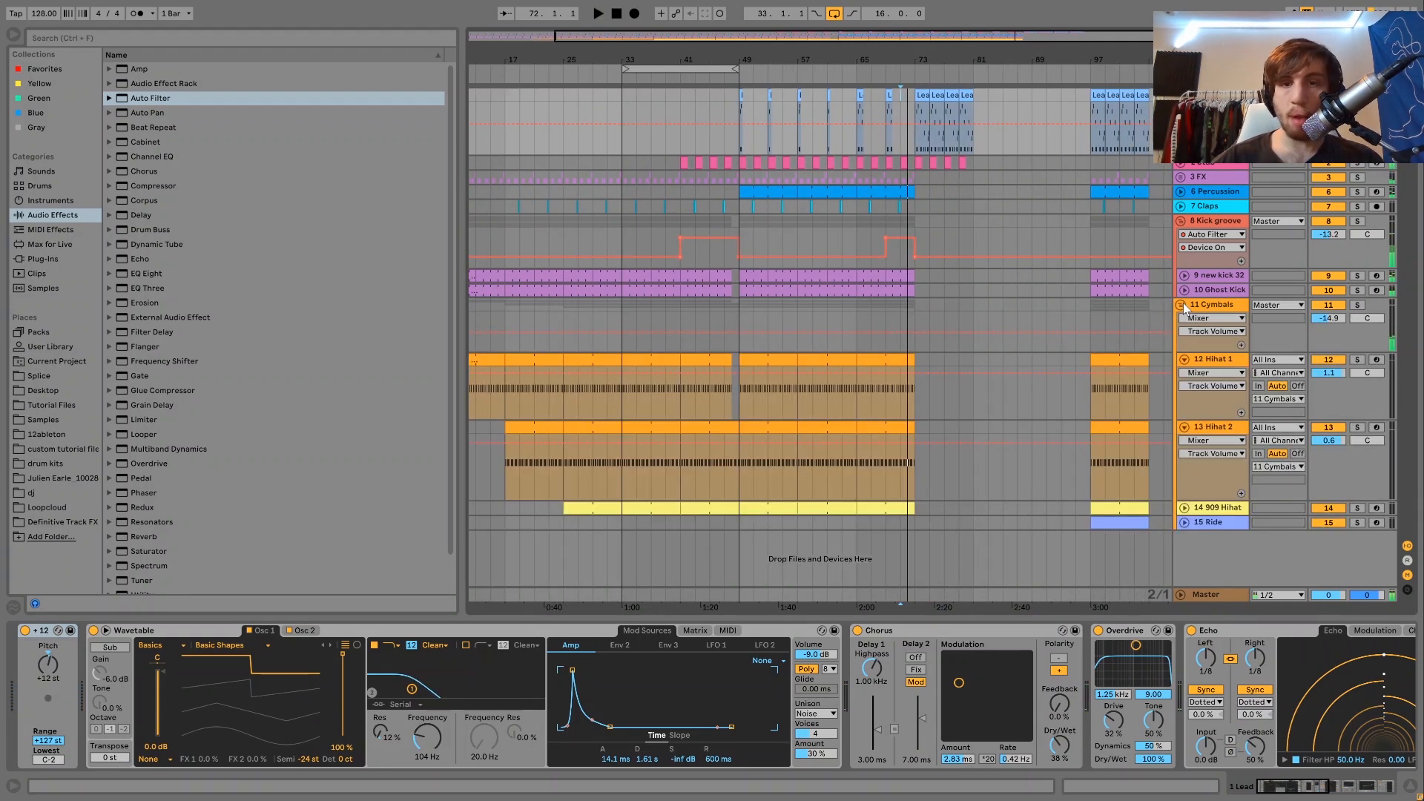
click(1115, 522)
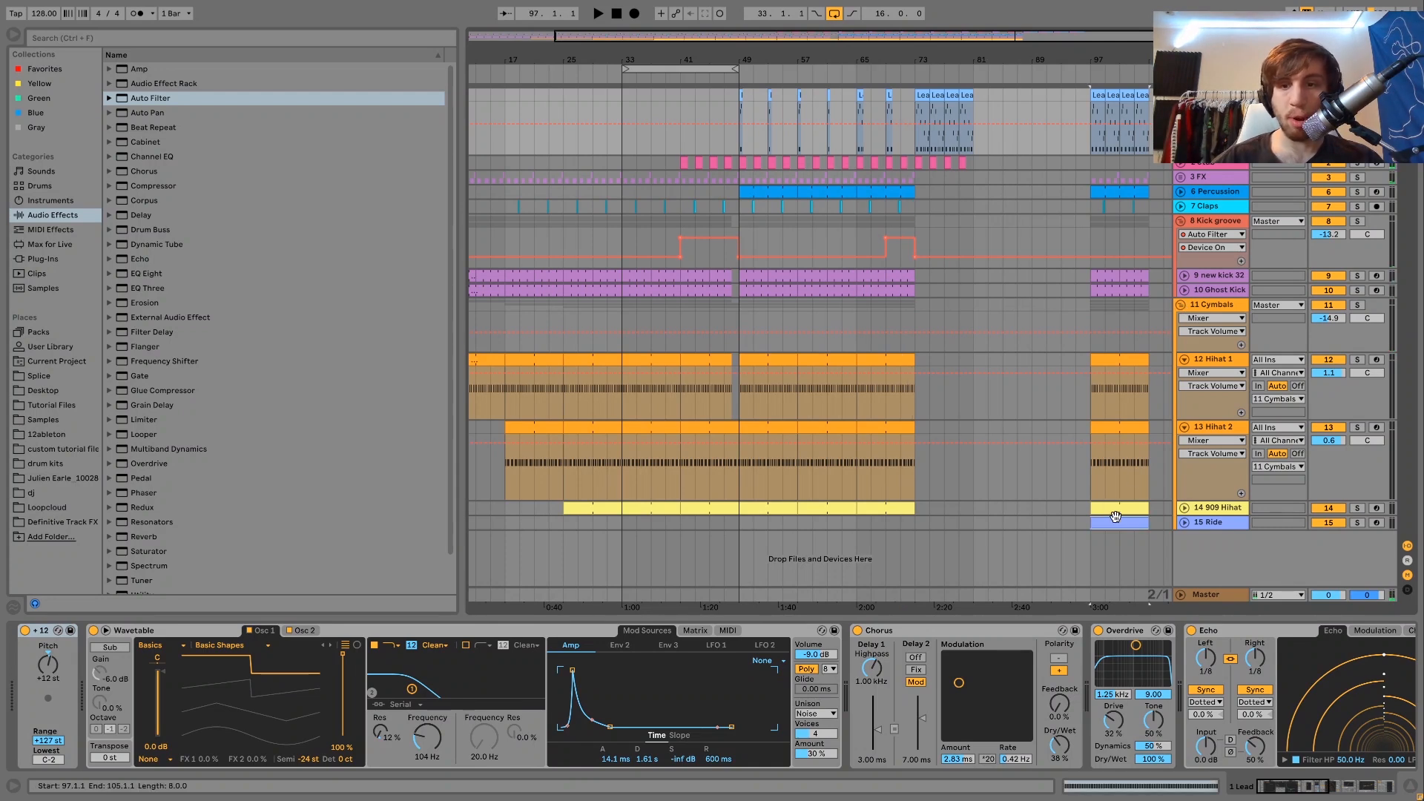
click(796, 523)
key(ctrl+v)
key(ctrl+d)
key(space)
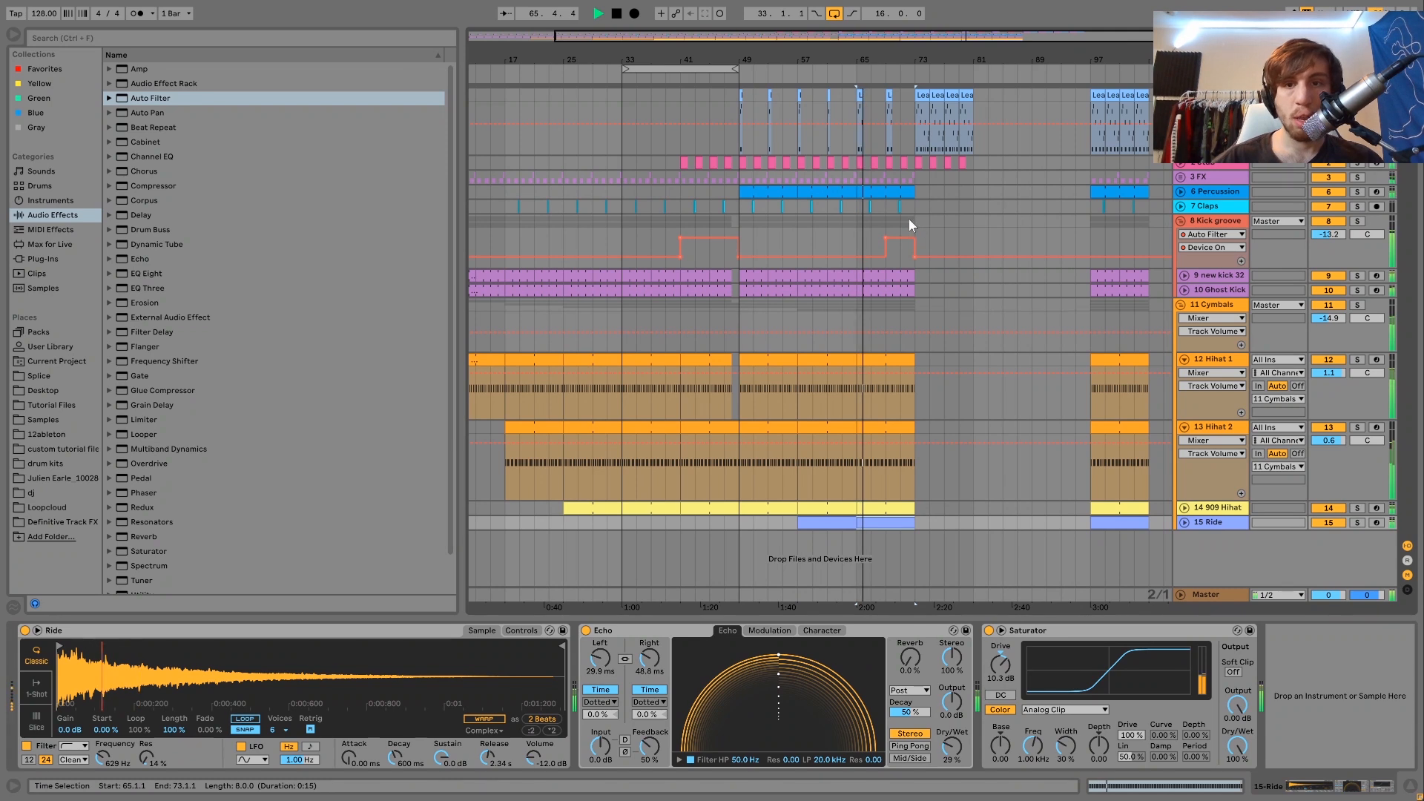
Step: Fold the Cymbals group and try duplicating its bars 65 to 73 onto the following eight bars
click(905, 257)
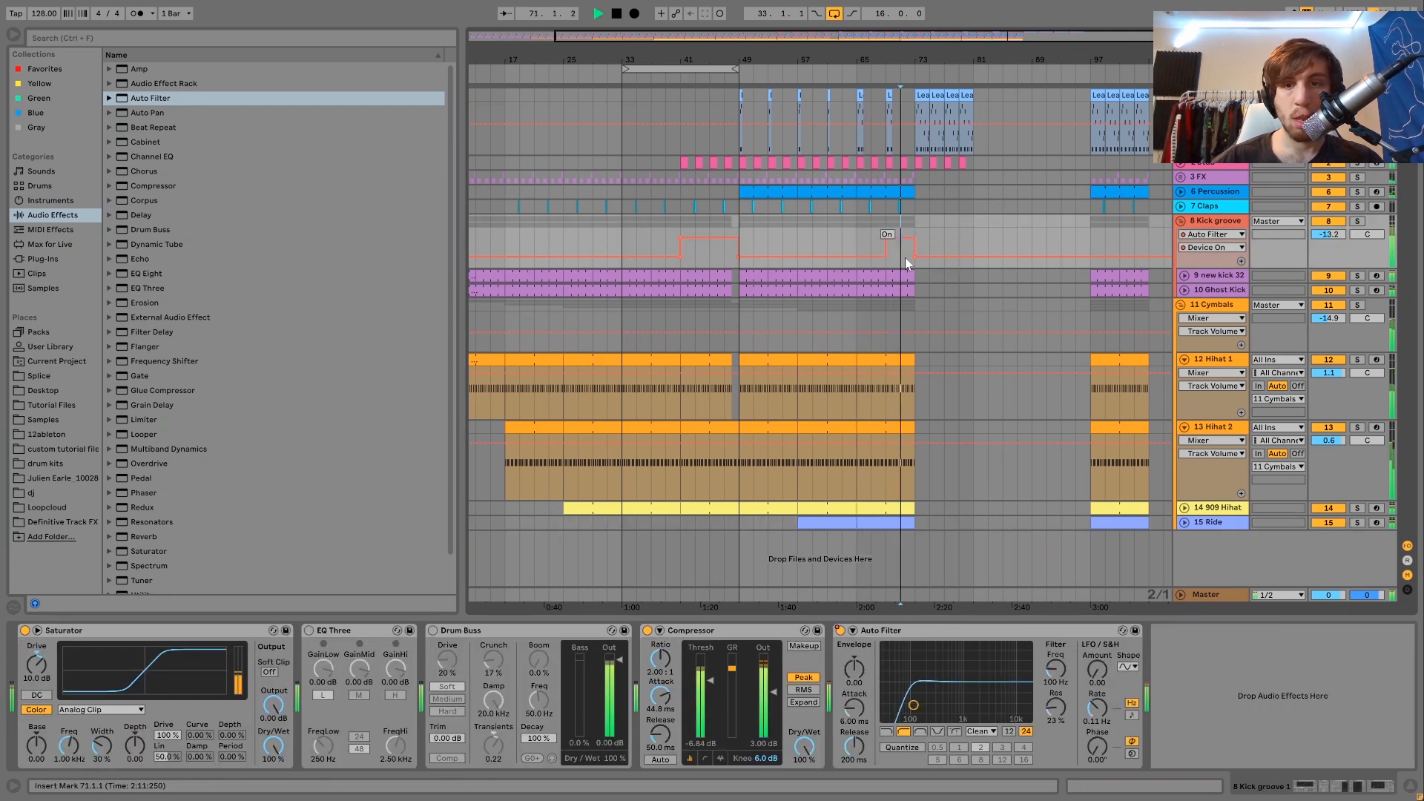
click(1185, 305)
drag(920, 309, 858, 308)
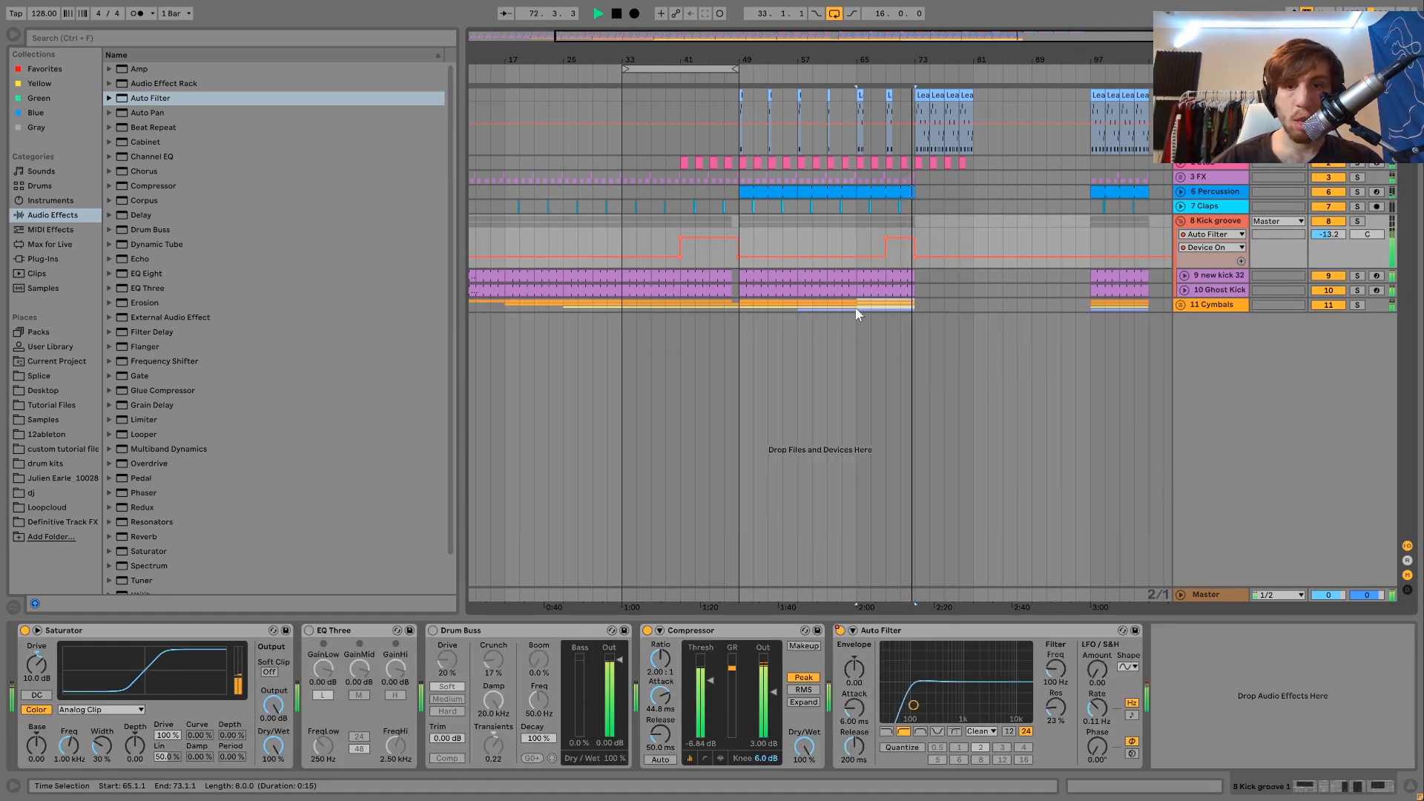
key(ctrl+d)
key(ctrl+z)
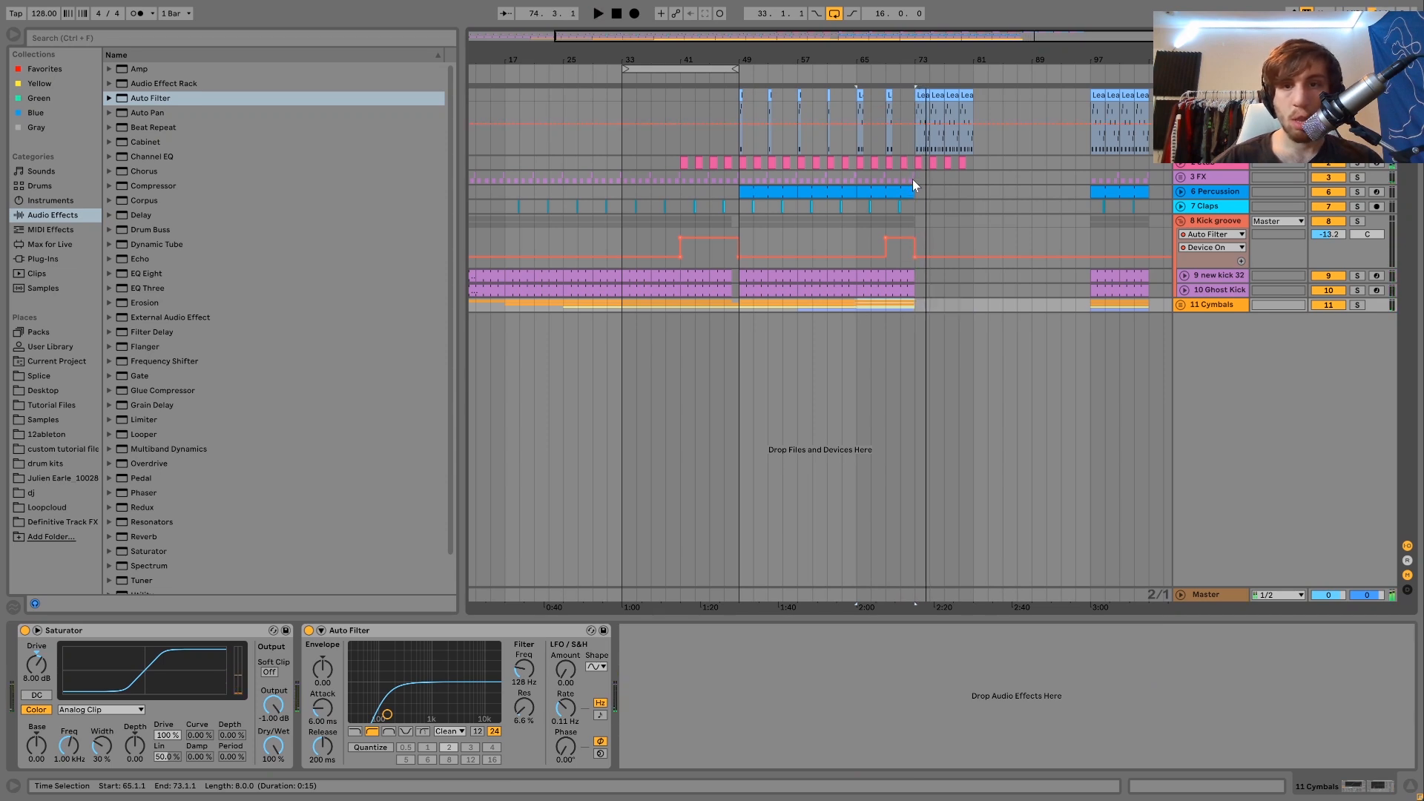
Step: Duplicate the Percussion and Claps clips of bars 65 to 73 up to bar 81, and unfold the Cymbals group
drag(912, 177, 854, 193)
key(ctrl+d)
key(ctrl+d)
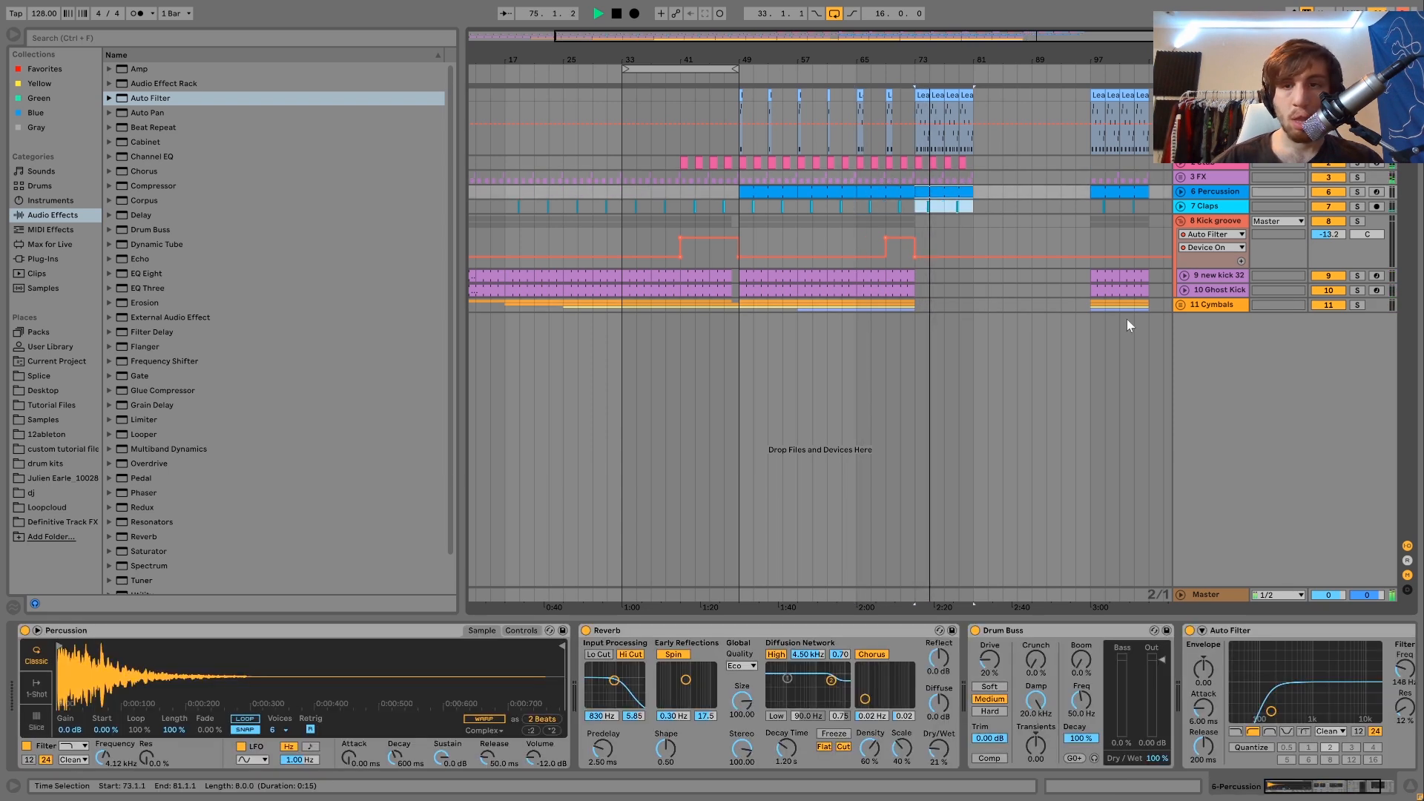
click(1180, 305)
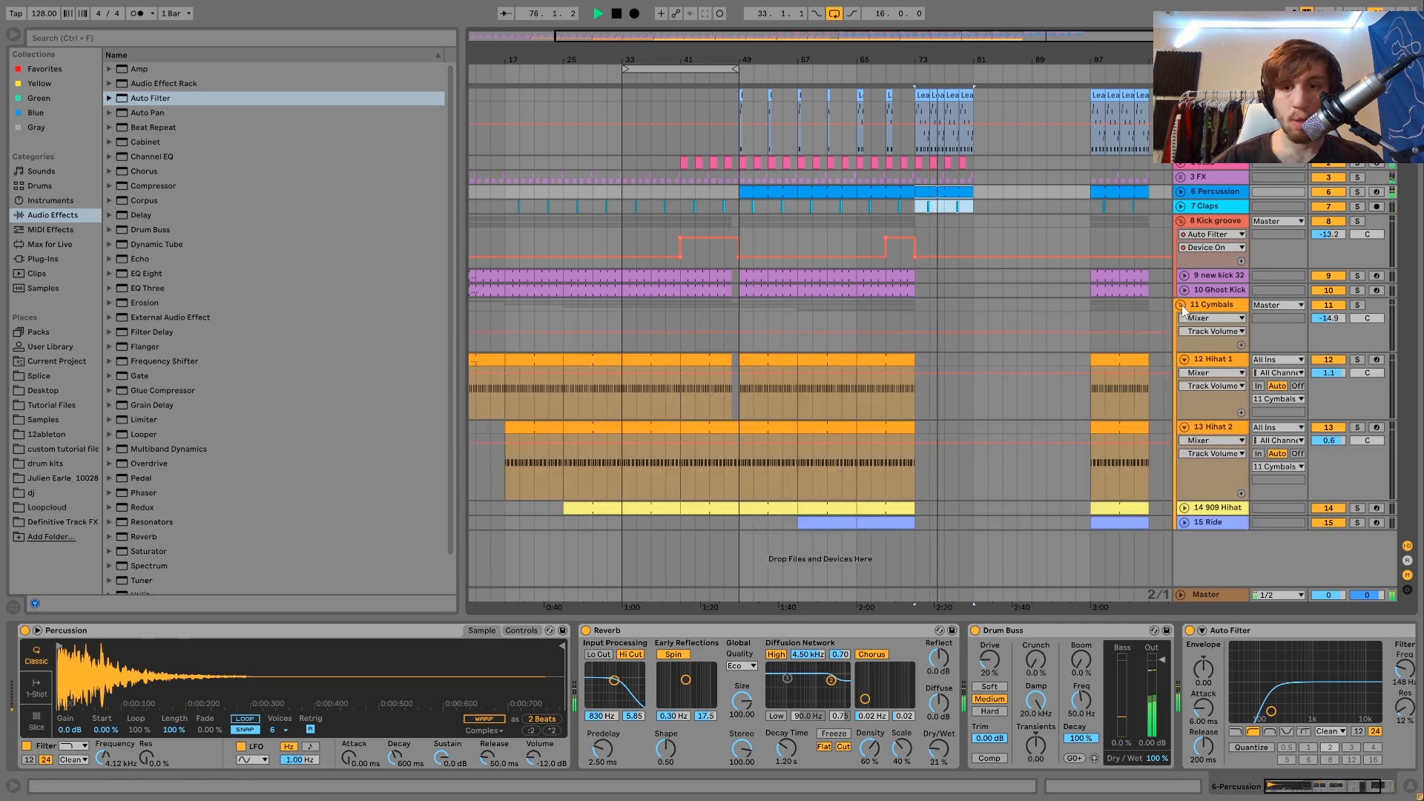
Step: Extend the 909 Hihat to bar 81 and duplicate the Lead, Stab, FX, Percussion and Claps clips of bars 73 to 81 up to bar 89
key(ctrl+d)
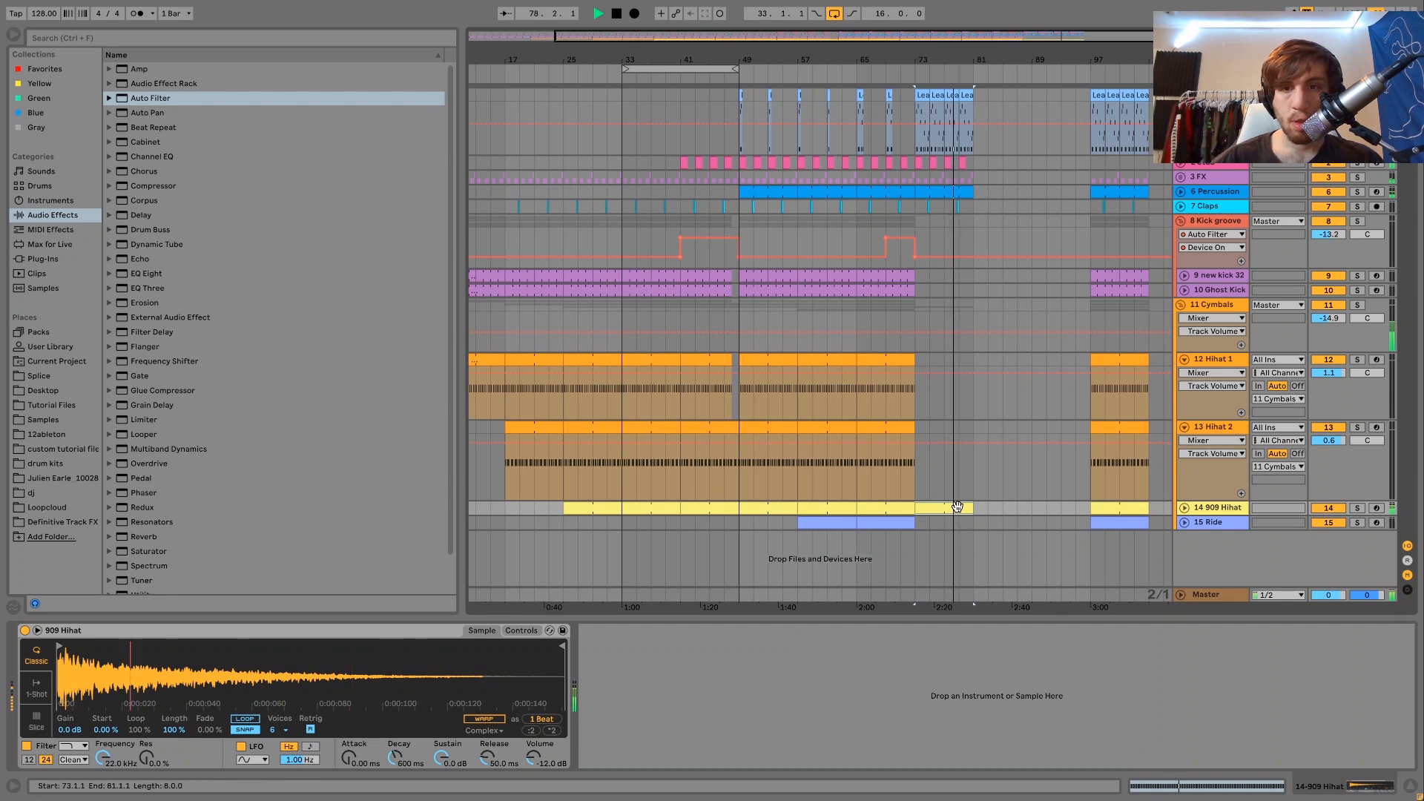
key(ctrl+d)
drag(969, 204, 910, 92)
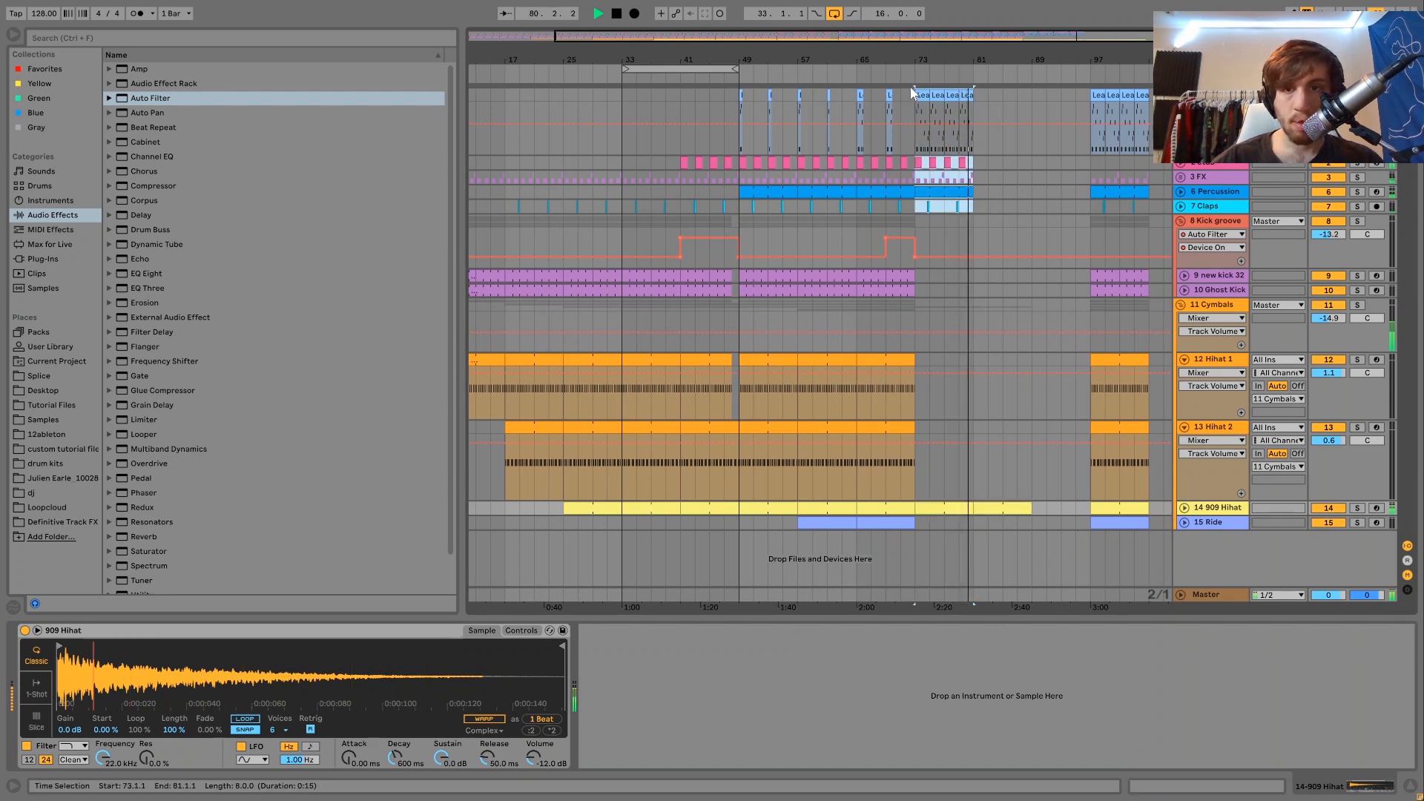
key(ctrl+d)
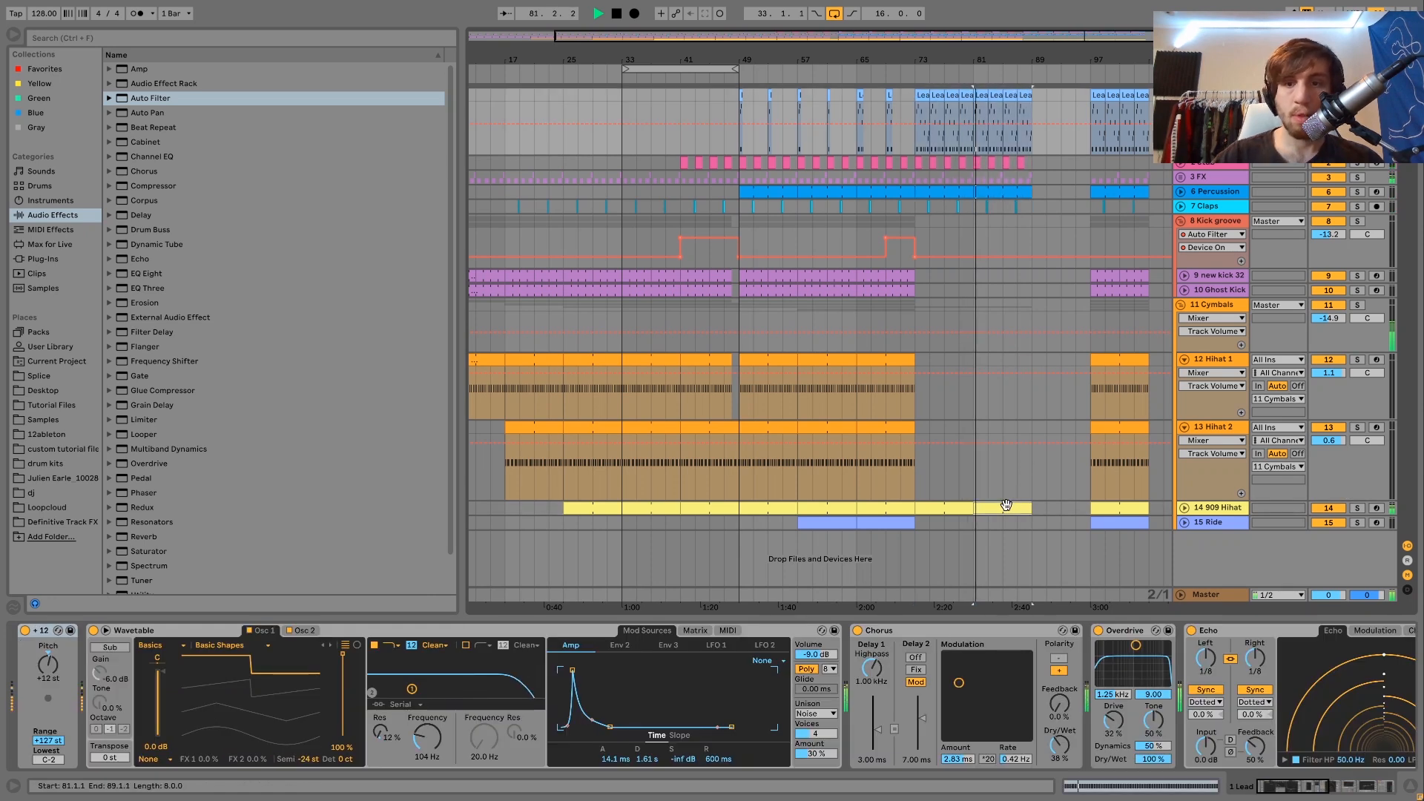
click(1007, 510)
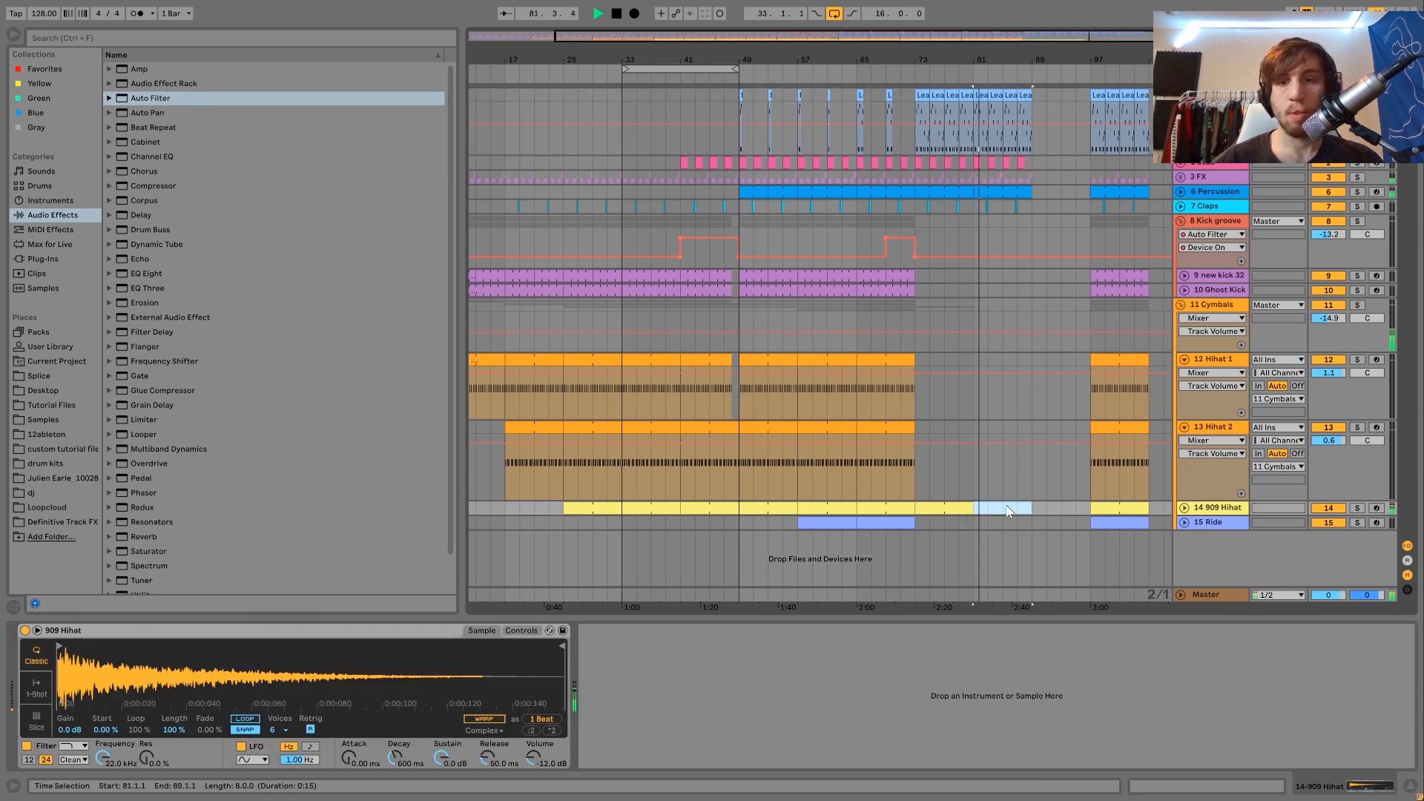
Step: Clear bar 88 on the Lead, Stab, FX, Percussion and Claps tracks to leave a one-bar gap before bar 89
click(1004, 178)
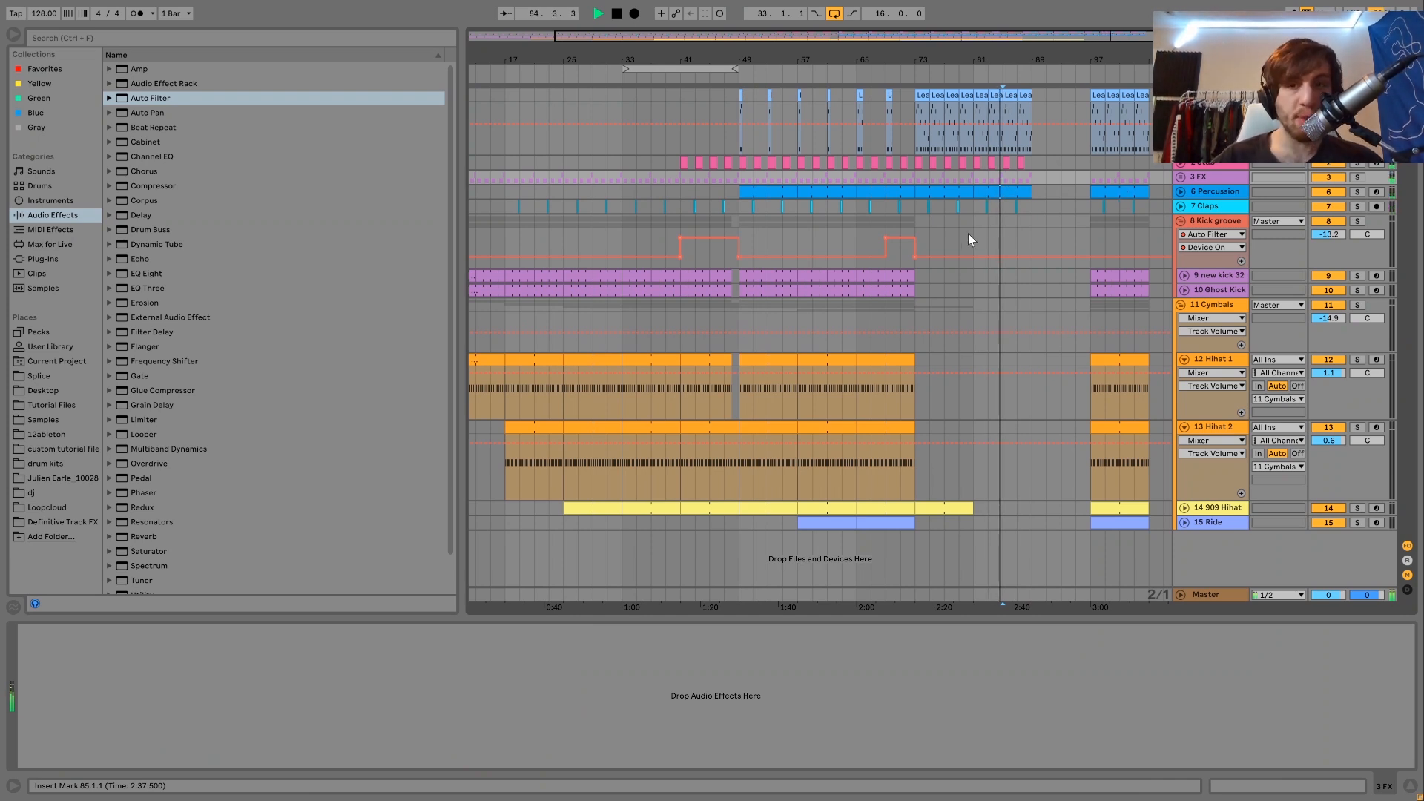
click(1004, 523)
drag(965, 56, 951, 97)
click(965, 97)
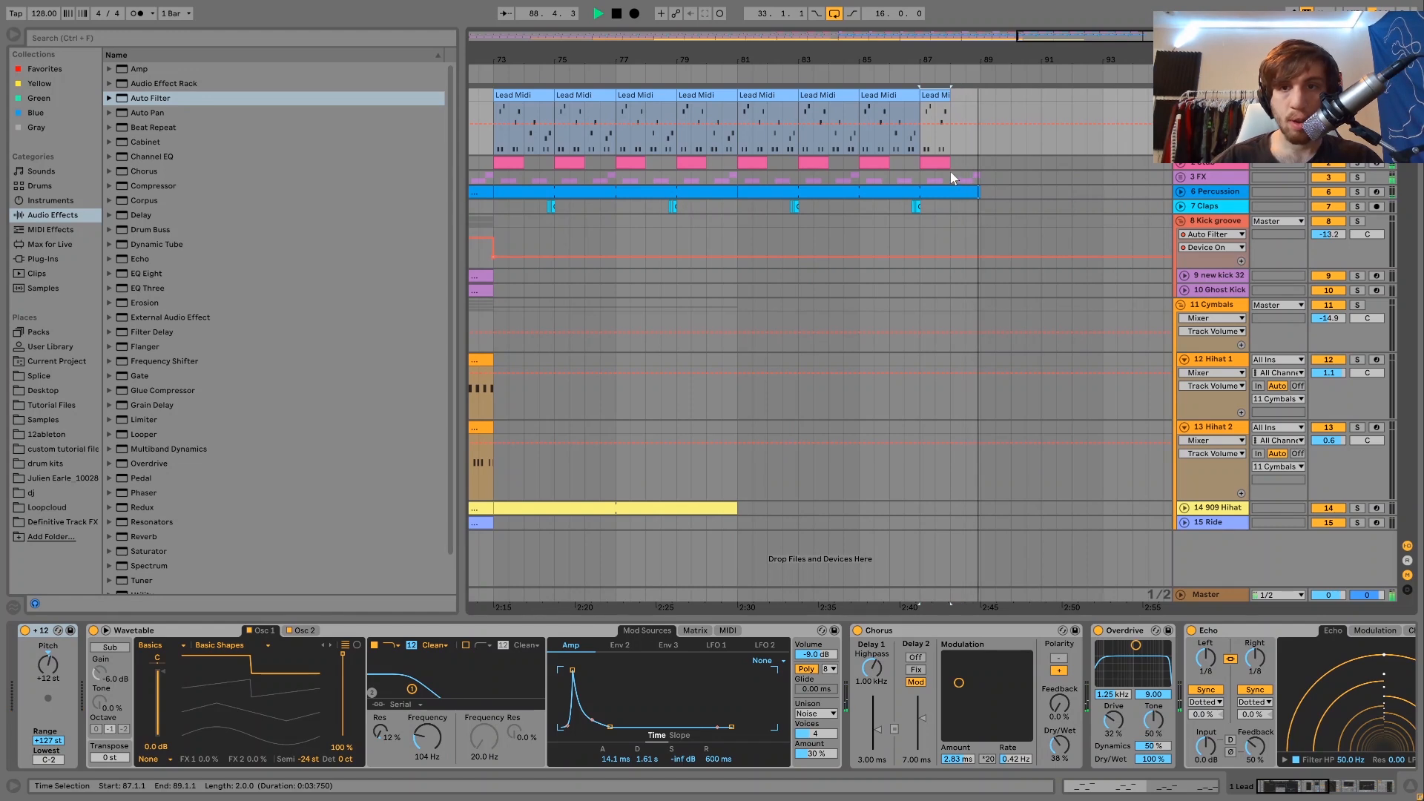
key(space)
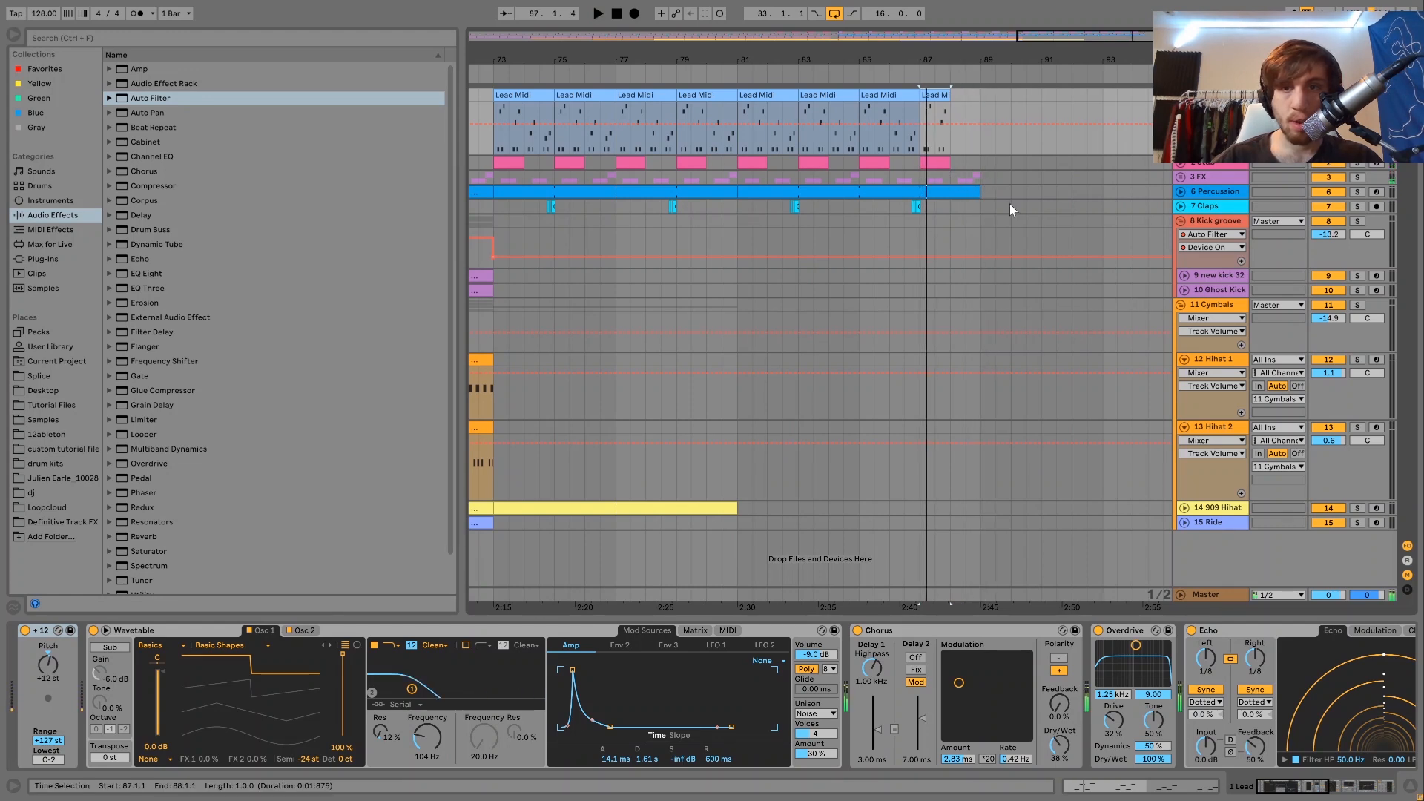
drag(951, 178, 1031, 221)
key(Delete)
drag(963, 62, 995, 65)
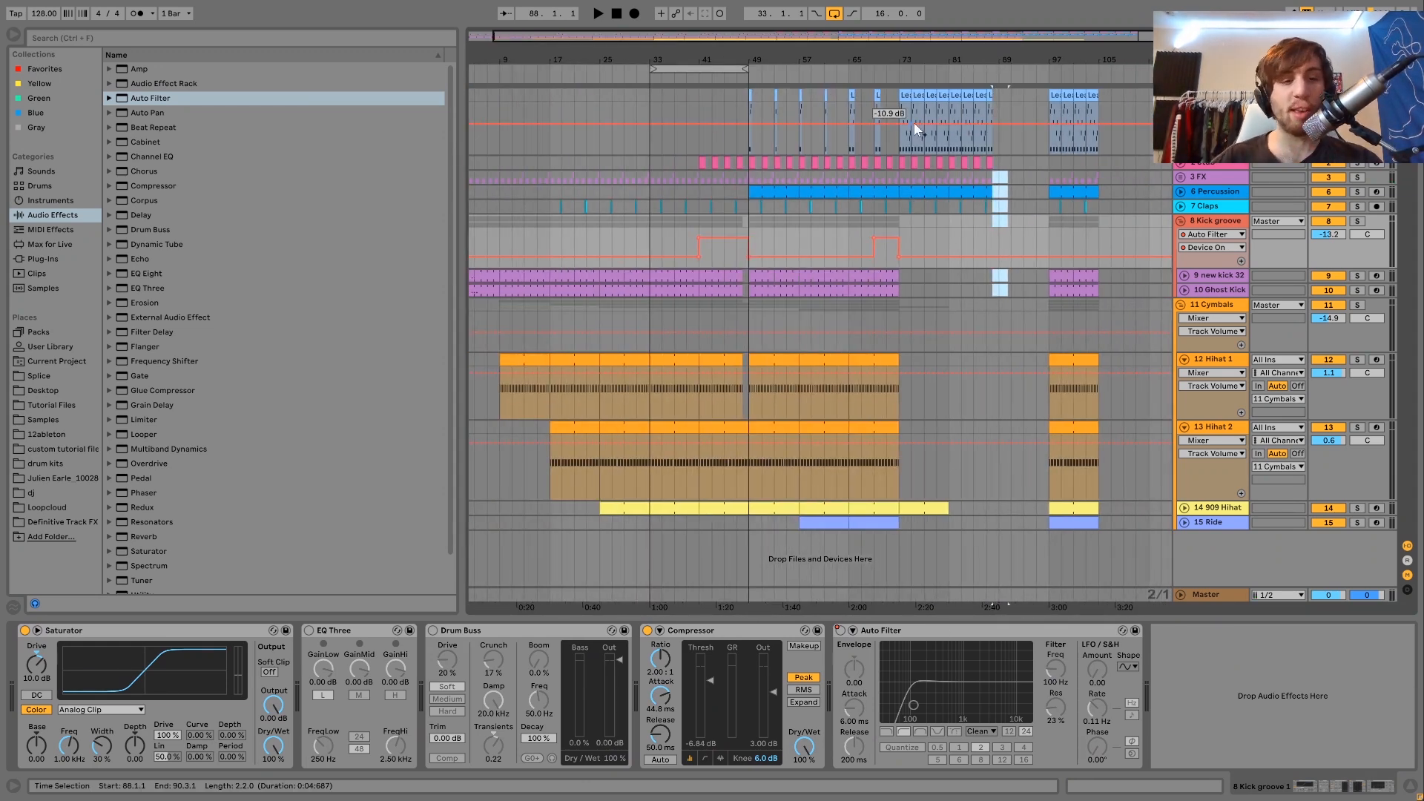
Step: Open the Definitive Track FX Vol. 1 folder within Tutorial Files
click(951, 141)
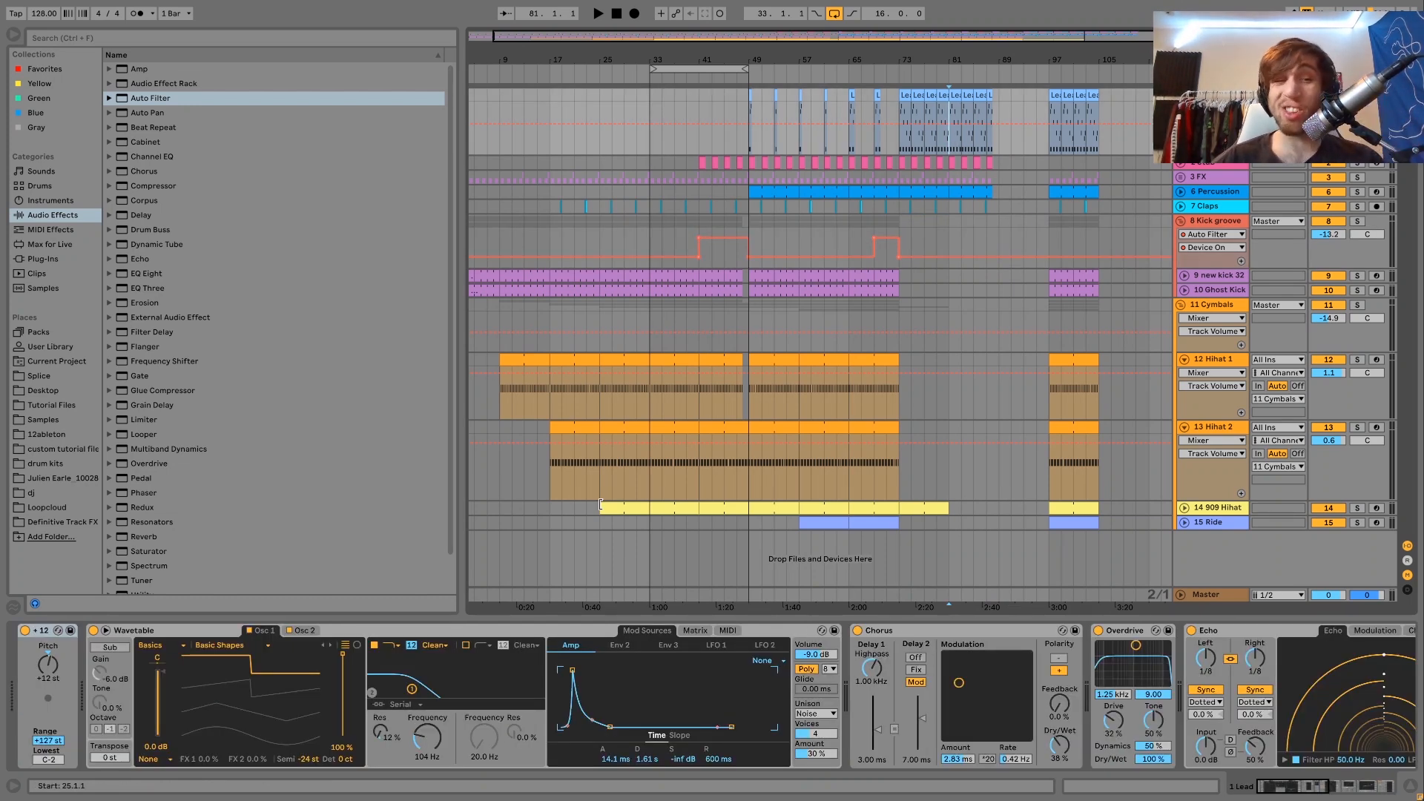
click(49, 406)
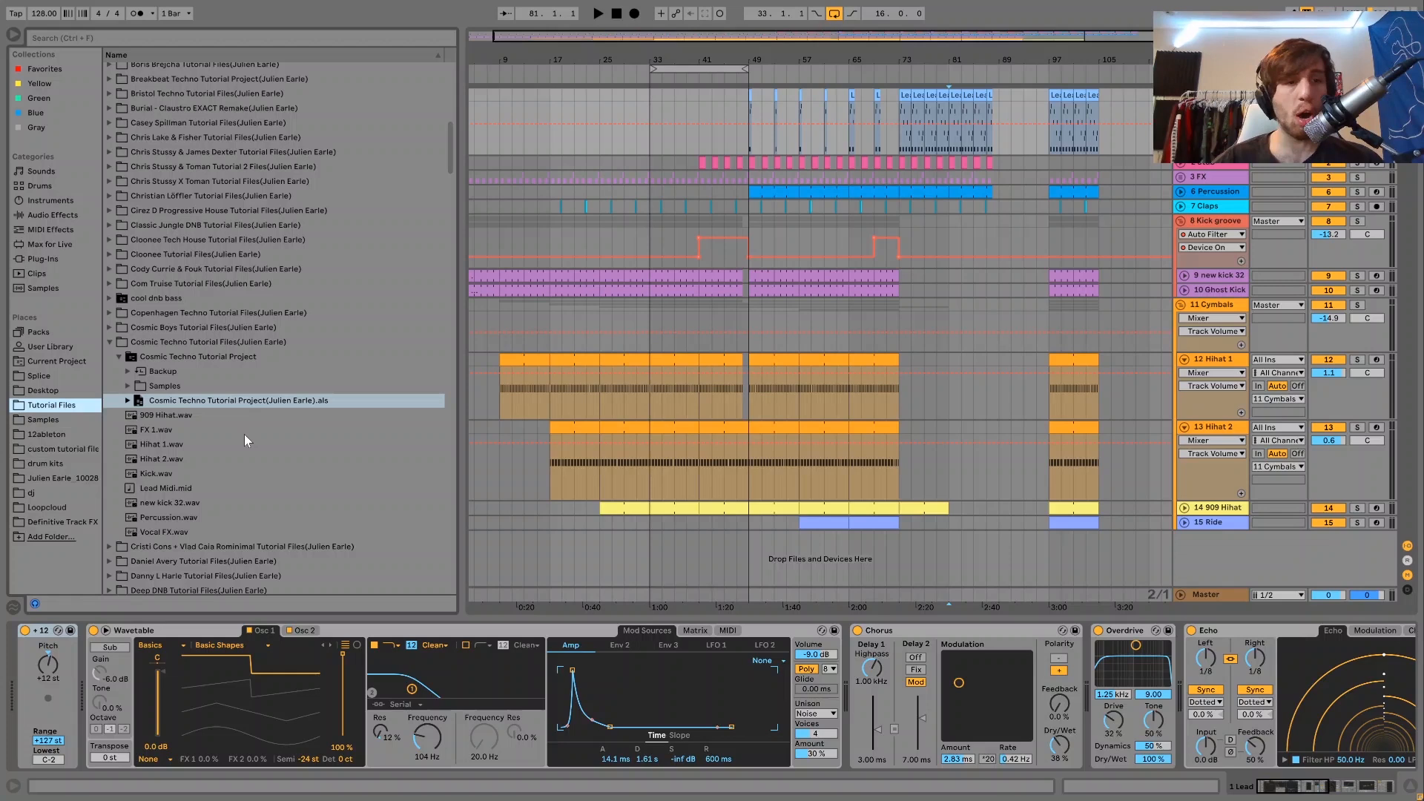
click(243, 433)
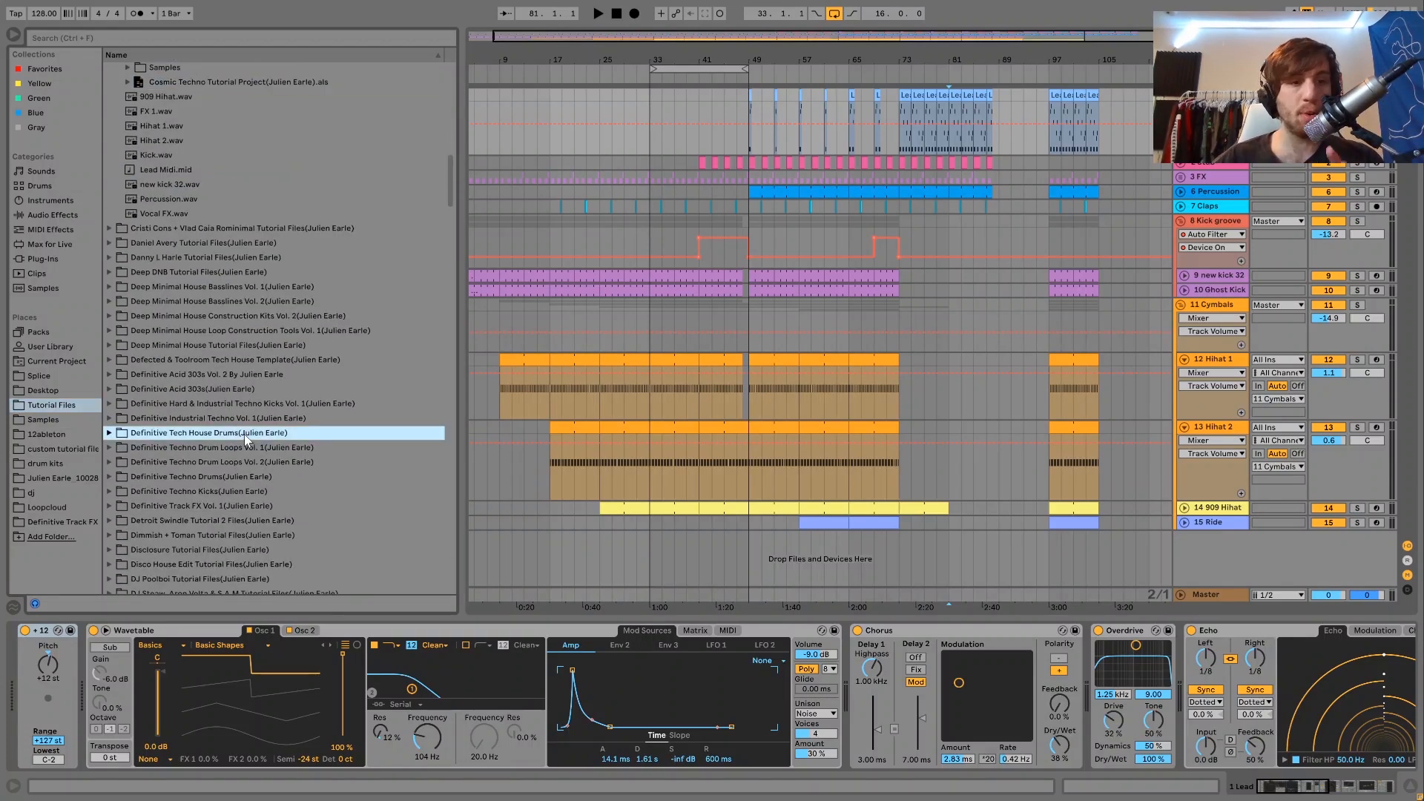
key(Down)
key(Down)
key(Down)
key(Down)
key(Down)
key(Right)
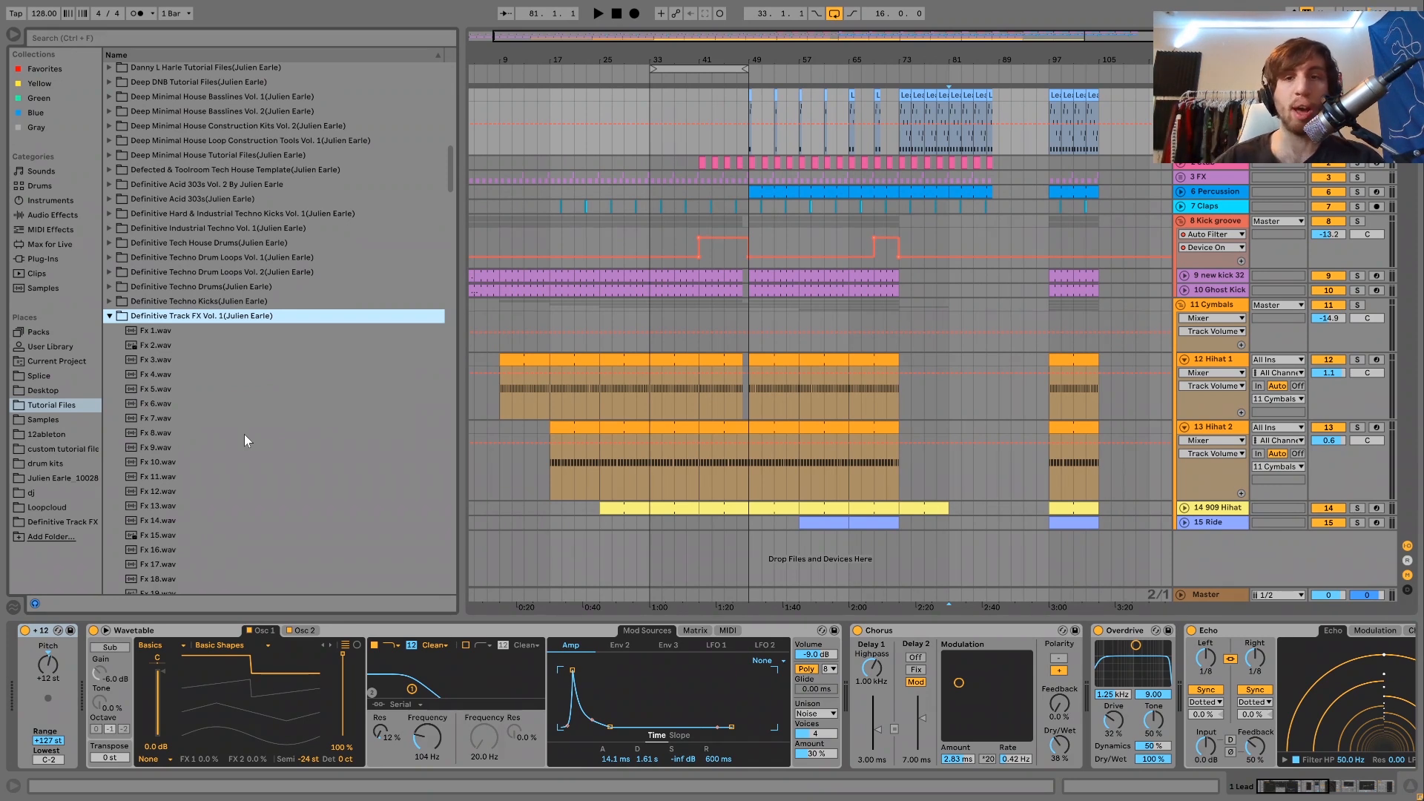
Step: Add Fx 2.wav at bar 81 on a new audio track and warp its peak from 13.1.3 to bar 15 of the sample
click(157, 345)
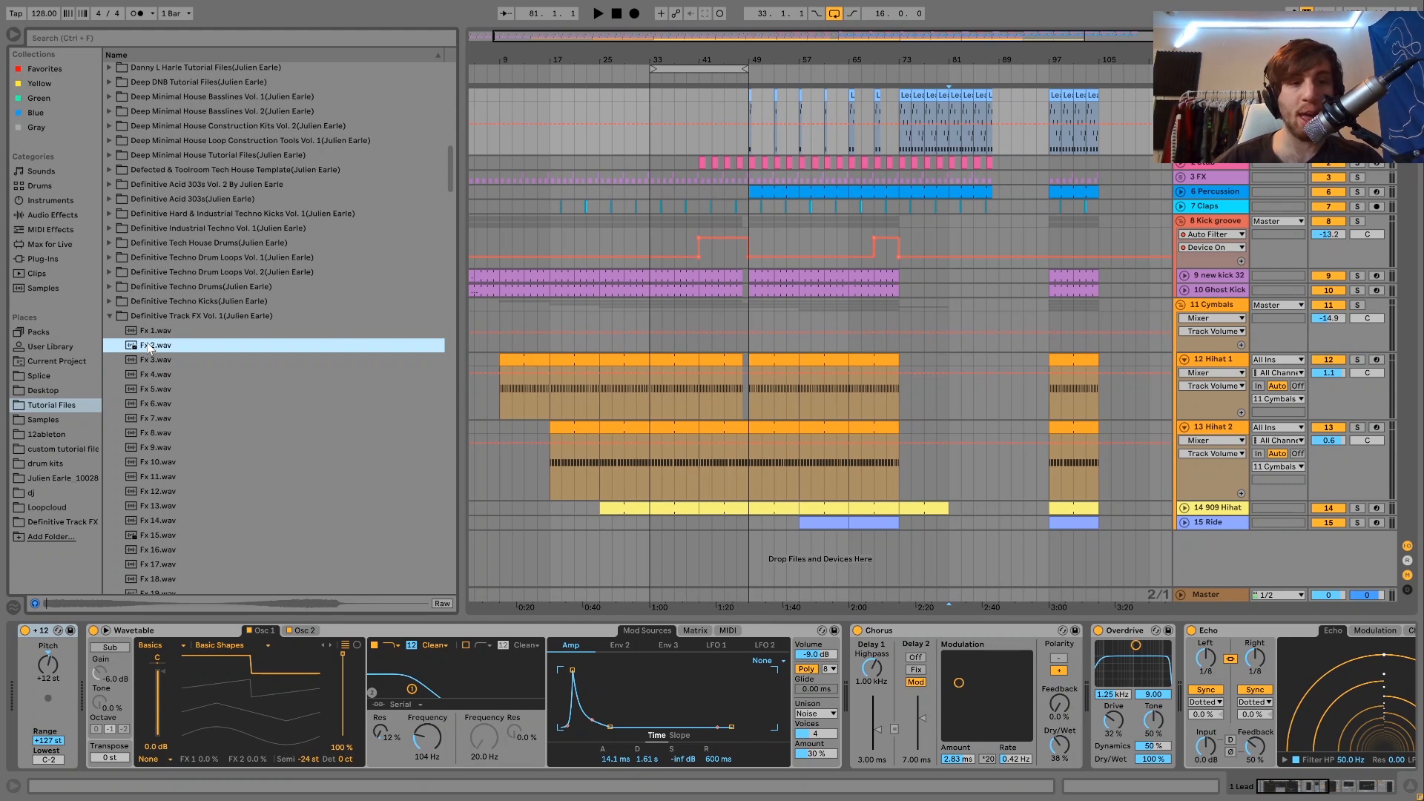
drag(148, 347, 980, 527)
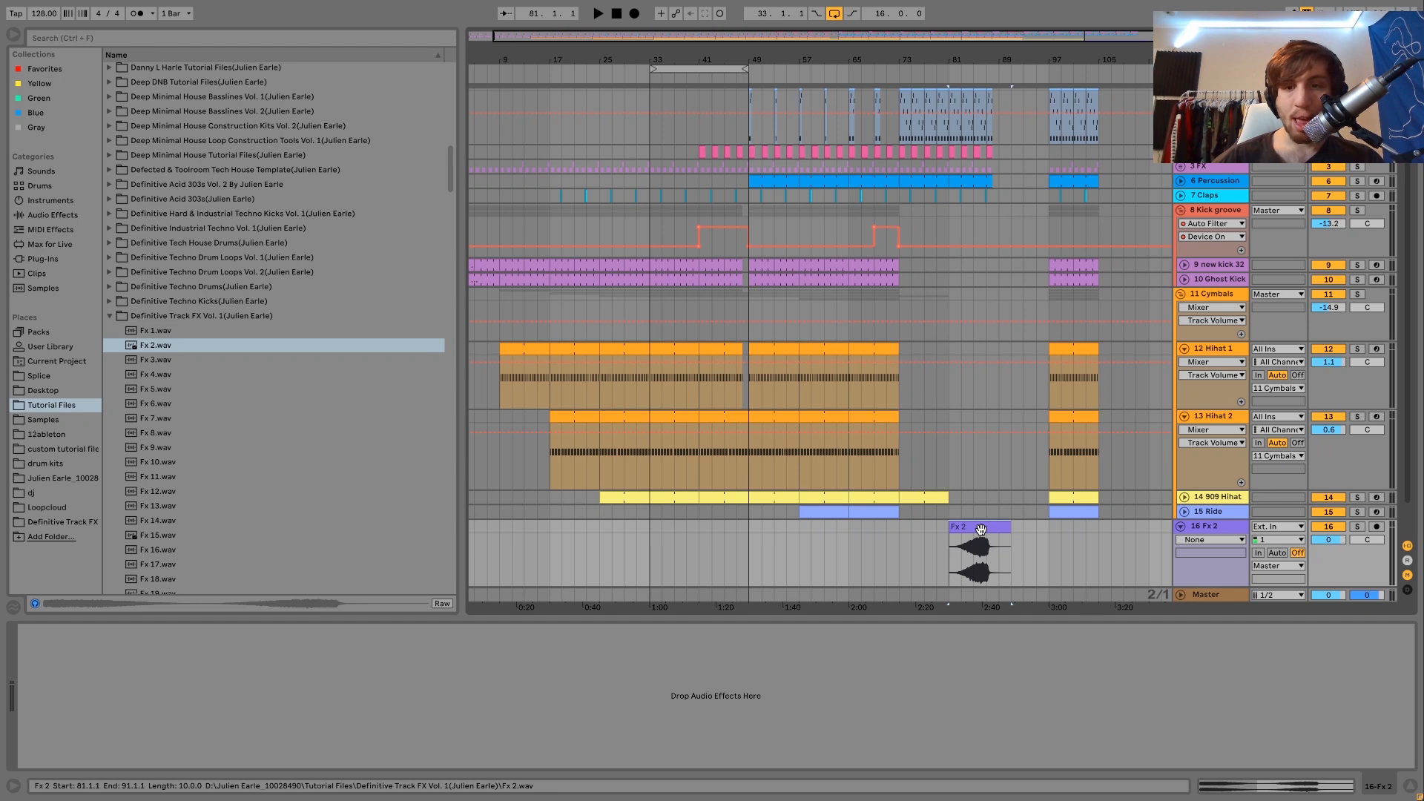
double_click(981, 528)
double_click(967, 508)
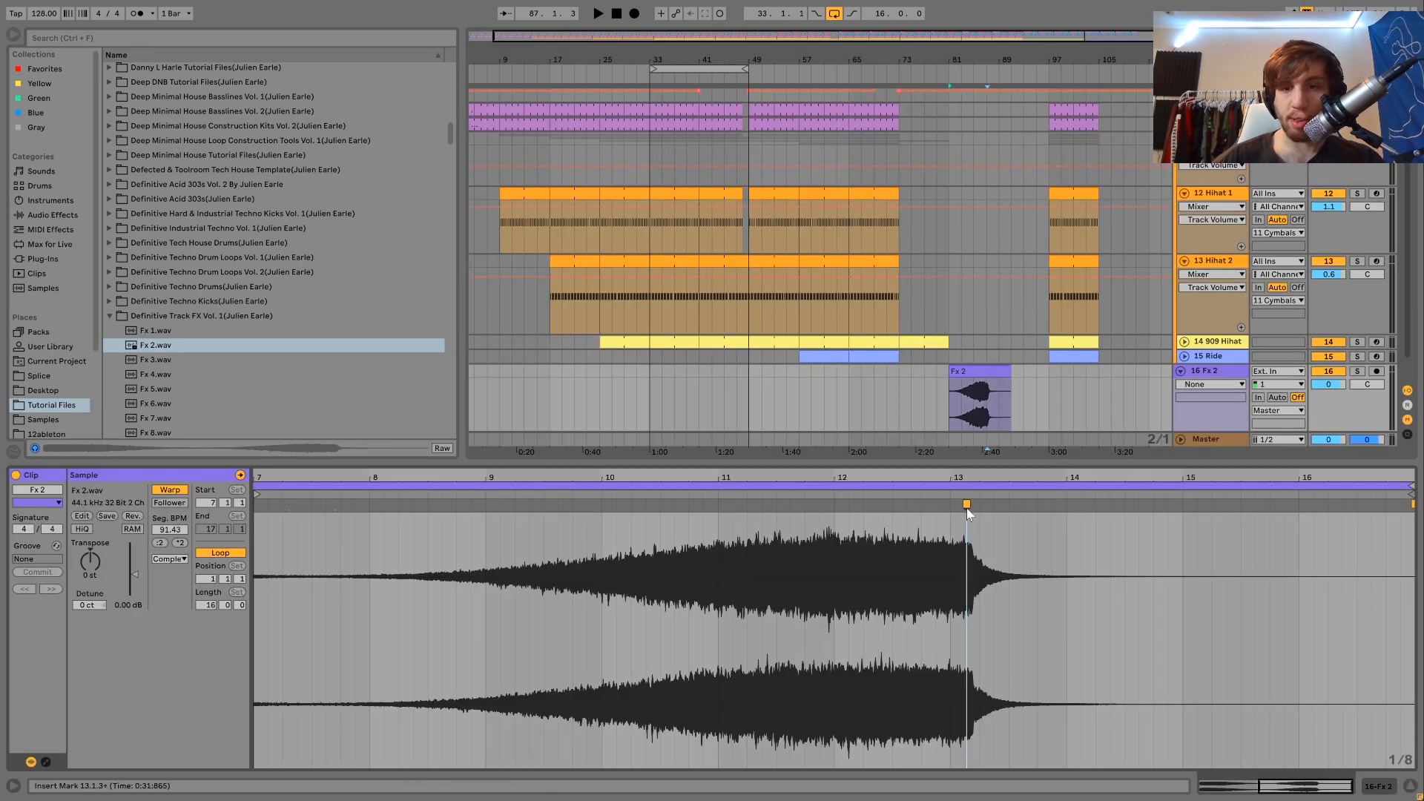
drag(967, 509, 1183, 514)
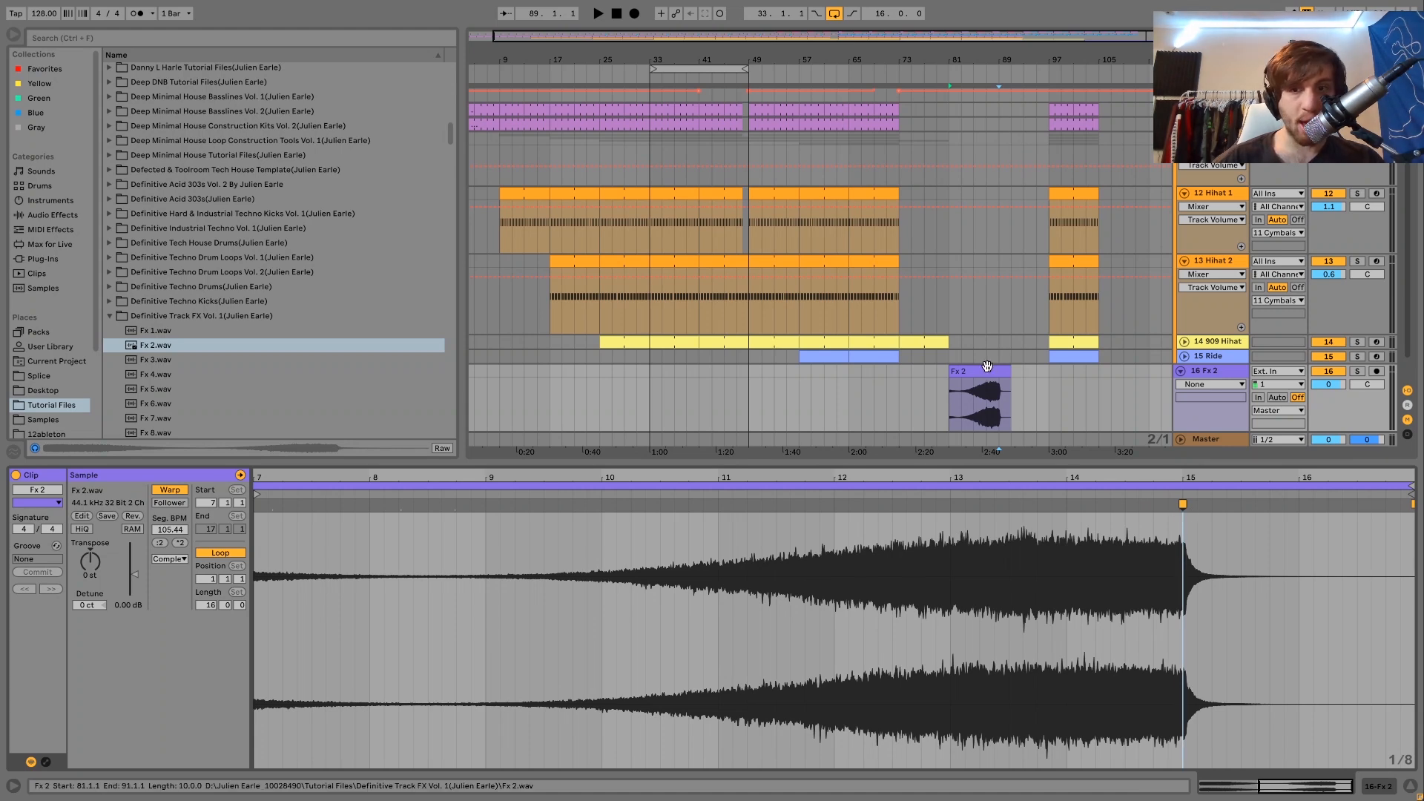
Step: Lower the Fx 2 track volume to -15.0 dB while listening to the riser with the other tracks
click(1222, 367)
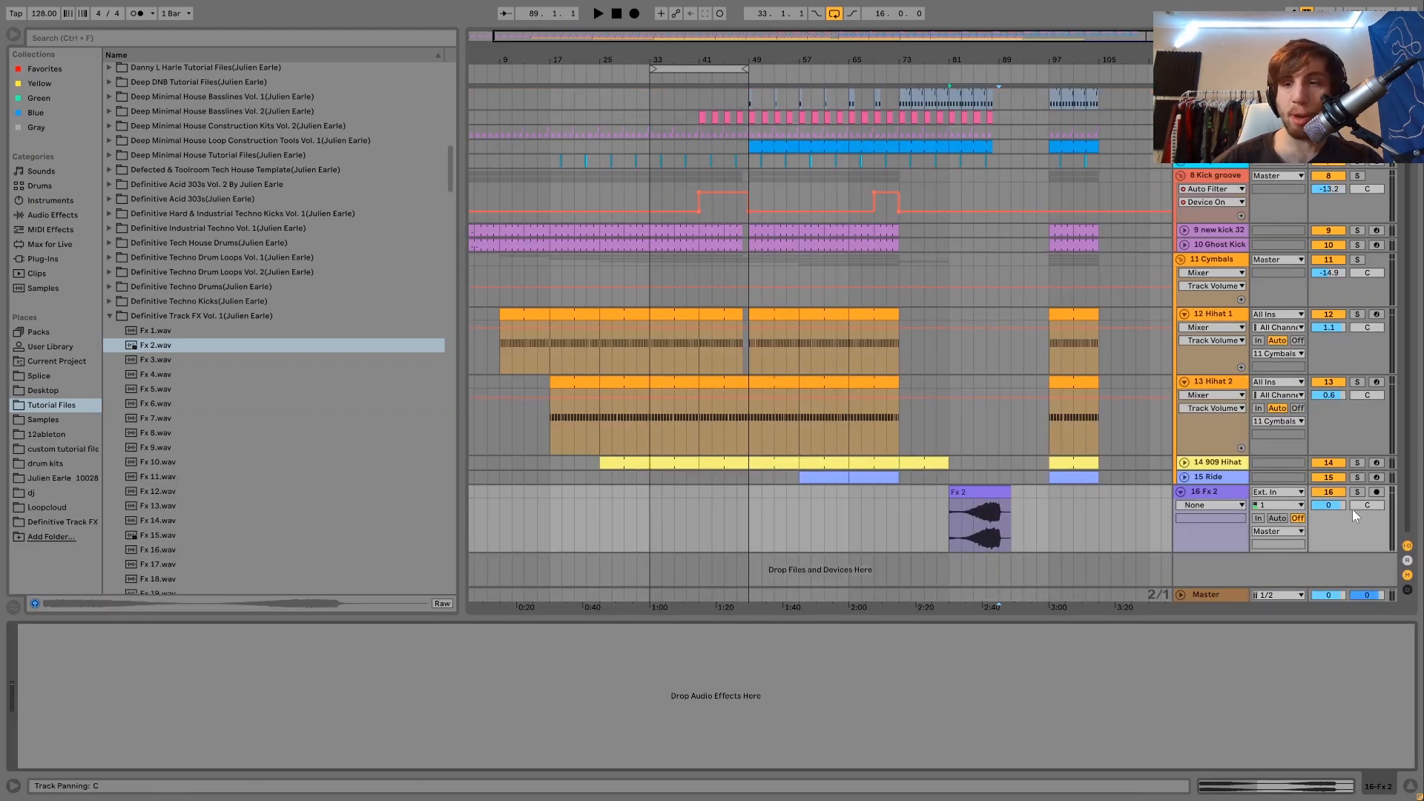
drag(1327, 504, 1328, 513)
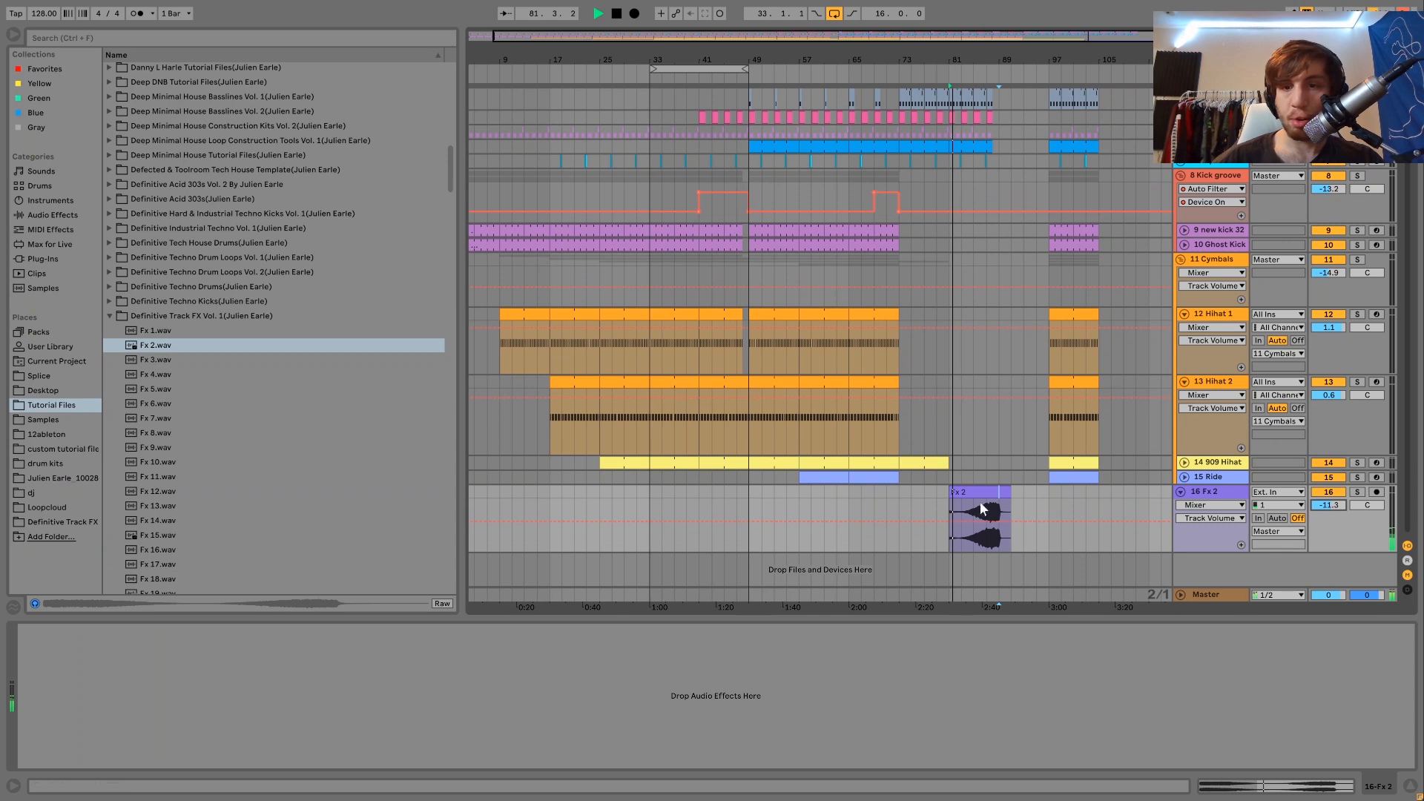
click(990, 478)
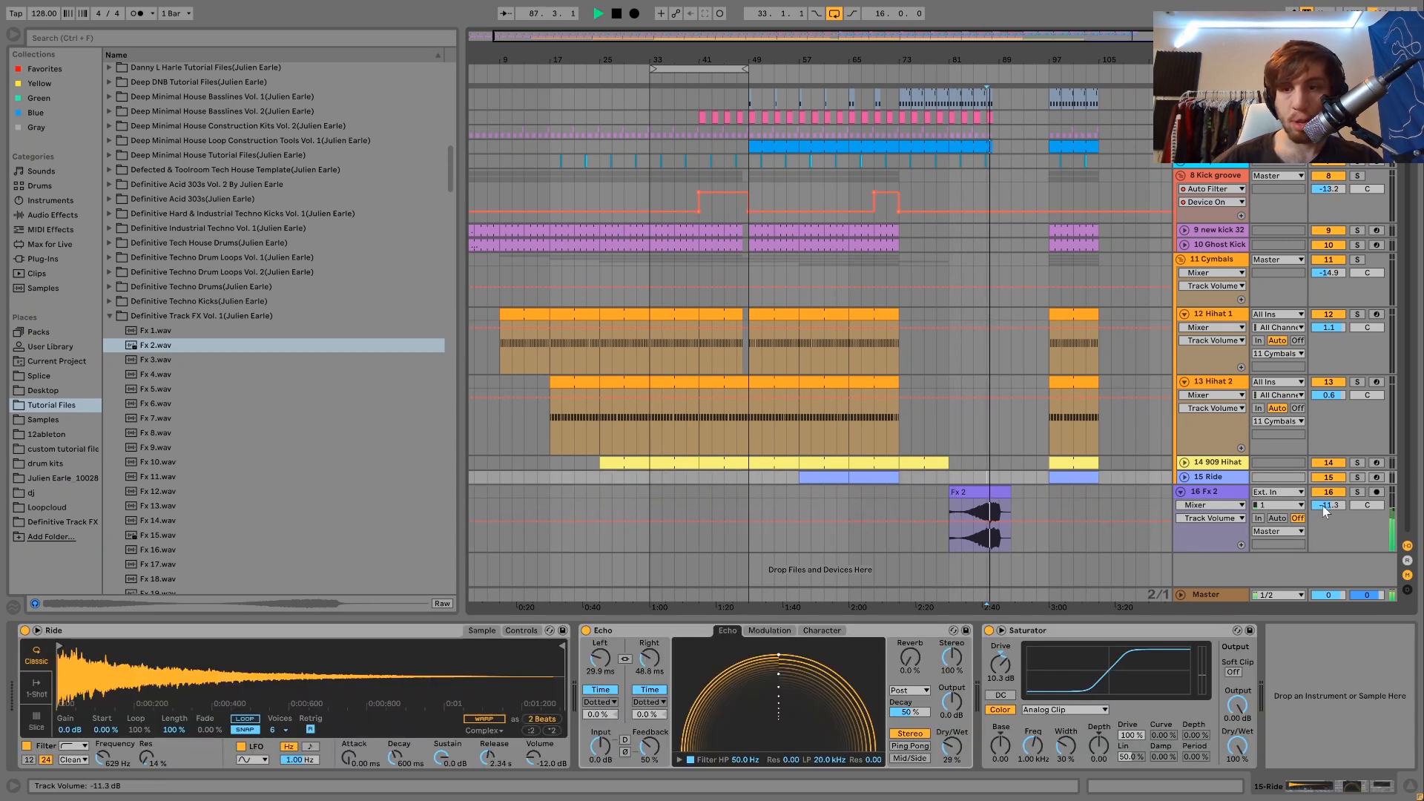
drag(1325, 511, 1325, 528)
key(space)
Step: Move the Fx 2 clip one bar earlier so its peak meets bar 88, and play the transition from bar 87.3
drag(995, 58, 957, 491)
click(915, 476)
key(space)
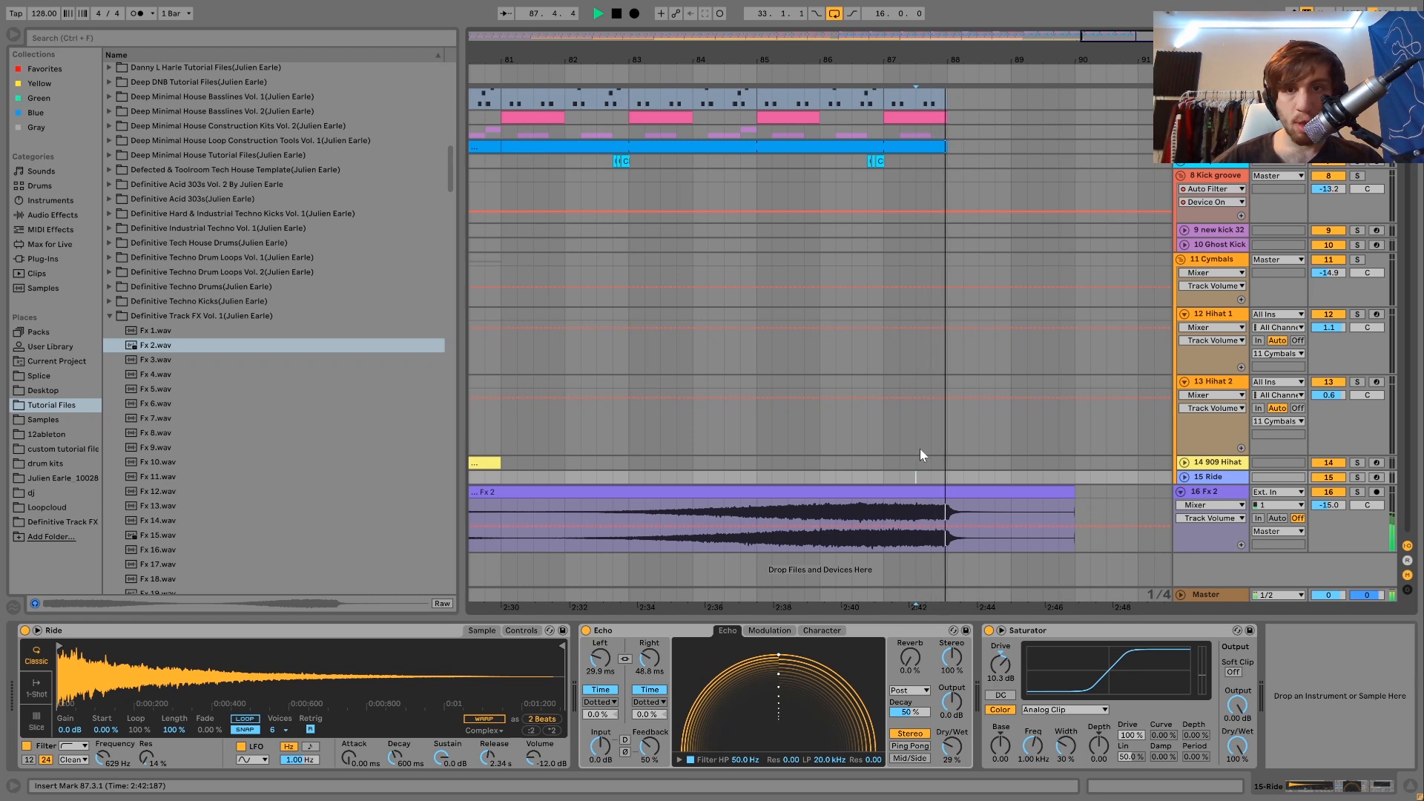
scroll(919, 448, up, 2)
key(space)
Step: Copy the FX, Percussion, Claps, new kick 32 and Ghost Kick clips from bar 97 to bar 89, filling bars 89 to 97
drag(958, 63, 950, 30)
drag(1023, 179, 911, 179)
click(1035, 295)
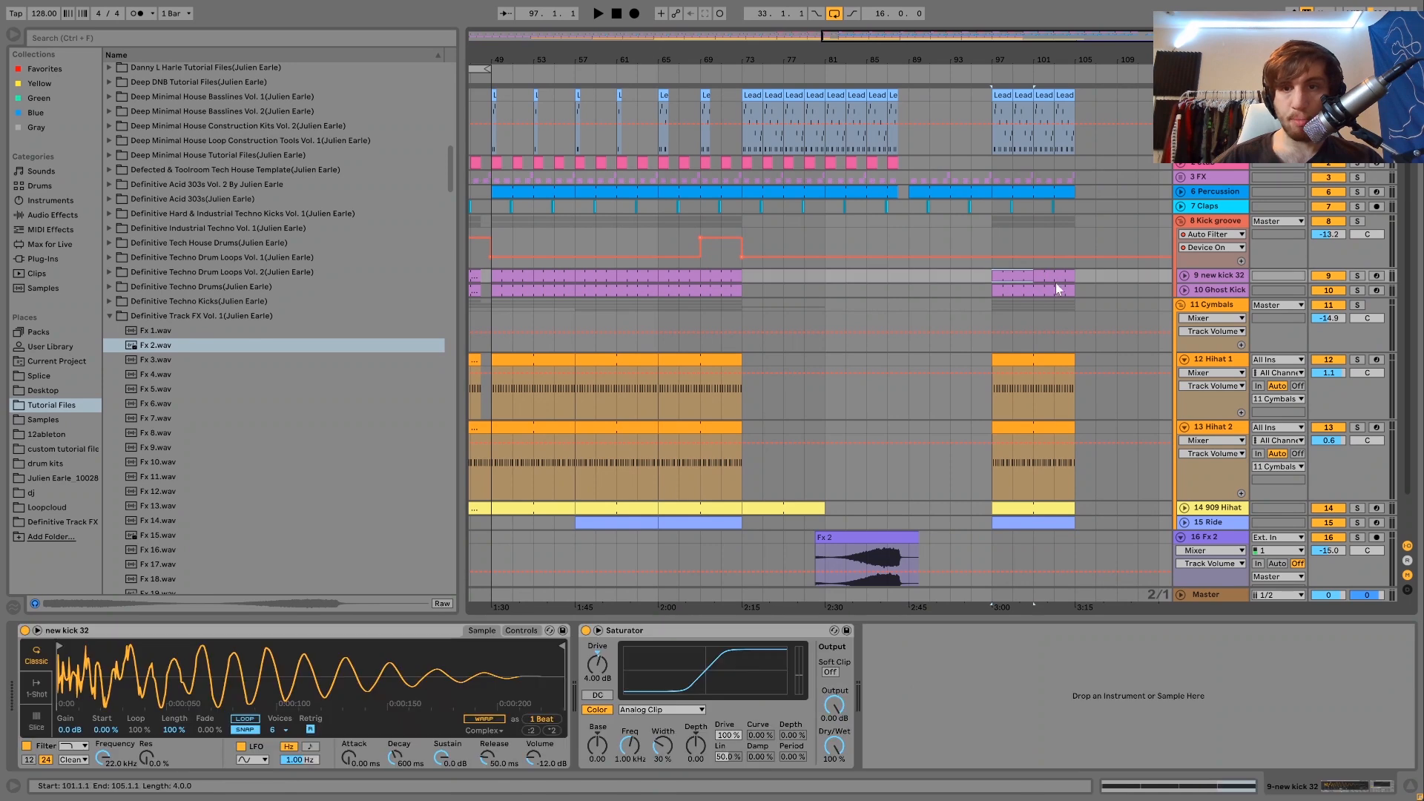
click(909, 273)
key(ctrl+v)
Step: Fill bars 89 to 97 with copies of the Lead and Stab clips, and play the section
click(664, 92)
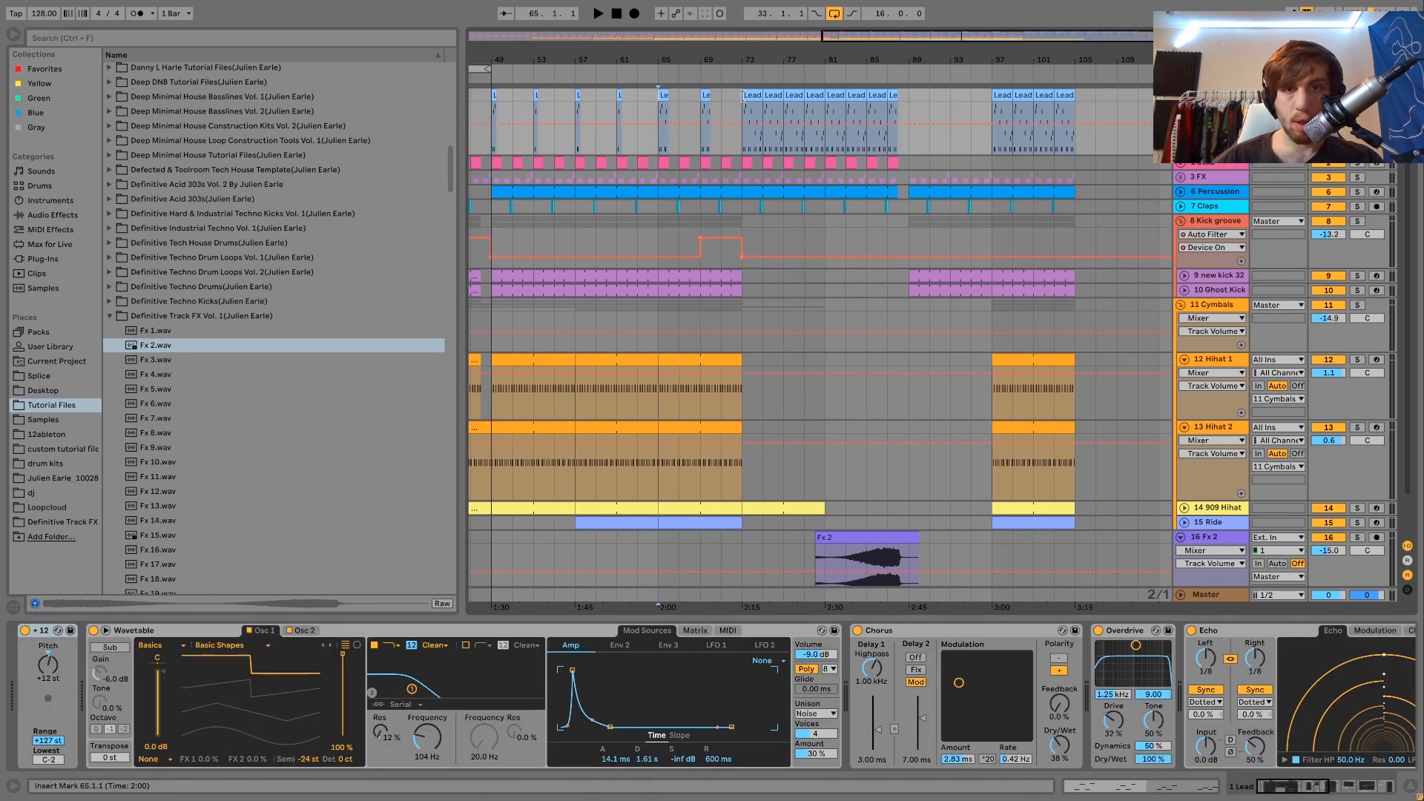
click(880, 93)
click(911, 104)
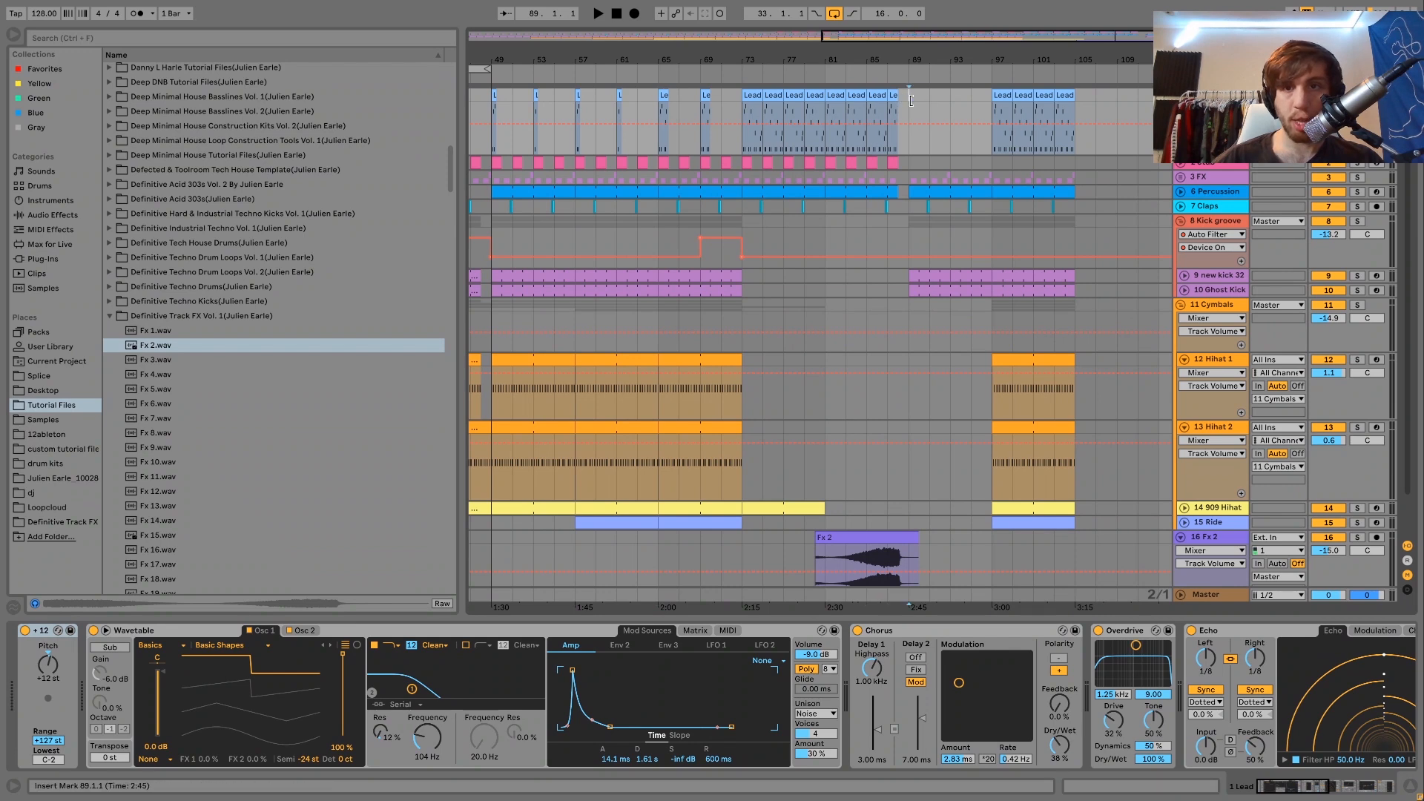
key(ctrl+v)
key(ctrl+v)
click(911, 164)
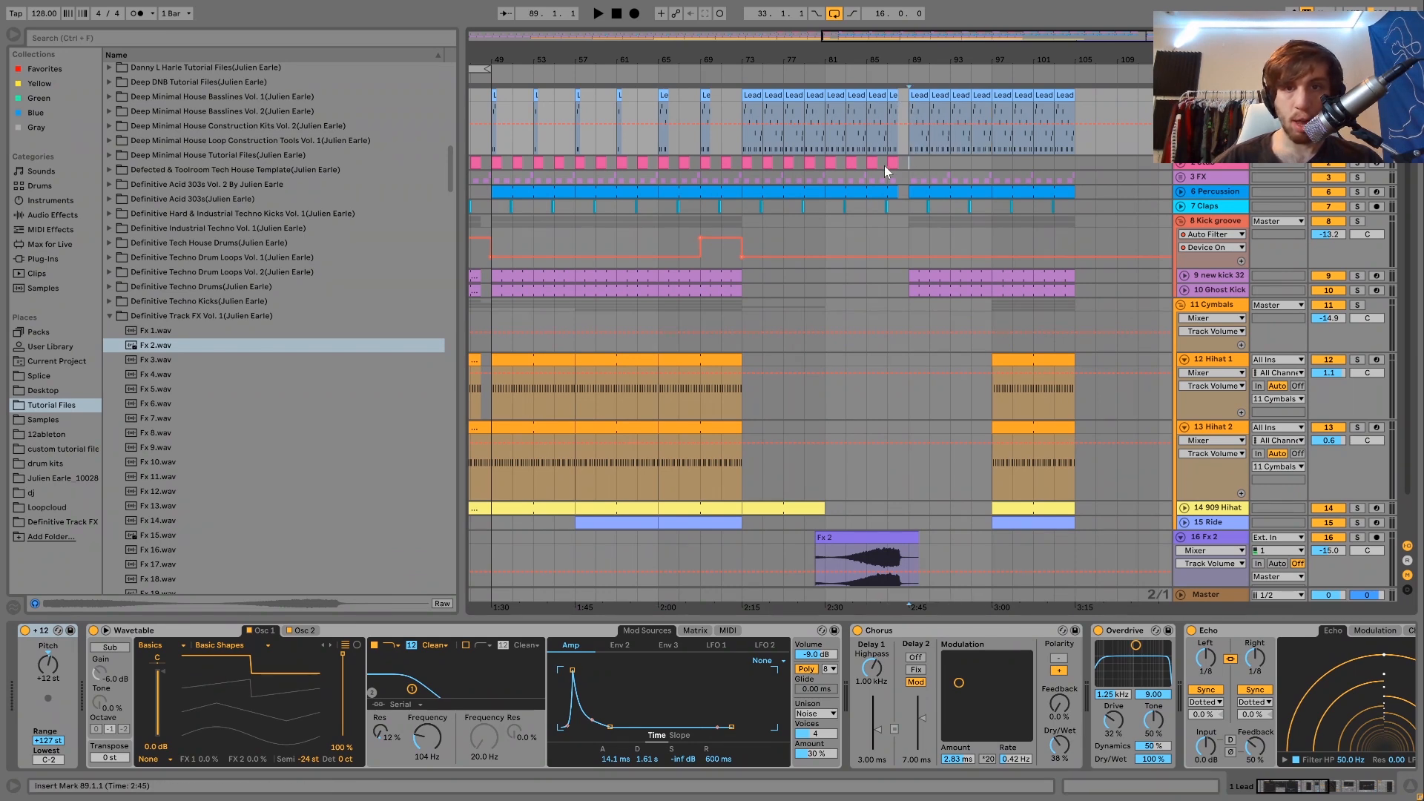
key(ctrl+d)
key(space)
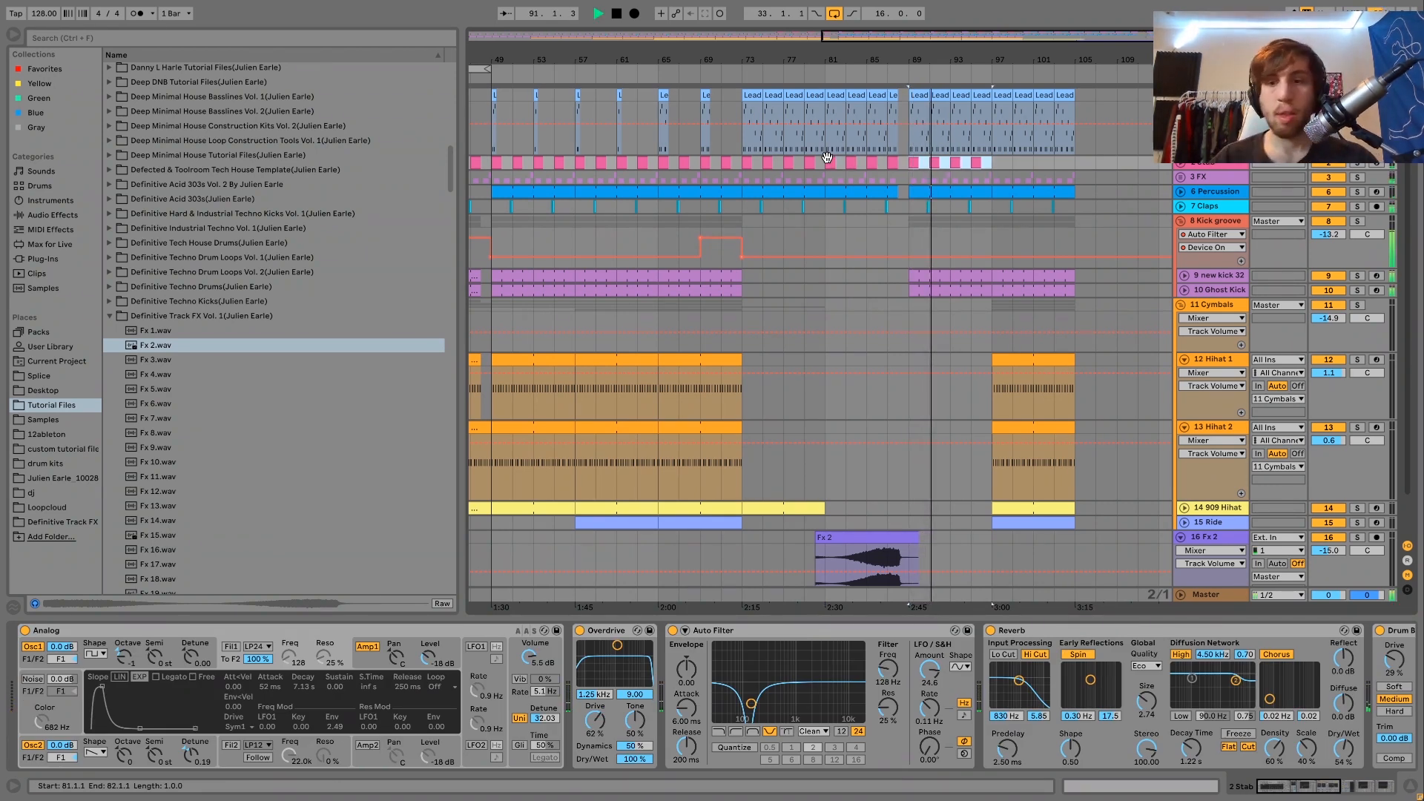
Step: Move the Hihat 1, Hihat 2, 909 Hihat and Ride clips from bar 97 to bar 105
click(1035, 363)
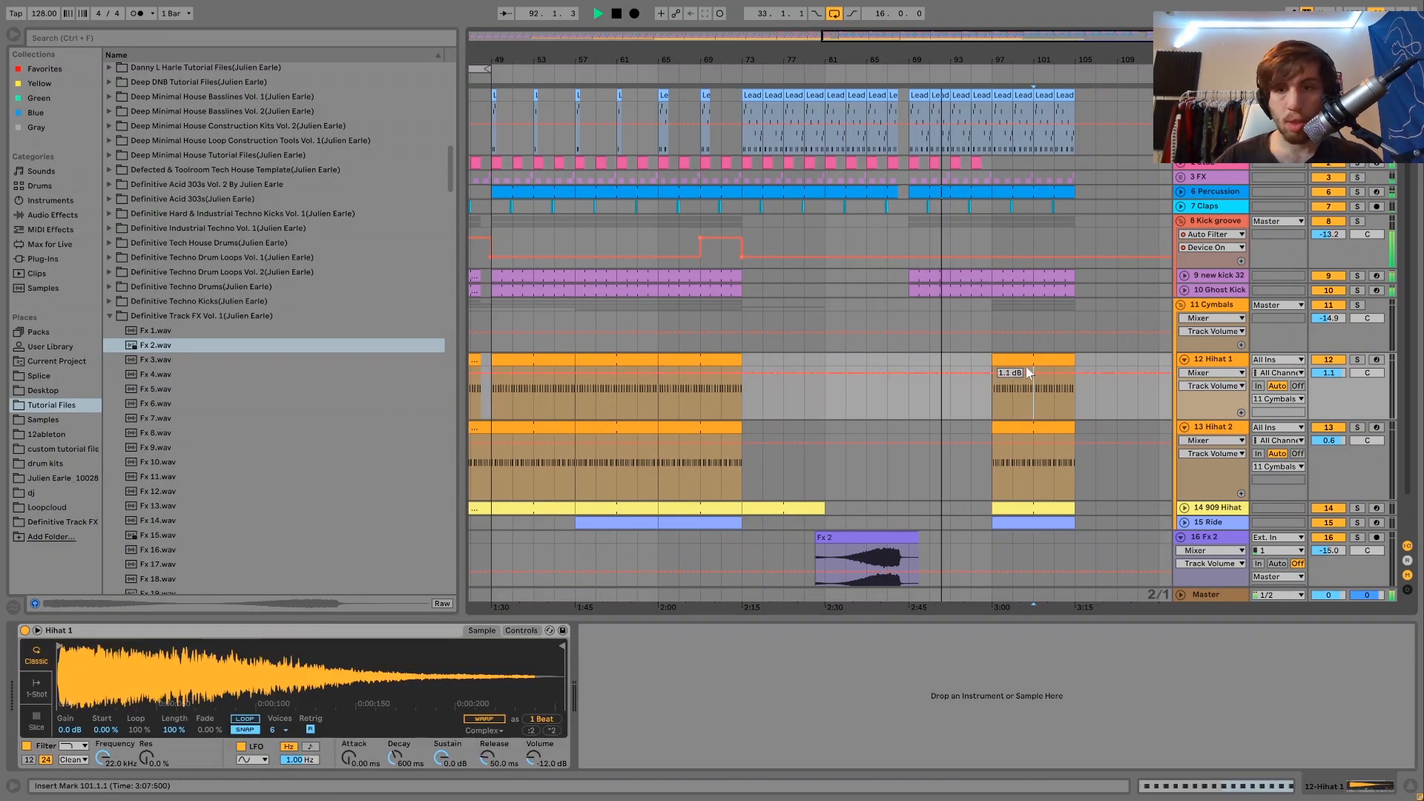
shift+click(1048, 525)
key(ctrl+x)
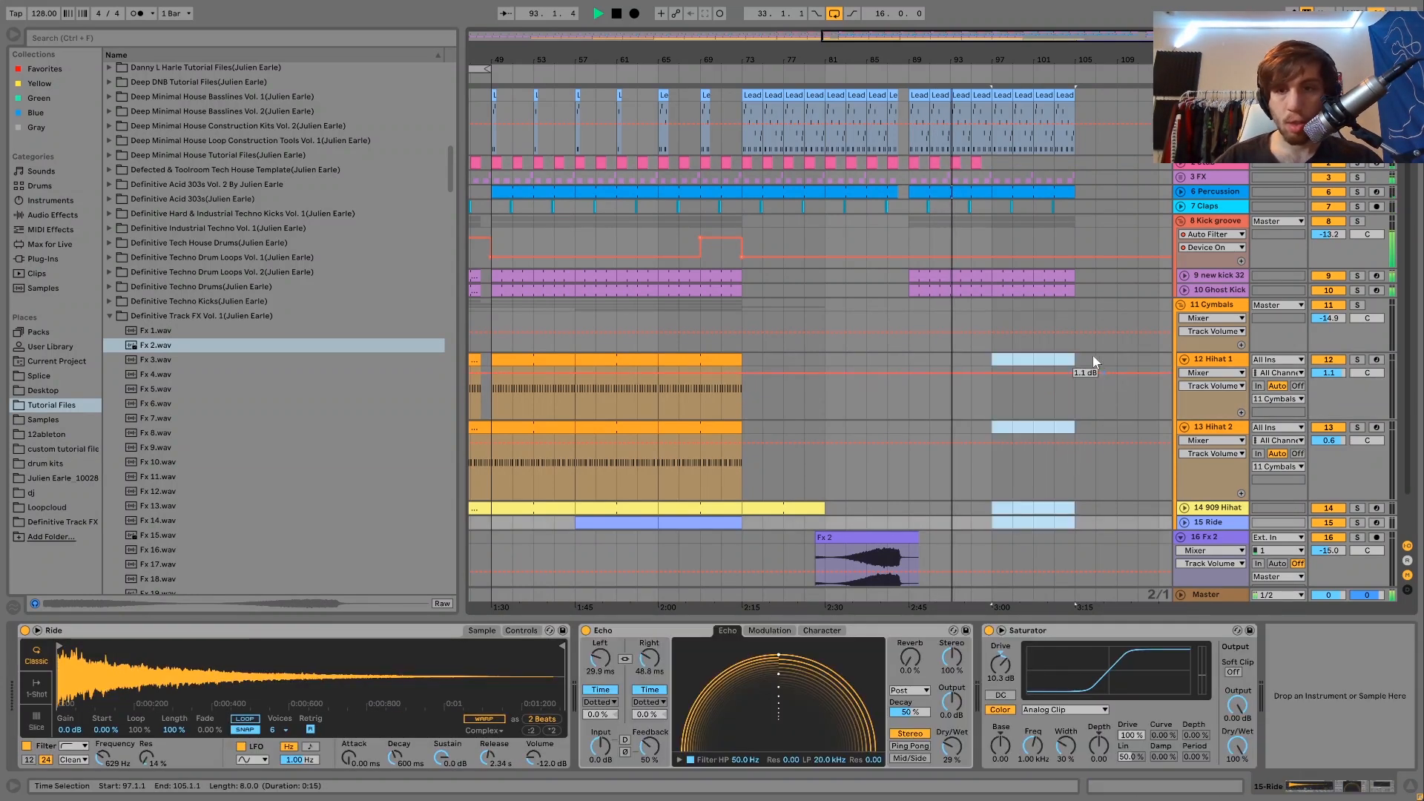
click(1079, 357)
key(ctrl+v)
Step: Copy the Hihat 1 clip from bar 105 to bar 97, and duplicate the Stab clips of bars 89 to 97 up to bar 105
click(1101, 359)
key(ctrl+c)
click(999, 362)
key(ctrl+v)
drag(994, 163, 905, 159)
key(ctrl+d)
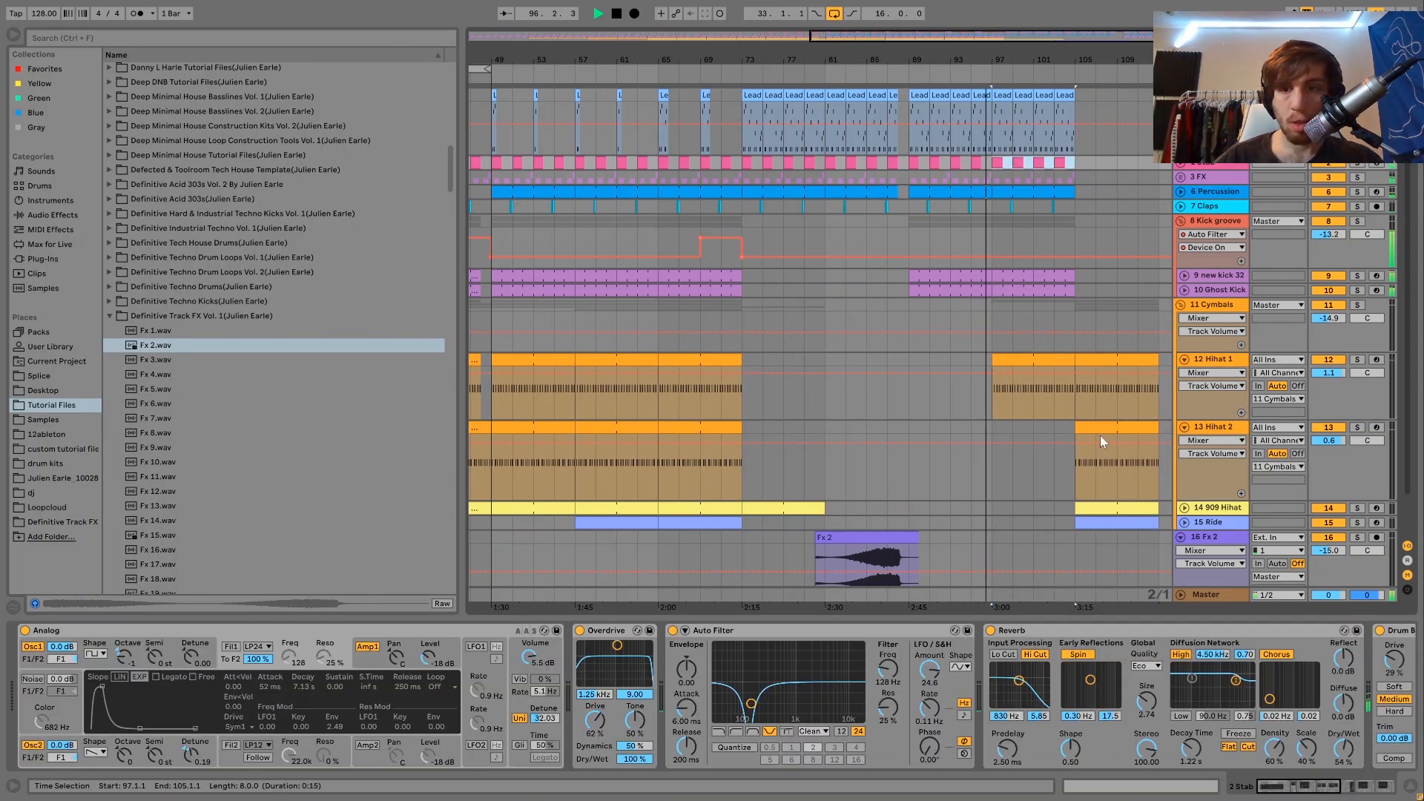
Step: Copy the Hihat 2 clip from bar 105 to bar 97
click(1107, 437)
key(ctrl+c)
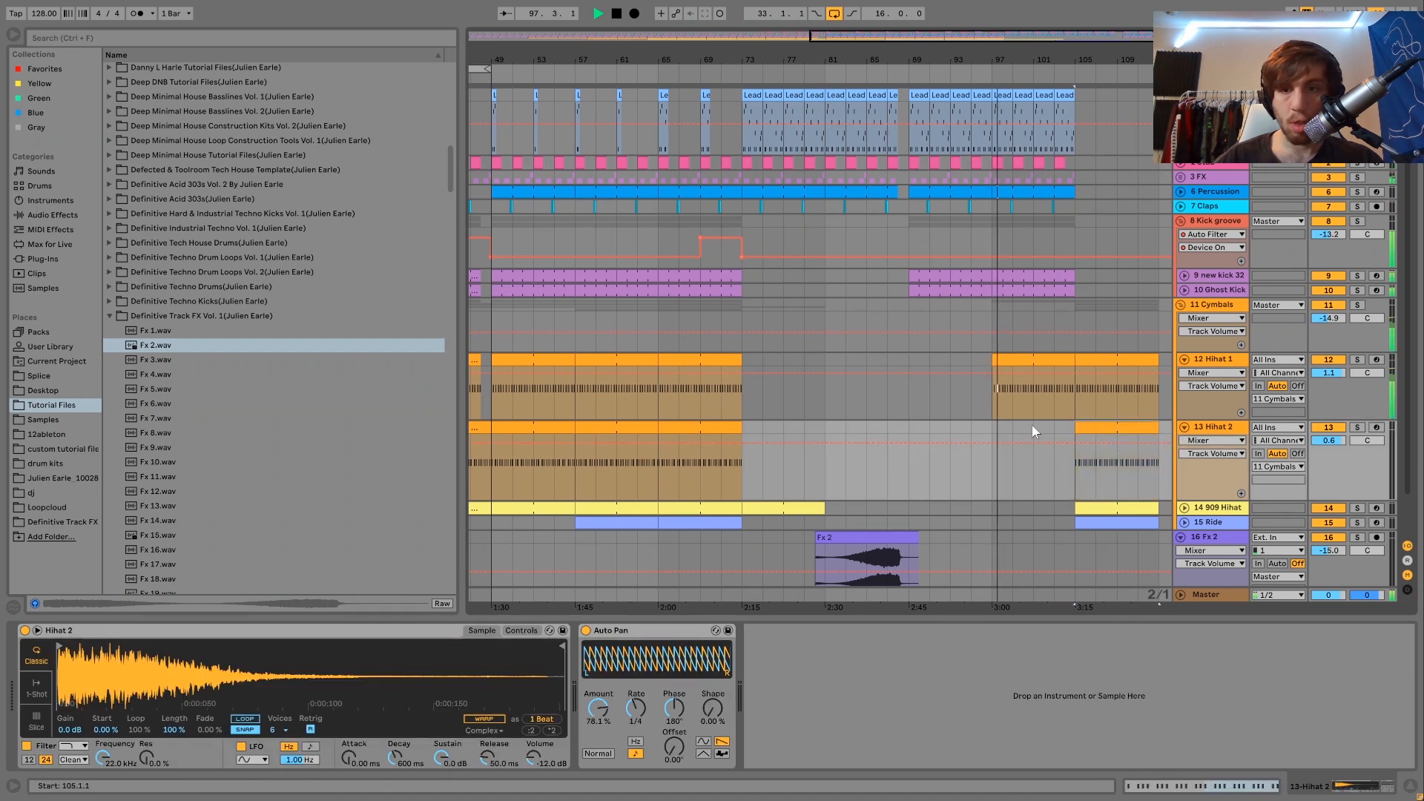
click(991, 427)
key(ctrl+v)
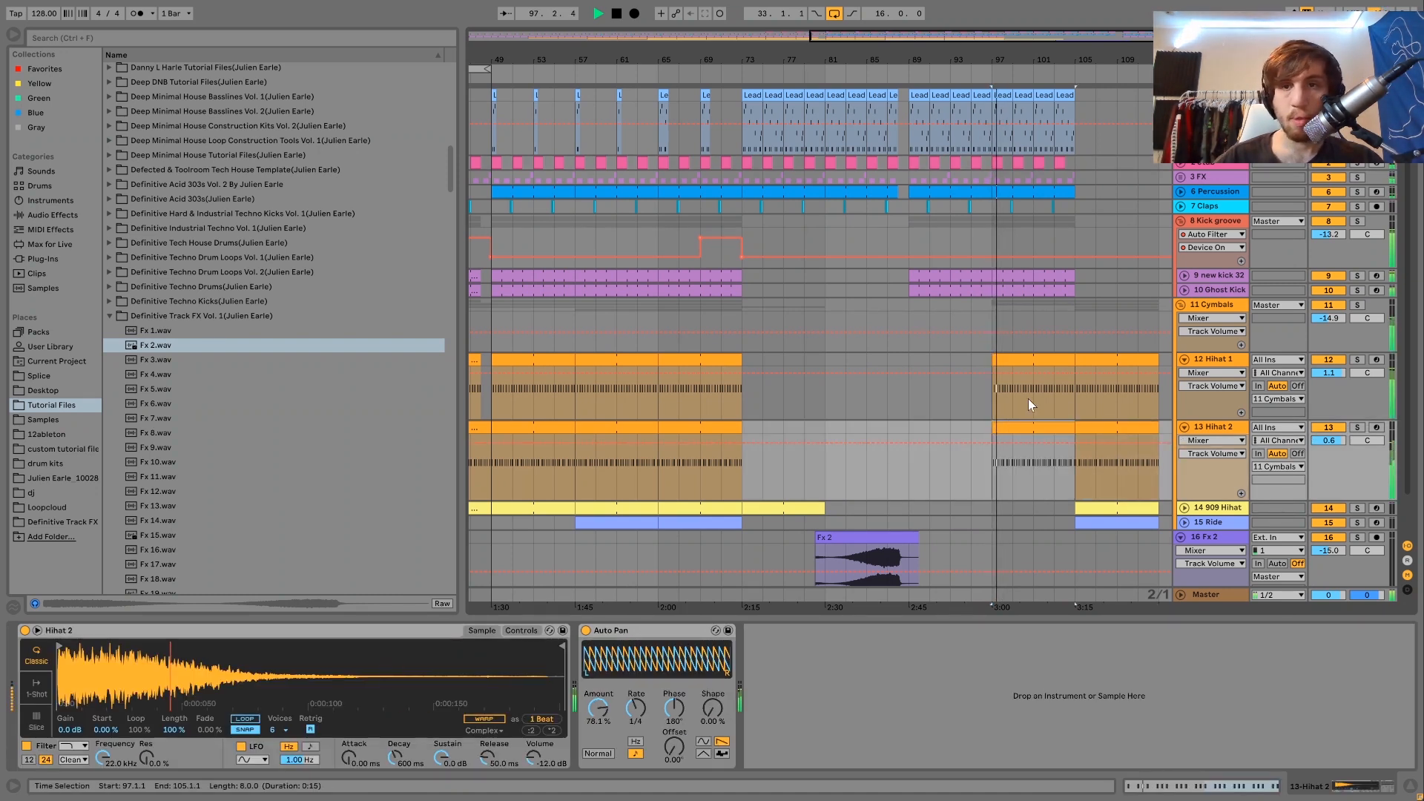
Step: Stop playback and duplicate the Lead through Ghost Kick clips from bar 105 up to bar 121
click(1063, 291)
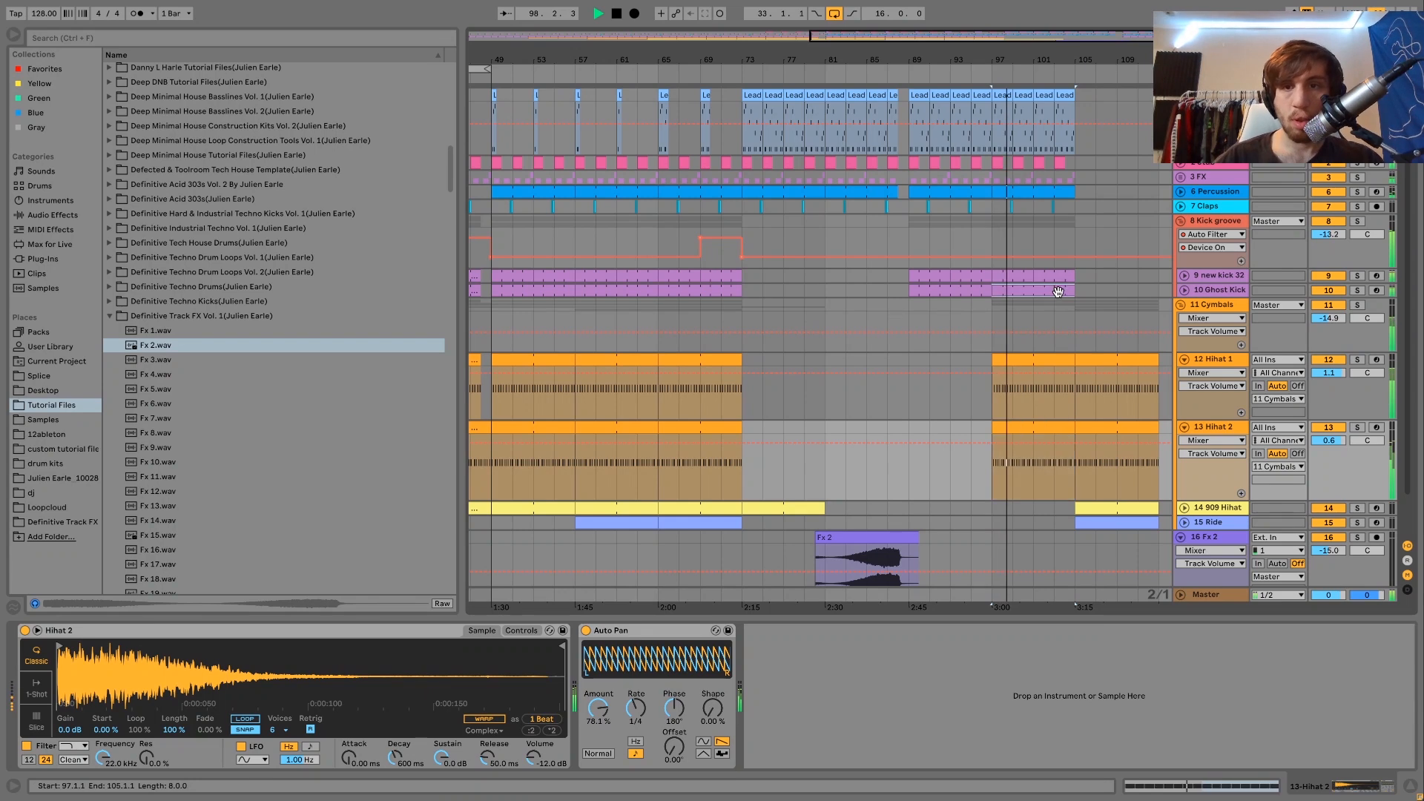
key(space)
shift+click(918, 91)
key(ctrl+d)
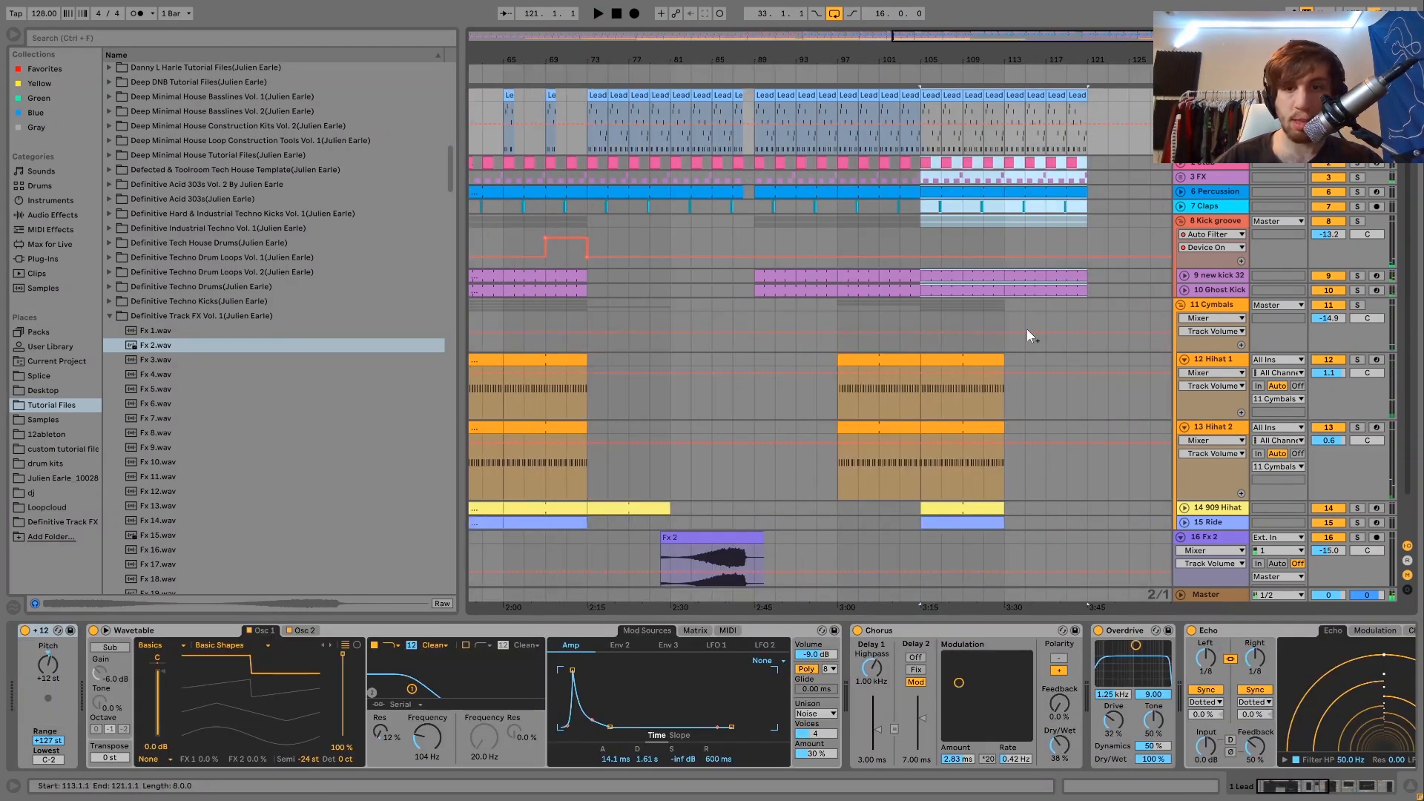
Step: Duplicate the Hihat 1, Hihat 2, 909 Hihat and Ride clips of bars 105 to 113 up to bar 121, and play them
click(979, 359)
shift+click(982, 523)
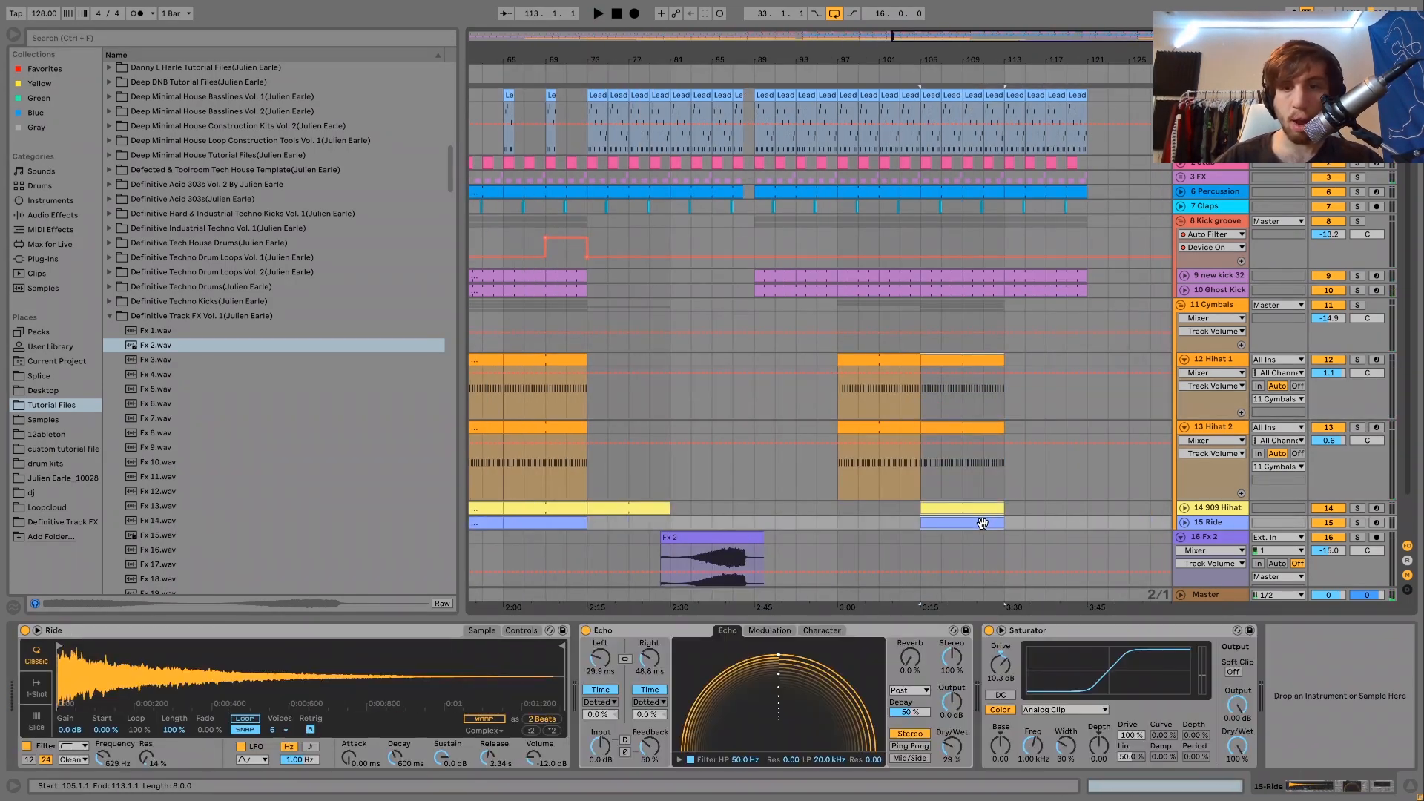
key(ctrl+d)
key(space)
Step: Duplicate all clips from Lead to Ride in bars 113 to 121 onto bars 121 to 129
click(1039, 523)
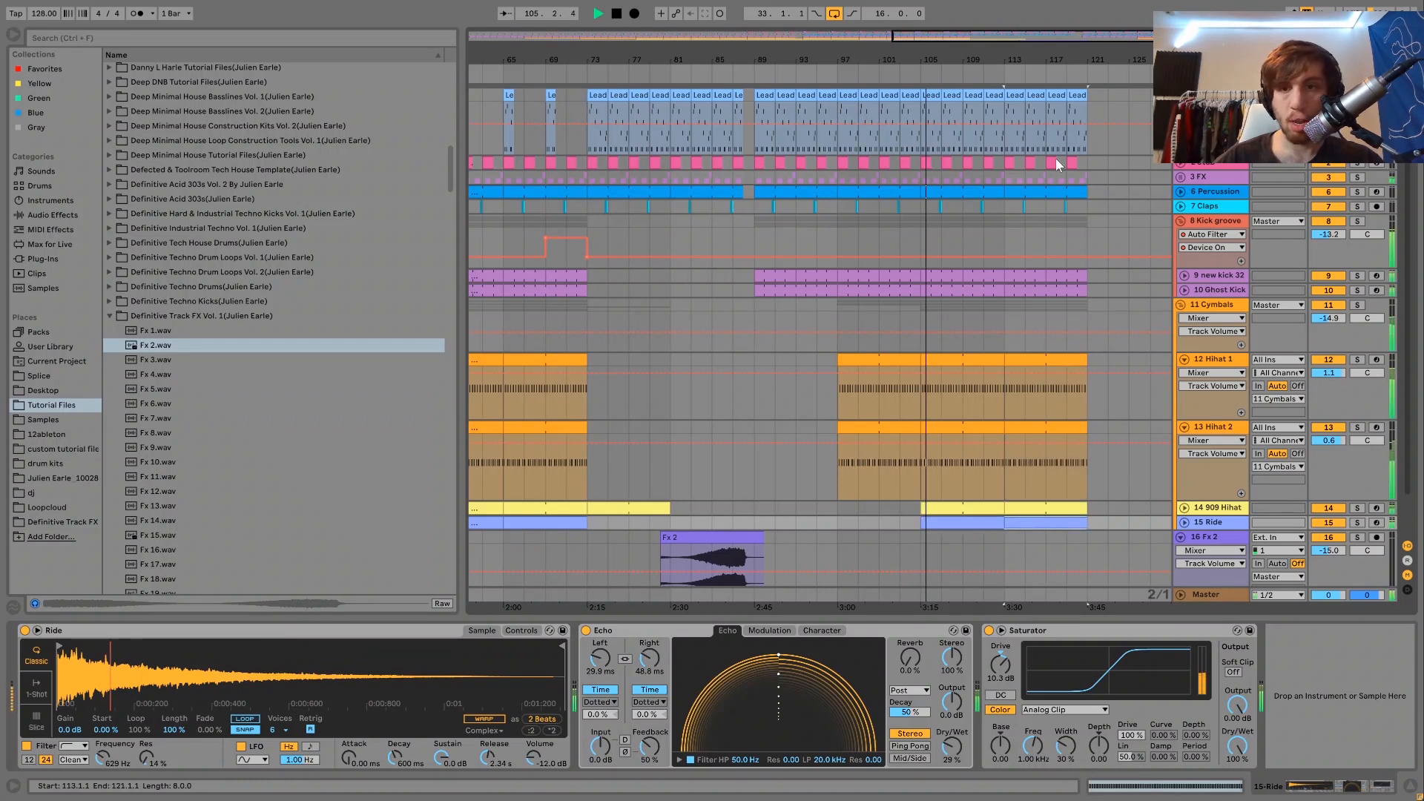
shift+click(1075, 99)
key(ctrl+d)
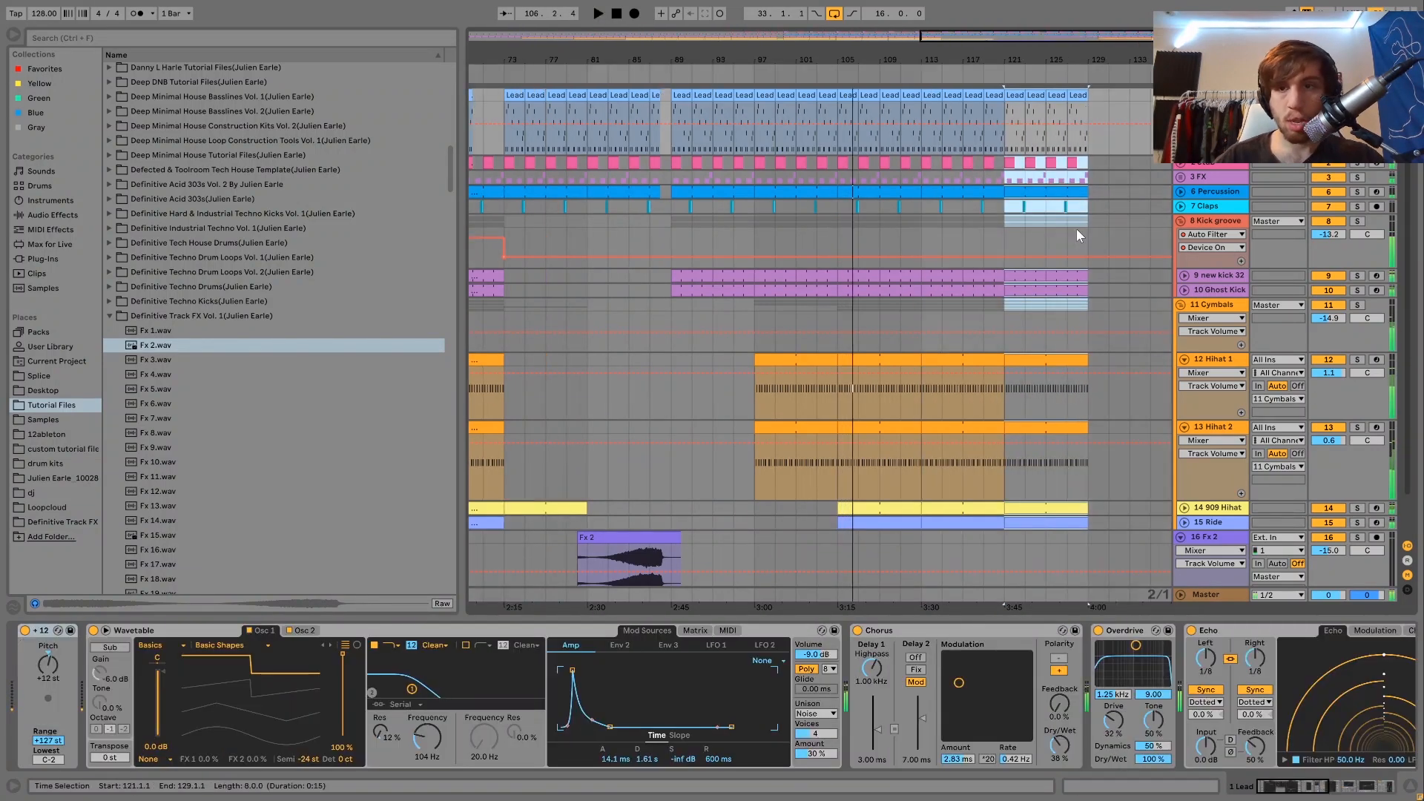
Step: Automate the Kick groove Auto Filter to switch on from bar 121 to bar 129, and start playback
click(1022, 248)
drag(1052, 224, 1081, 224)
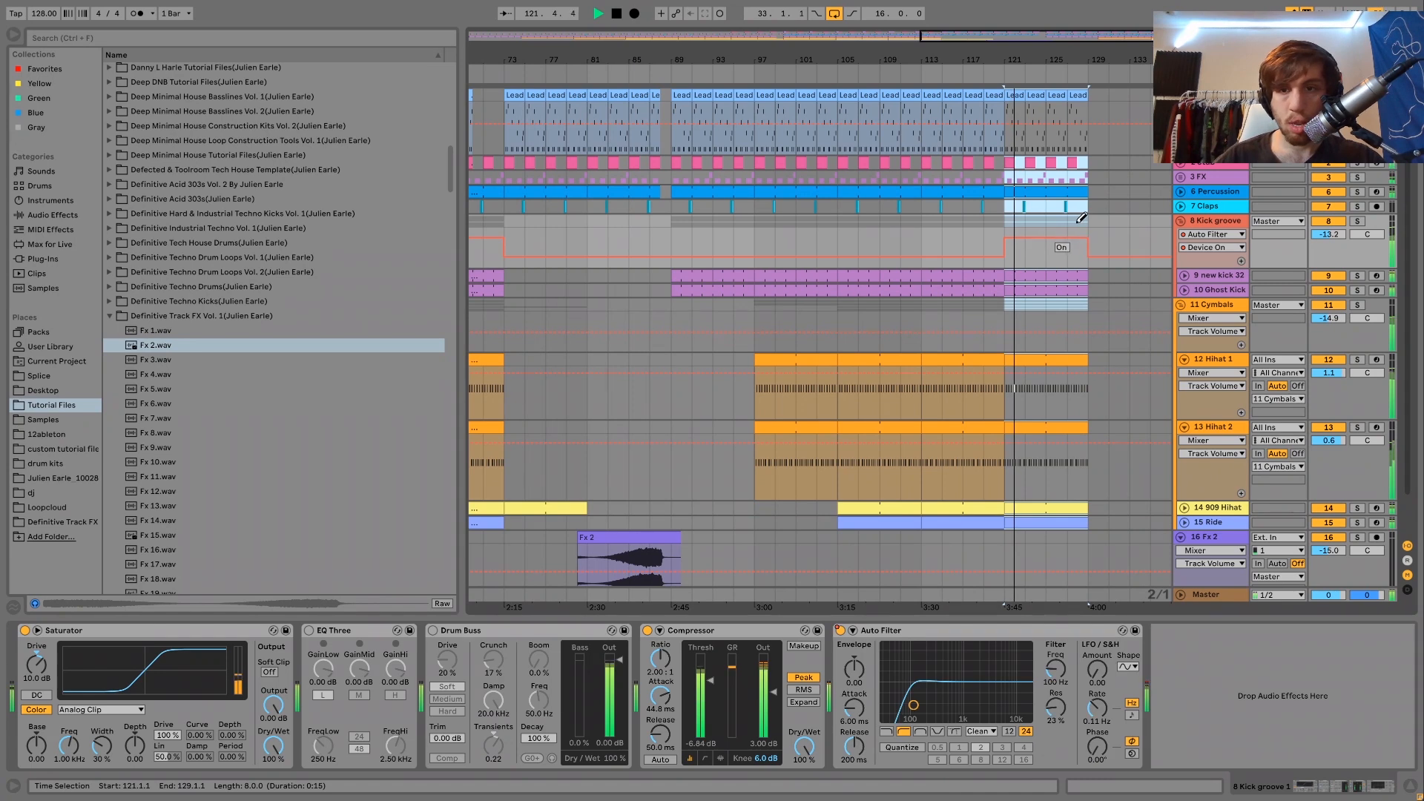
Step: Duplicate the hi-hat, kick and Lead through Claps clips of bars 113 to 129 onto bars 129 to 145
click(1068, 362)
shift+click(960, 505)
key(ctrl+d)
click(916, 287)
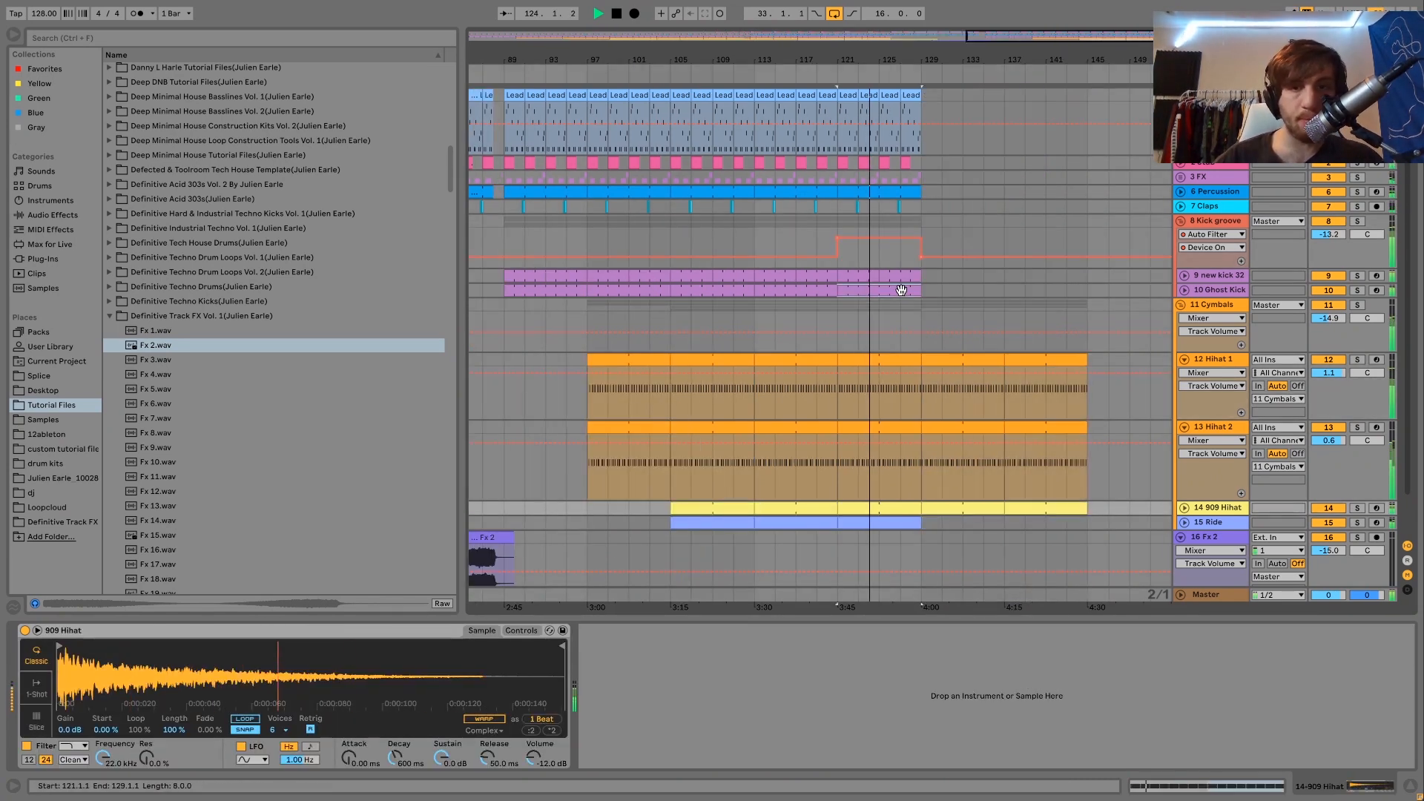
shift+click(769, 278)
key(ctrl+d)
drag(924, 206, 758, 94)
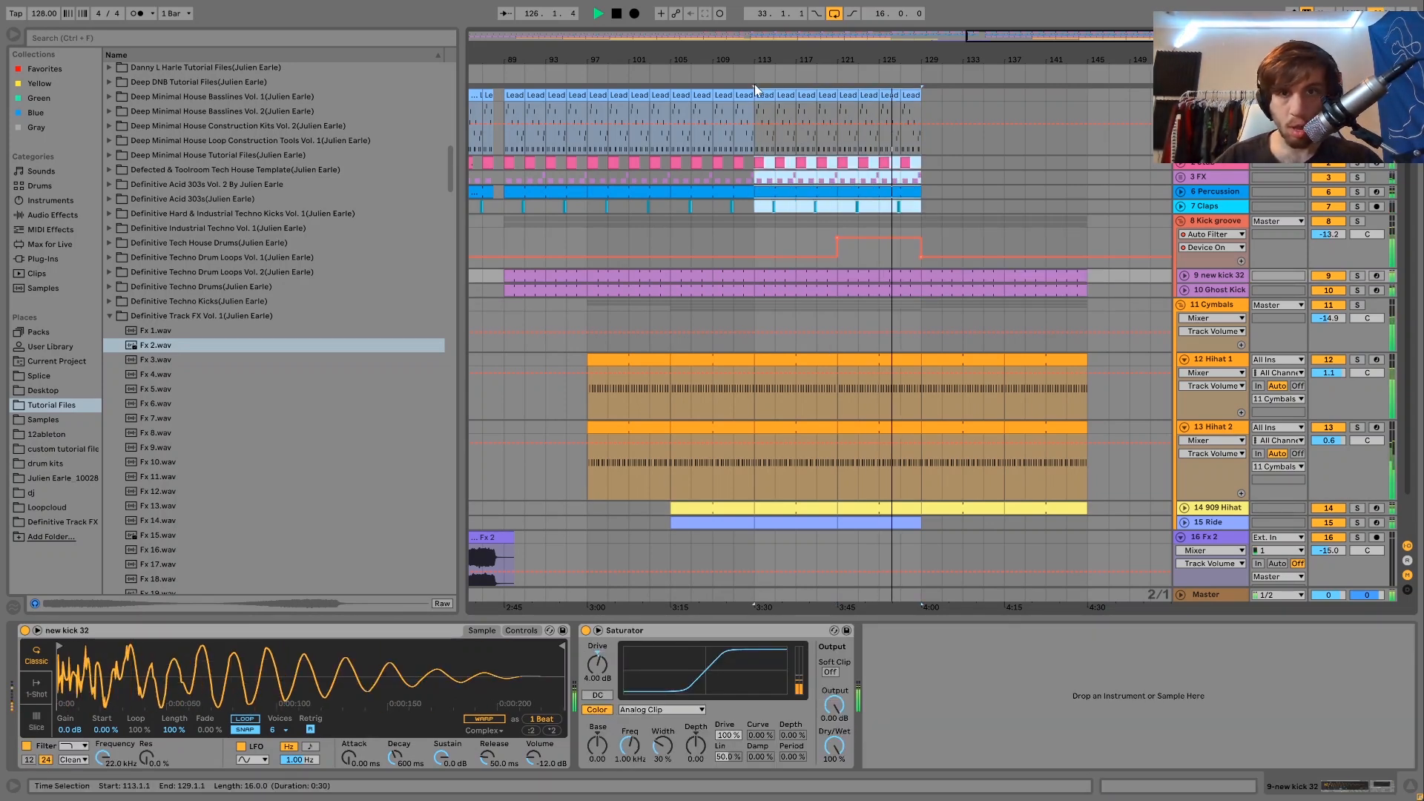
key(ctrl+d)
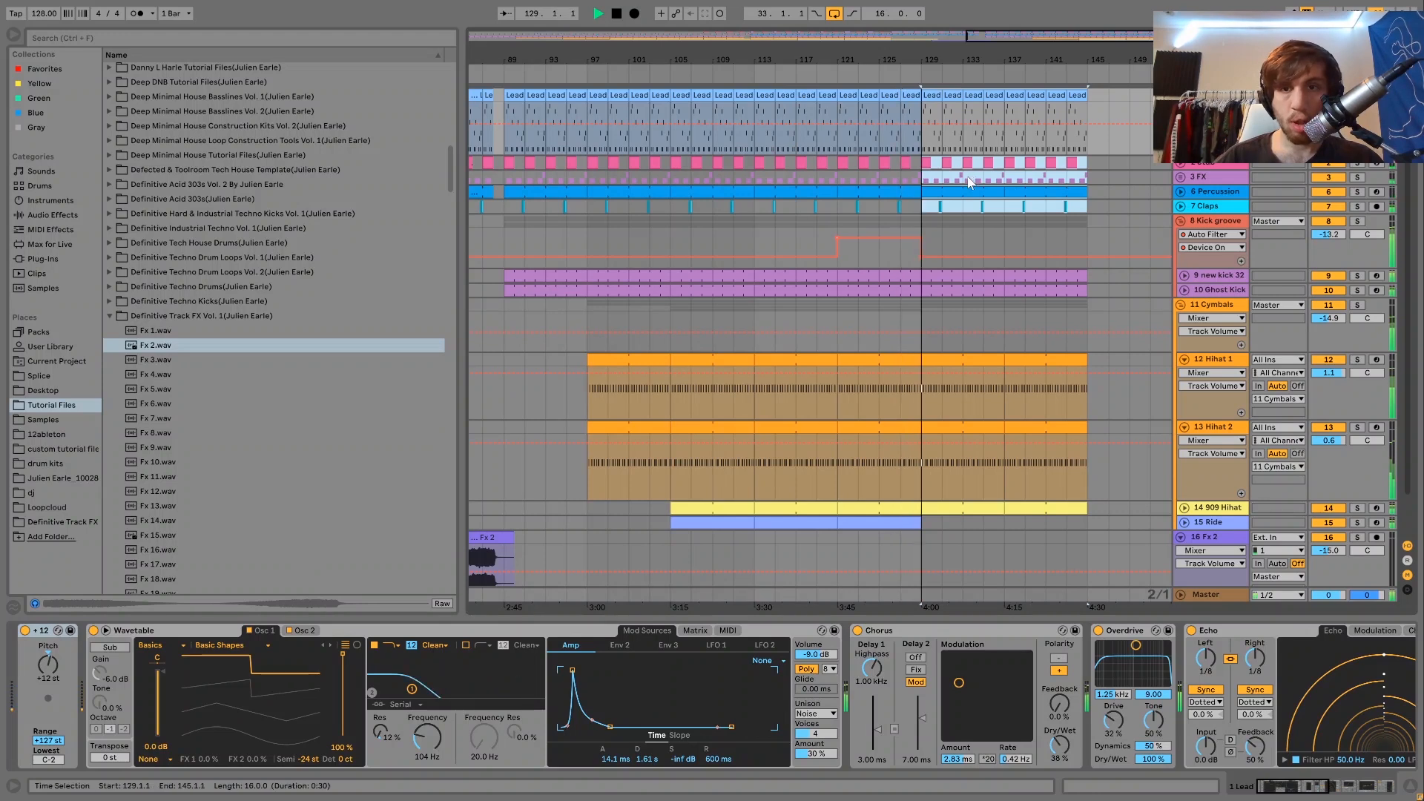
Step: Duplicate all clips from Lead to 909 Hihat in bars 129 to 145 onto bars 145 to 161
shift+click(1061, 509)
key(ctrl+d)
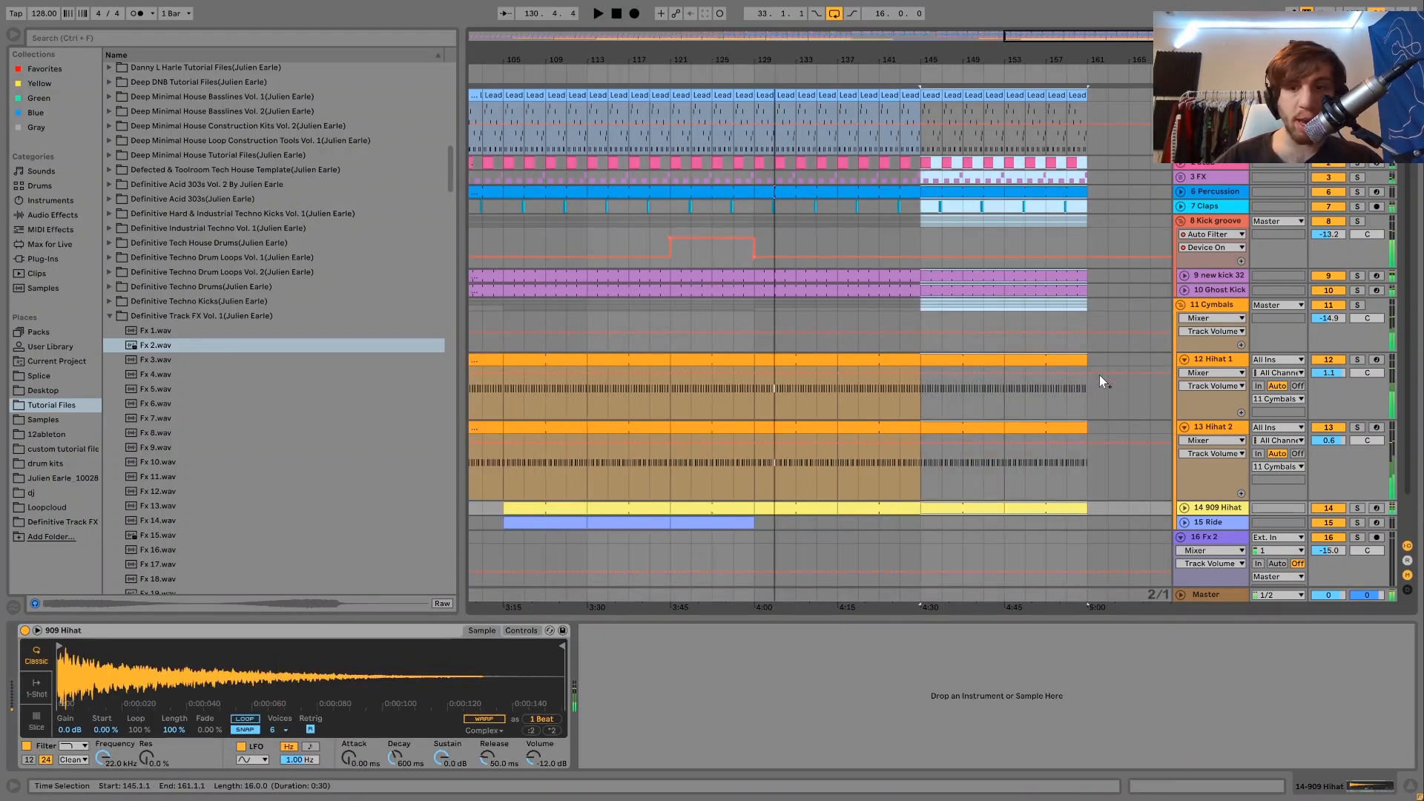
key(ctrl+d)
key(space)
drag(1007, 59, 1112, 60)
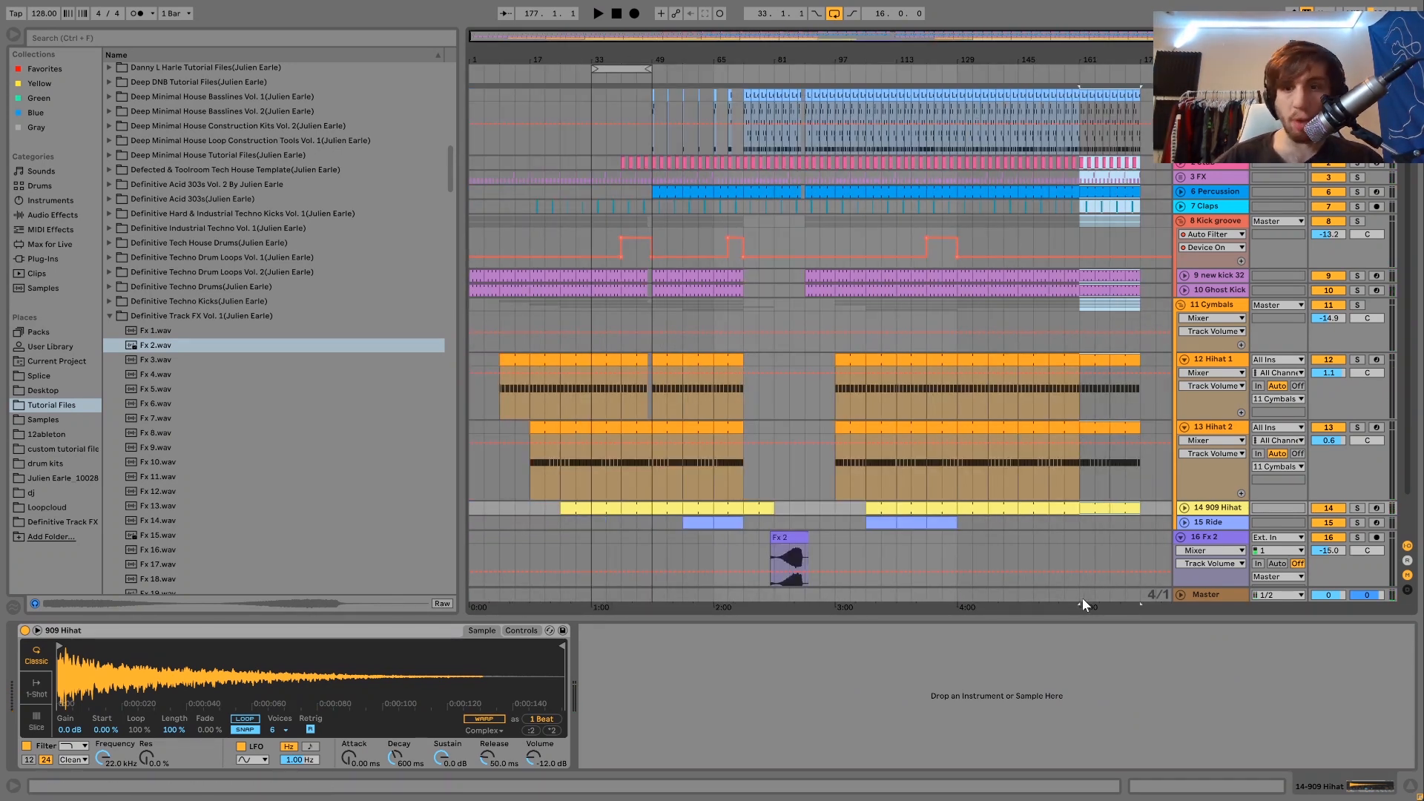
key(ctrl+z)
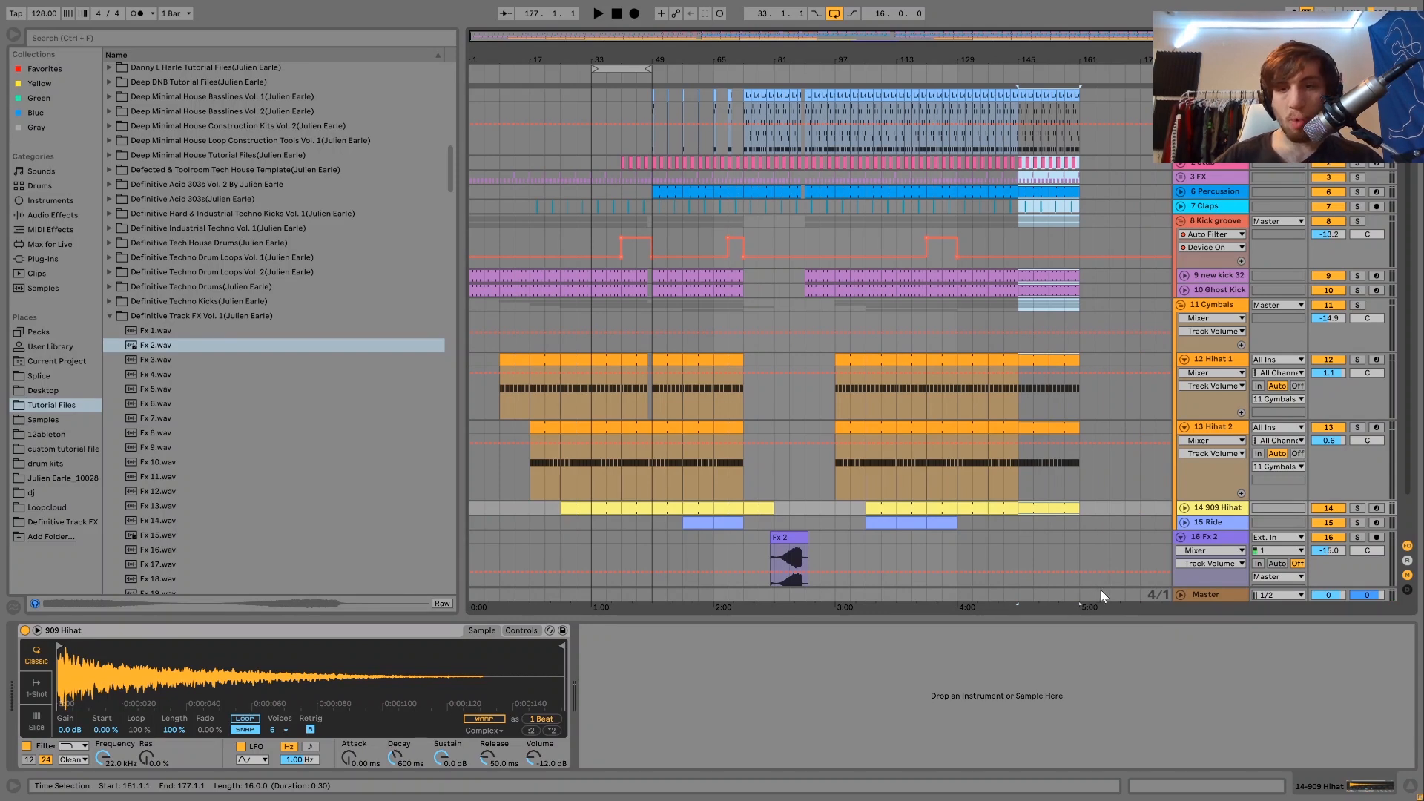
Step: Copy the teased Lead clips from bars 65 to 71 to bar 161 and play from there
click(1082, 507)
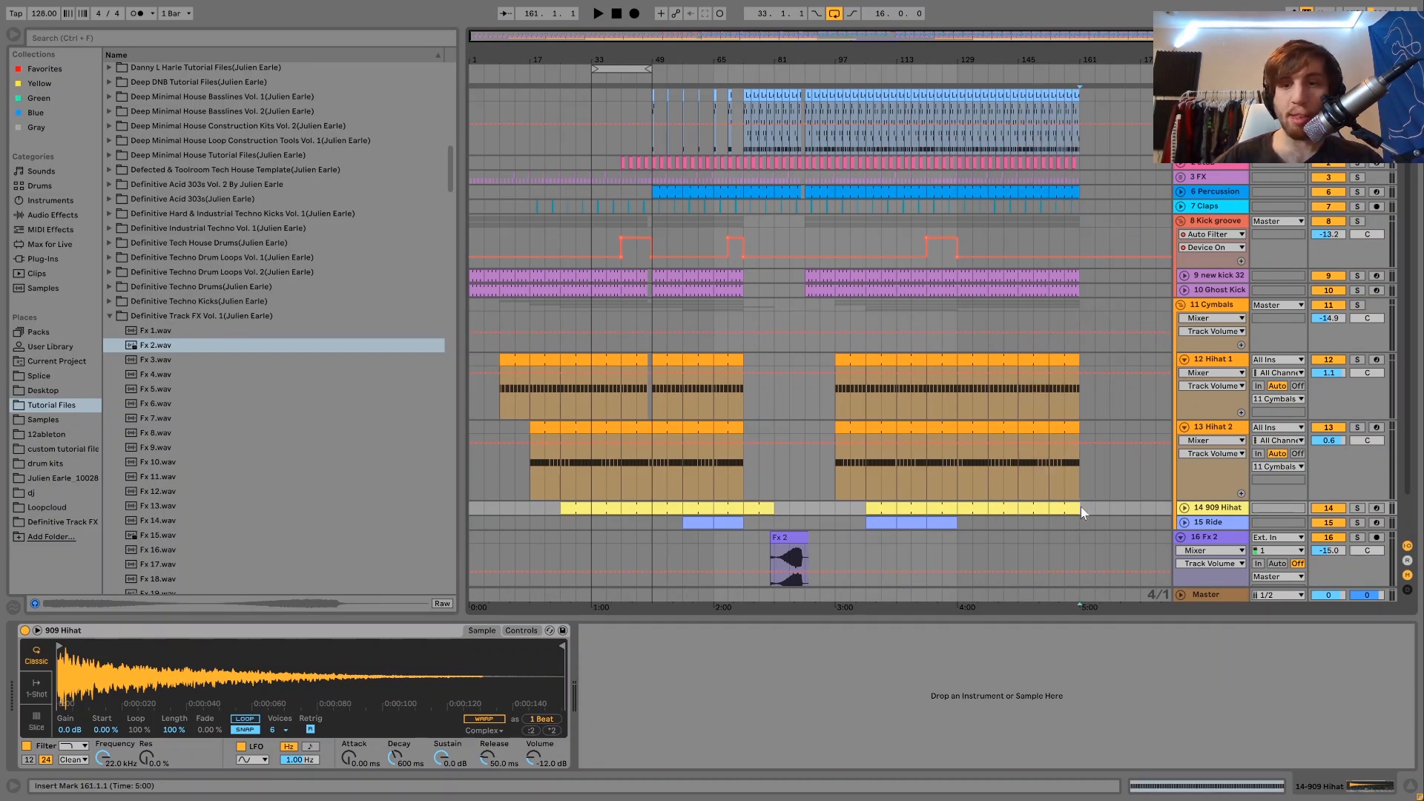
click(714, 138)
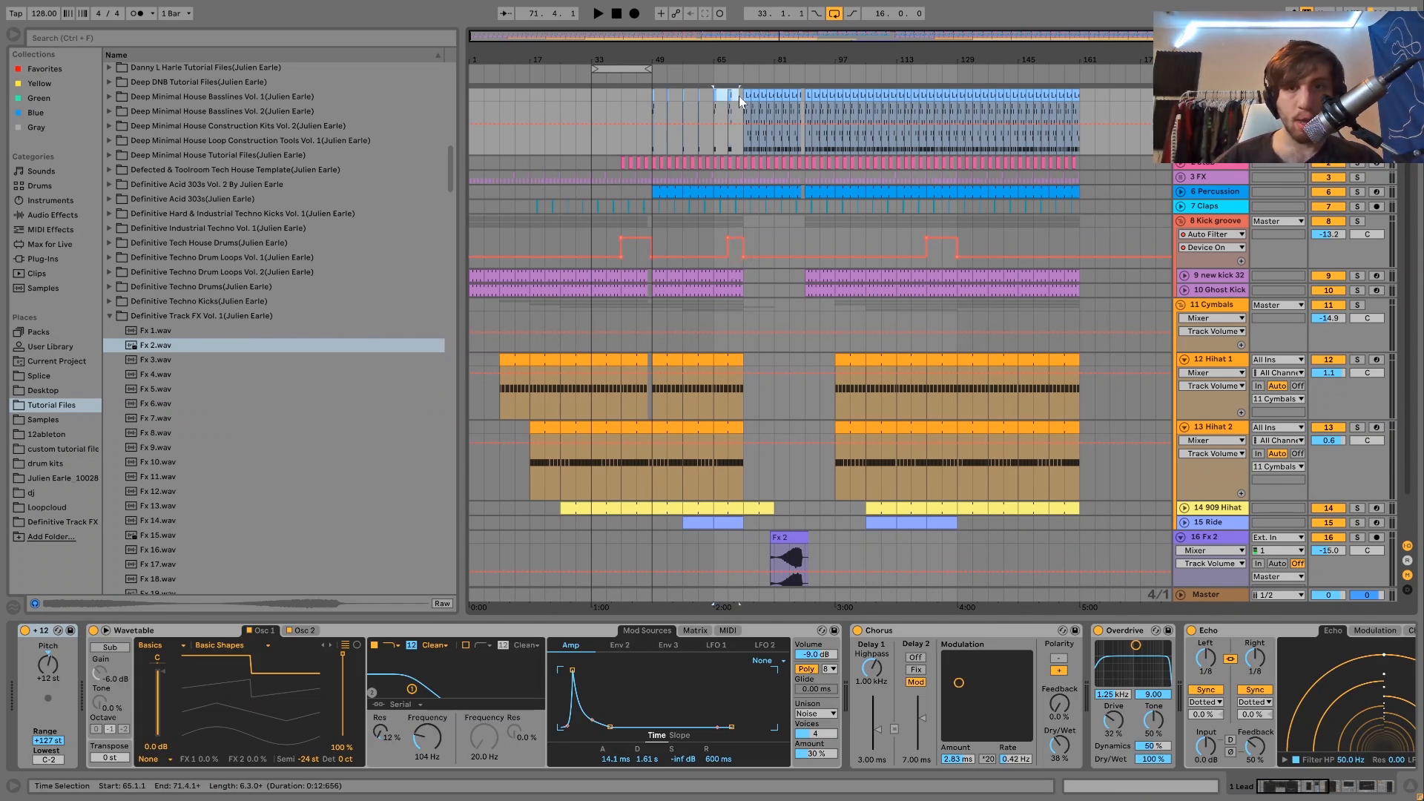
click(1082, 95)
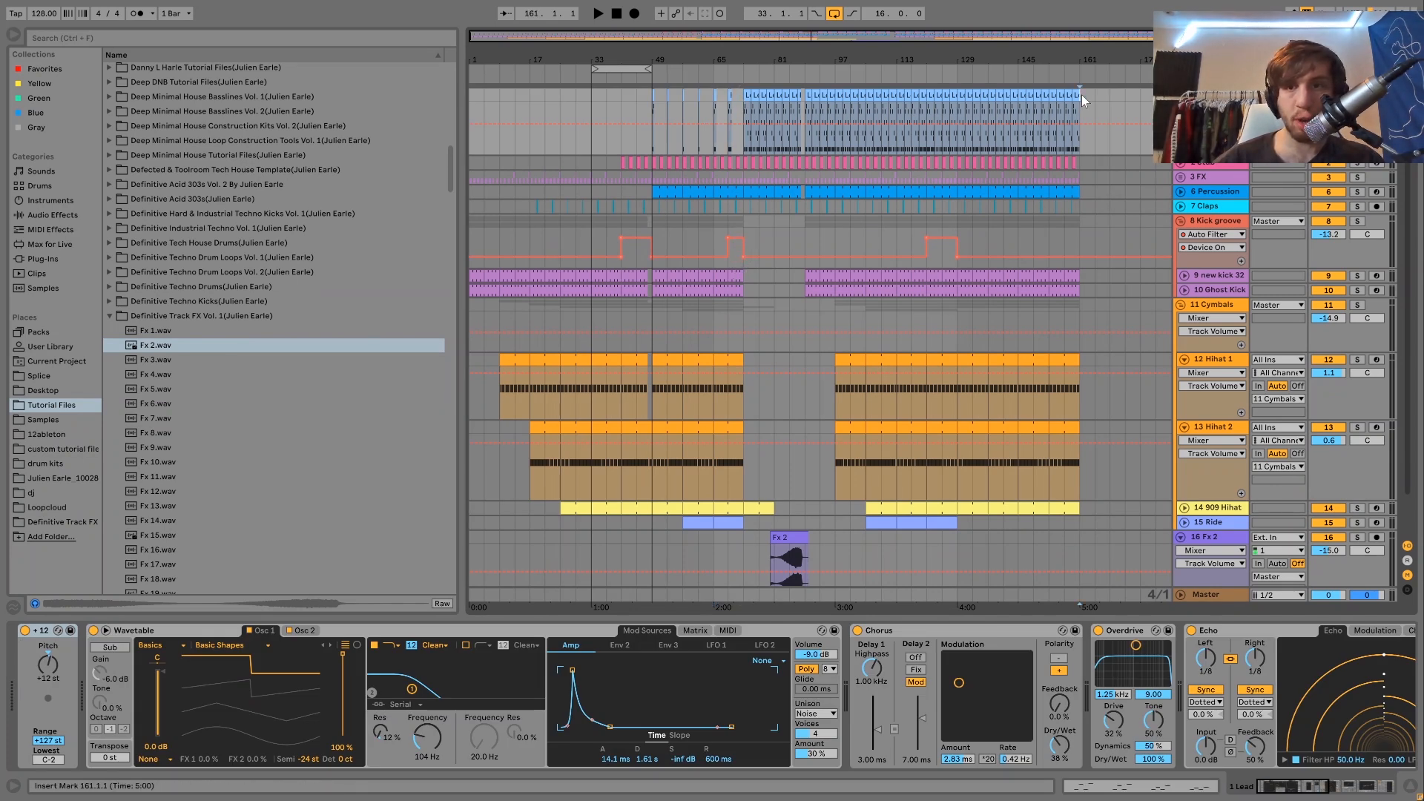
key(space)
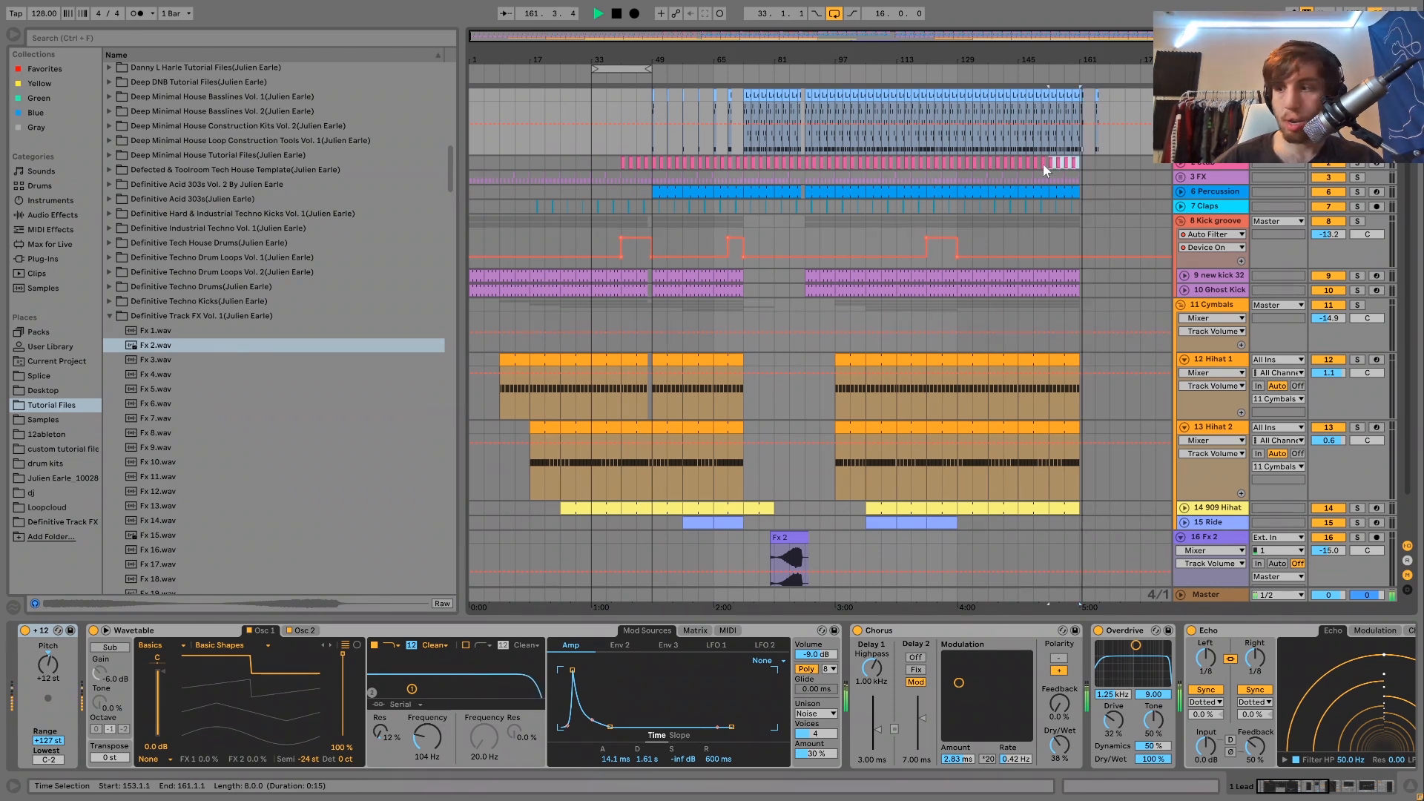
Step: Duplicate the Stab clips of bars 153 to 161 onto bars 161 to 169
click(1043, 163)
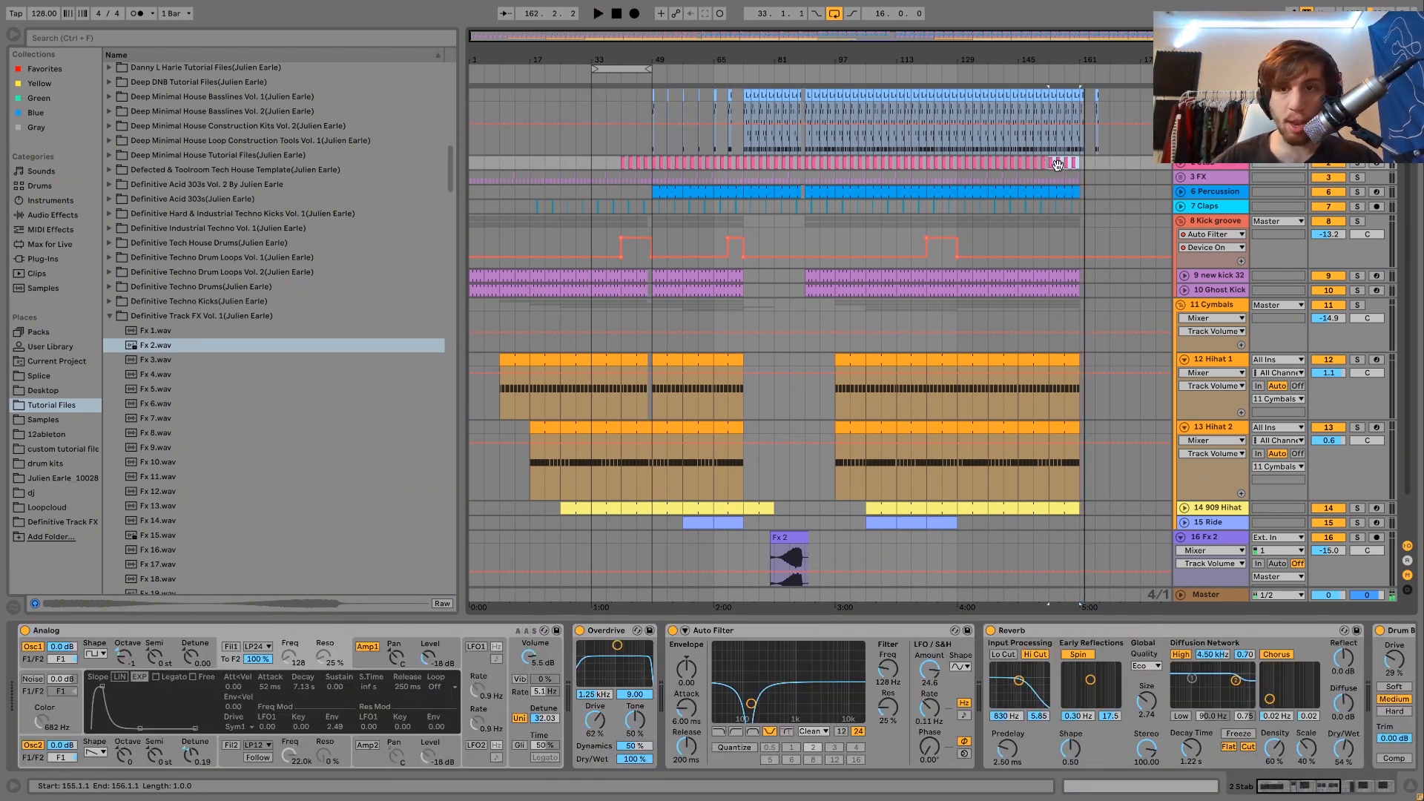
click(1080, 176)
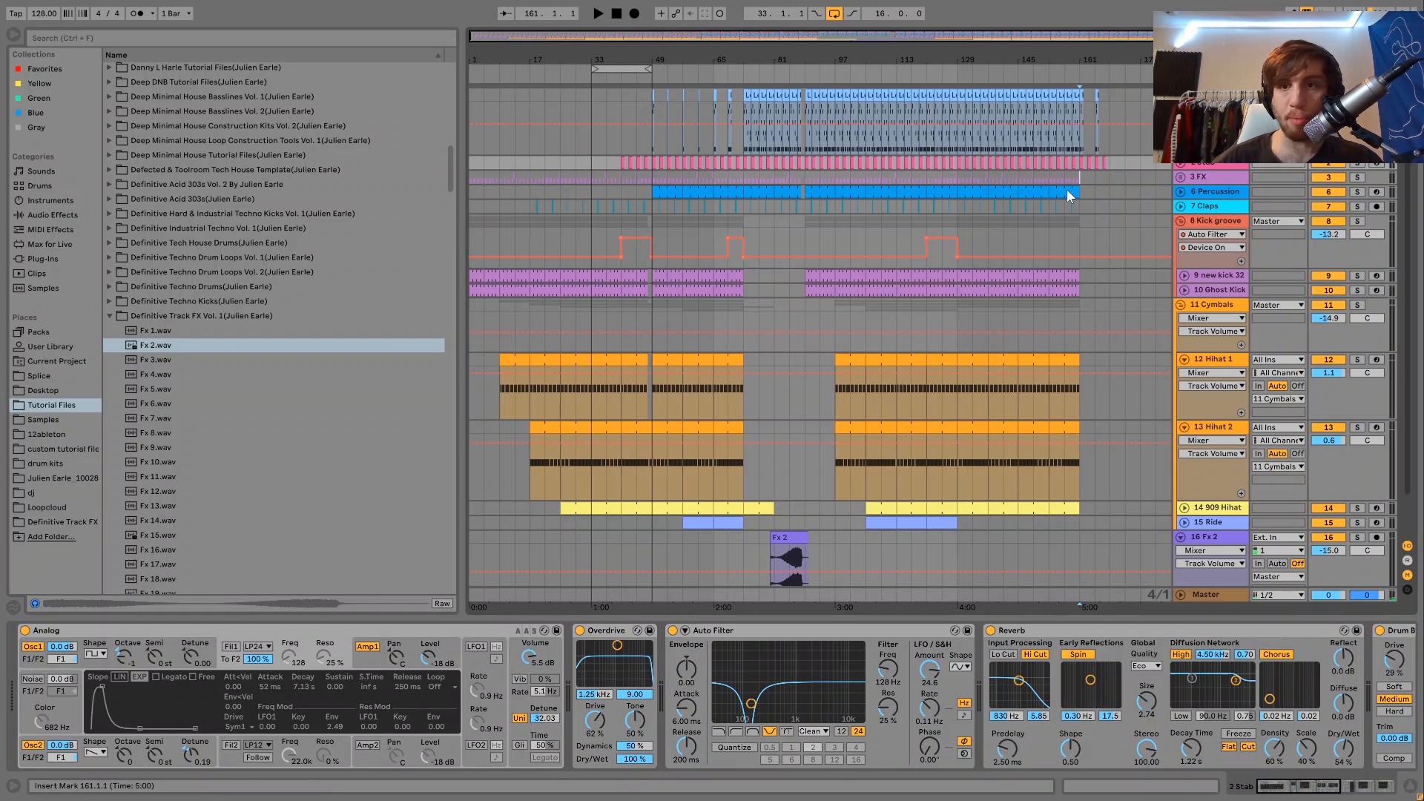
Step: Duplicate all clips from the FX group to 909 Hihat in bars 145 to 161 onto bars 161 to 177
drag(1021, 215, 1012, 394)
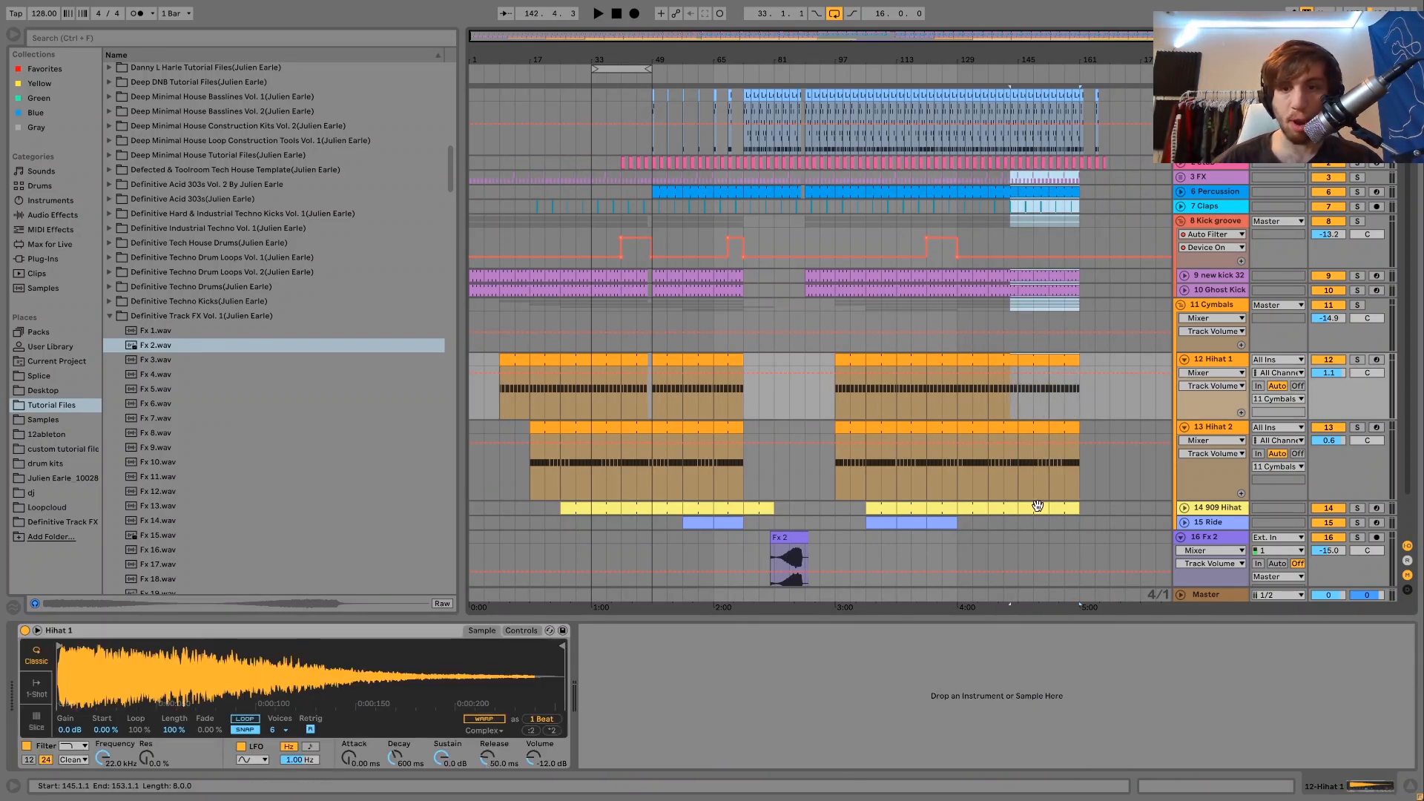
click(1034, 508)
shift+click(1080, 181)
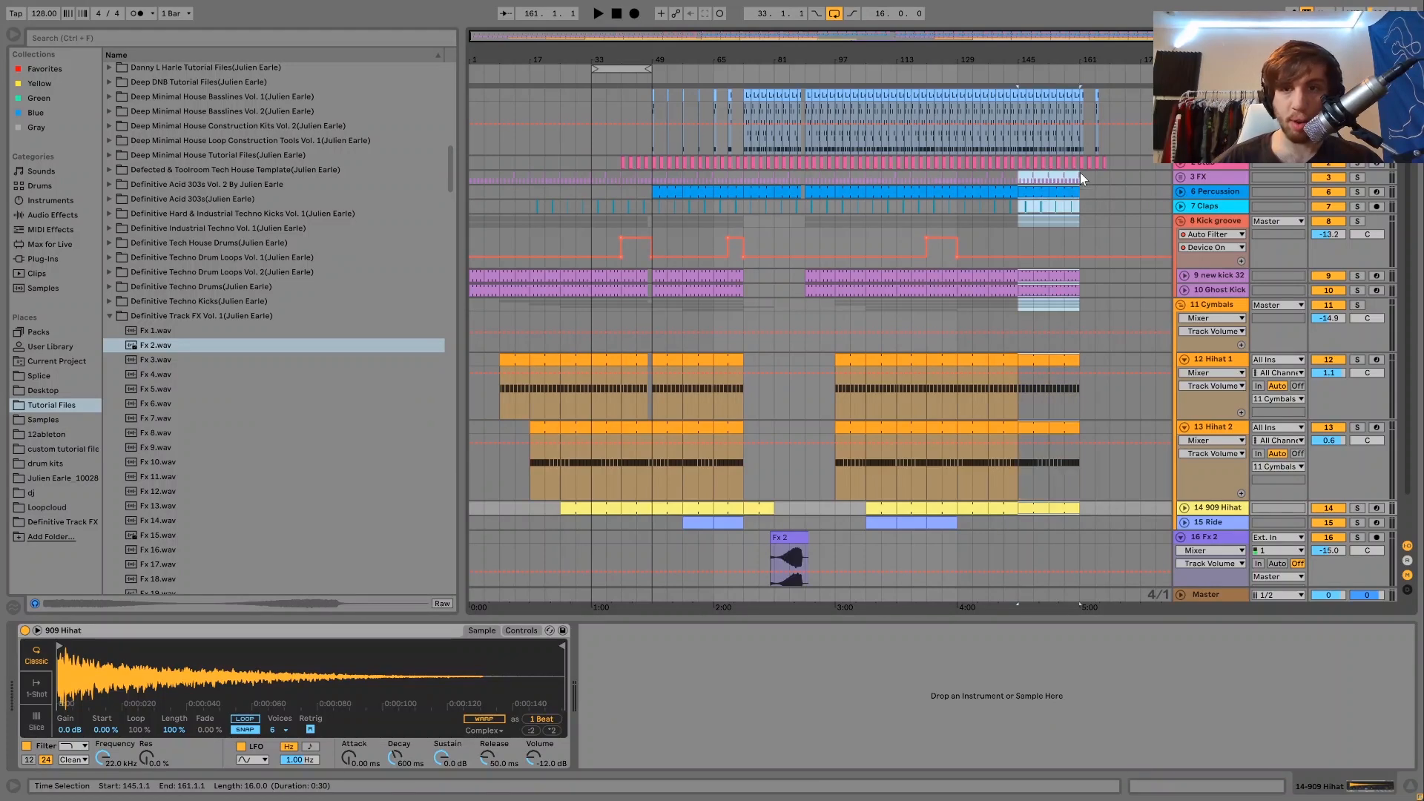
key(ctrl+d)
Step: Start playback and duplicate the Lead and Stab clips of bars 161 to 169 onto bars 169 to 177
key(space)
drag(1109, 163, 927, 86)
key(ctrl+d)
Step: Split the Lead Midi clip of bar 173 at 173.2.1 and delete the part after the split
click(1107, 81)
click(916, 148)
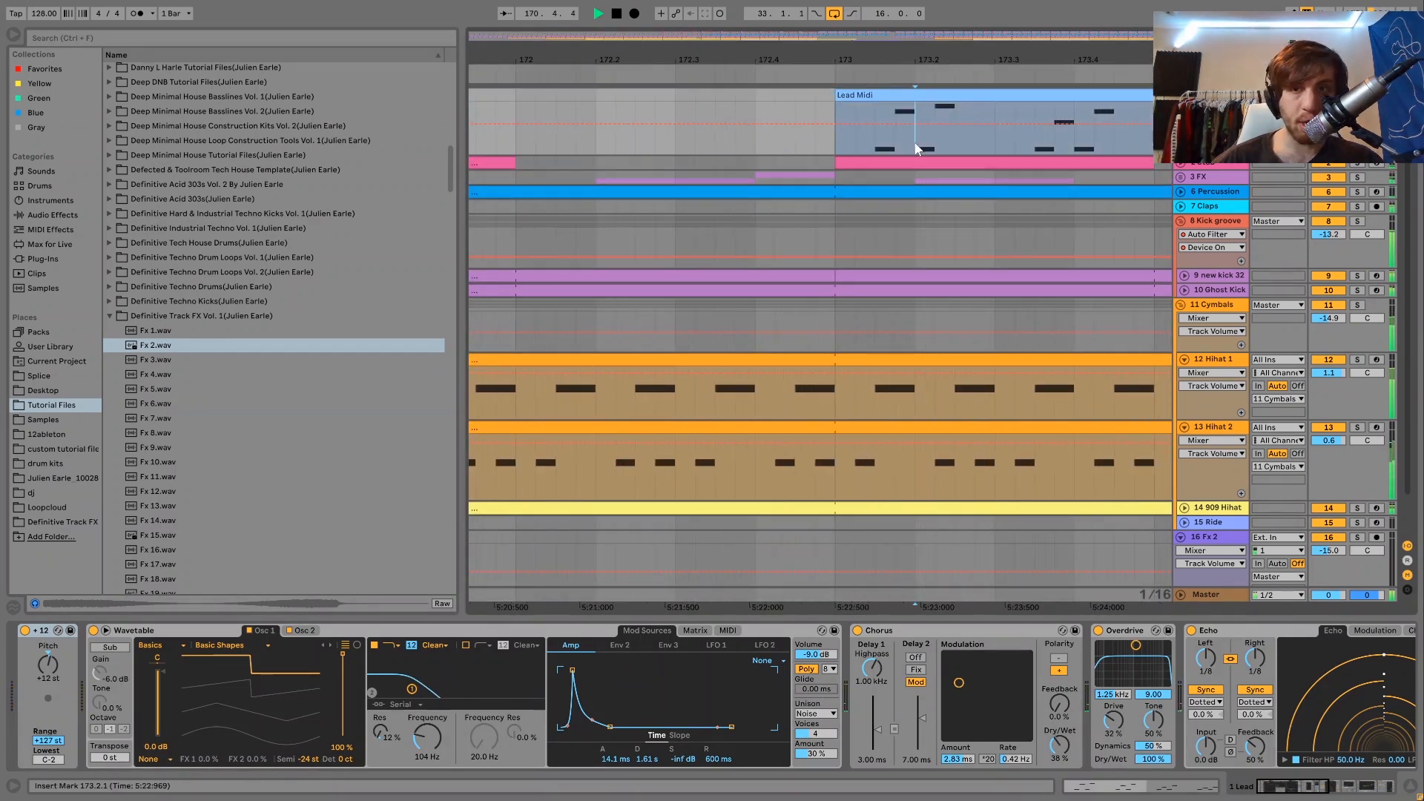
key(ctrl+e)
click(938, 97)
key(Delete)
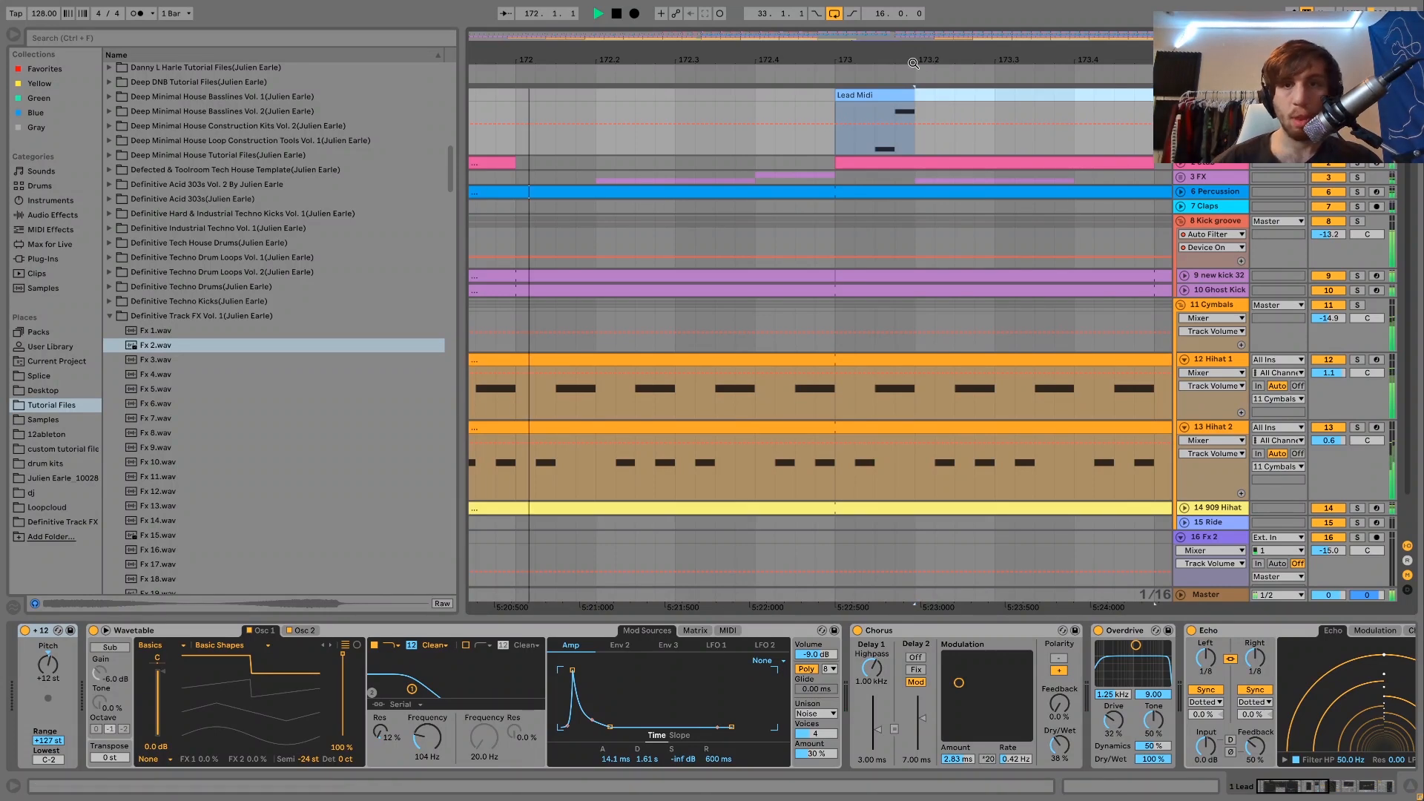
drag(912, 64, 1018, 74)
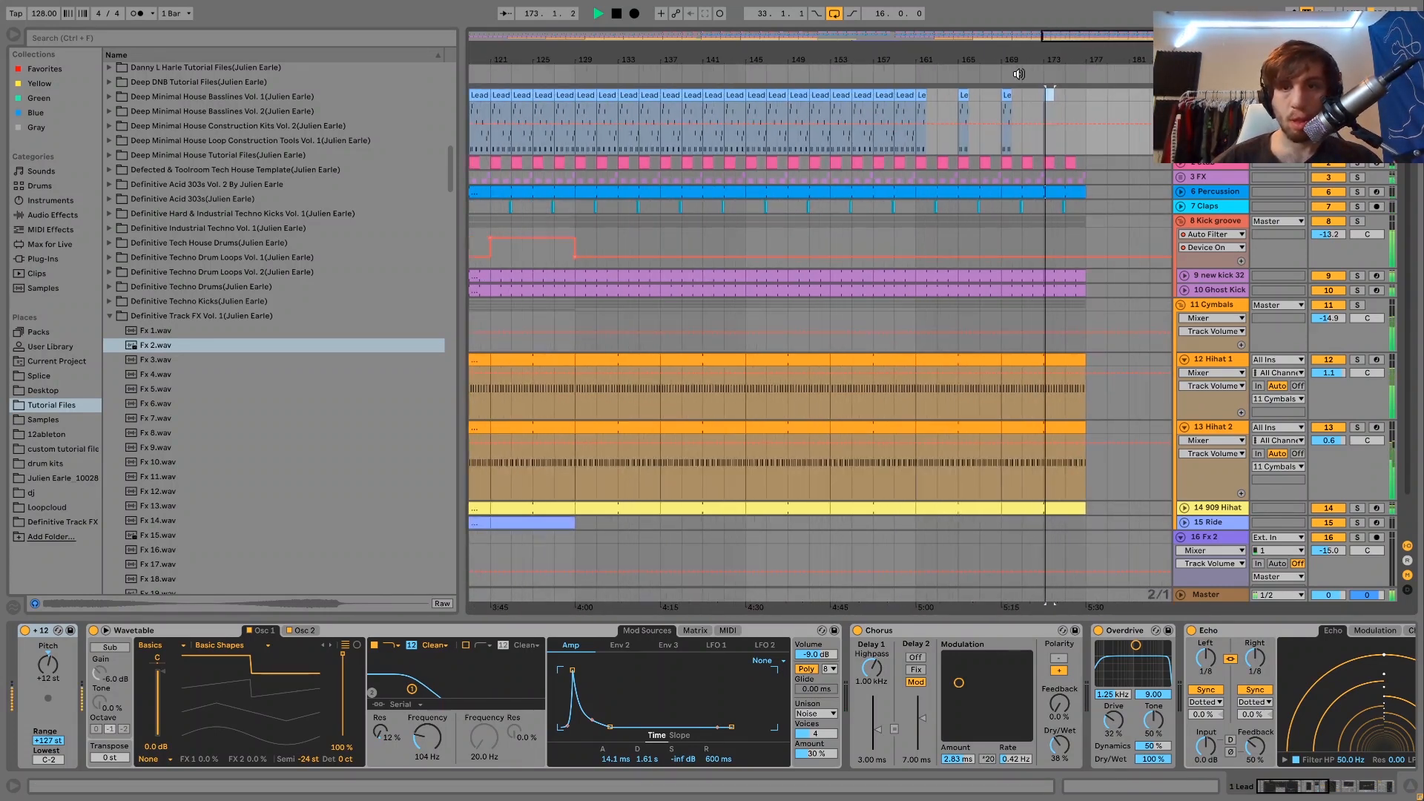
Step: Duplicate all clips from Stab to Ride in bars 161 to 177 onto bars 177 to 193
click(921, 163)
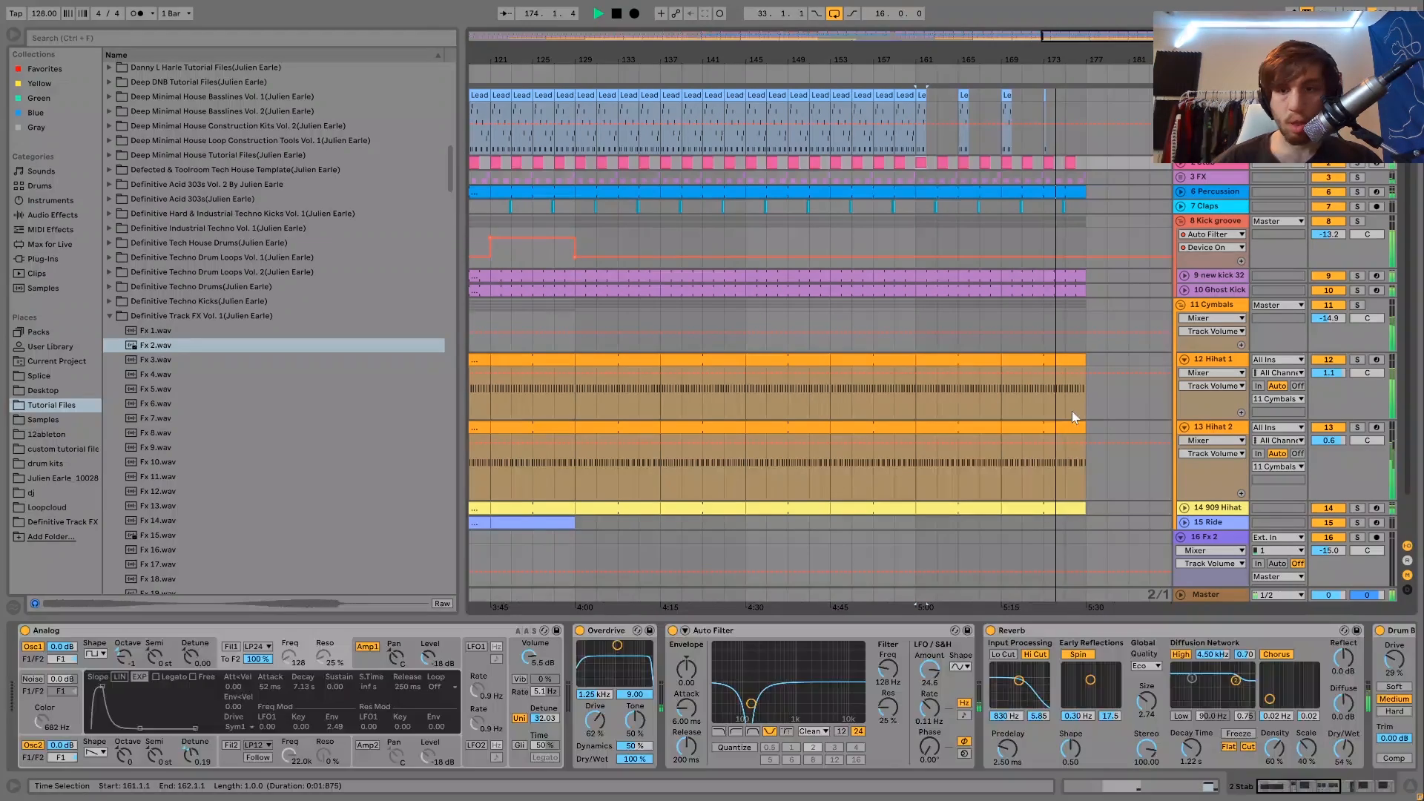
scroll(1071, 410, down, 2)
shift+click(1086, 478)
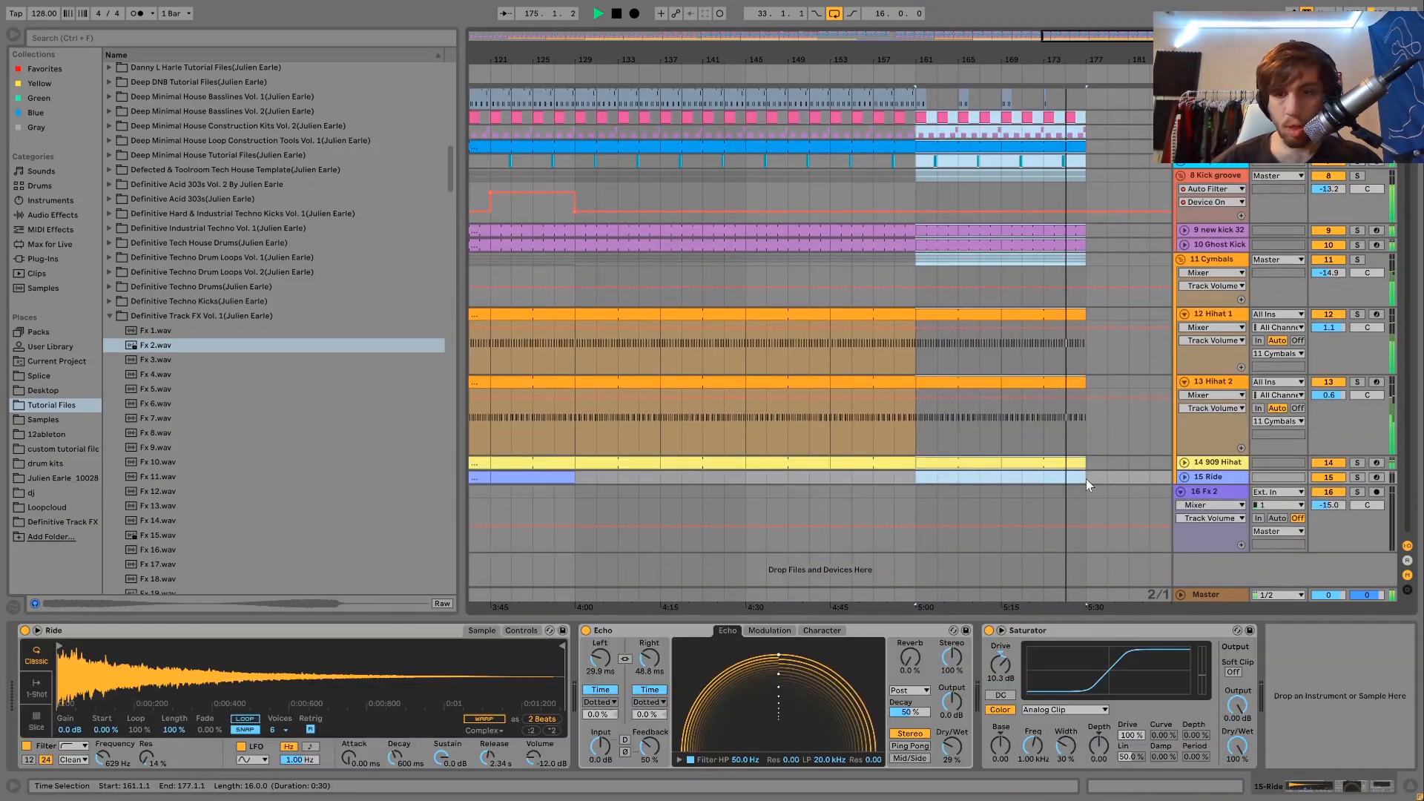
key(ctrl+d)
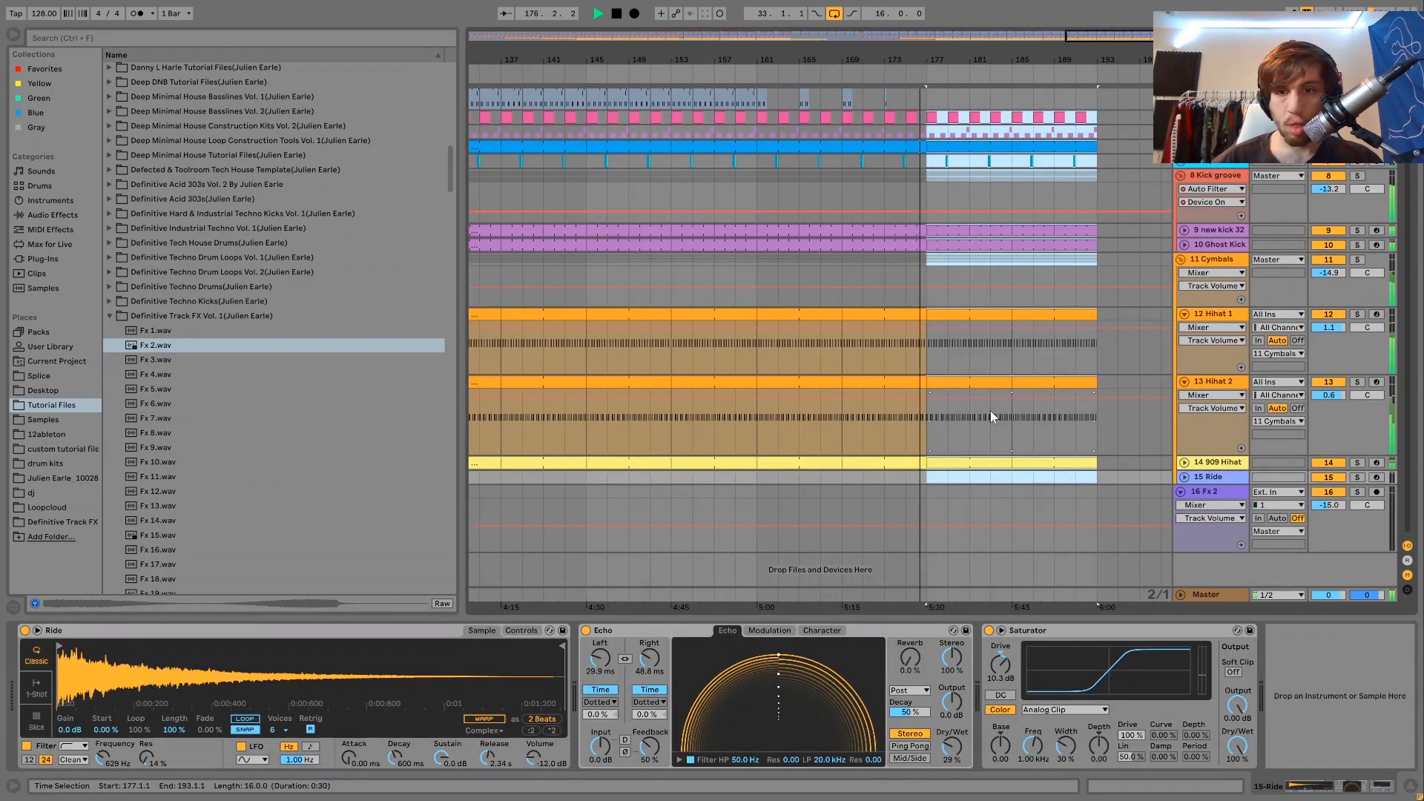
Step: Delete the 909 Hihat and Percussion clips from bars 177 to 193
click(982, 464)
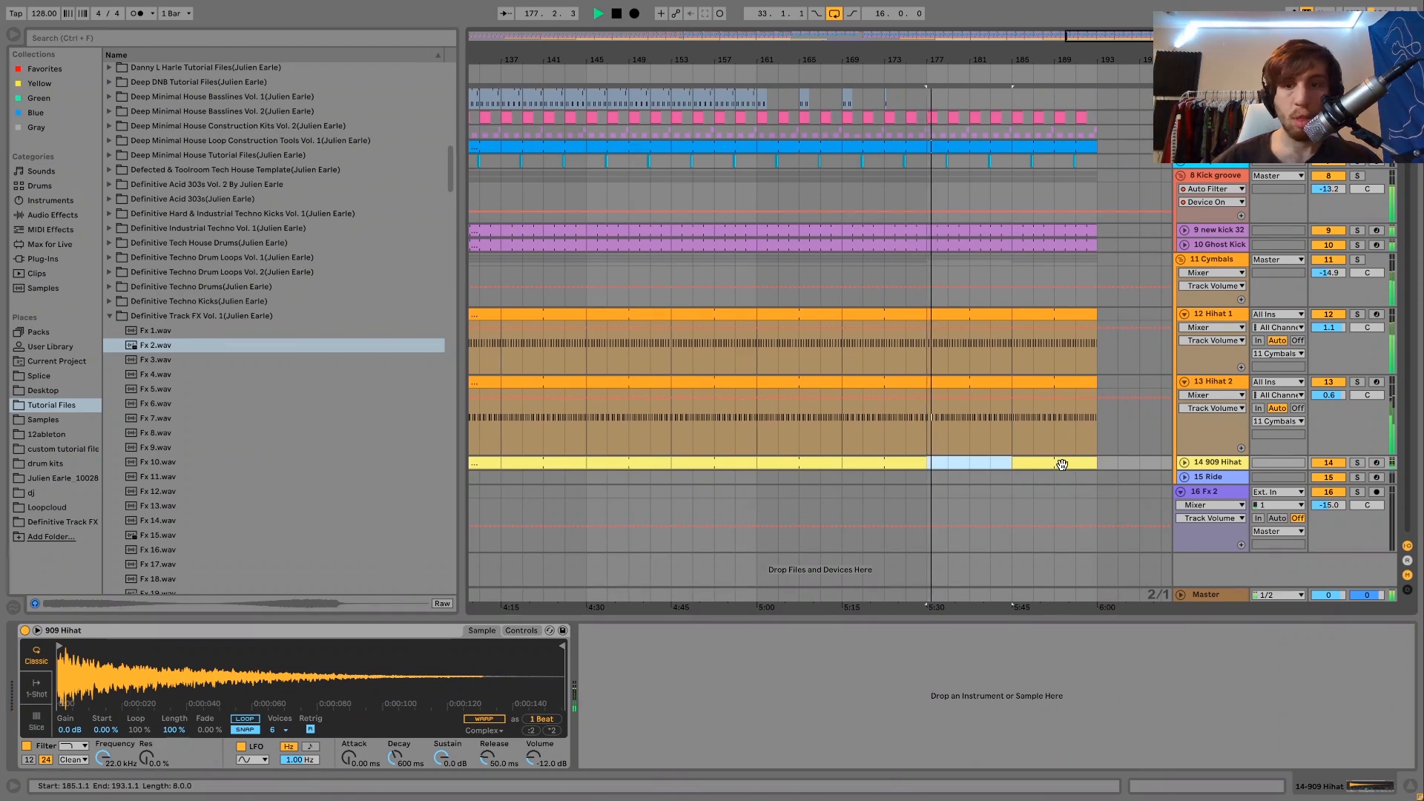
drag(1062, 465, 1061, 465)
scroll(994, 198, up, 2)
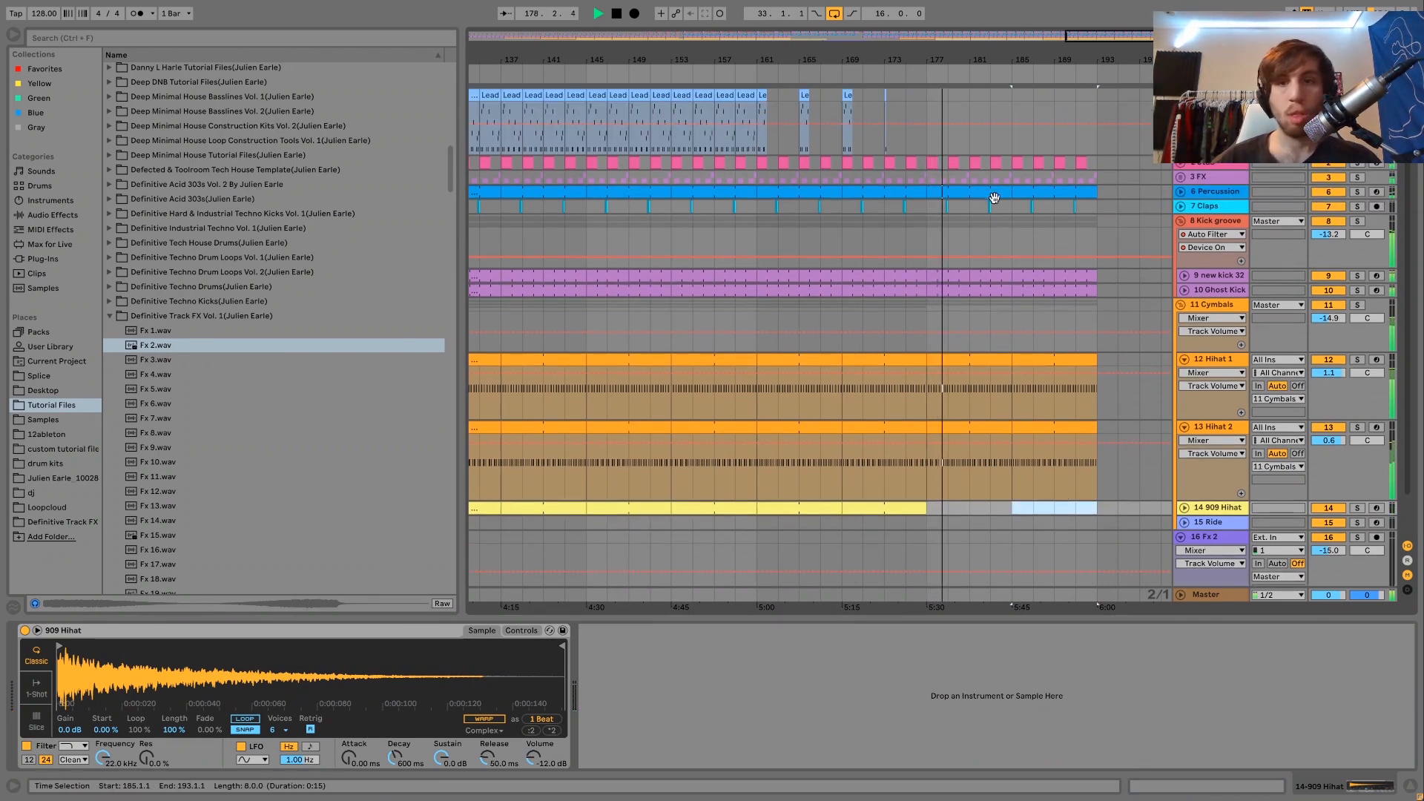
drag(927, 198, 1029, 204)
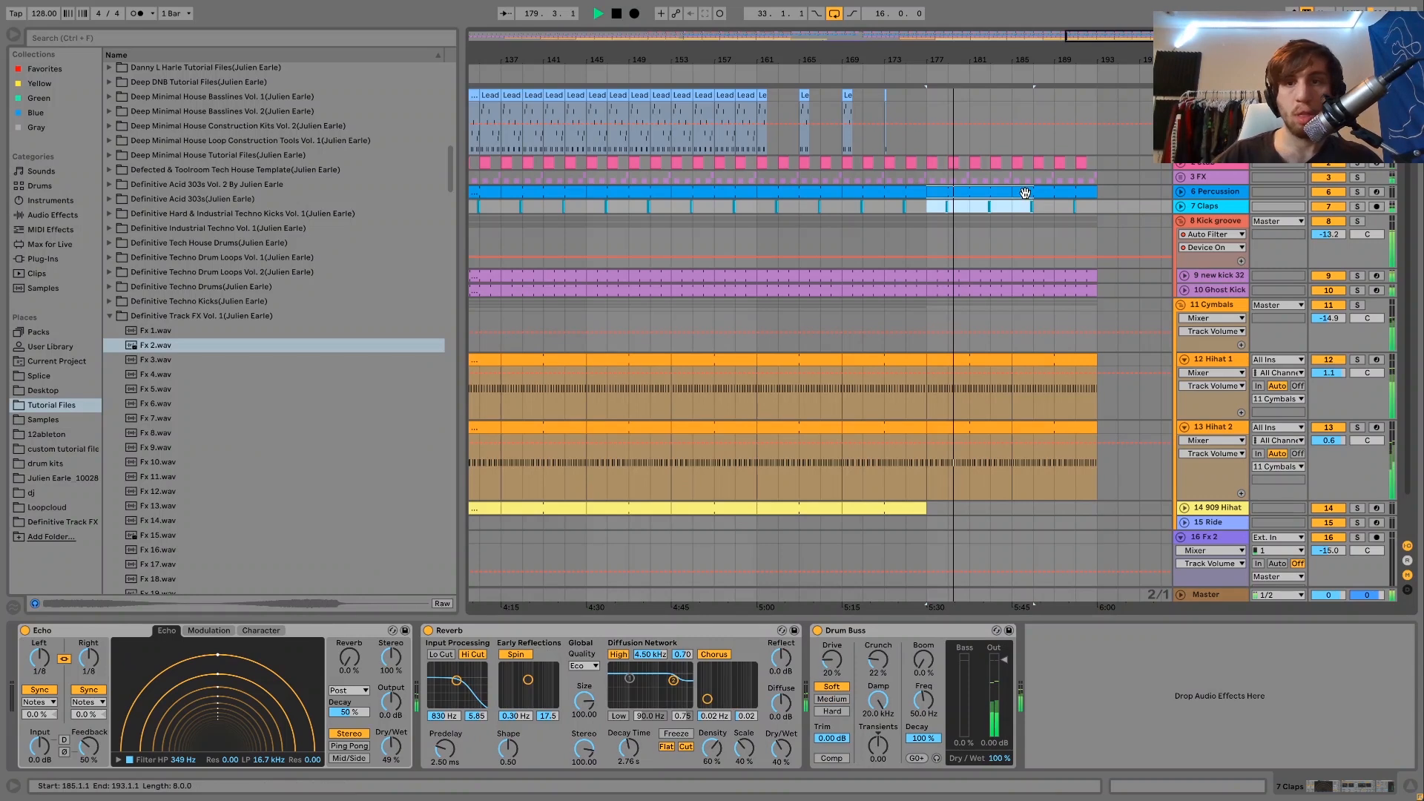
click(975, 194)
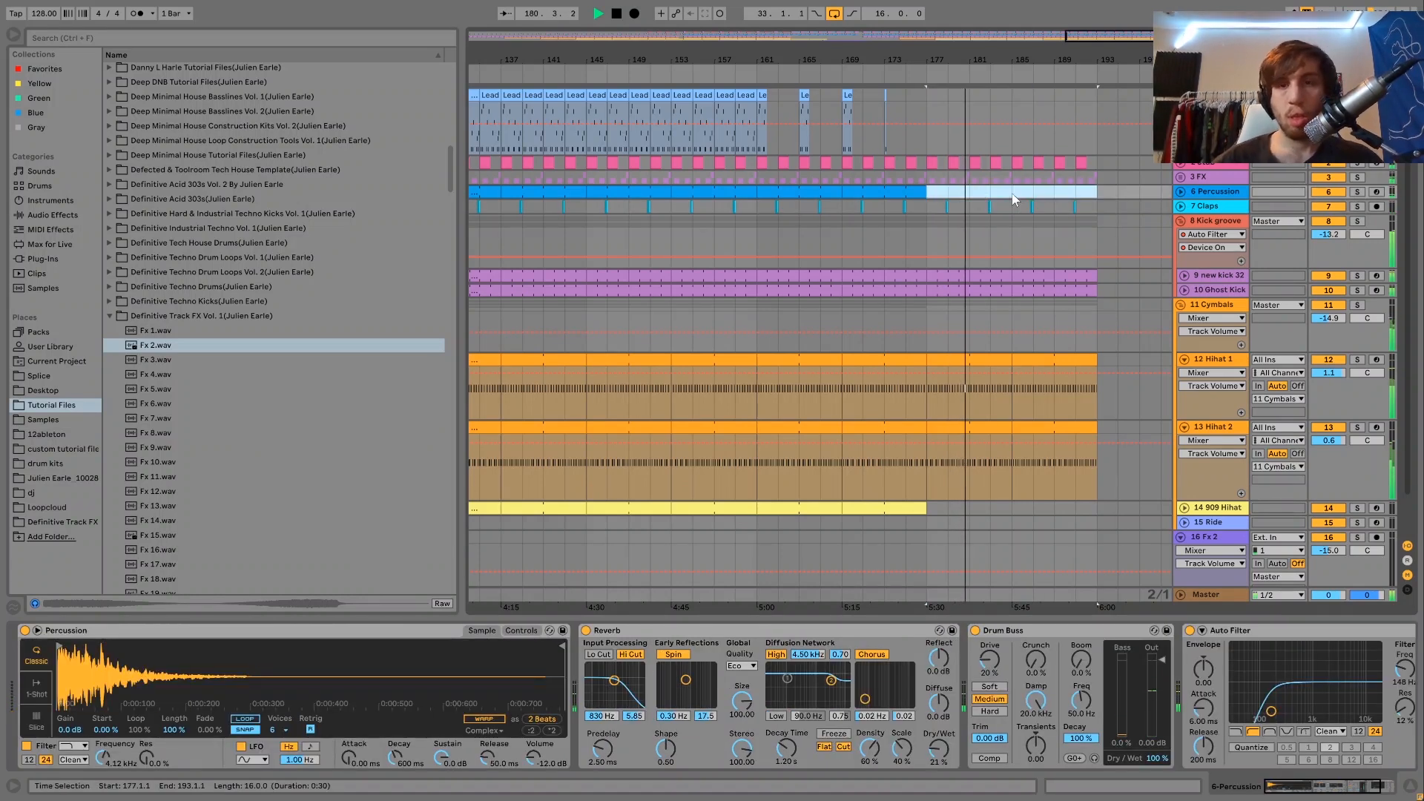
Step: Delete the Stab clips from bars 185 to 193
click(1016, 163)
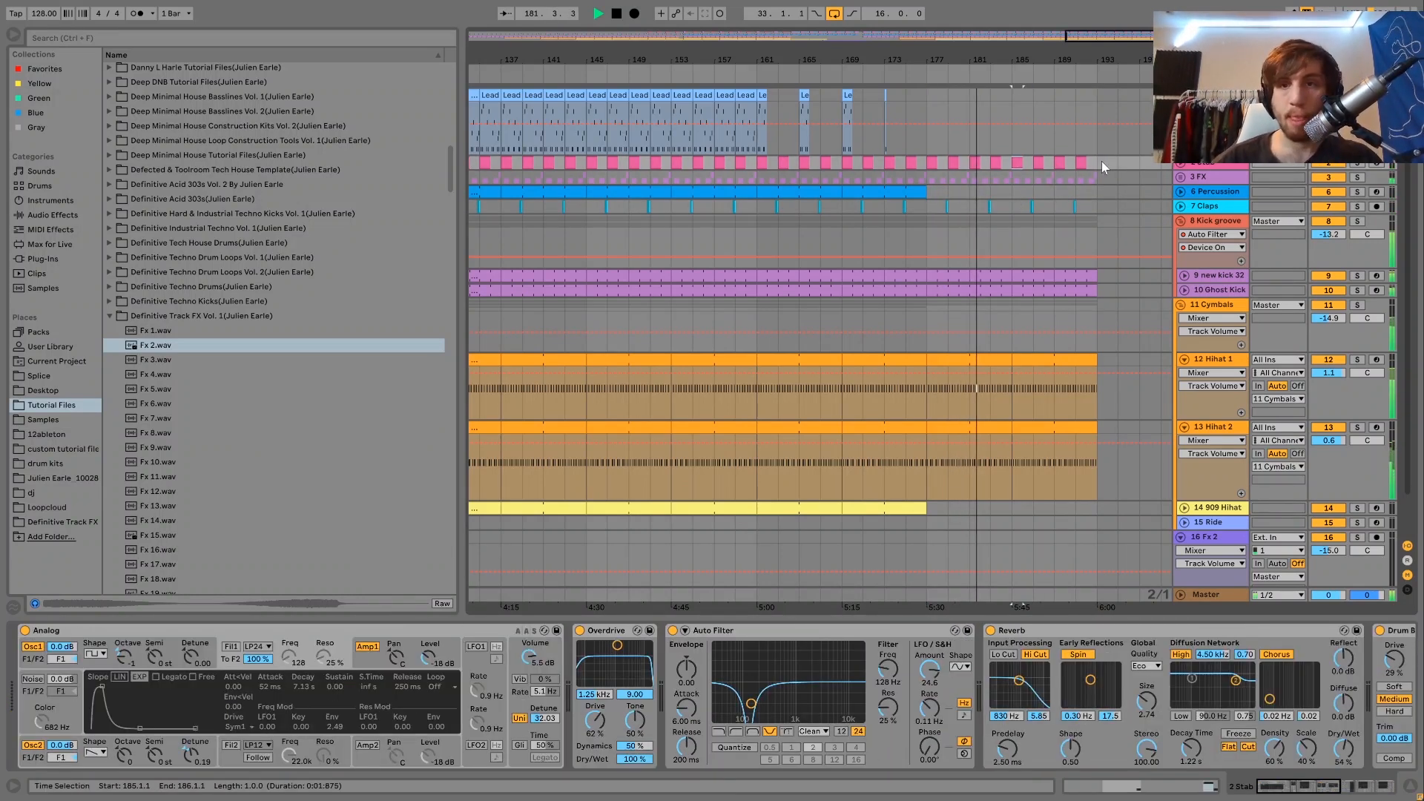
shift+click(1098, 160)
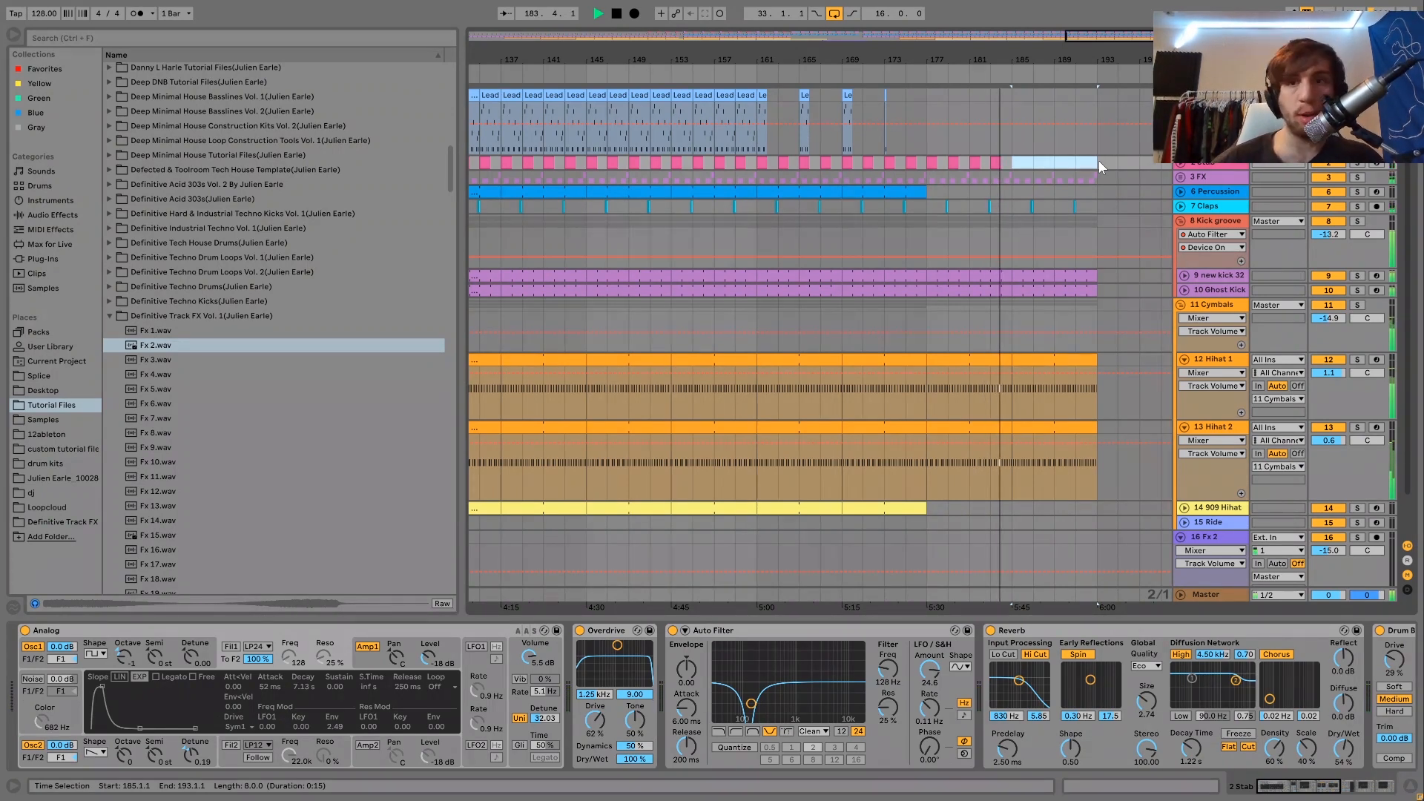
Step: Duplicate the new kick 32, Ghost Kick and Hihat 1 clips of bars 177 to 193 onto bars 193 to 209
drag(1027, 61, 1111, 61)
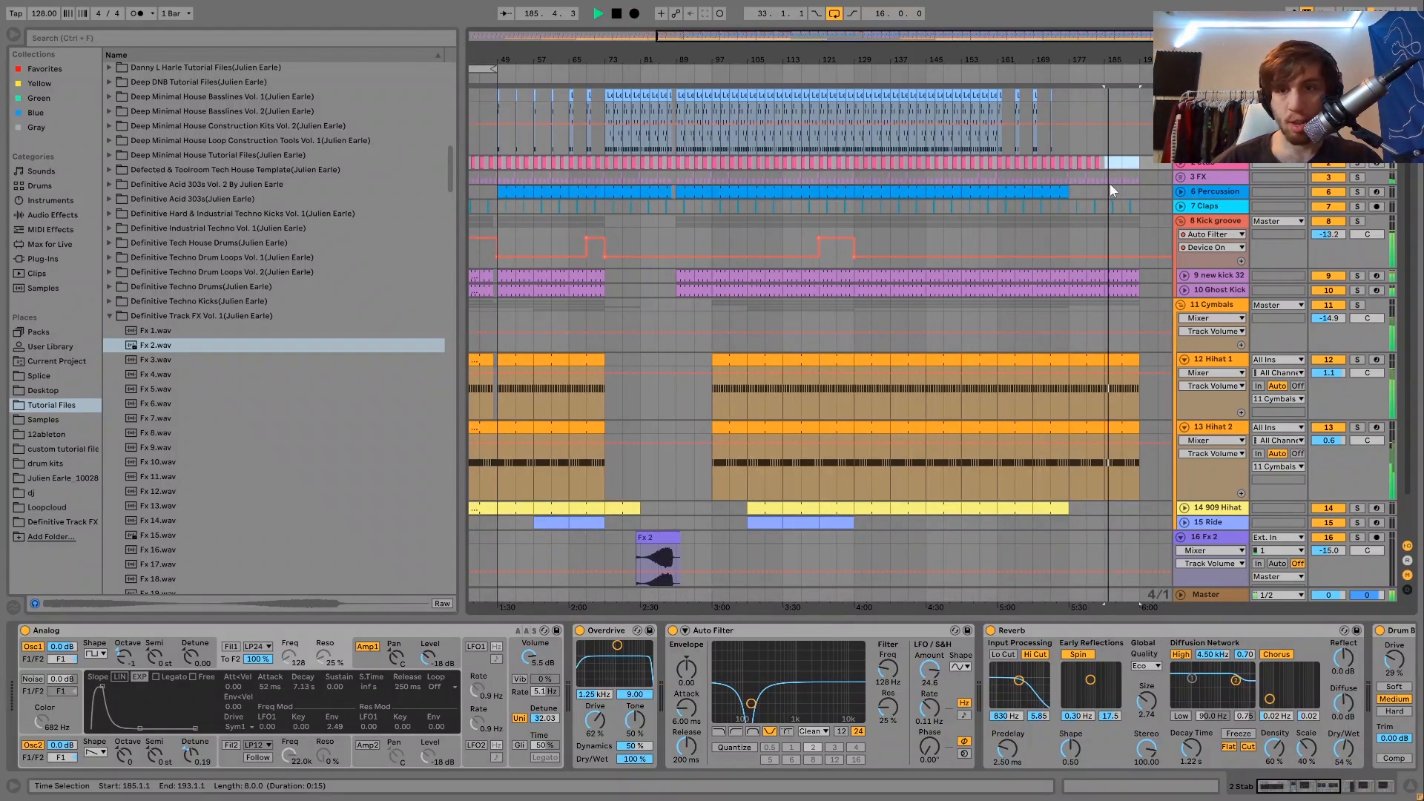
click(1118, 287)
key(ctrl+d)
key(space)
click(1037, 362)
shift+click(1007, 361)
key(ctrl+d)
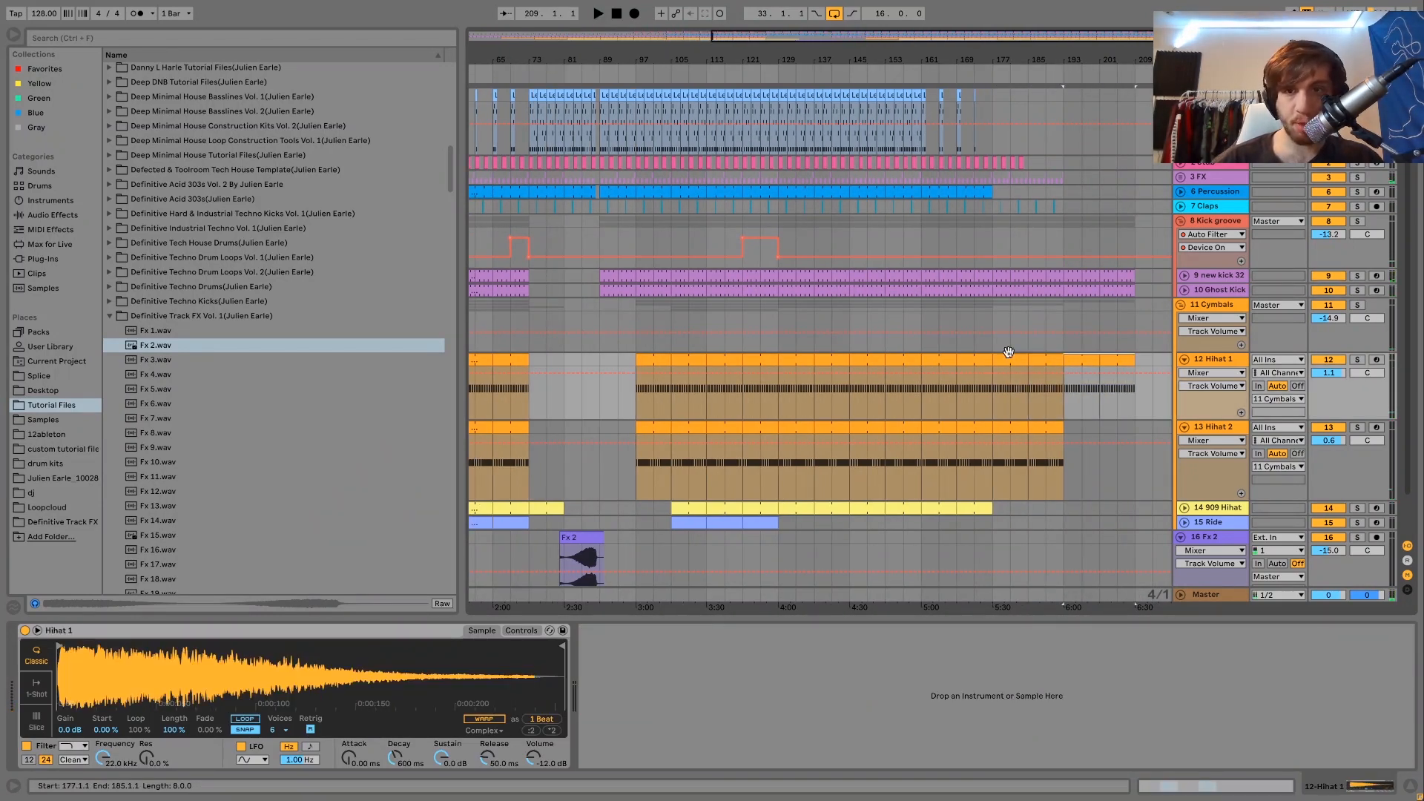
Step: Duplicate the Claps clips of bars 177 to 193 onto bars 193 to 209 and play from bar 193
click(1059, 211)
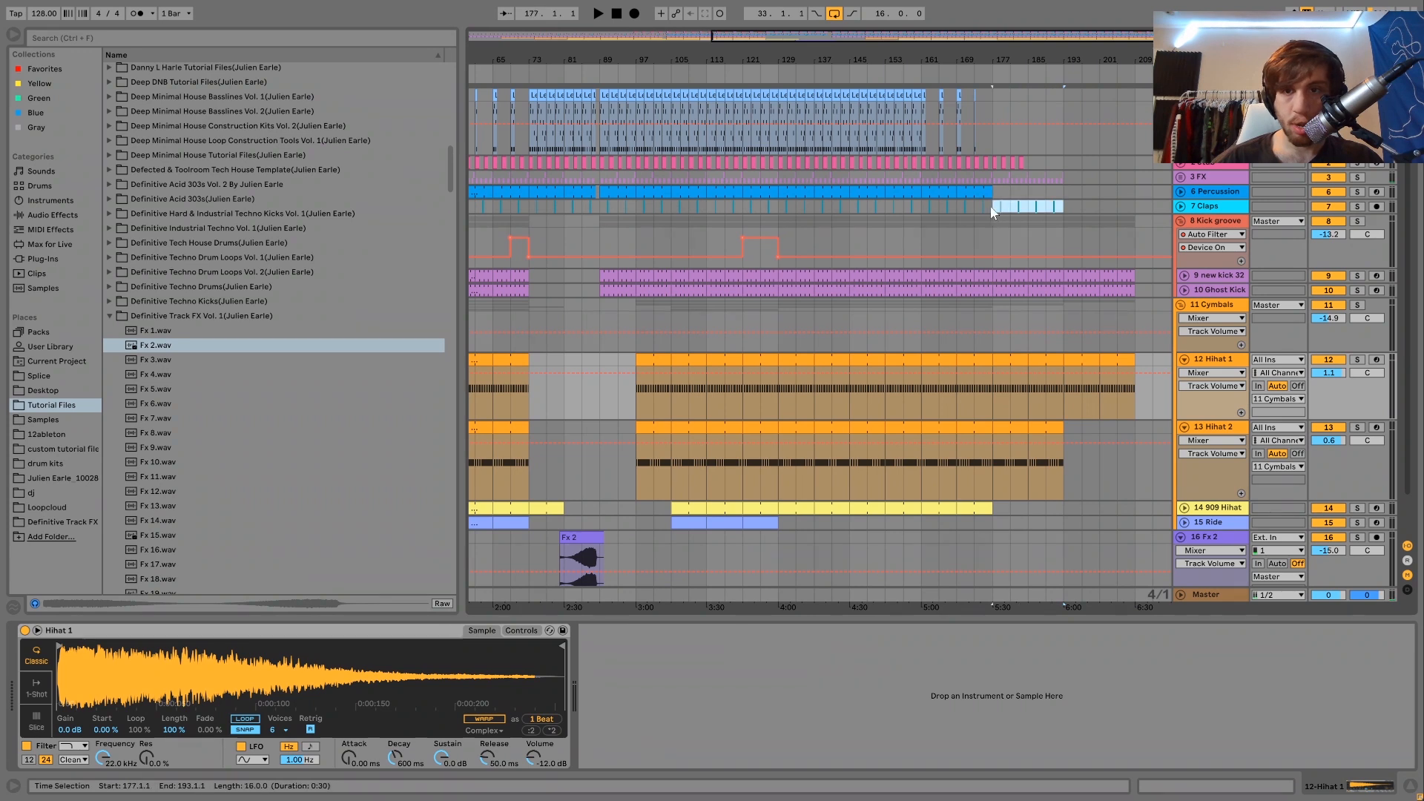
drag(1058, 210, 1135, 210)
key(space)
key(space)
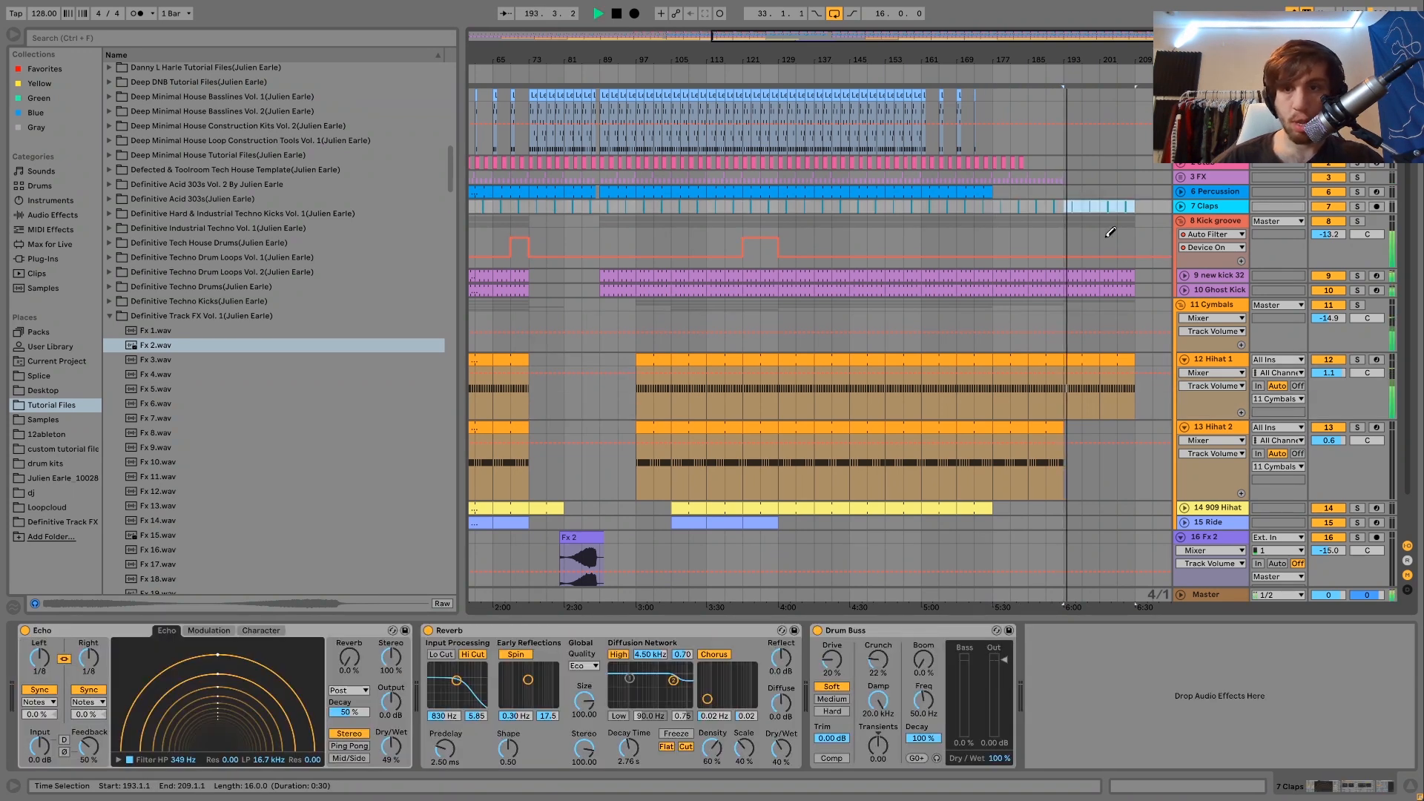
Step: Automate the Kick groove Auto Filter to switch on from bar 201, and delete the Hihat 1 clips of bars 201 to 209
click(1105, 236)
key(space)
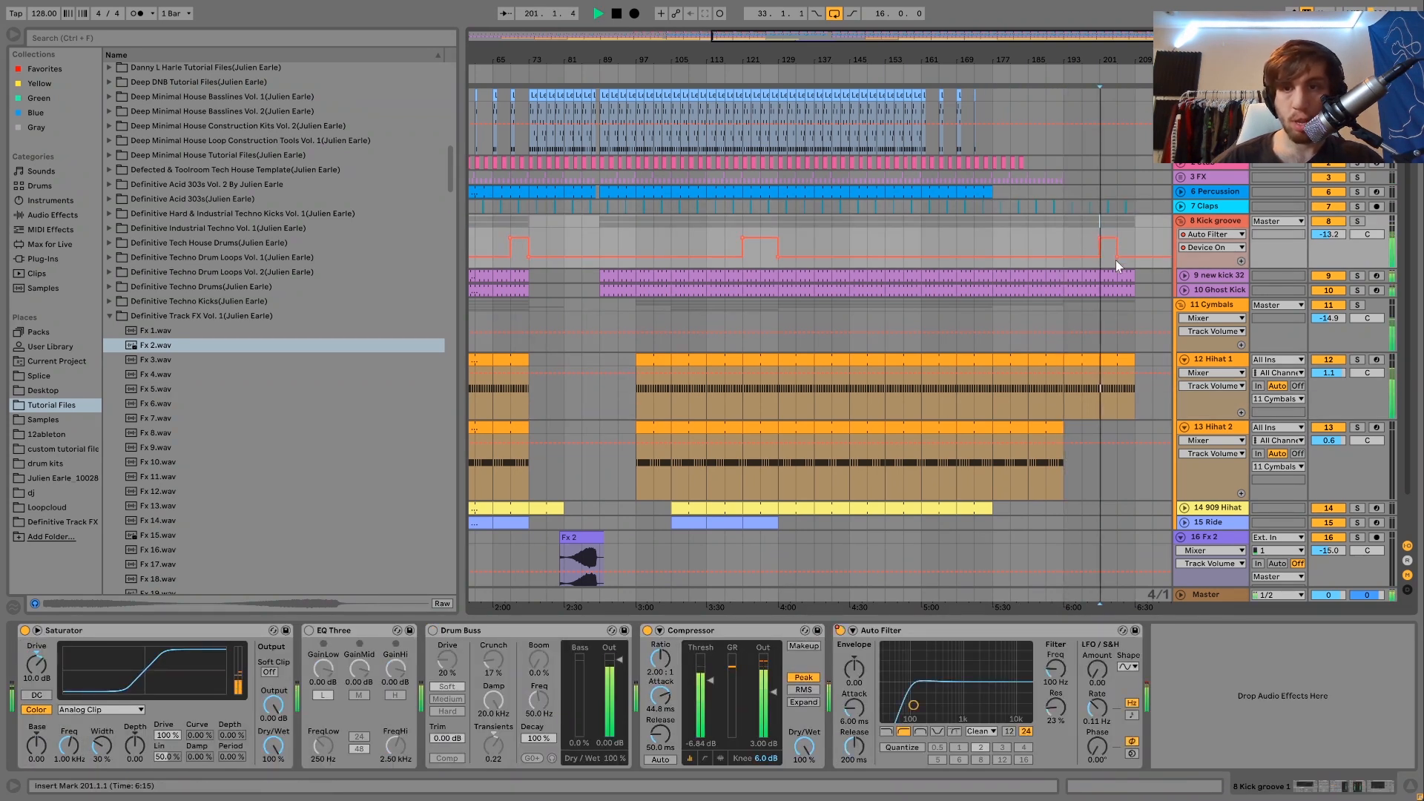
click(1116, 358)
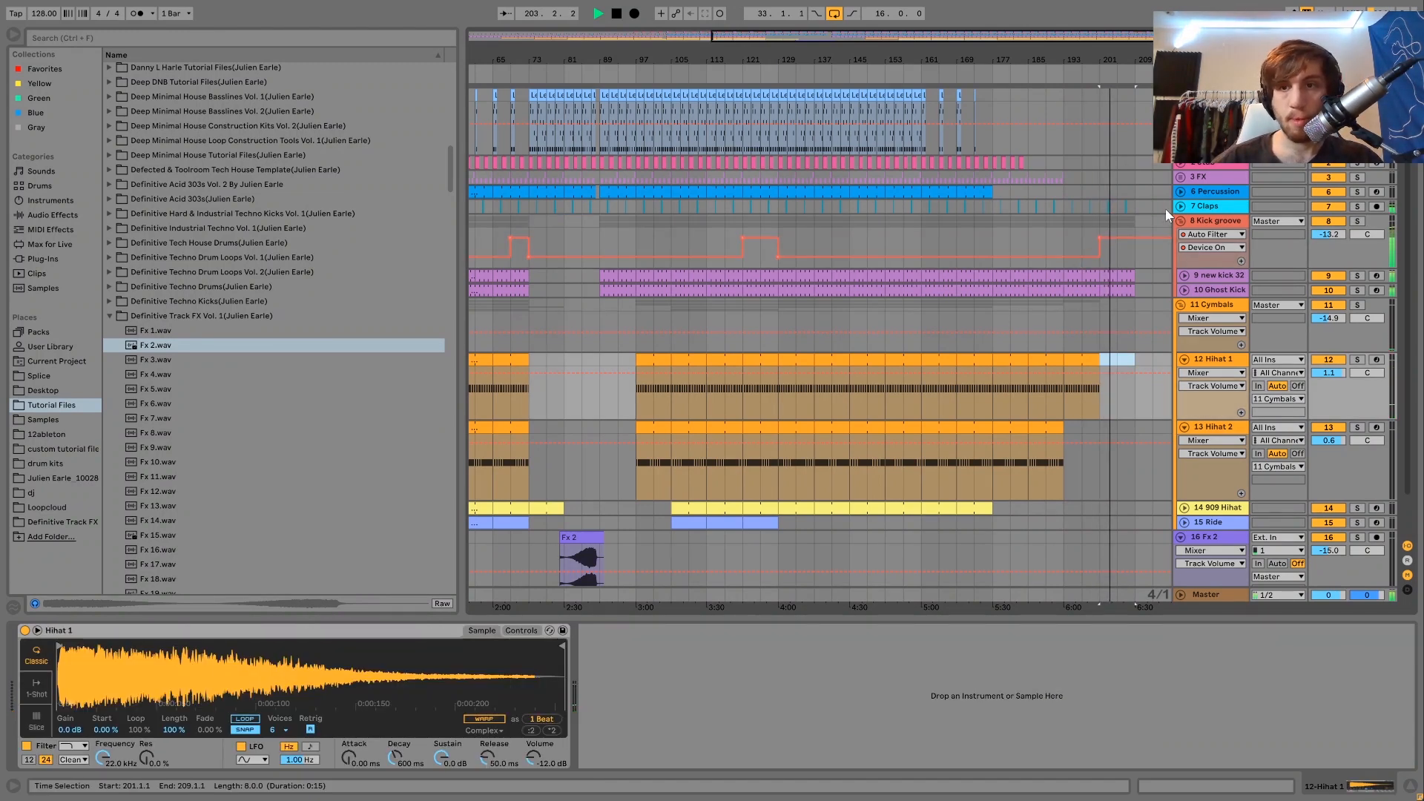
Step: Unfold the FX group, duplicate the Vocal FX clips of bars 177 to 193 onto bars 193 to 209, and play the ending
click(1180, 176)
key(space)
drag(1063, 231, 998, 231)
key(ctrl+d)
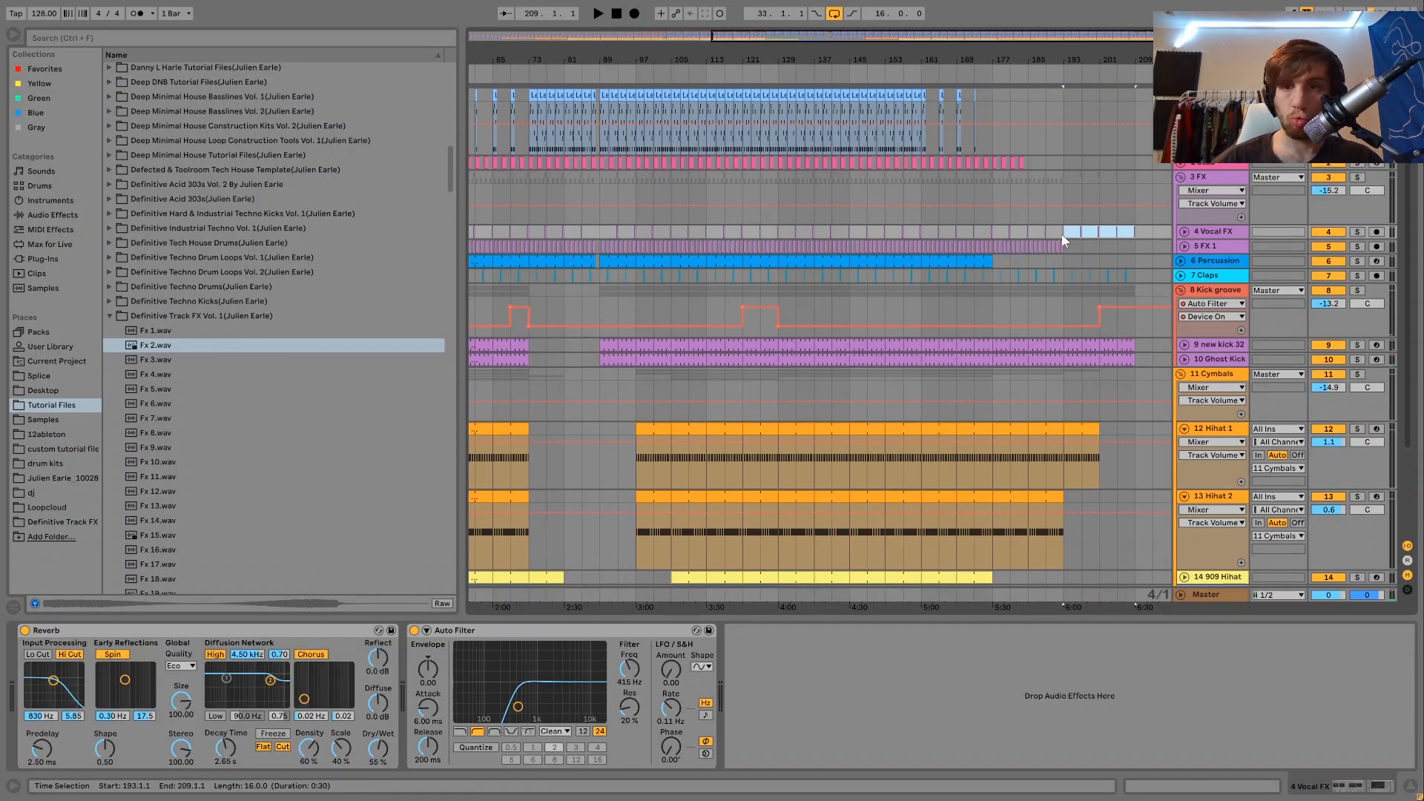
click(1079, 231)
key(space)
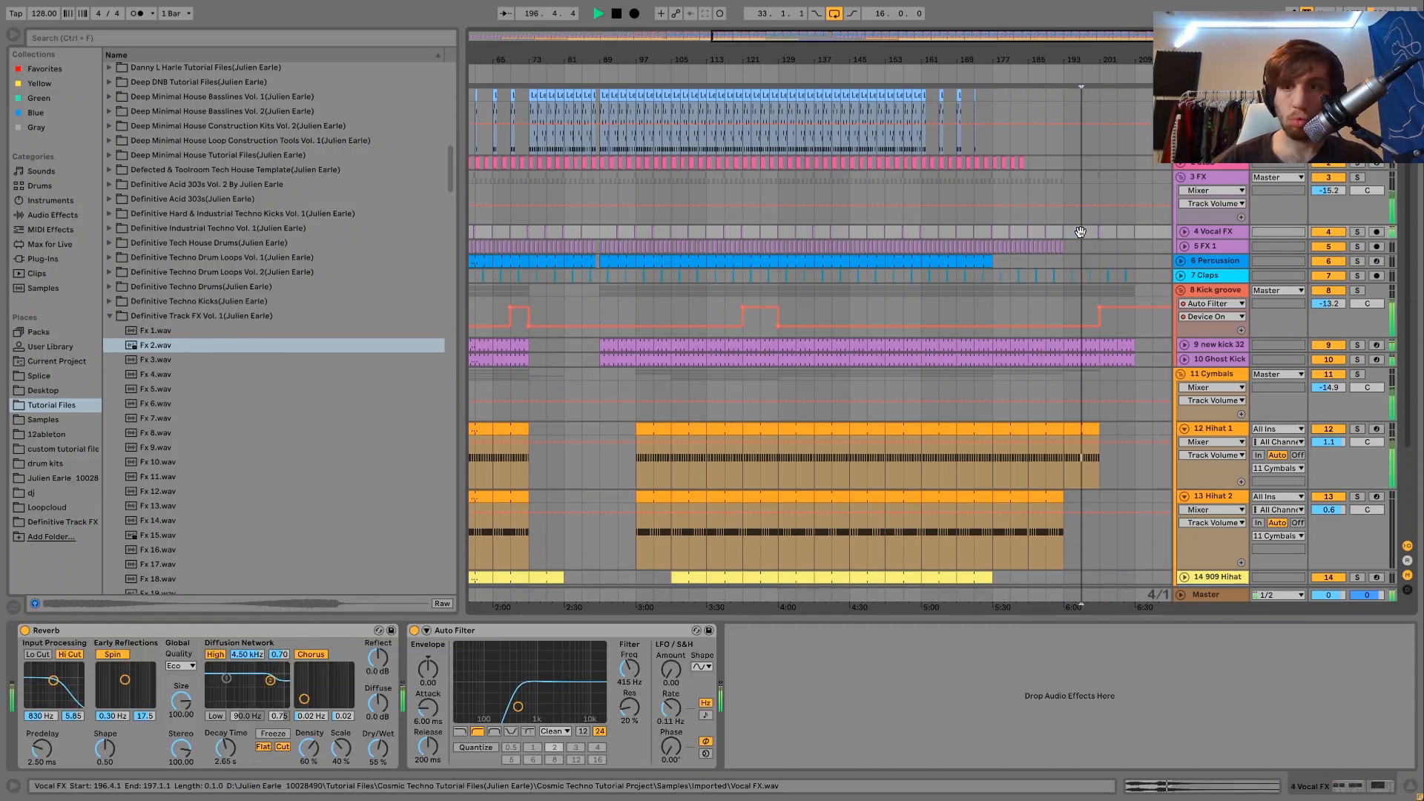
Step: Collapse the FX and Kick groove groups and play the ending from bar 205
click(1183, 175)
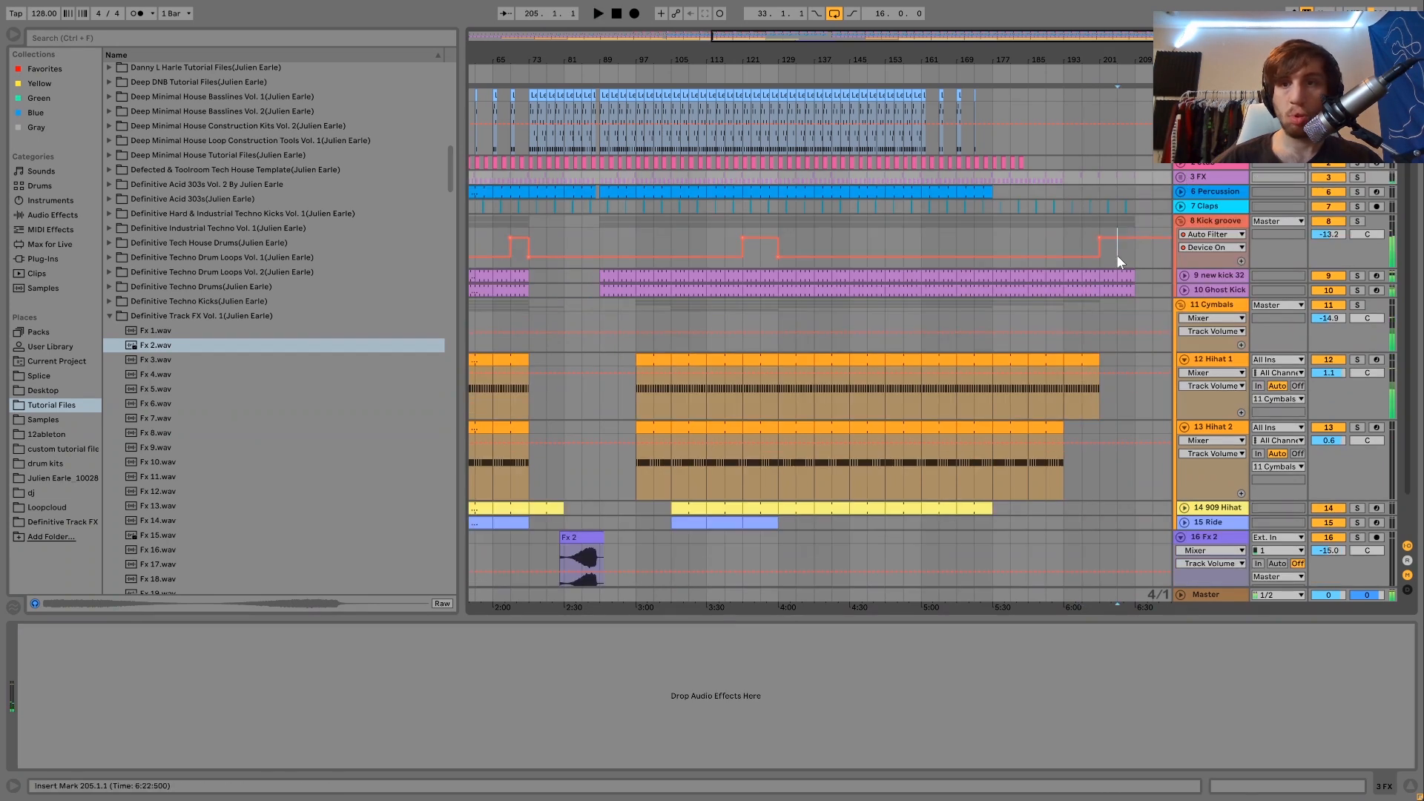
click(1116, 255)
click(1181, 221)
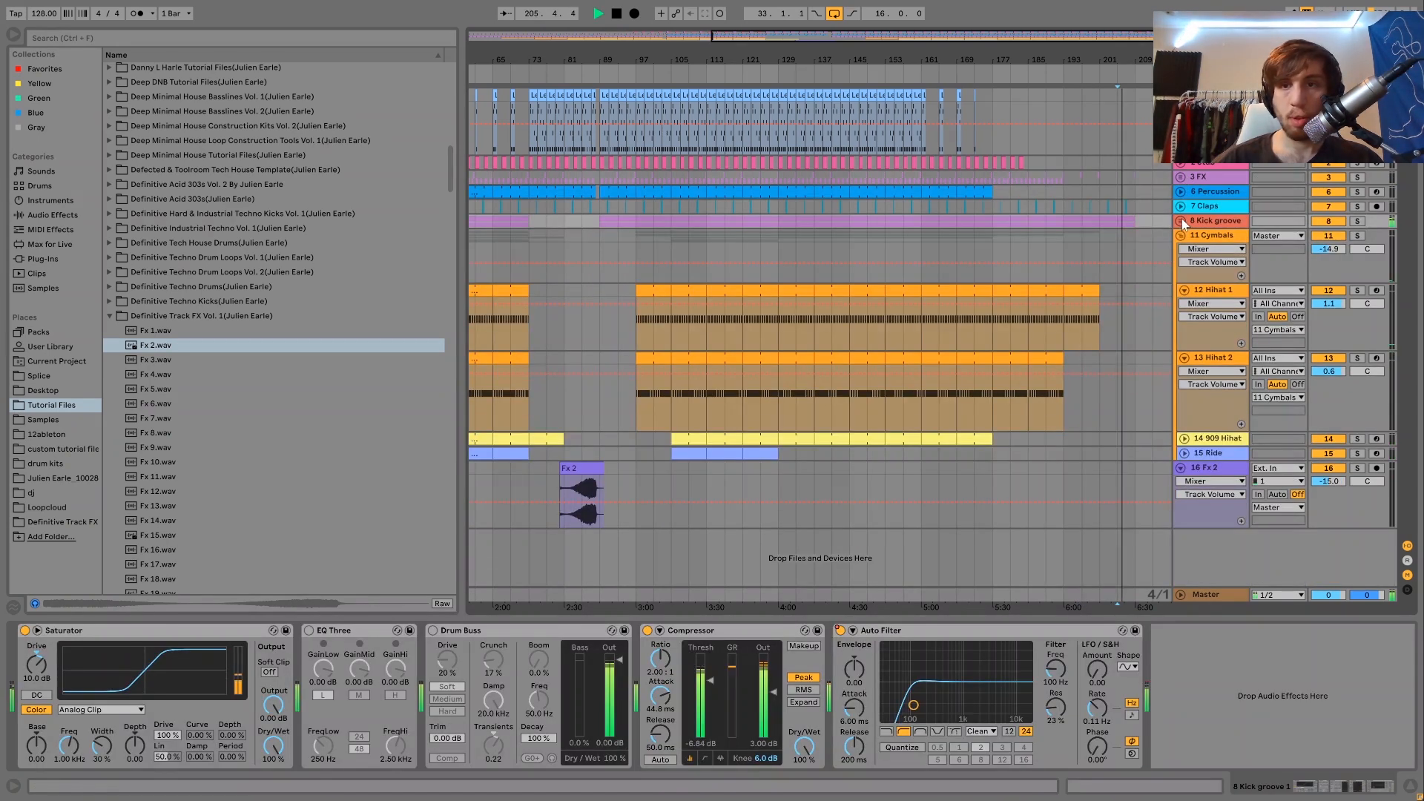
drag(889, 59, 889, 22)
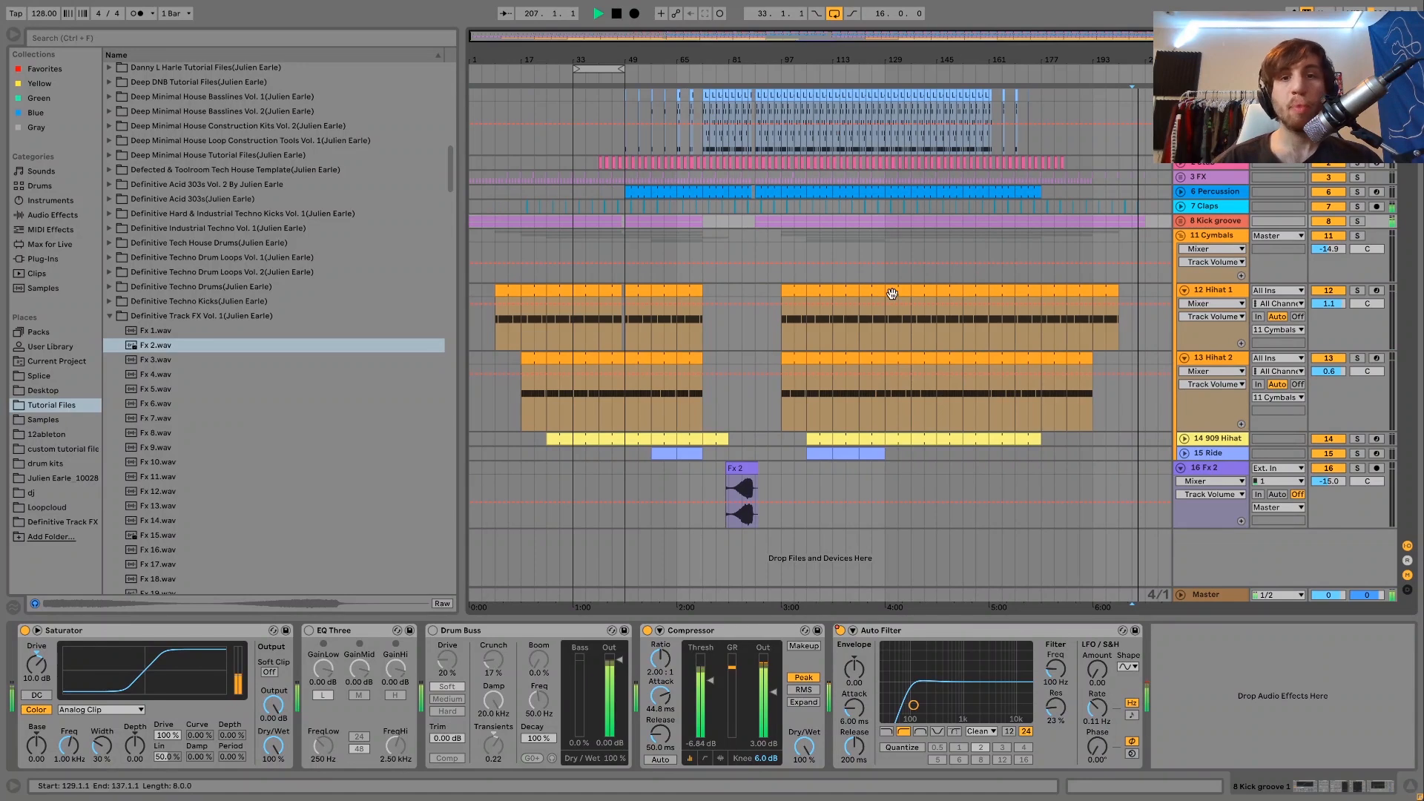
key(space)
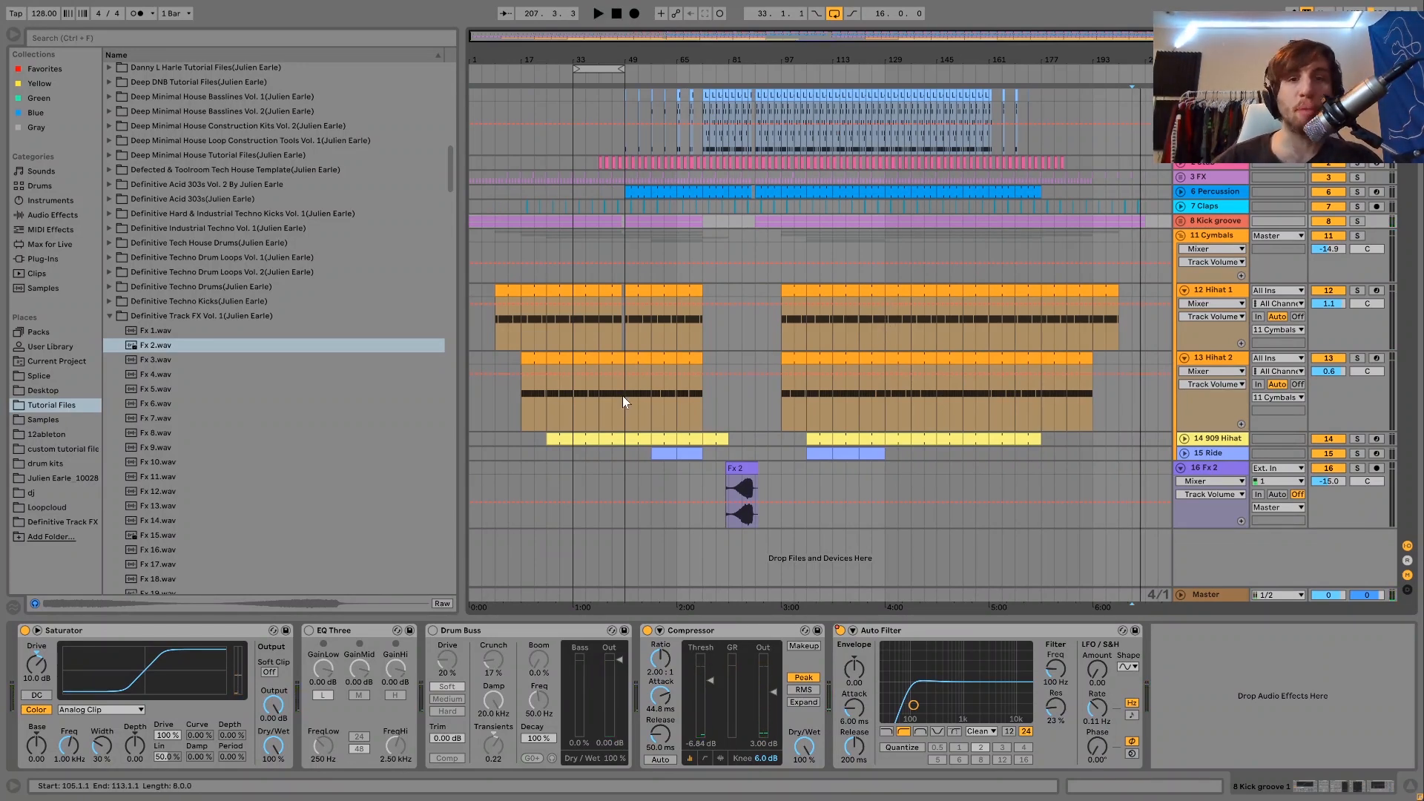
Step: Select everything on all tracks from bar 73 to bar 213 and move it to start at bar 89
click(706, 111)
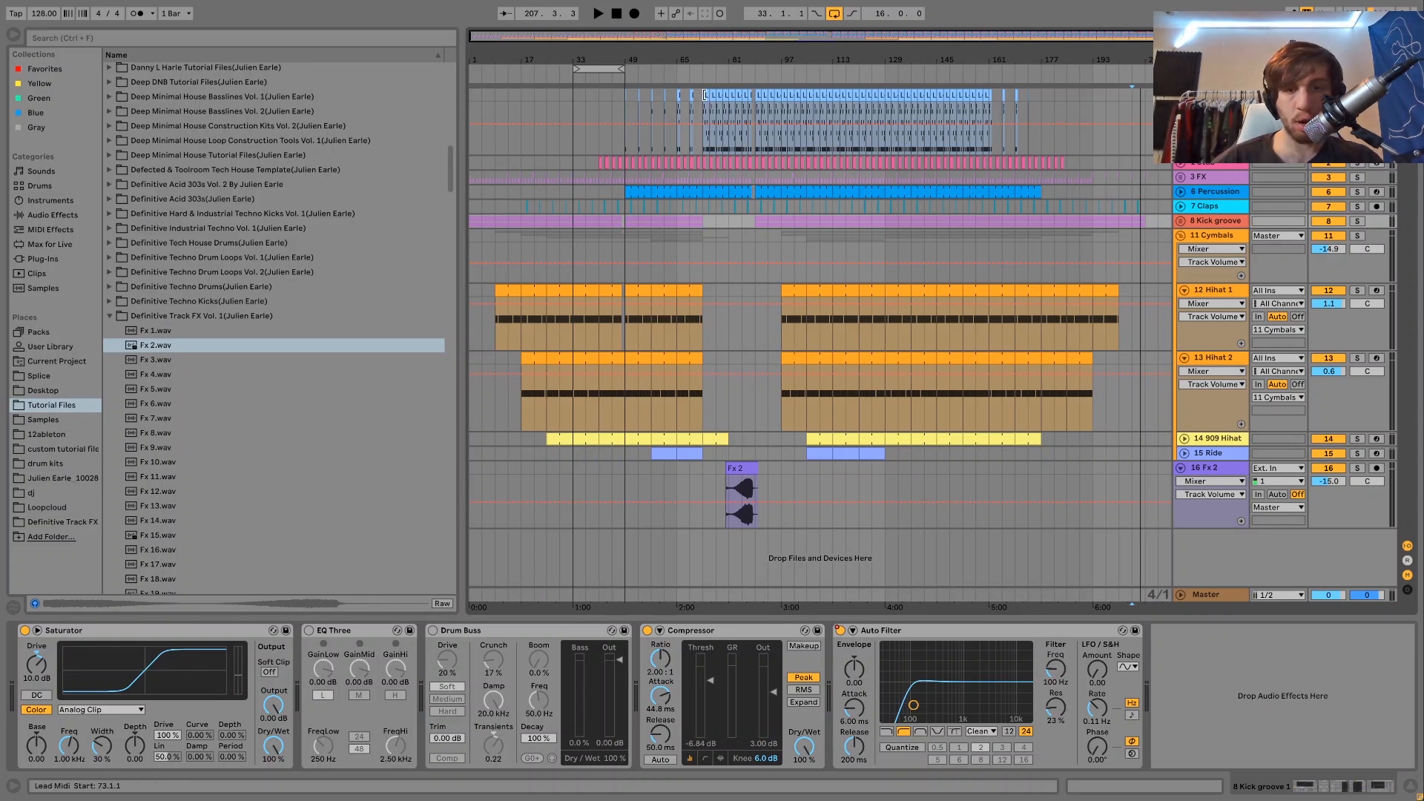
shift+click(1155, 478)
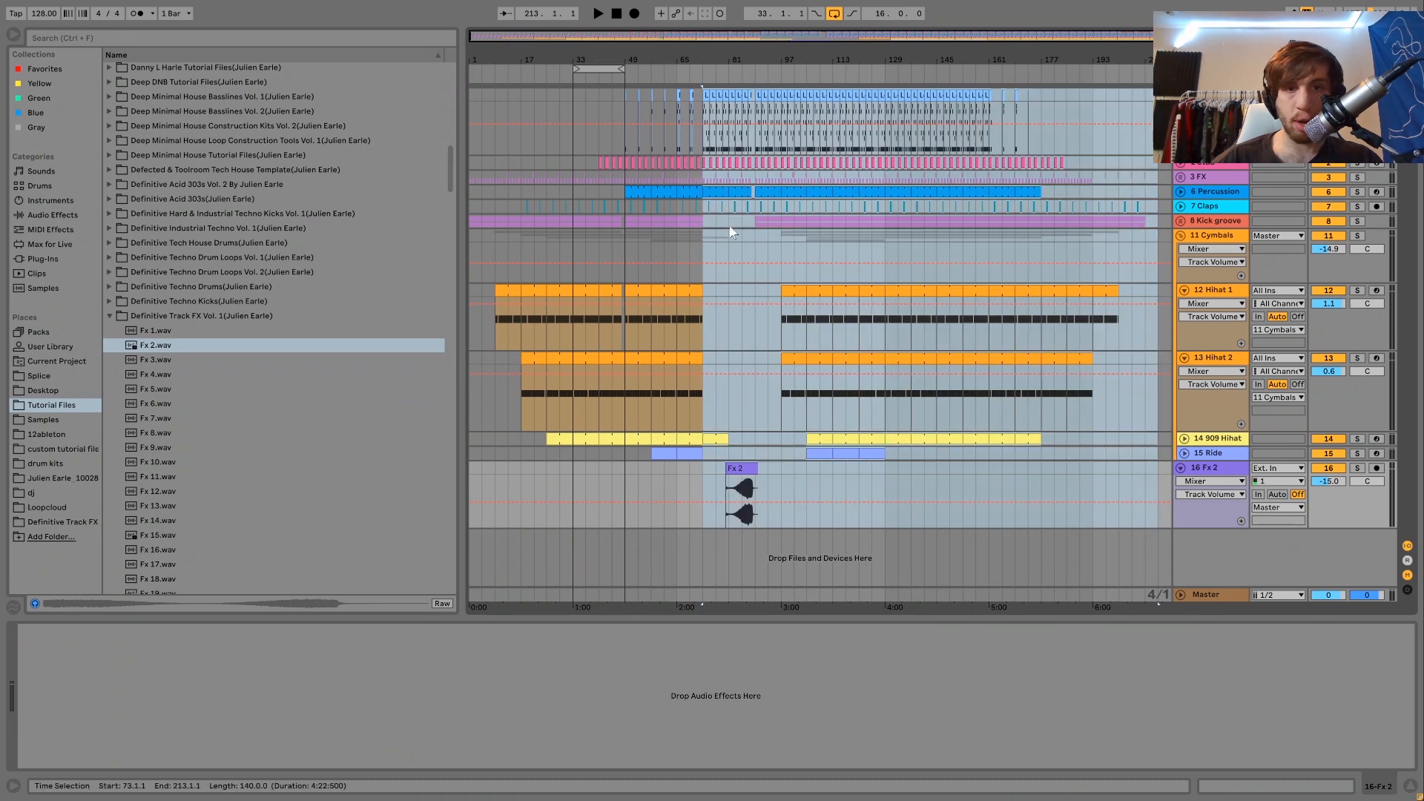
drag(716, 189, 759, 185)
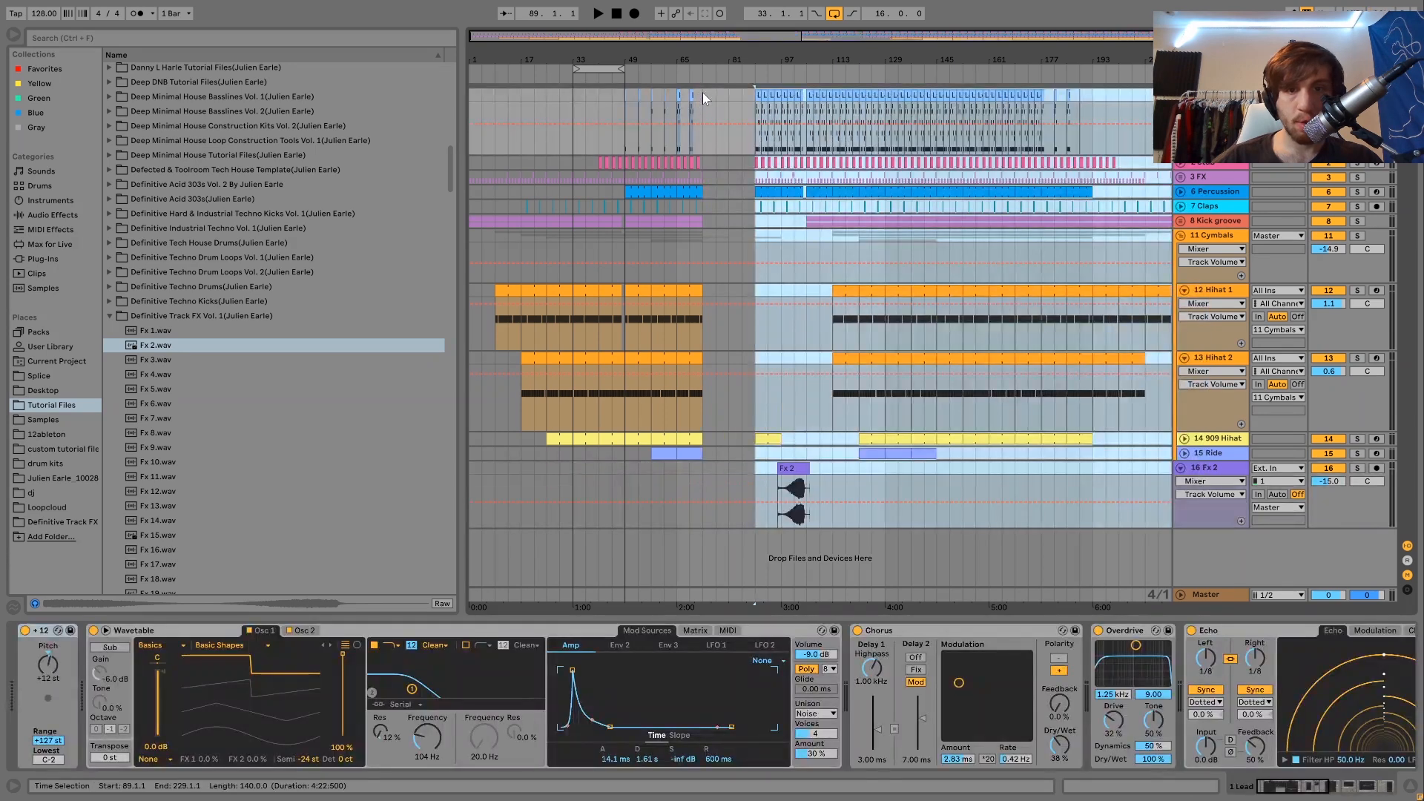
Step: Duplicate bars 65 to 73 of the tracks from Lead through Ride twice, filling bars 73 to 89
drag(701, 92, 691, 479)
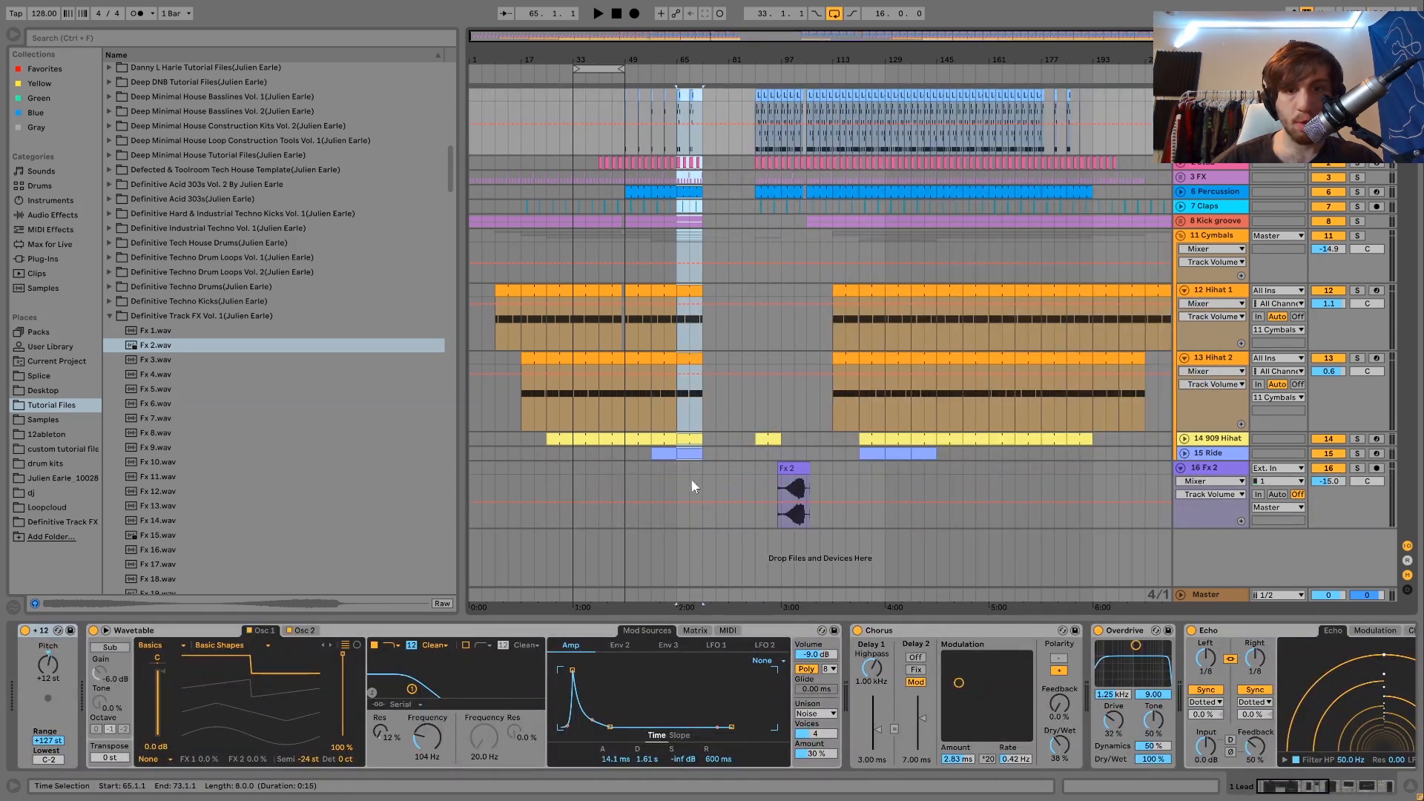
key(ctrl+d)
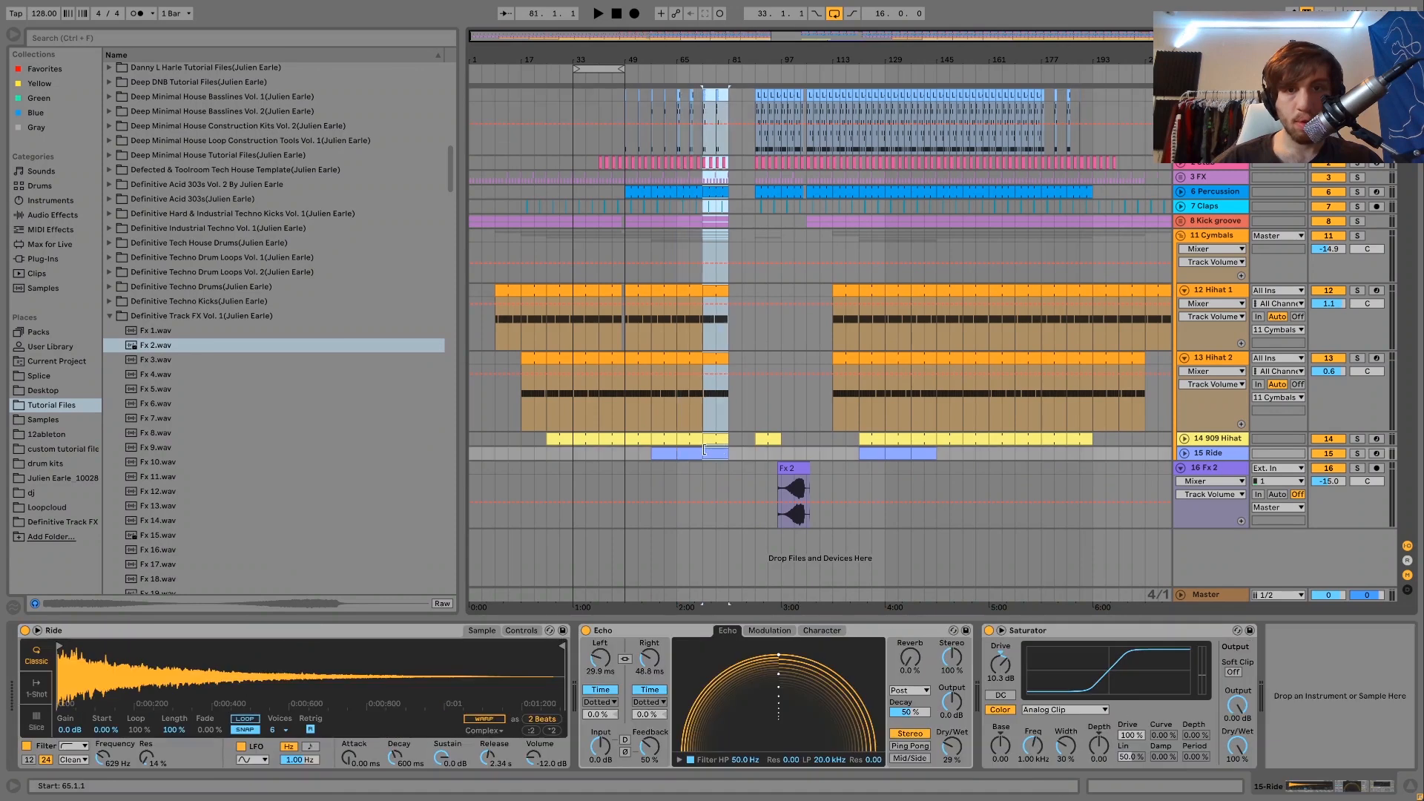
key(ctrl+d)
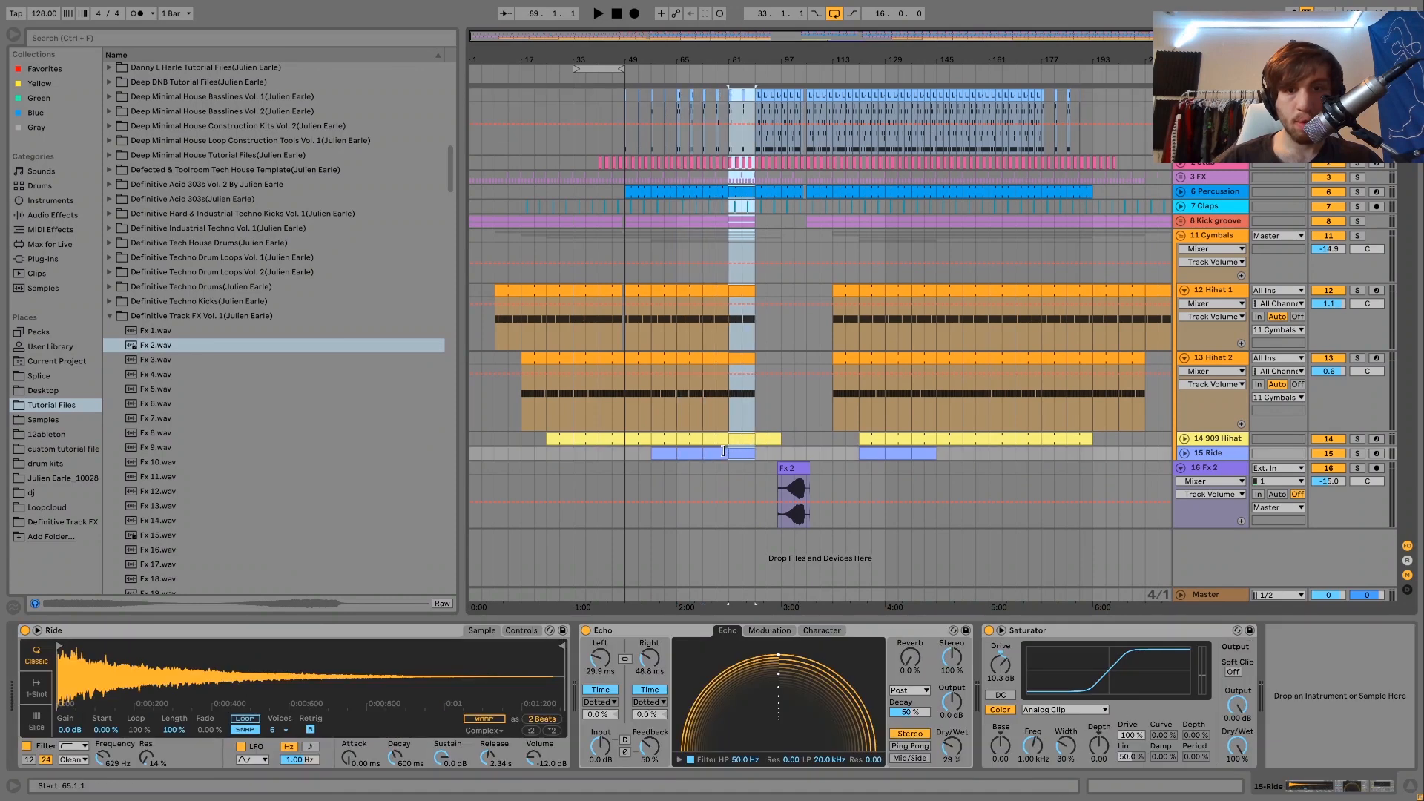
Step: Unfold the Kick groove group and redraw its Auto Filter automation so the filter switches on only from bar 81 to 89 before the breakdown
click(1202, 219)
click(1179, 220)
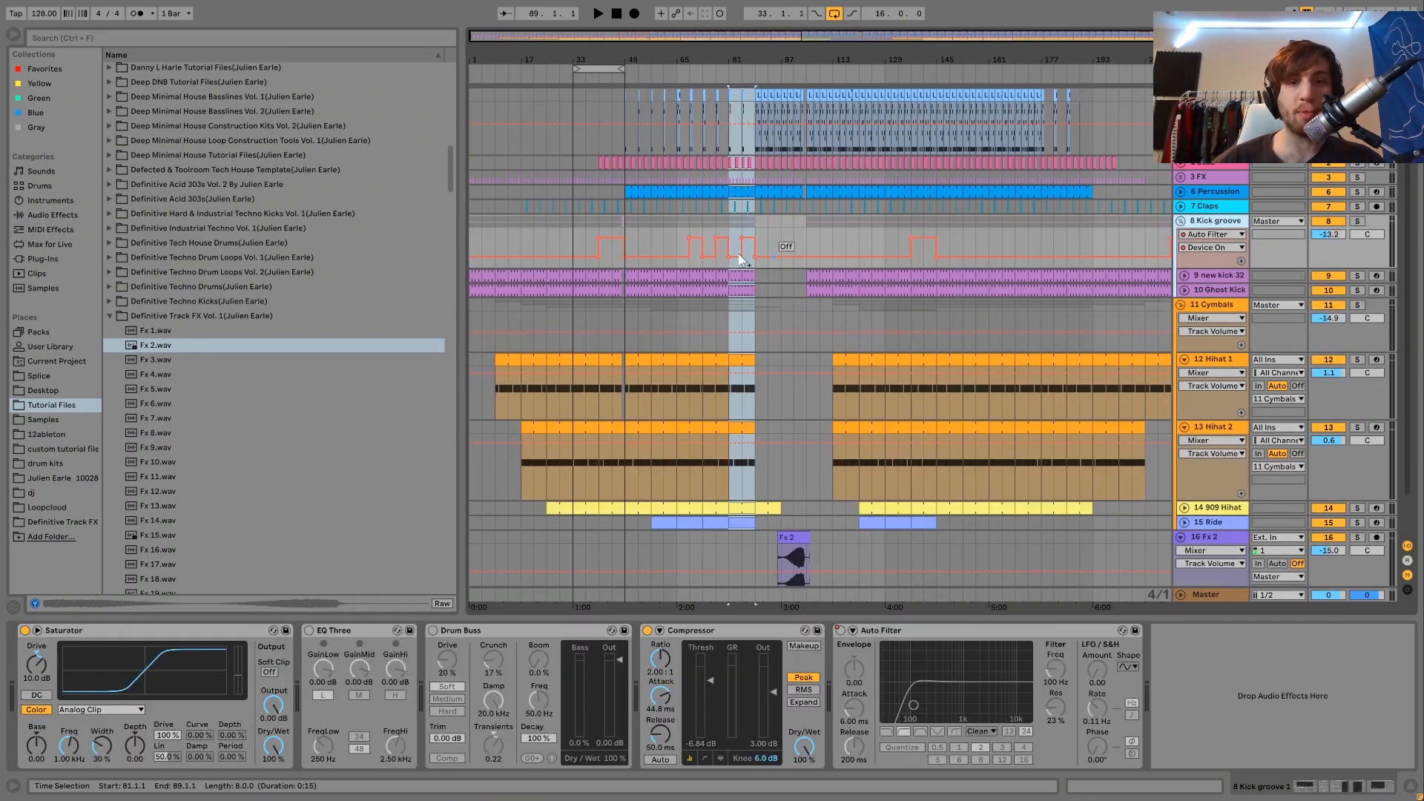
key(b)
drag(739, 239, 694, 250)
click(1291, 13)
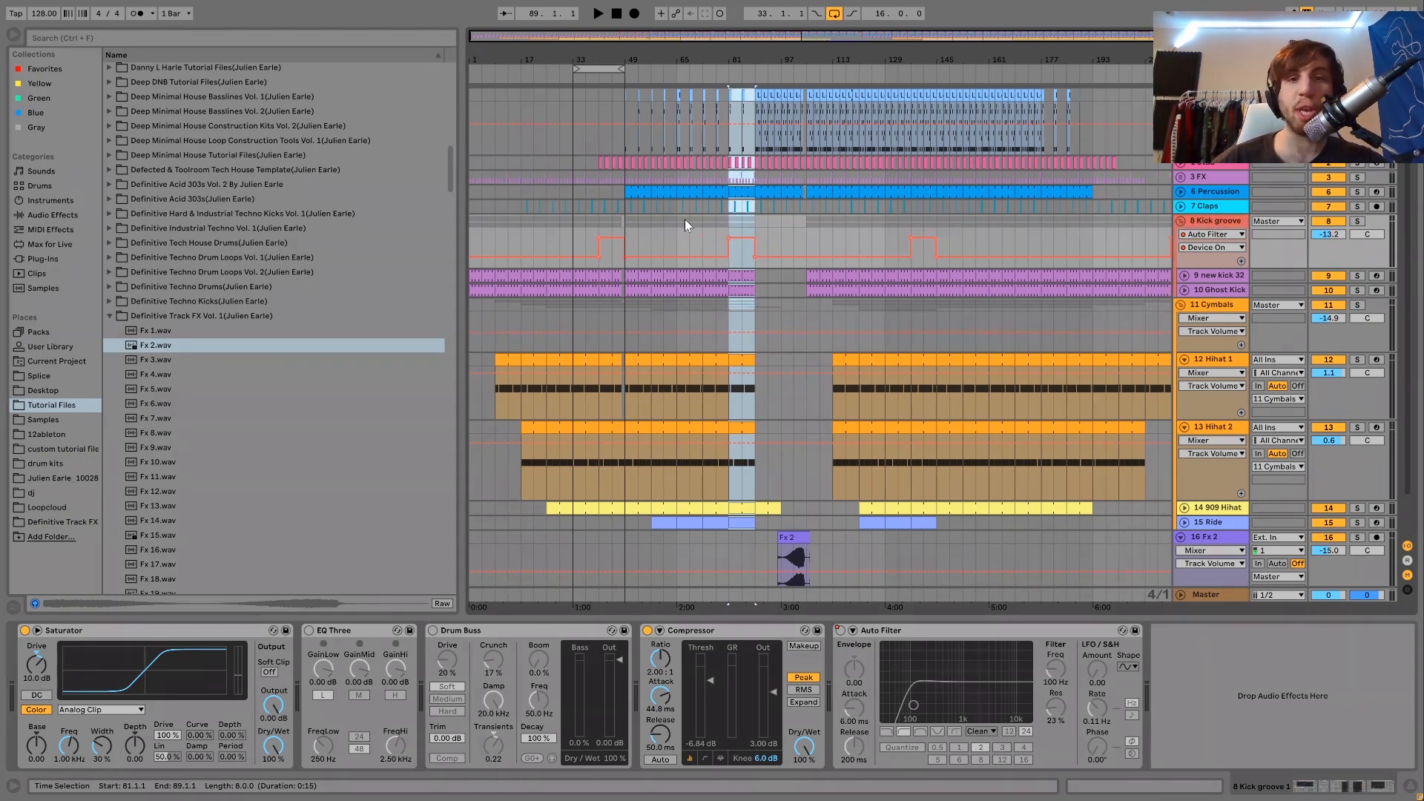
Step: Collapse the Kick groove group, the Hihat 1 track and the Cymbals group, and show the whole arrangement
click(690, 225)
click(1182, 221)
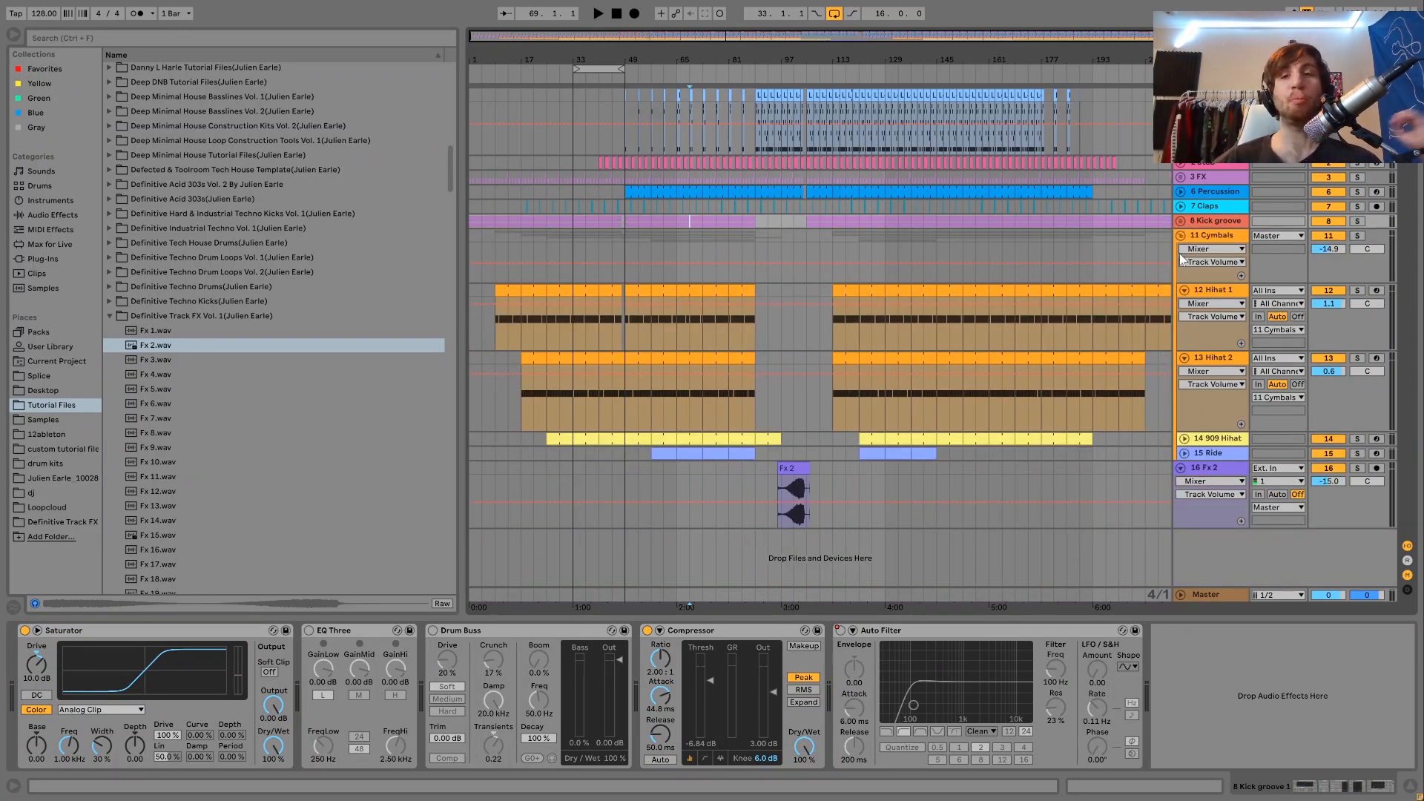
click(1184, 291)
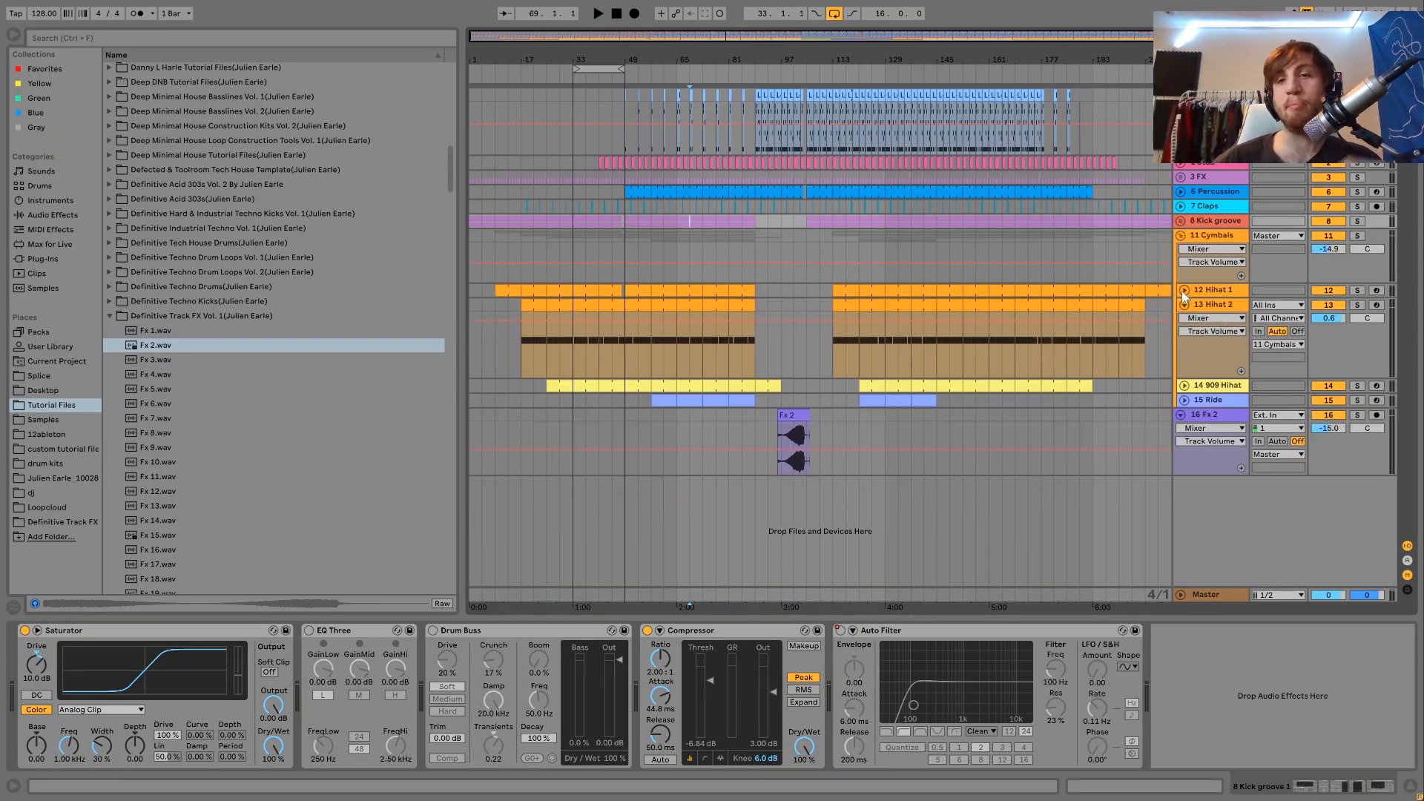
click(1181, 235)
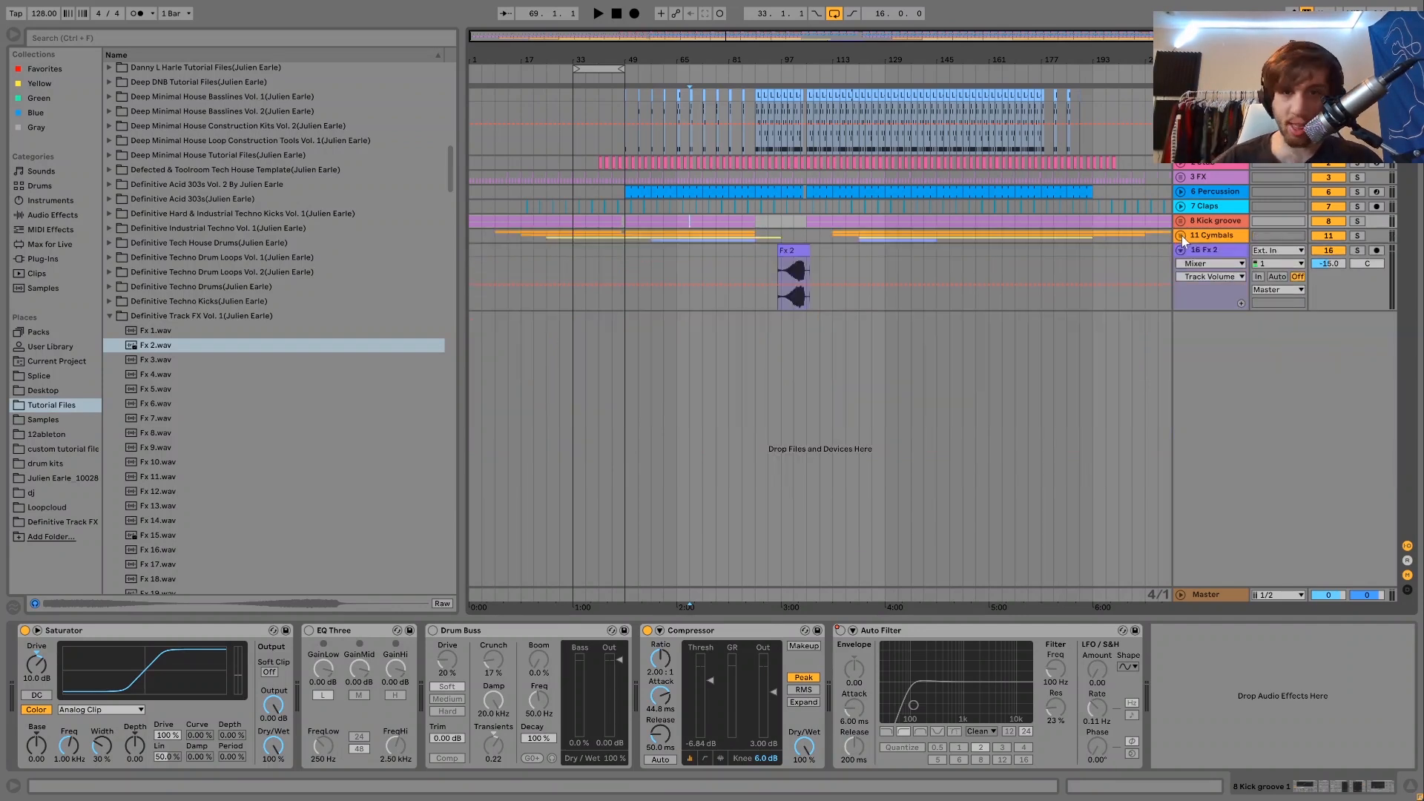
drag(744, 60, 722, 58)
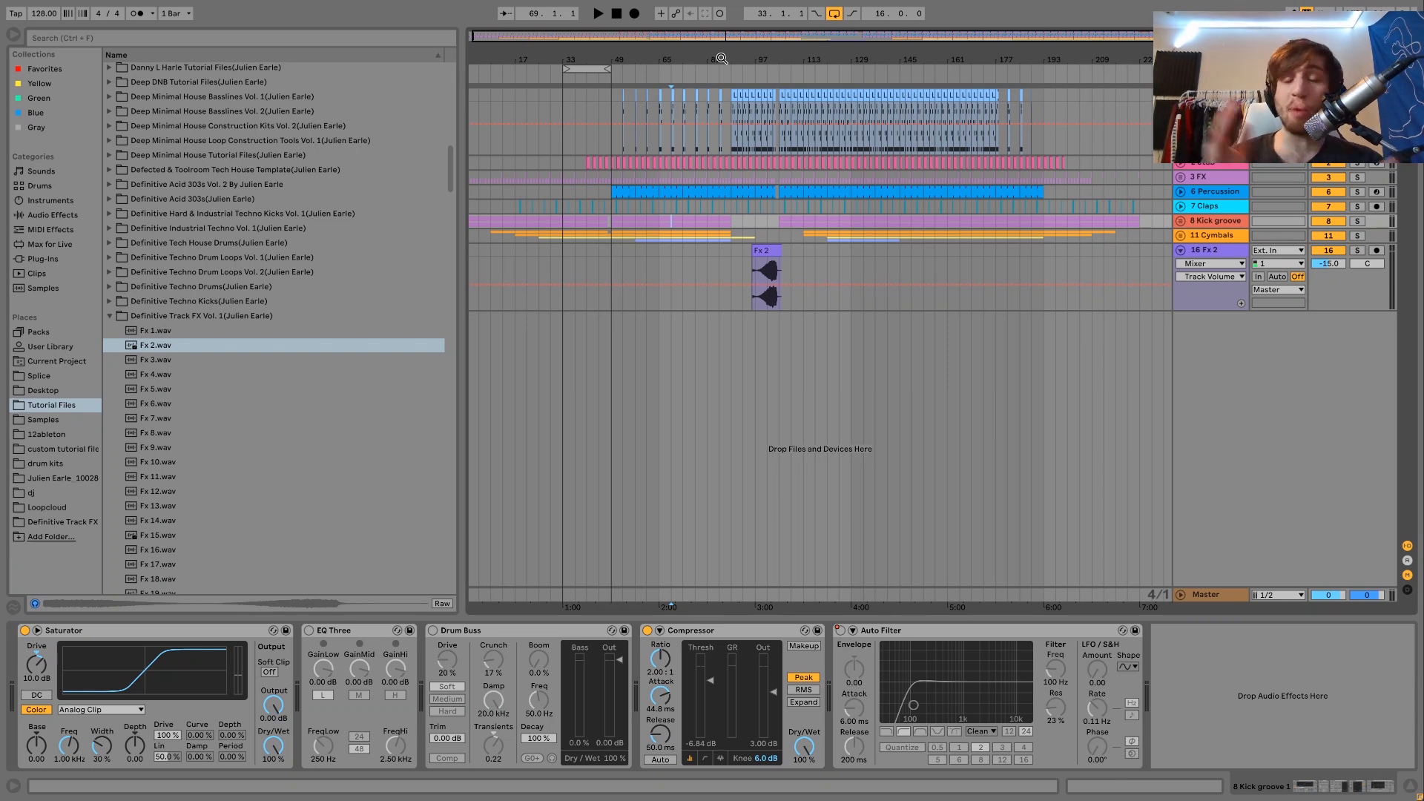
drag(721, 58, 722, 57)
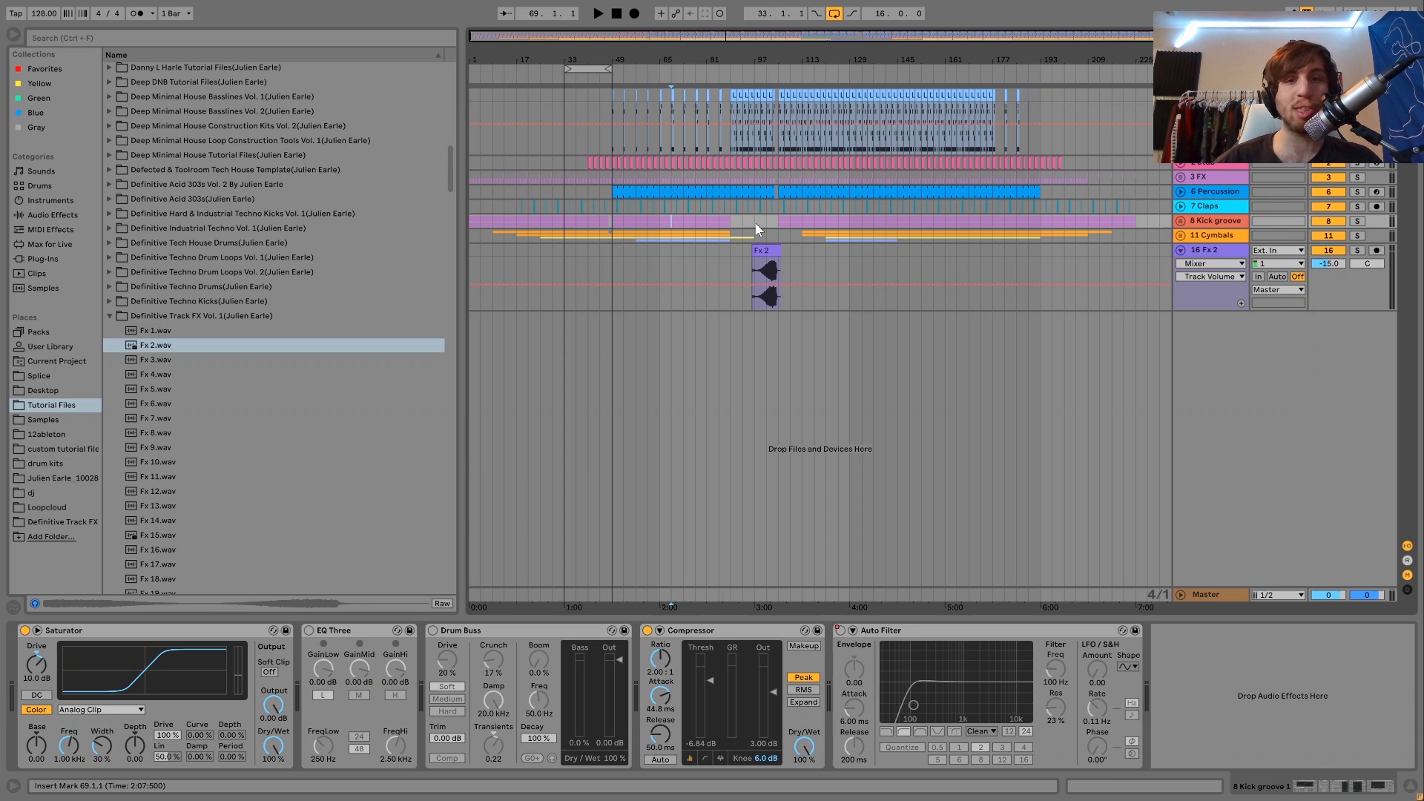
key(space)
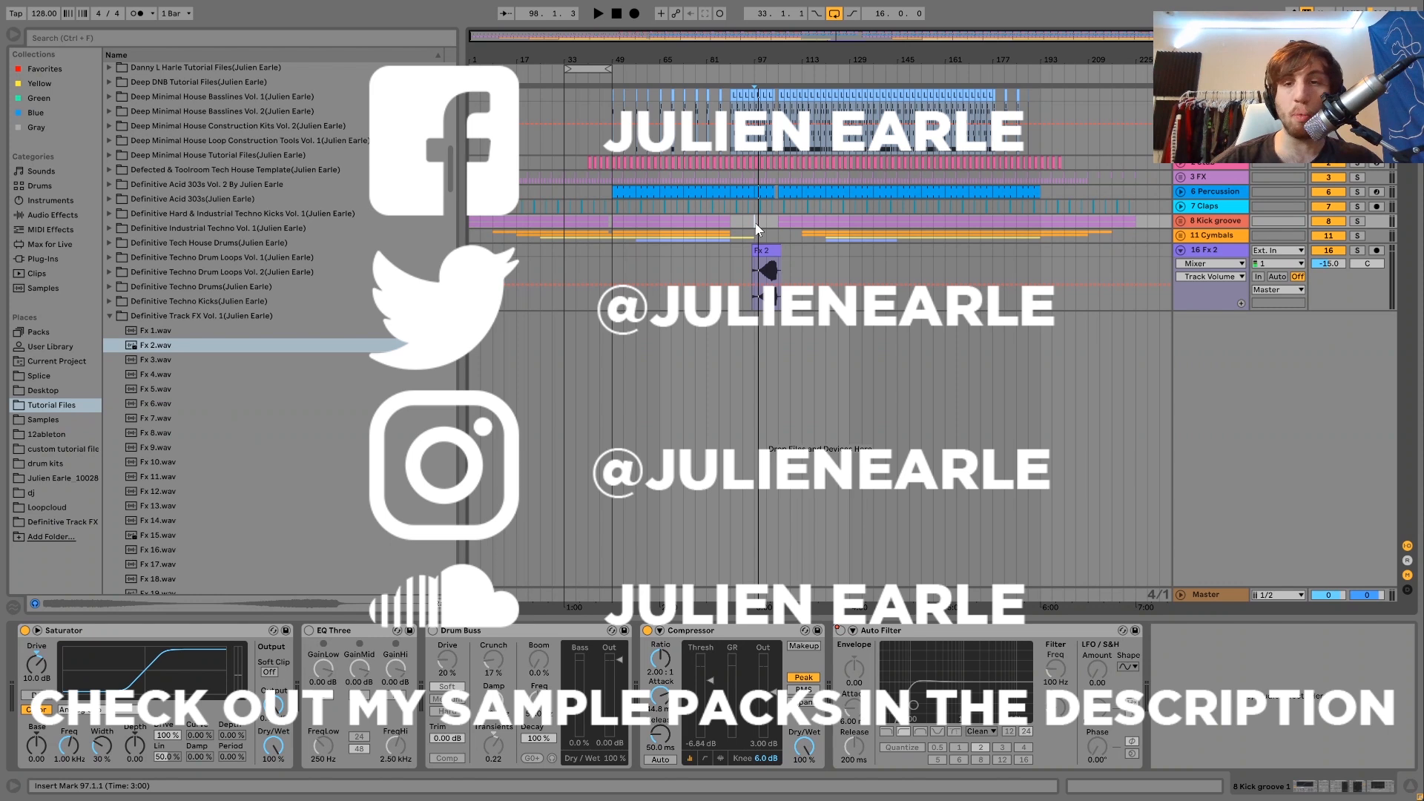
drag(778, 230, 839, 221)
drag(964, 215, 1132, 96)
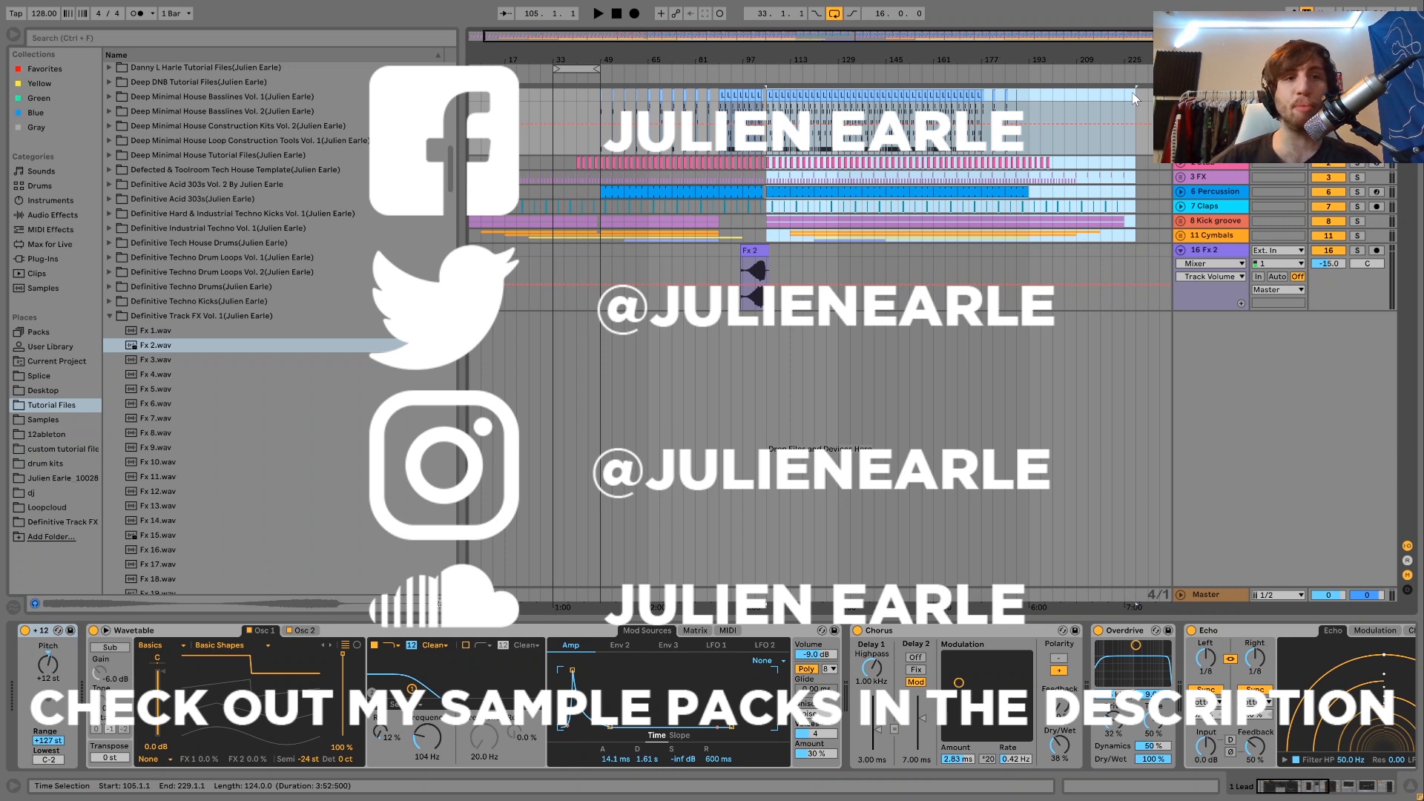
click(744, 221)
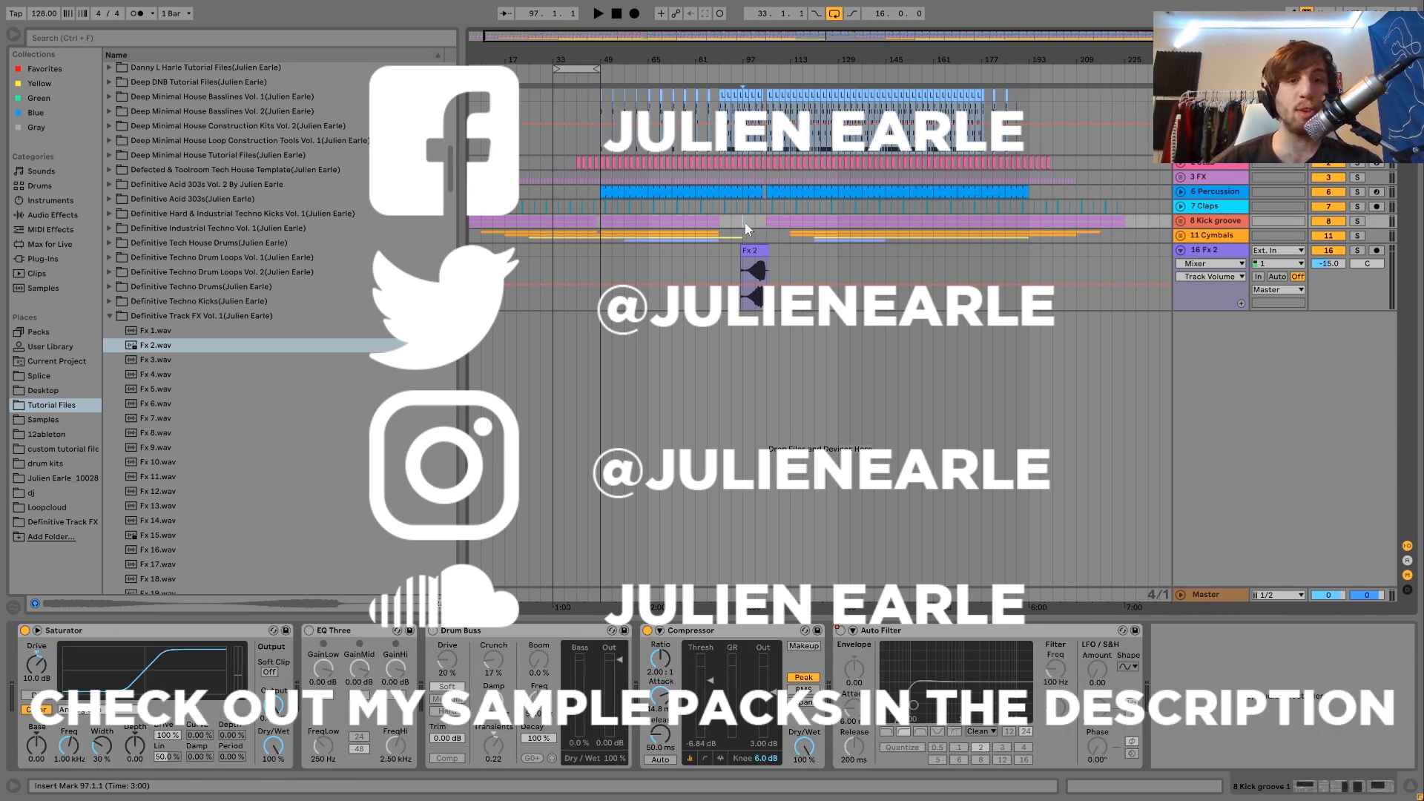